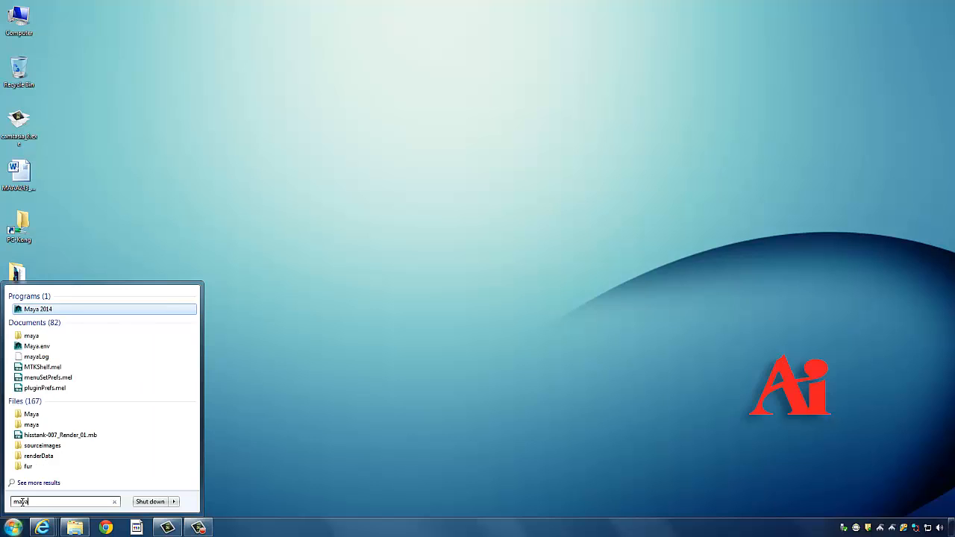
# - Launch Maya 2014 and let its window fill the screen with the empty perspective grid in view
pyautogui.click(33, 309)
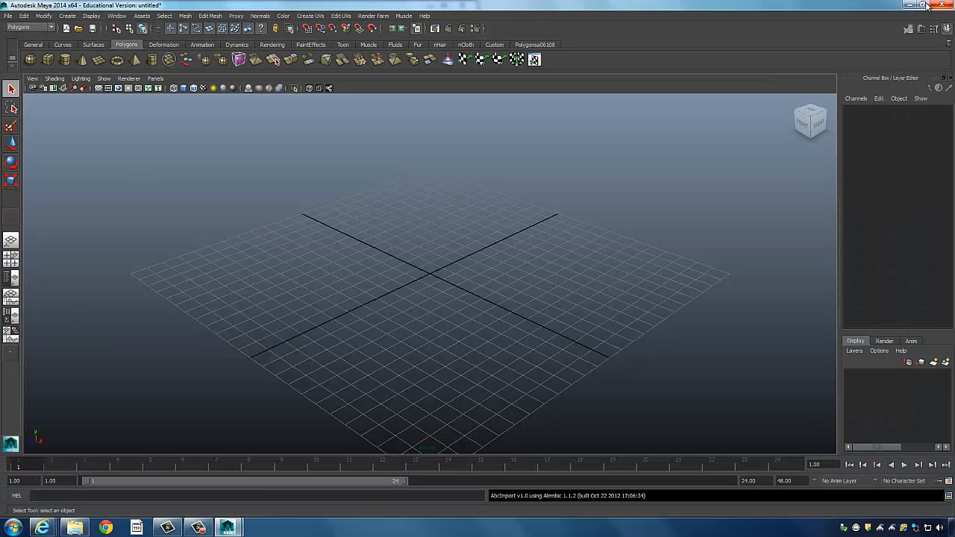
pyautogui.click(923, 4)
pyautogui.click(604, 3)
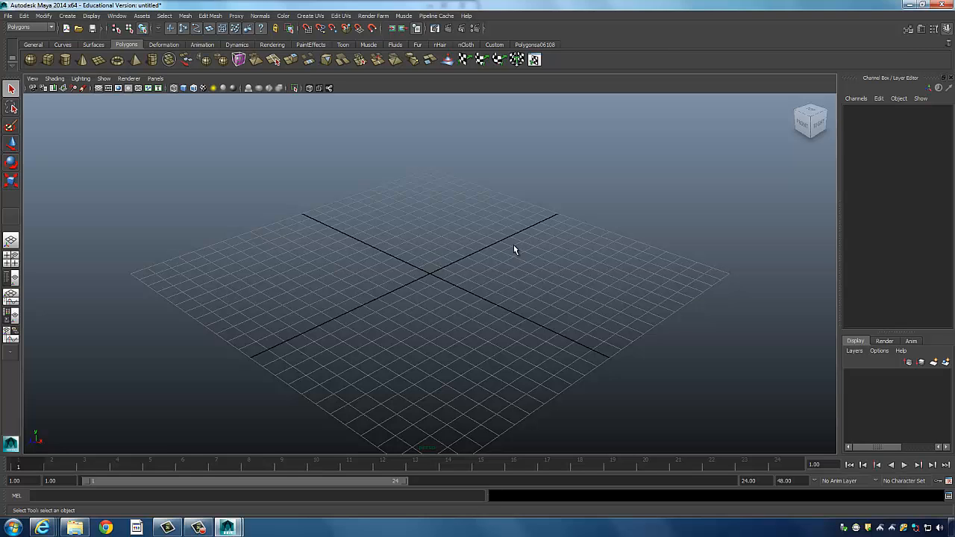
pyautogui.keyDown('alt'); pyautogui.moveTo(513, 250); pyautogui.dragTo(329, 322); pyautogui.keyUp('alt')
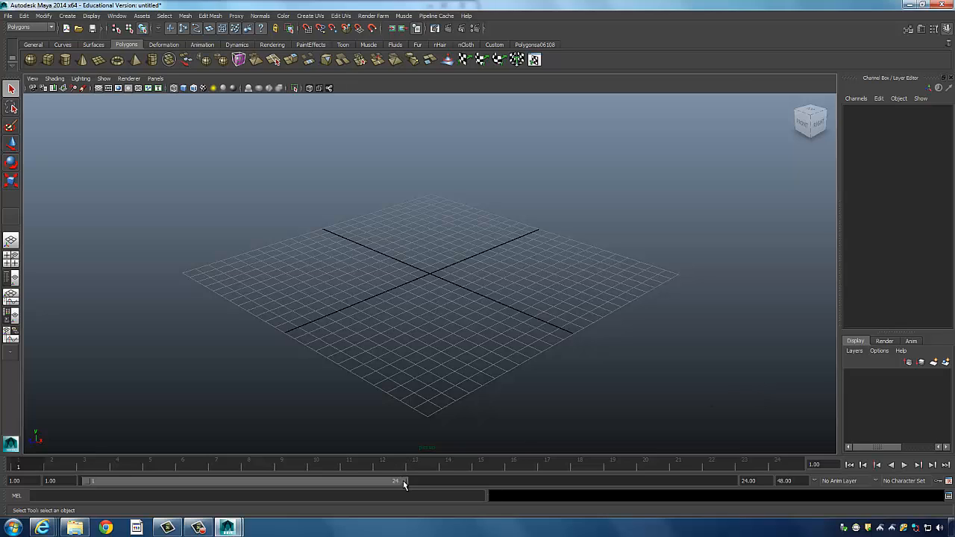
# - Extend the playback range to end at frame 48 and play the timeline briefly
pyautogui.moveTo(405, 482); pyautogui.dragTo(755, 482)
pyautogui.hotkey('alt', 'v')
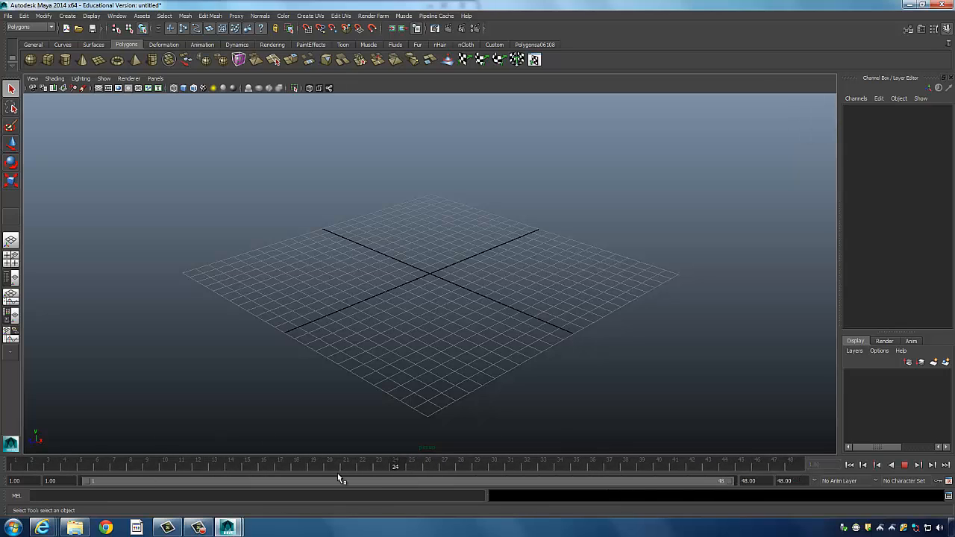
pyautogui.hotkey('alt', 'v')
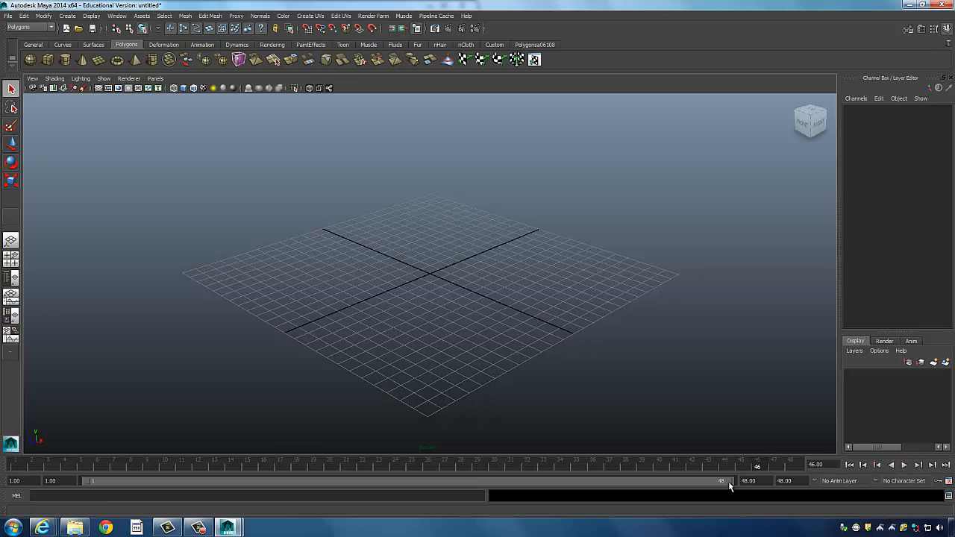
# - Shorten the playback range to frames 1–14, slide it along to 17–30 and back, and restore it to 1–48
pyautogui.moveTo(728, 481); pyautogui.dragTo(260, 489)
pyautogui.moveTo(110, 481); pyautogui.dragTo(329, 481)
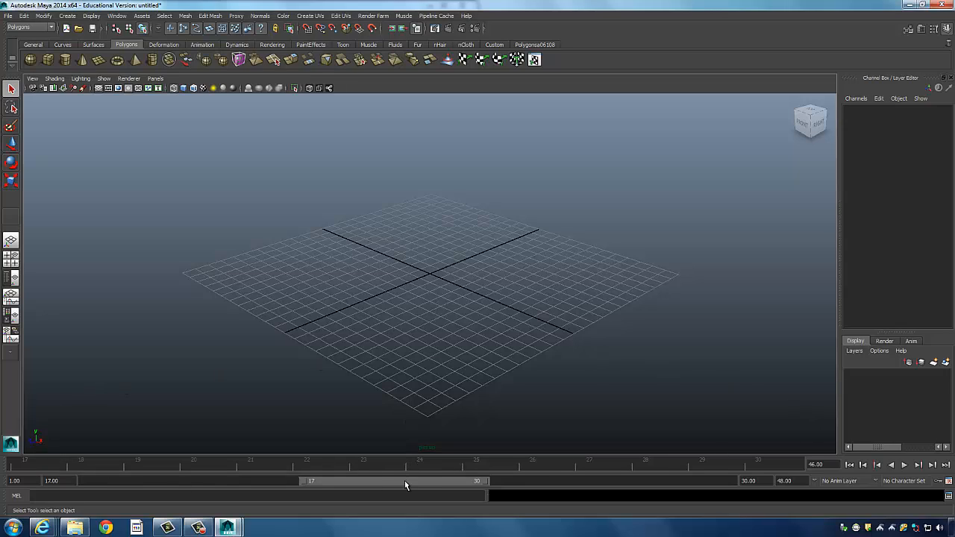
pyautogui.moveTo(405, 481); pyautogui.dragTo(154, 489)
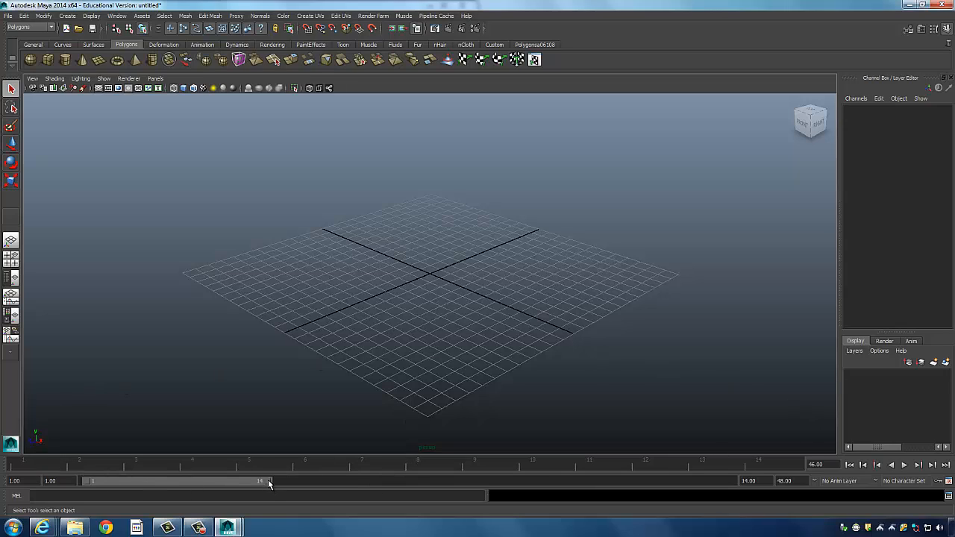
pyautogui.moveTo(268, 483); pyautogui.dragTo(748, 482)
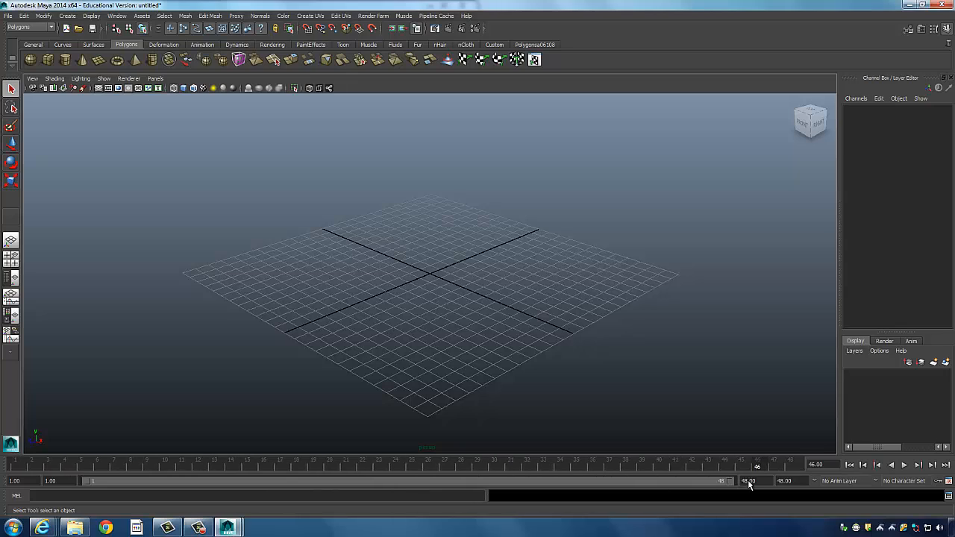
# - Preview the timeline playback and set the playback speed to Real-time
pyautogui.click(904, 465)
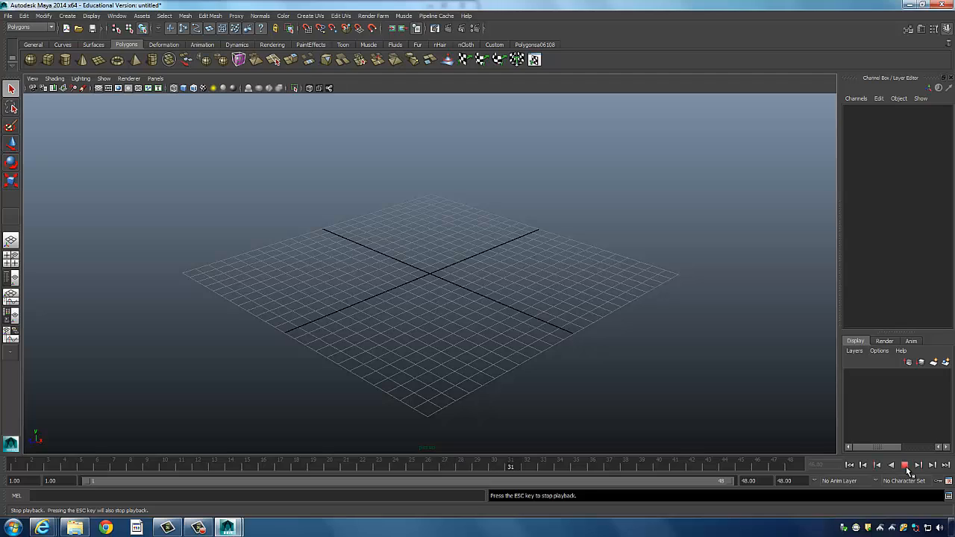
pyautogui.click(905, 466)
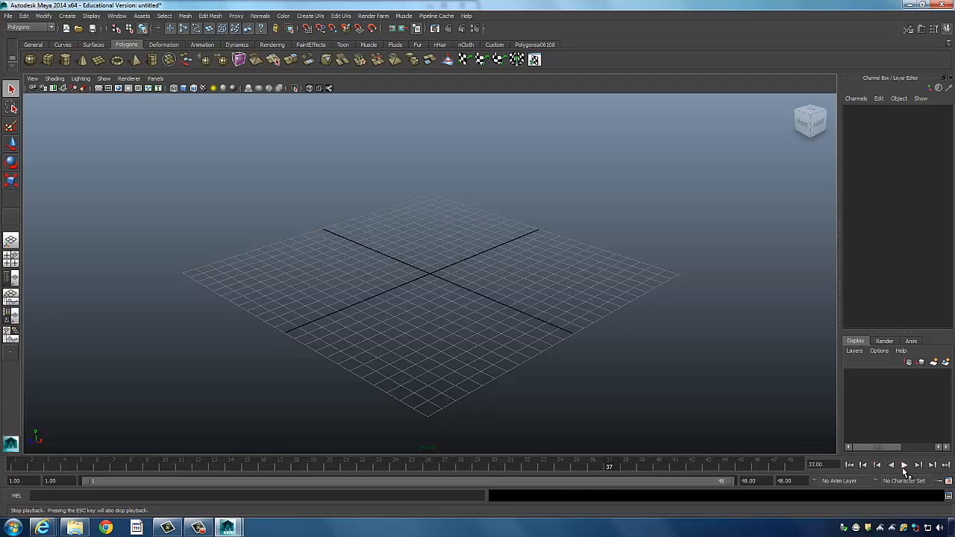
pyautogui.rightClick(772, 465)
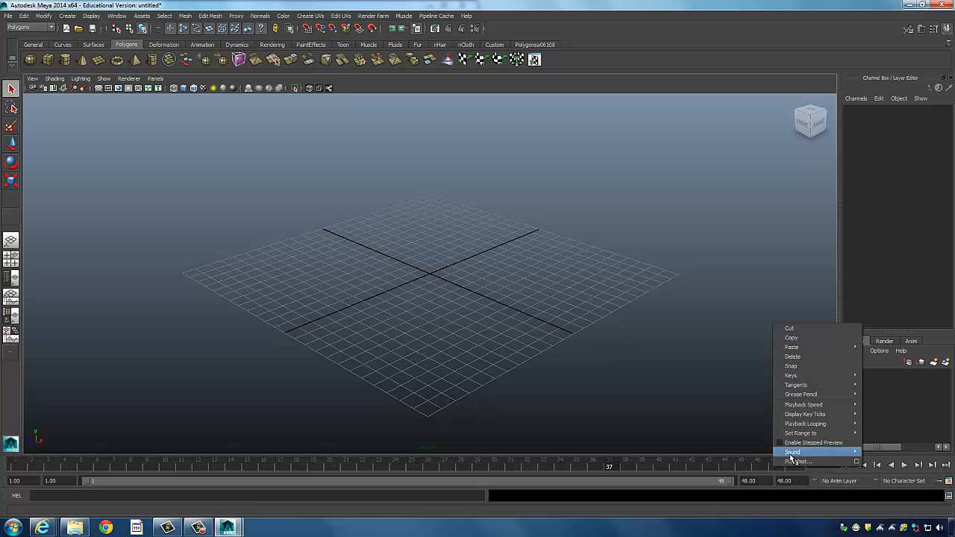
pyautogui.rightClick(735, 464)
pyautogui.rightClick(739, 465)
pyautogui.moveTo(768, 415)
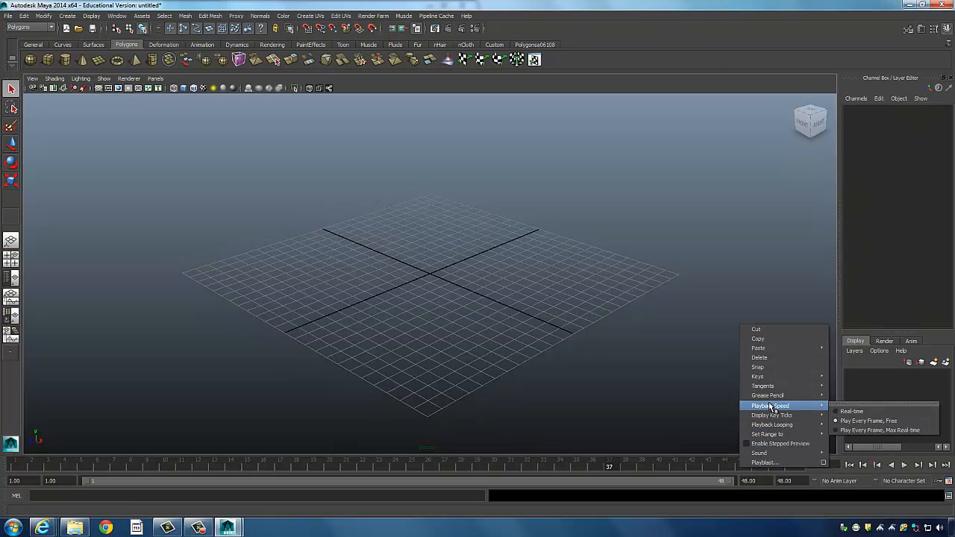
pyautogui.rightClick(670, 466)
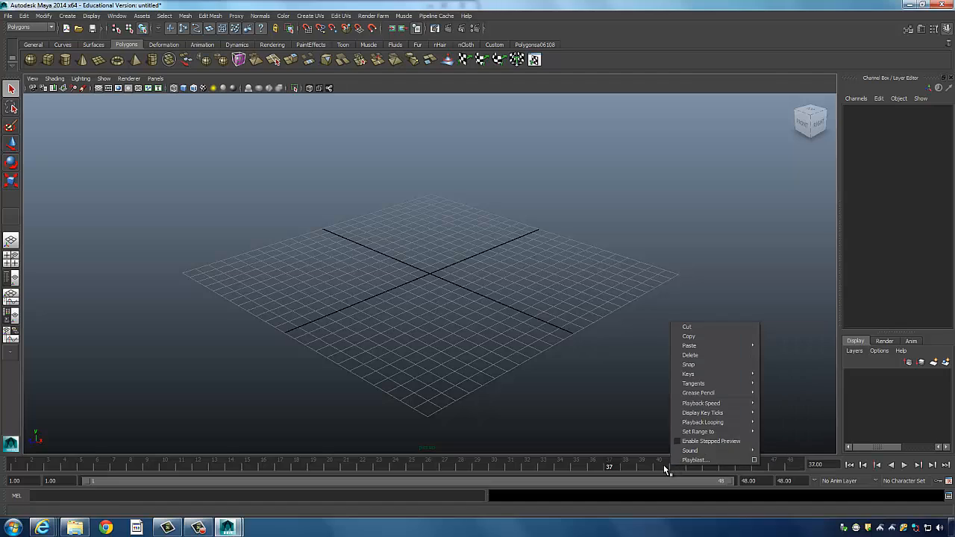
pyautogui.moveTo(720, 404)
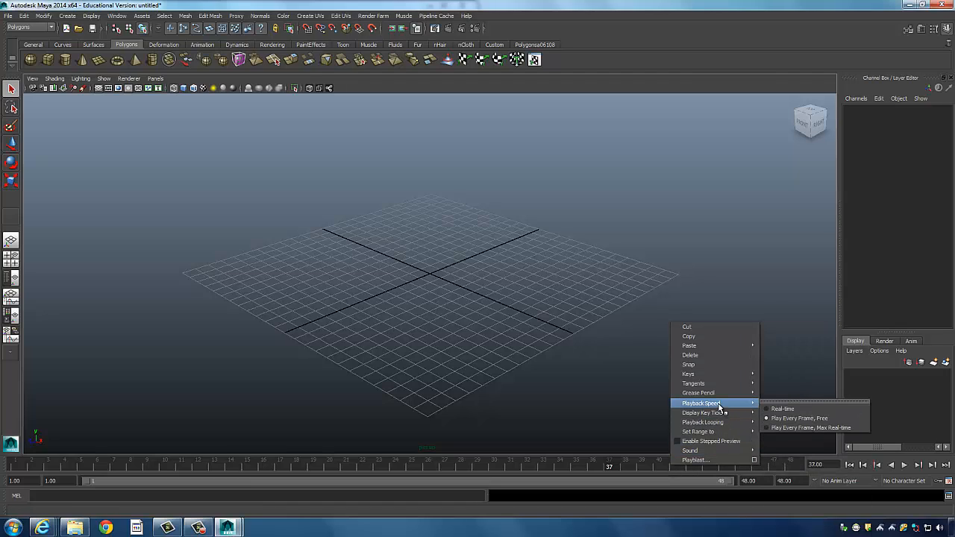
pyautogui.click(793, 409)
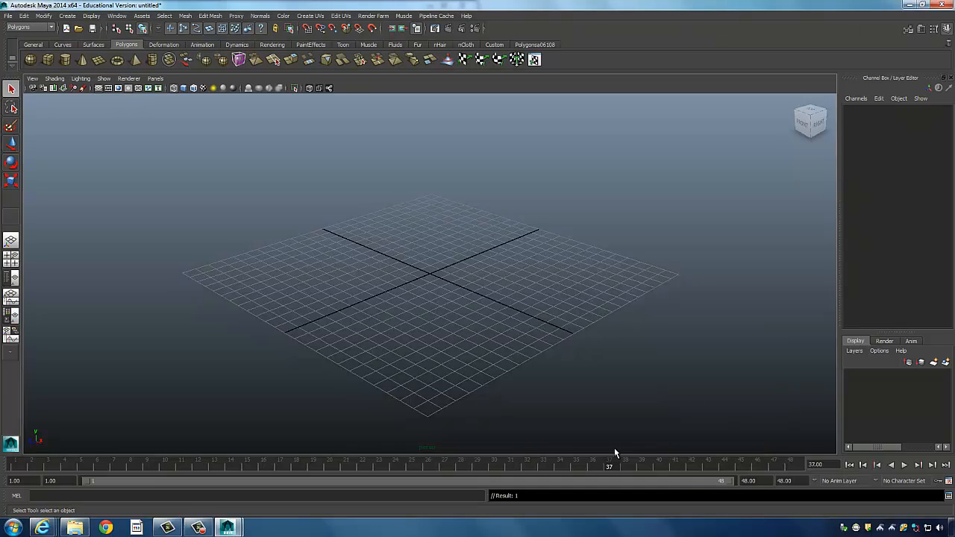
# - Return the timeline to frame 1 and create a polygon cube centred on the grid origin and resting on the grid
pyautogui.moveTo(596, 467); pyautogui.dragTo(67, 480)
pyautogui.scroll(2, 460, 255)
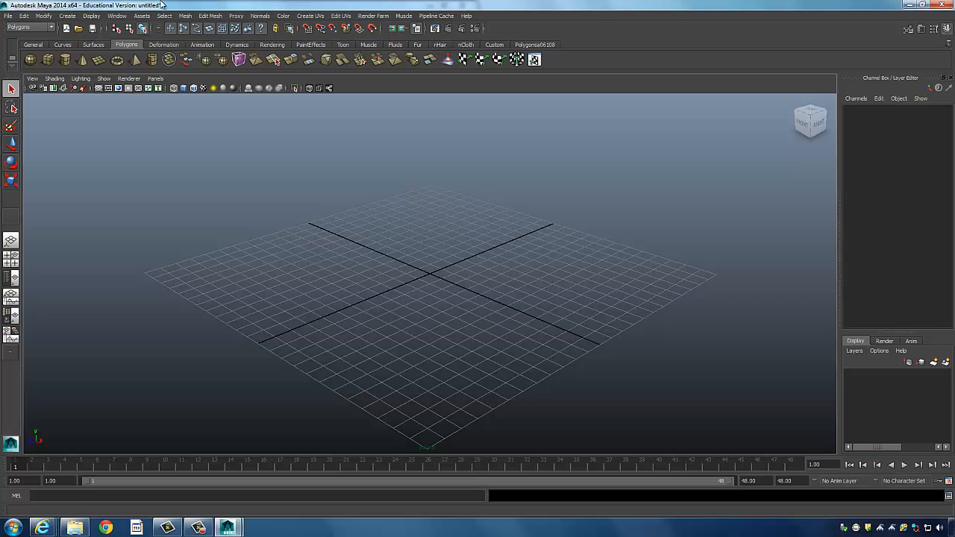
pyautogui.click(74, 16)
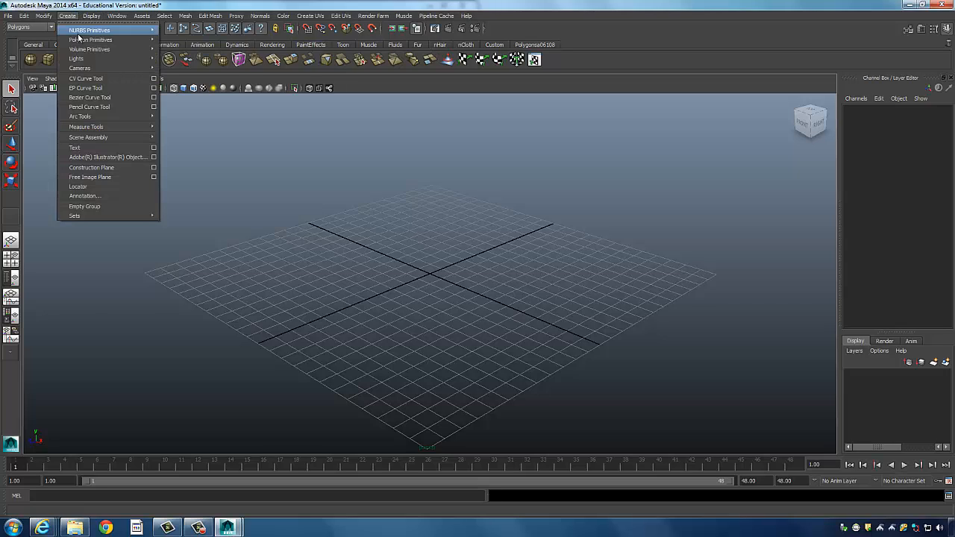
pyautogui.moveTo(112, 39)
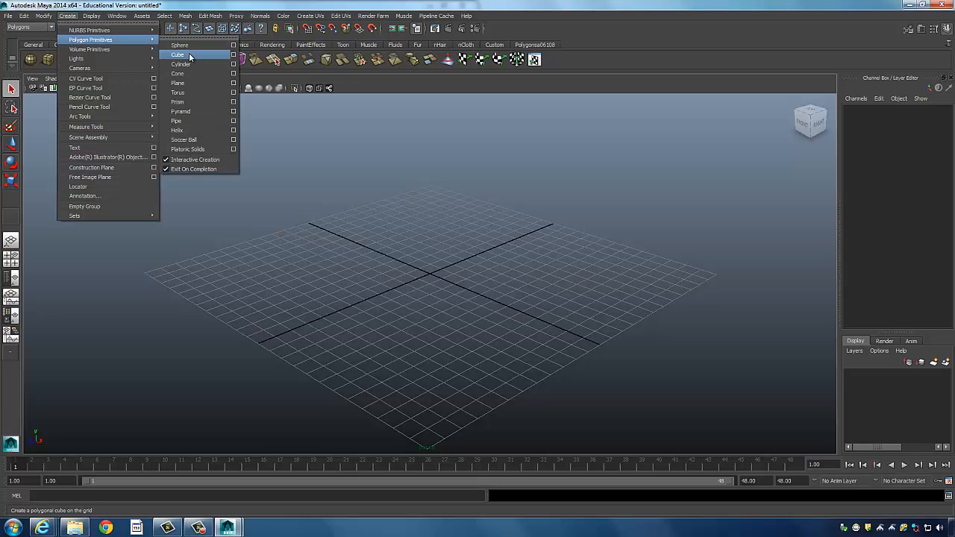
pyautogui.click(190, 56)
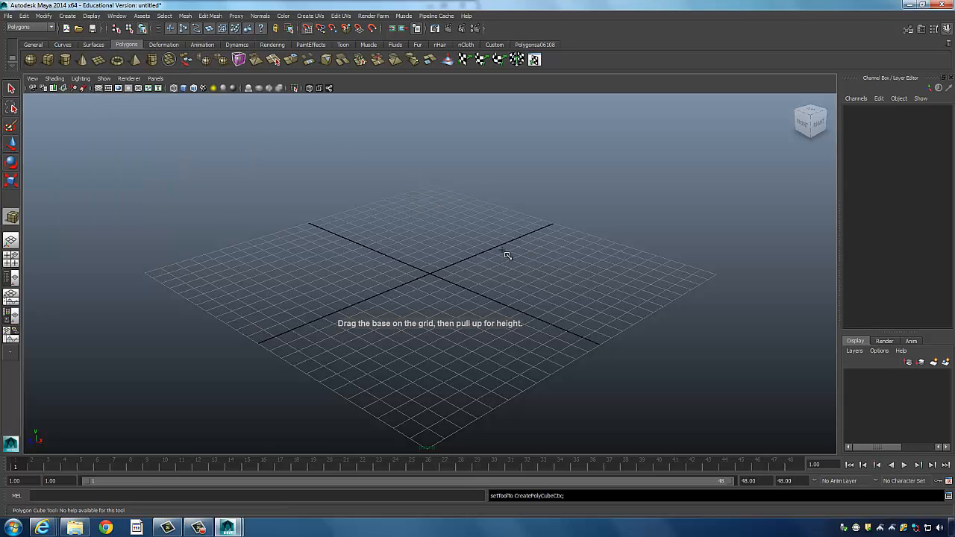
pyautogui.click(307, 29)
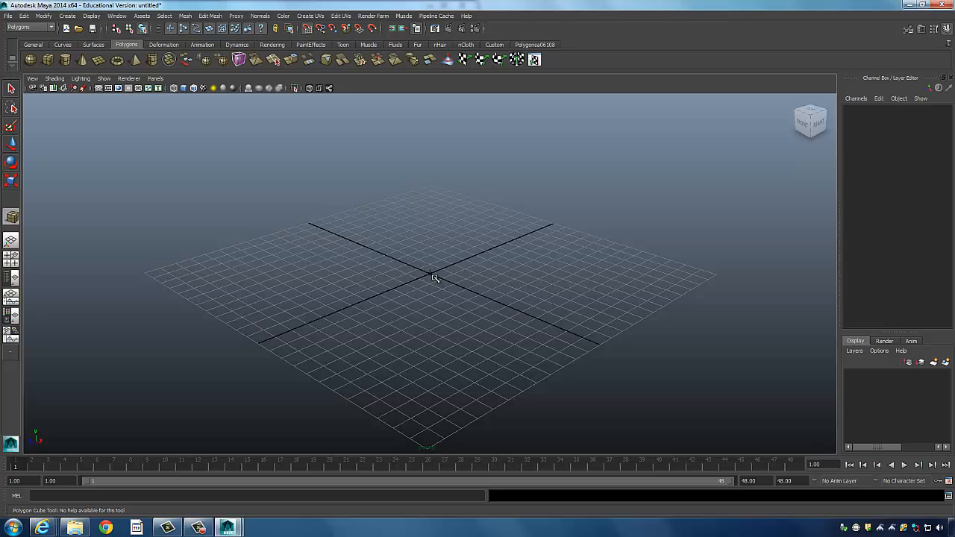
pyautogui.moveTo(446, 280); pyautogui.dragTo(481, 288)
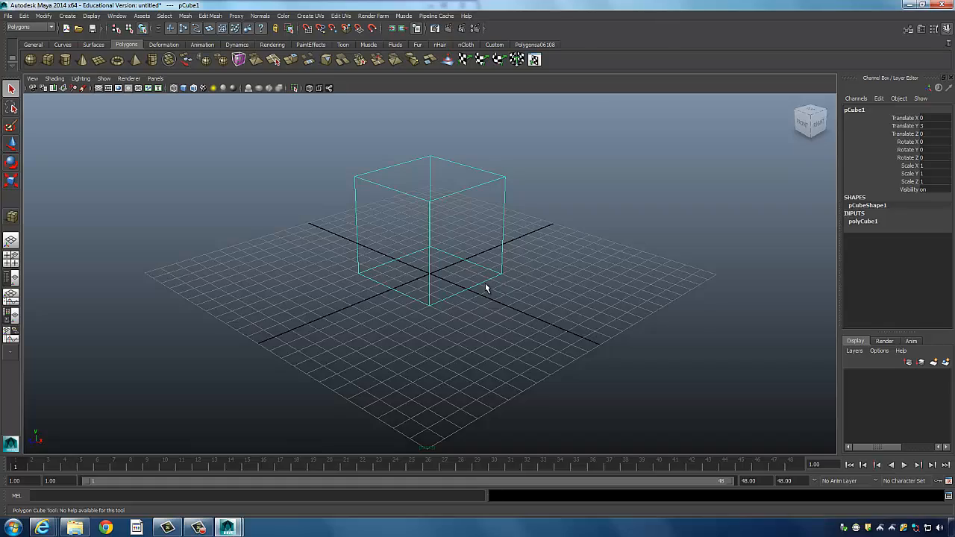
# - Switch the viewport to shaded display and view the cube from different angles
pyautogui.keyDown('alt'); pyautogui.moveTo(530, 273); pyautogui.dragTo(462, 273); pyautogui.keyUp('alt')
pyautogui.press('5')
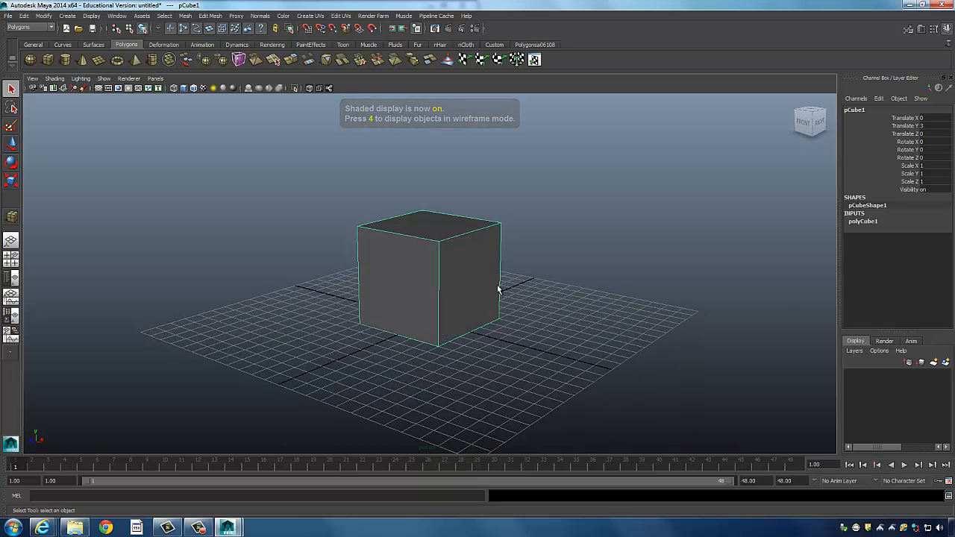
pyautogui.moveTo(418, 279)
pyautogui.keyDown('alt'); pyautogui.mouseDown()
pyautogui.moveTo(529, 286)
pyautogui.moveTo(482, 217)
pyautogui.moveTo(352, 294)
pyautogui.moveTo(452, 316)
pyautogui.moveTo(628, 277)
pyautogui.moveTo(447, 294)
pyautogui.moveTo(458, 279)
pyautogui.moveTo(448, 277)
pyautogui.moveTo(428, 290)
pyautogui.moveTo(457, 279)
pyautogui.mouseUp(); pyautogui.keyUp('alt')
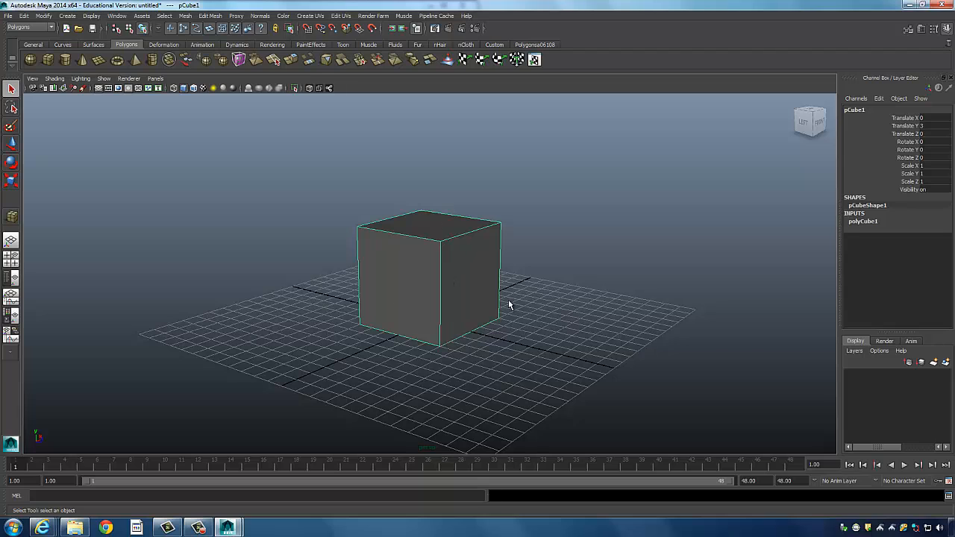
pyautogui.keyDown('alt'); pyautogui.moveTo(509, 302); pyautogui.dragTo(450, 247); pyautogui.keyUp('alt')
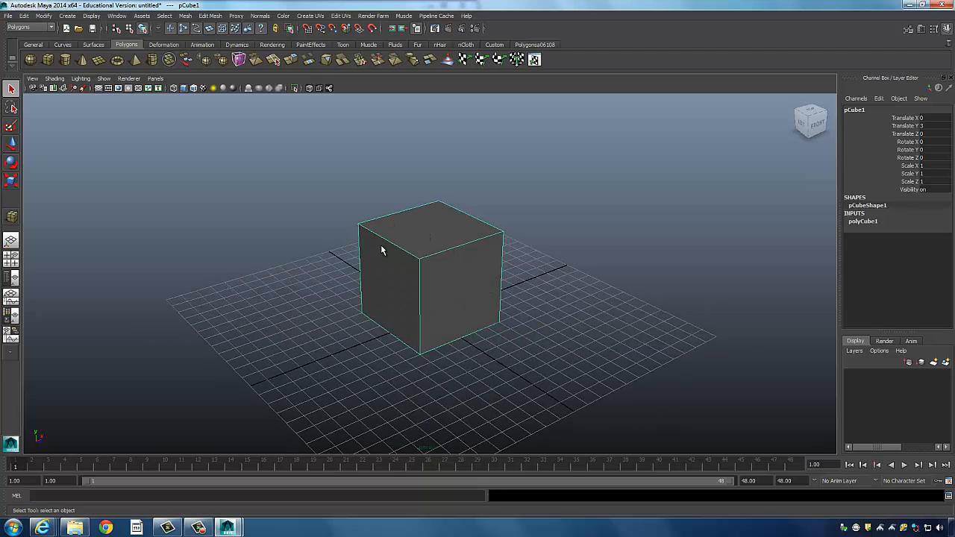
# - Try rotating the cube about 150 degrees around its Y axis and undo the rotation
pyautogui.press('w')
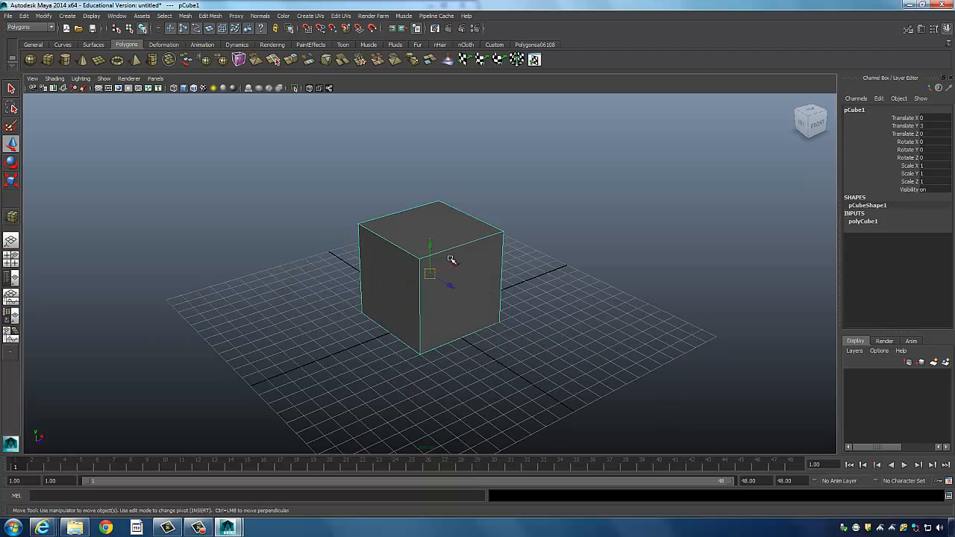
pyautogui.press('e')
pyautogui.moveTo(452, 292); pyautogui.dragTo(434, 196)
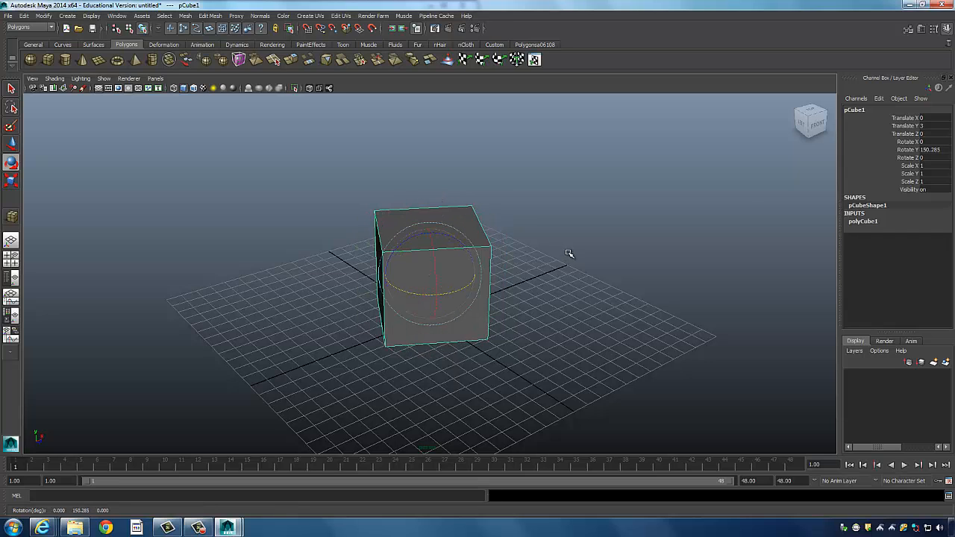
pyautogui.hotkey('ctrl', 'z')
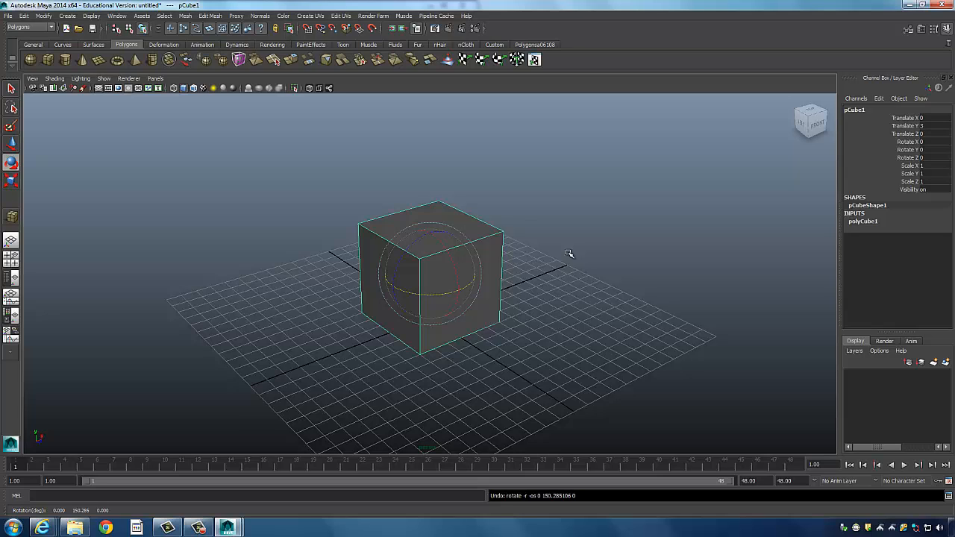
# - Switch the menu set from Polygons to Animation
pyautogui.keyDown('alt'); pyautogui.moveTo(426, 206); pyautogui.dragTo(396, 216, button='right'); pyautogui.keyUp('alt')
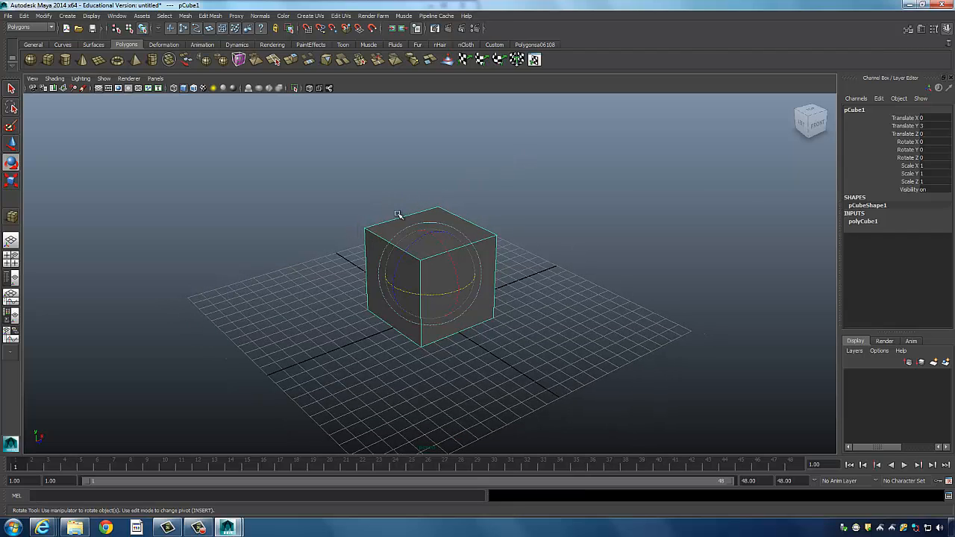
pyautogui.click(68, 16)
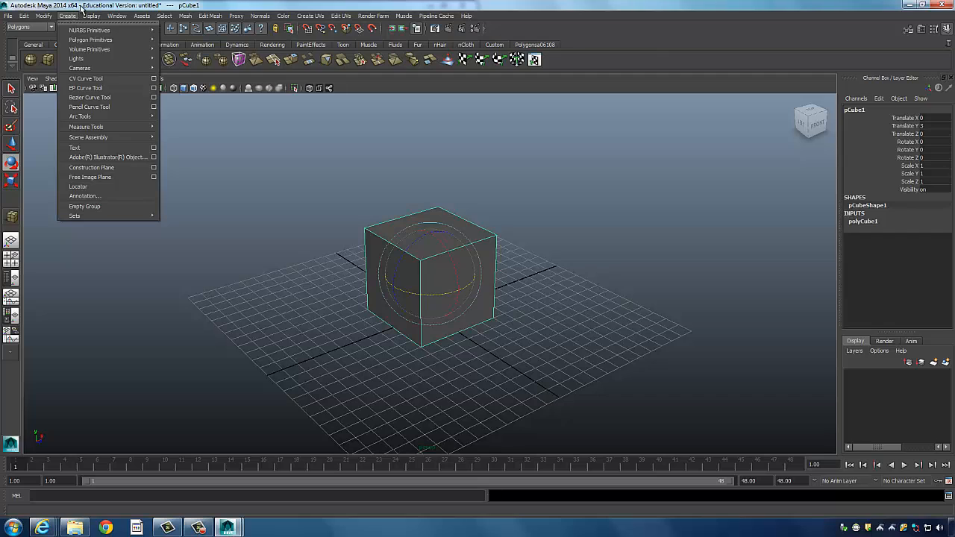
pyautogui.click(70, 15)
pyautogui.click(48, 28)
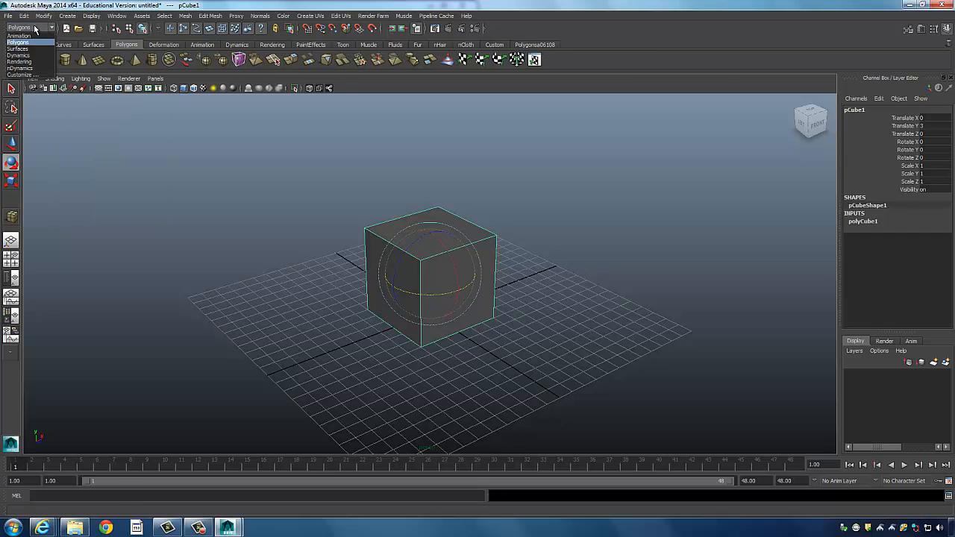
pyautogui.click(30, 38)
pyautogui.click(30, 28)
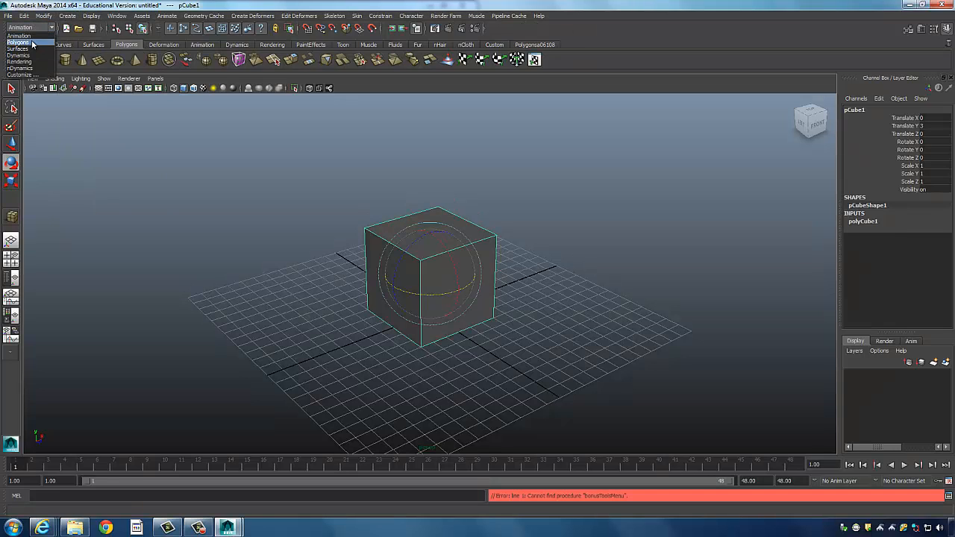
pyautogui.click(30, 42)
pyautogui.click(30, 27)
pyautogui.click(20, 35)
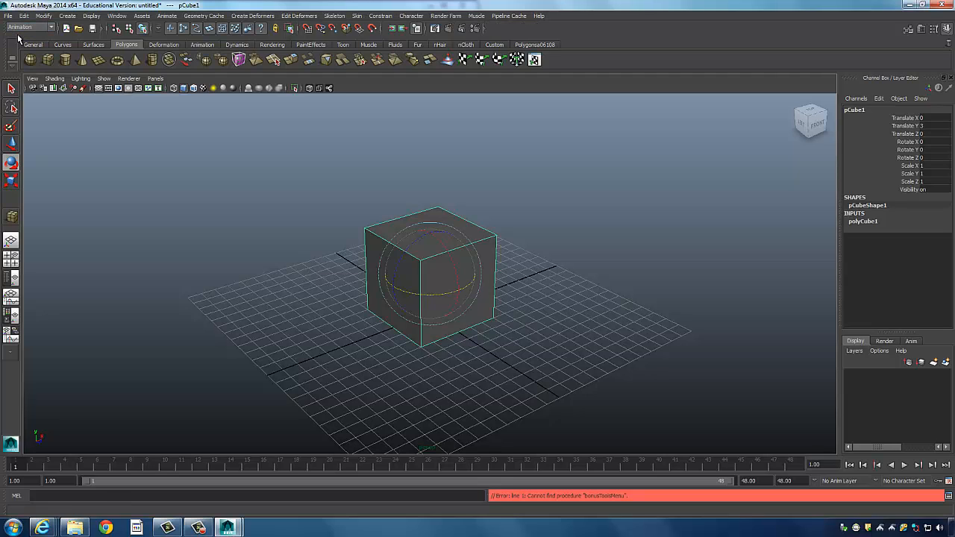
# - Create a basic one-node camera in the scene
pyautogui.click(67, 15)
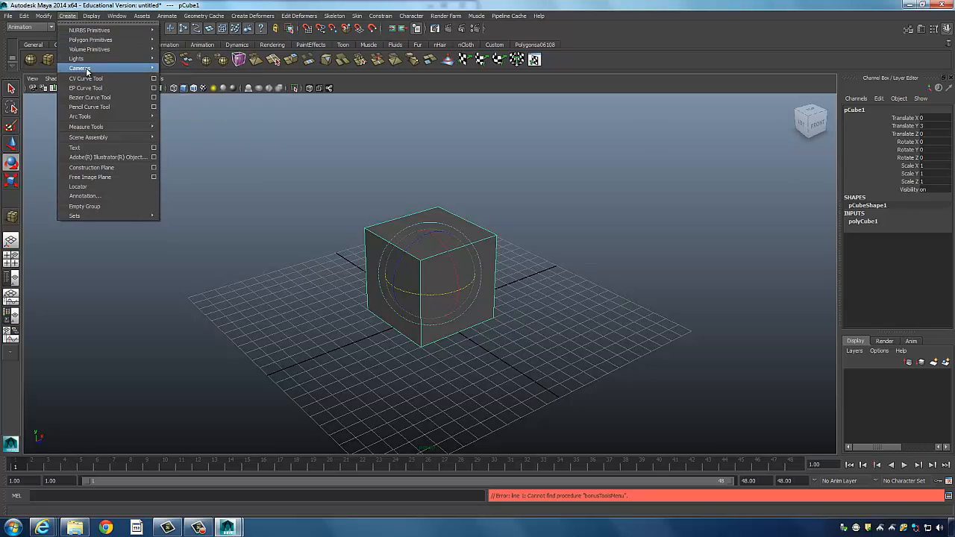
pyautogui.moveTo(87, 70)
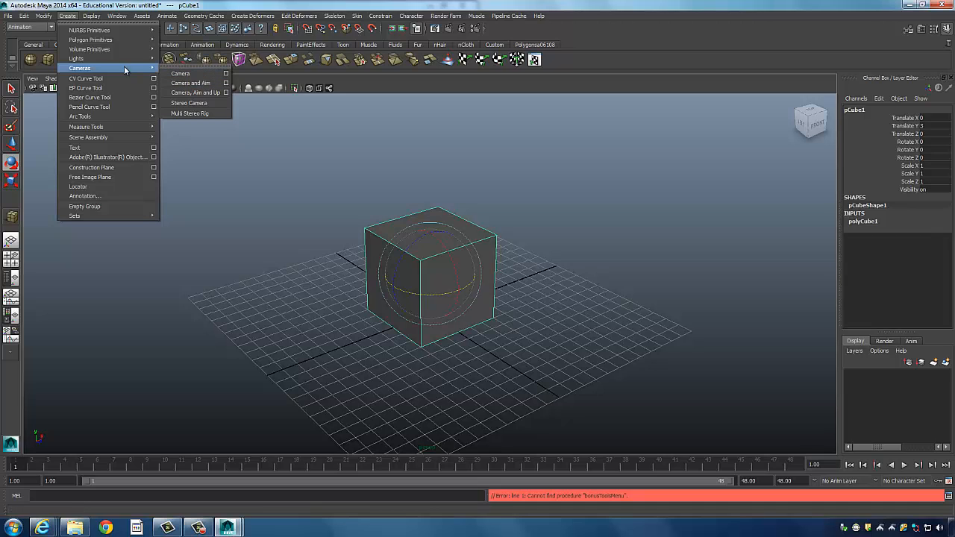
pyautogui.click(181, 74)
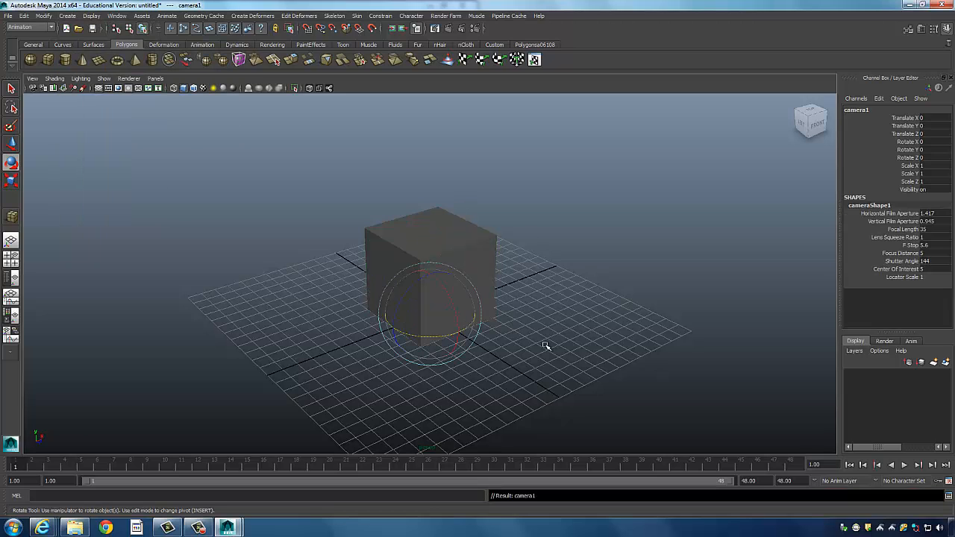
# - Switch the perspective view to wireframe display and examine the camera inside the cube from different angles
pyautogui.keyDown('alt'); pyautogui.moveTo(482, 313); pyautogui.dragTo(449, 315, button='right'); pyautogui.keyUp('alt')
pyautogui.press('4')
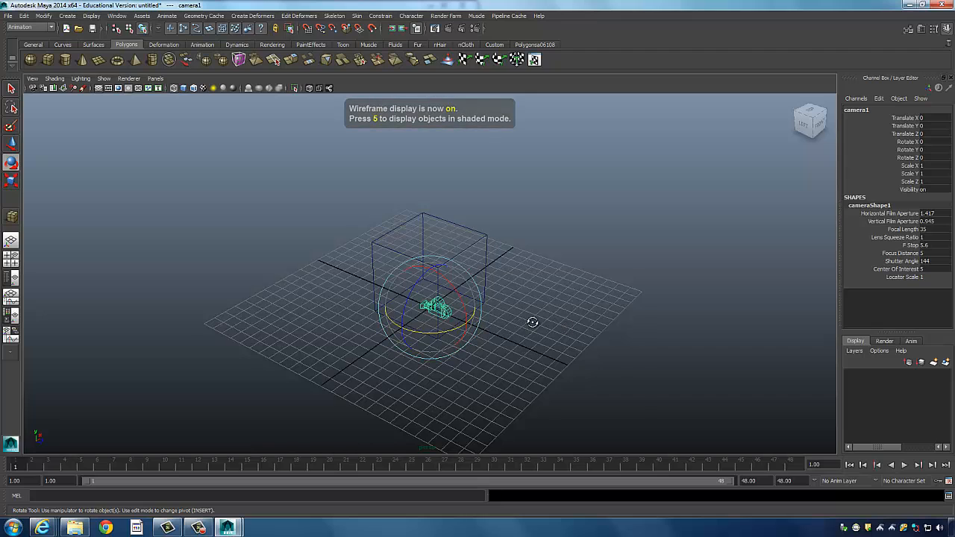
pyautogui.keyDown('alt'); pyautogui.moveTo(532, 323); pyautogui.dragTo(521, 326); pyautogui.keyUp('alt')
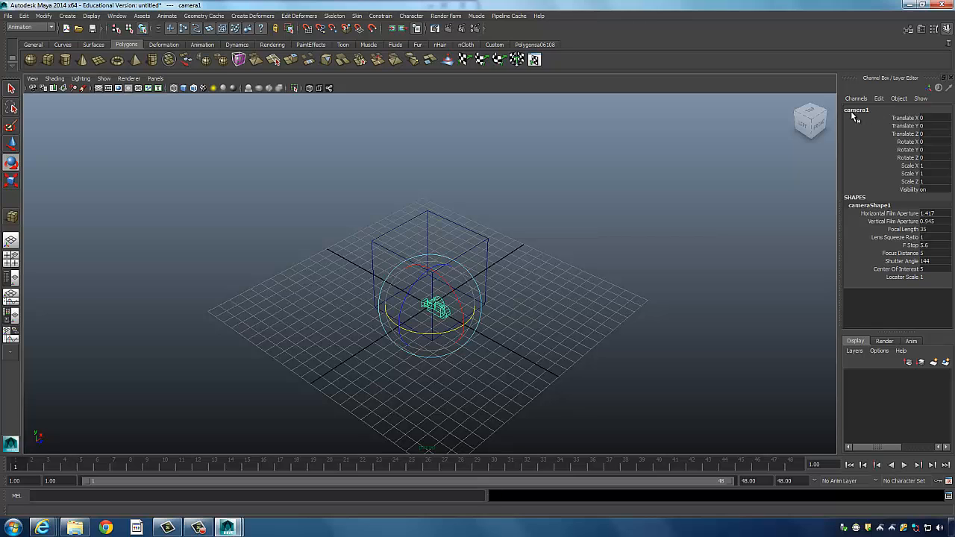
pyautogui.keyDown('alt'); pyautogui.moveTo(464, 289); pyautogui.dragTo(554, 300); pyautogui.keyUp('alt')
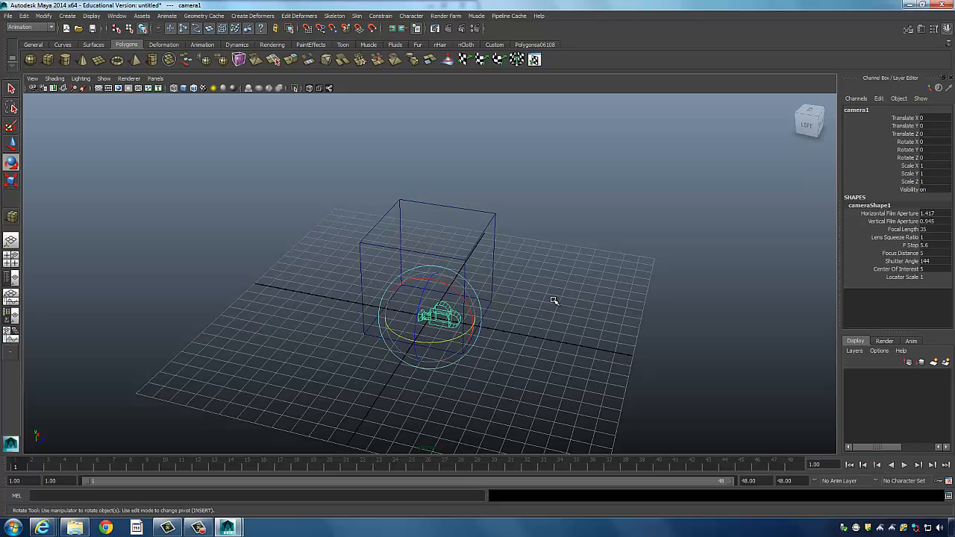
# - Show the camera's position and aim manipulators and move the camera body out of the cube to about 10.9 along Z
pyautogui.press('t')
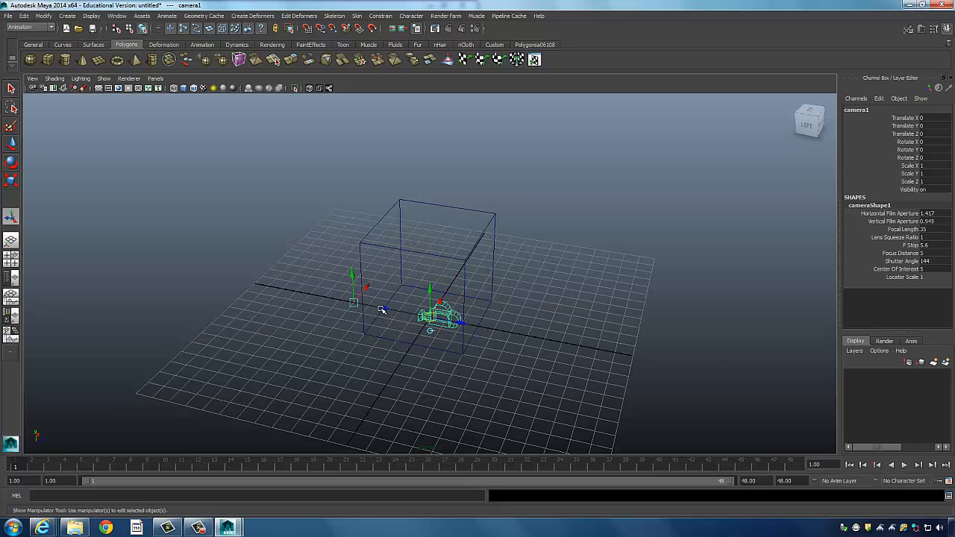
pyautogui.moveTo(381, 308); pyautogui.dragTo(355, 303)
pyautogui.moveTo(459, 323); pyautogui.dragTo(642, 349)
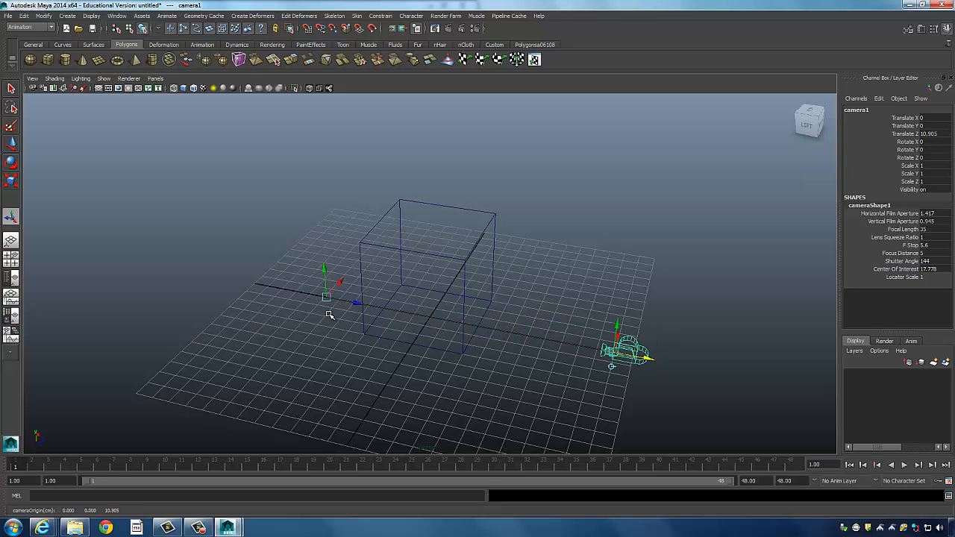
# - Move the camera's aim point freehand towards the cube's middle, tilting the camera to about 20 degrees in Rotate X
pyautogui.moveTo(356, 302); pyautogui.dragTo(453, 325)
pyautogui.moveTo(432, 294); pyautogui.dragTo(455, 277)
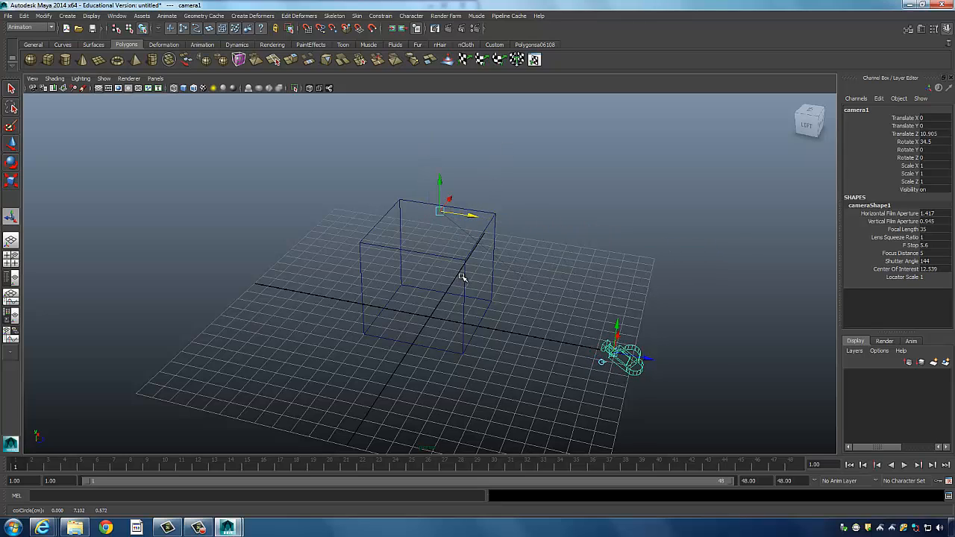
pyautogui.moveTo(437, 191); pyautogui.dragTo(438, 250)
pyautogui.keyDown('alt'); pyautogui.moveTo(529, 288); pyautogui.dragTo(502, 254); pyautogui.keyUp('alt')
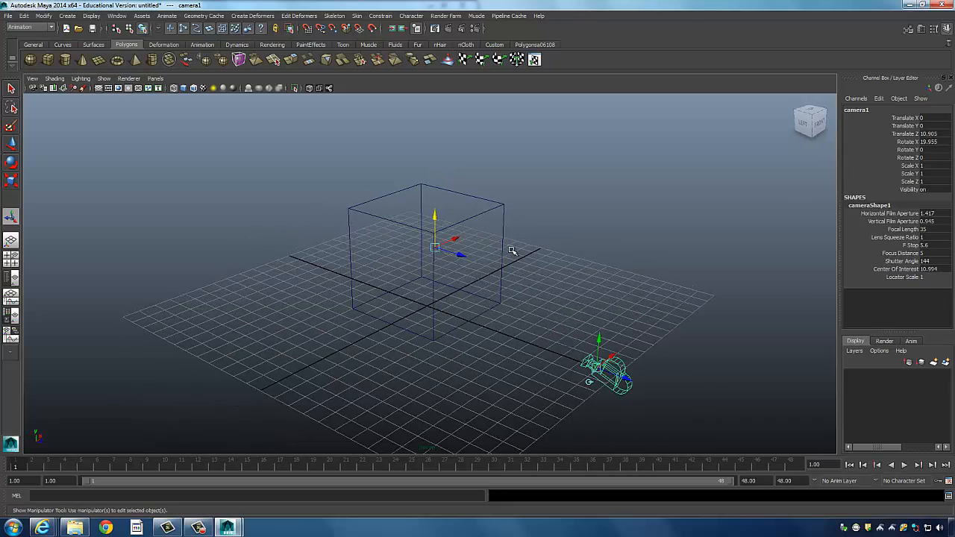
pyautogui.keyDown('alt'); pyautogui.moveTo(578, 321); pyautogui.dragTo(422, 189); pyautogui.keyUp('alt')
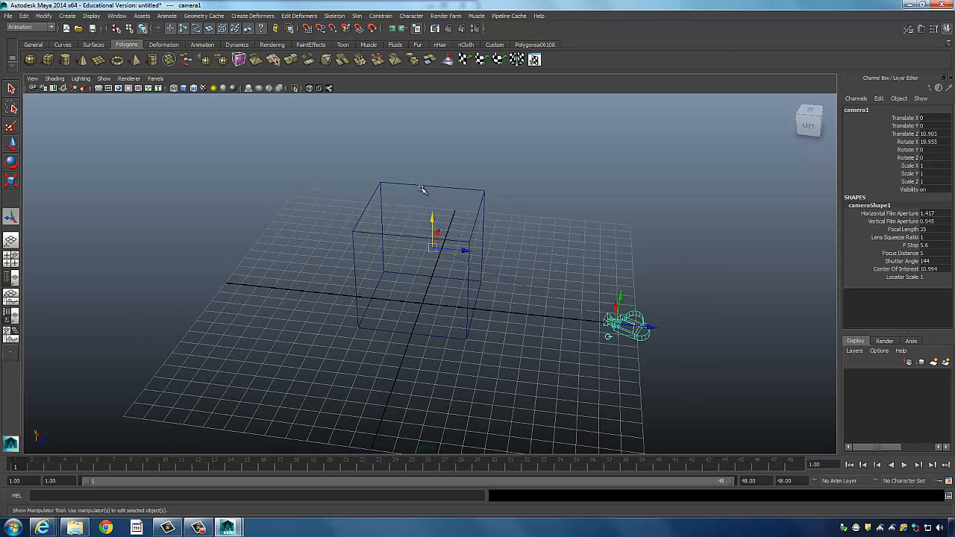
# - Select the cube and display its local rotation axes to mark its centre
pyautogui.click(376, 233)
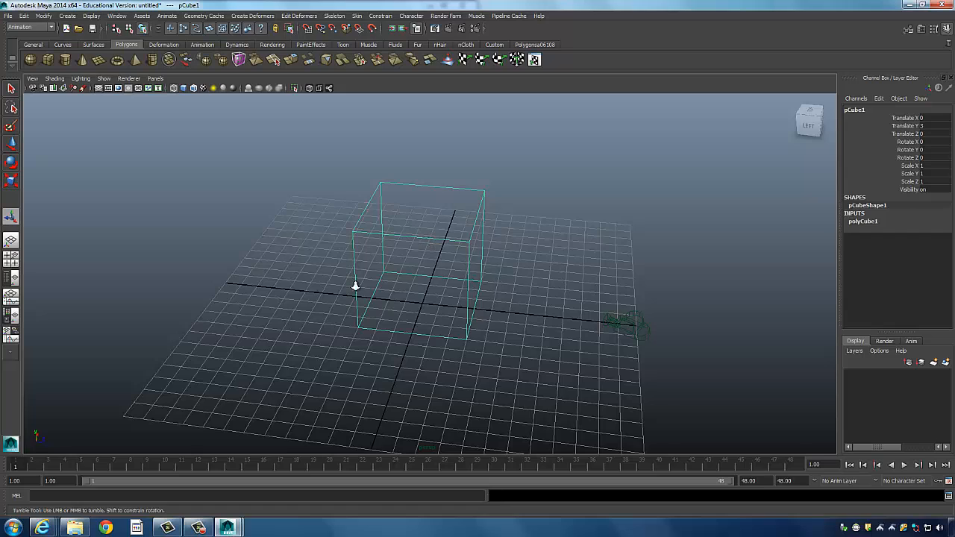
pyautogui.keyDown('alt'); pyautogui.moveTo(413, 284); pyautogui.dragTo(387, 160); pyautogui.keyUp('alt')
pyautogui.keyDown('alt'); pyautogui.moveTo(438, 198); pyautogui.dragTo(439, 206, button='middle'); pyautogui.keyUp('alt')
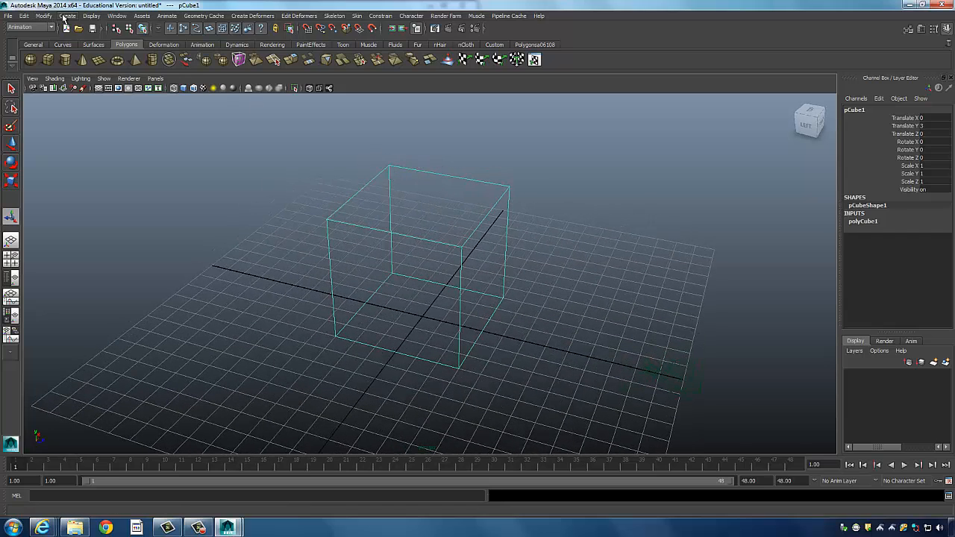
pyautogui.click(85, 16)
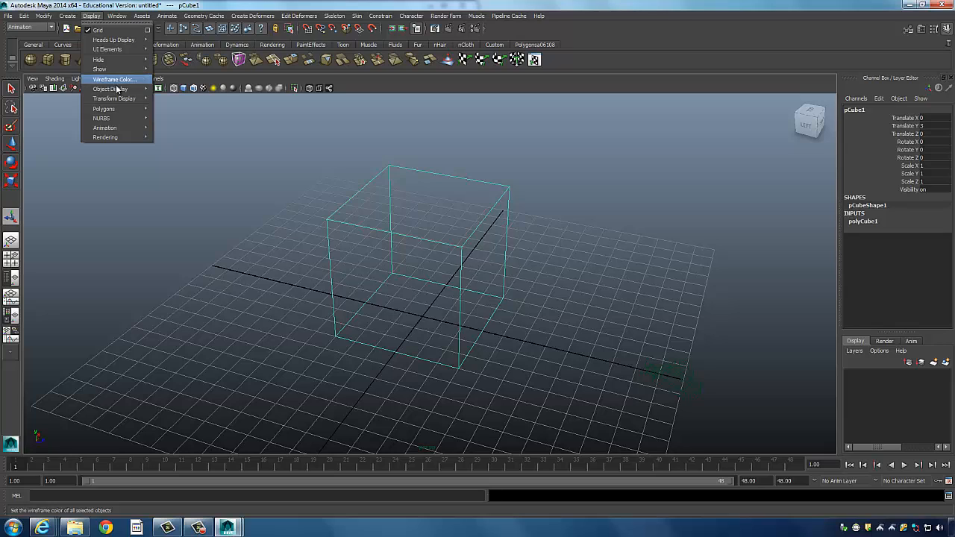
pyautogui.moveTo(119, 98)
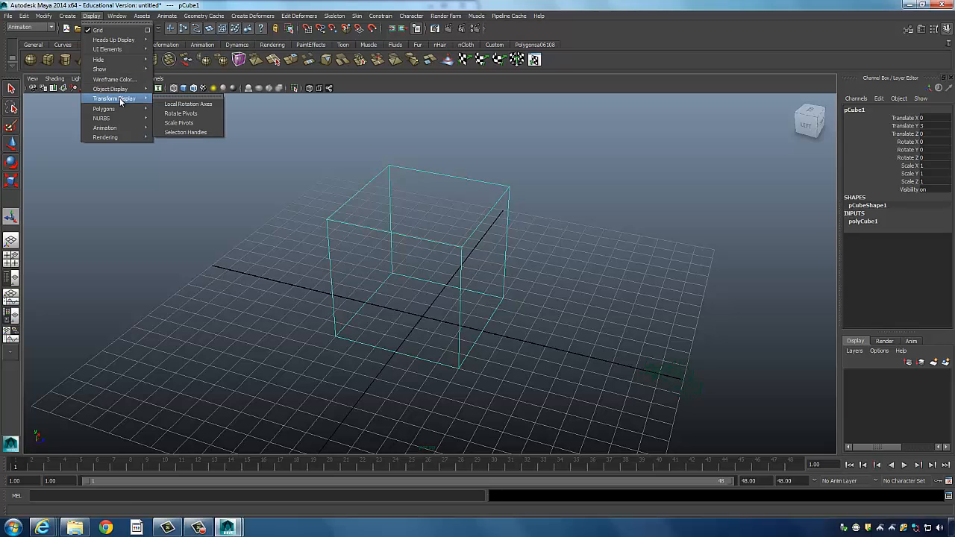
pyautogui.click(193, 105)
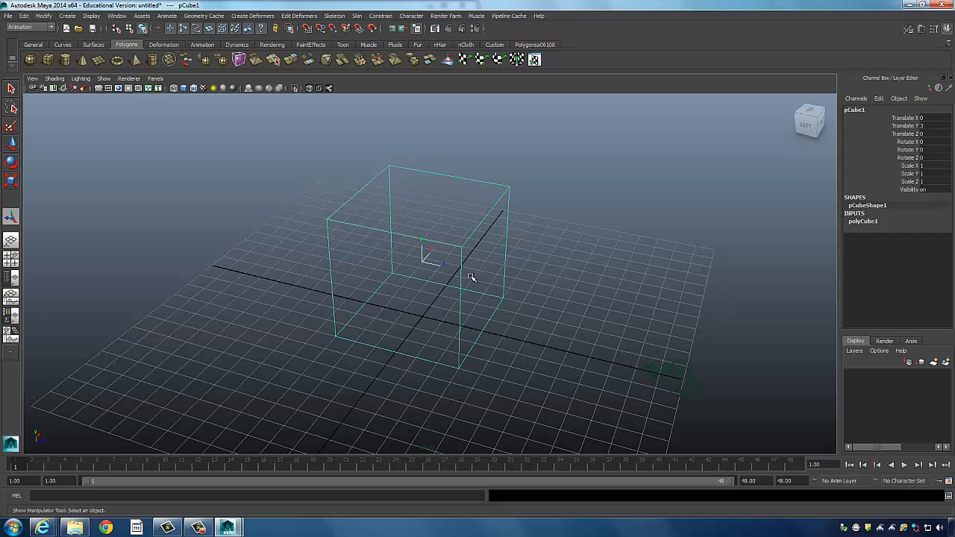
pyautogui.keyDown('alt'); pyautogui.moveTo(485, 266); pyautogui.dragTo(432, 258); pyautogui.keyUp('alt')
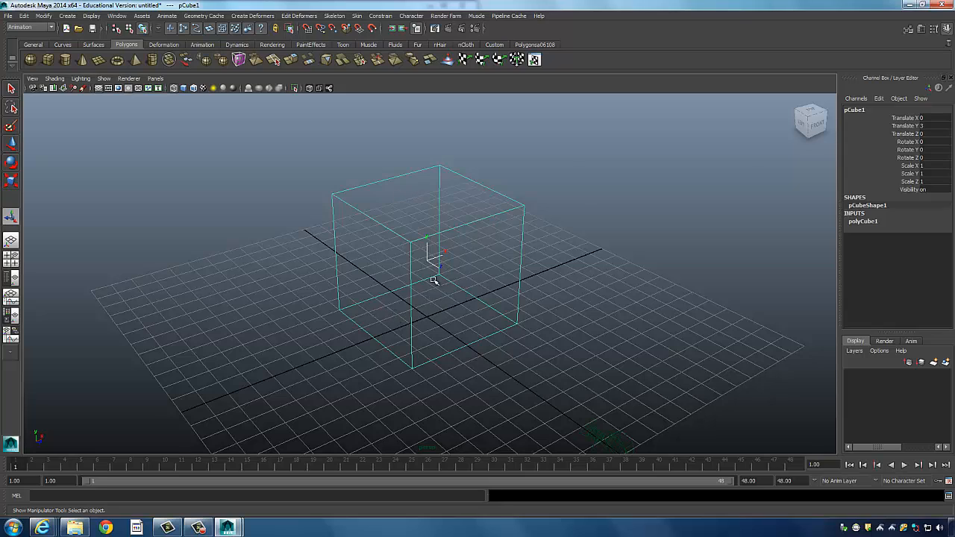
pyautogui.keyDown('alt'); pyautogui.moveTo(442, 282); pyautogui.dragTo(450, 284); pyautogui.keyUp('alt')
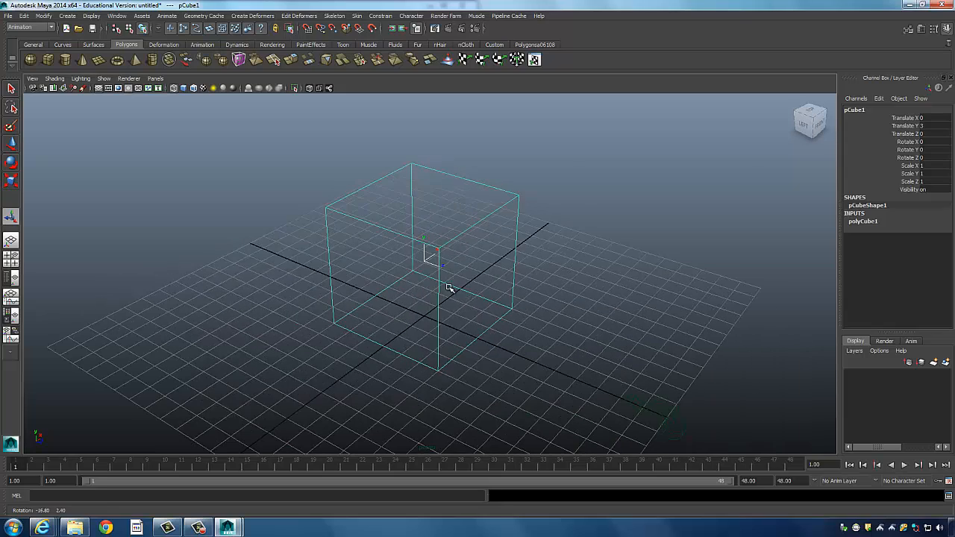
# - Select the camera and snap its aim point to the cube's centre
pyautogui.click(655, 407)
pyautogui.keyDown('alt'); pyautogui.moveTo(669, 326); pyautogui.dragTo(647, 329); pyautogui.keyUp('alt')
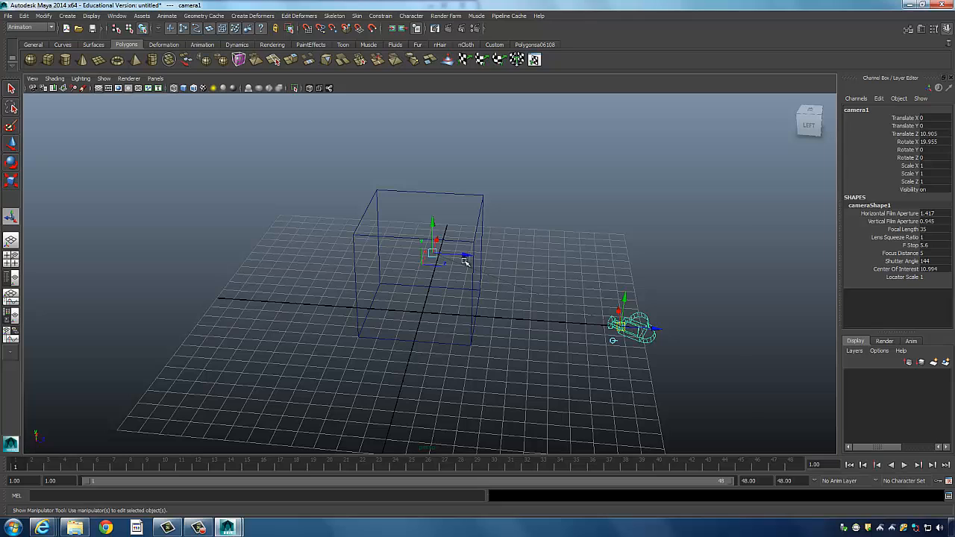
pyautogui.moveTo(467, 260); pyautogui.dragTo(529, 258)
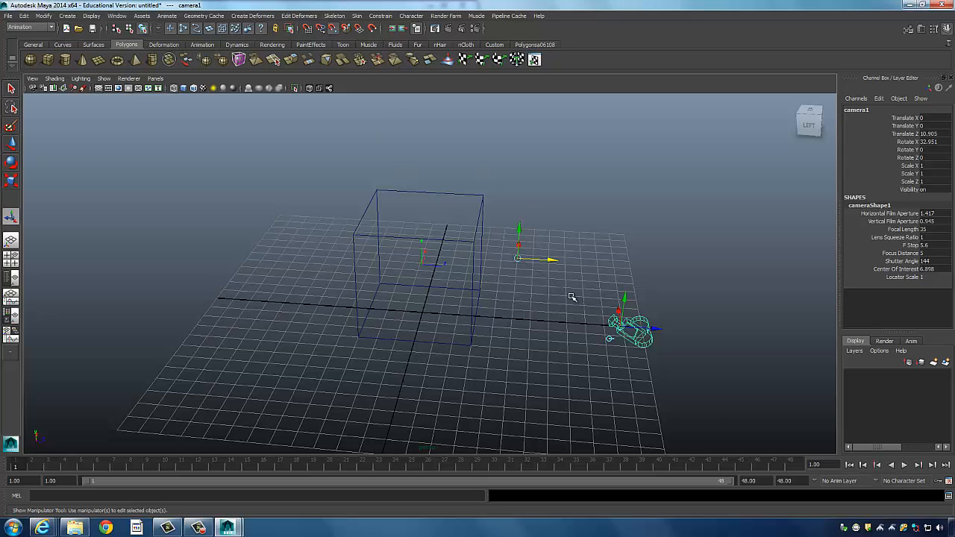
pyautogui.press('v')
pyautogui.moveTo(518, 258); pyautogui.dragTo(425, 264)
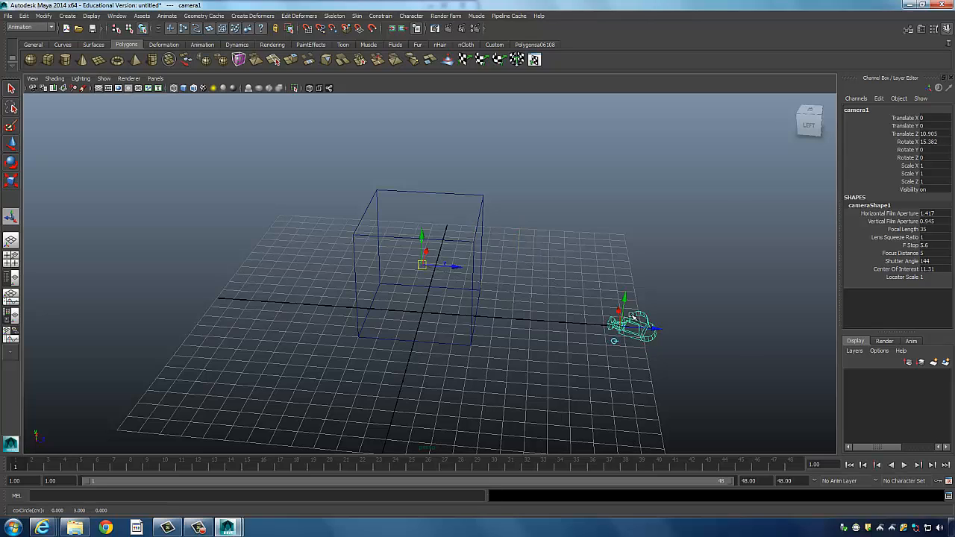
# - Raise the camera body to about 4.4 in Translate Y while keeping it aimed at the cube's centre
pyautogui.moveTo(625, 301); pyautogui.dragTo(635, 223)
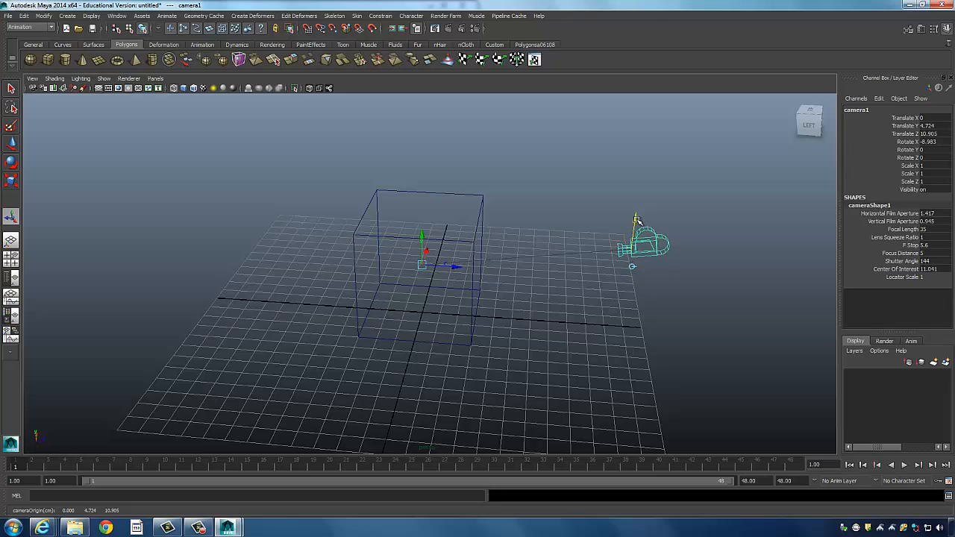
pyautogui.keyDown('alt'); pyautogui.moveTo(696, 259); pyautogui.dragTo(400, 258); pyautogui.keyUp('alt')
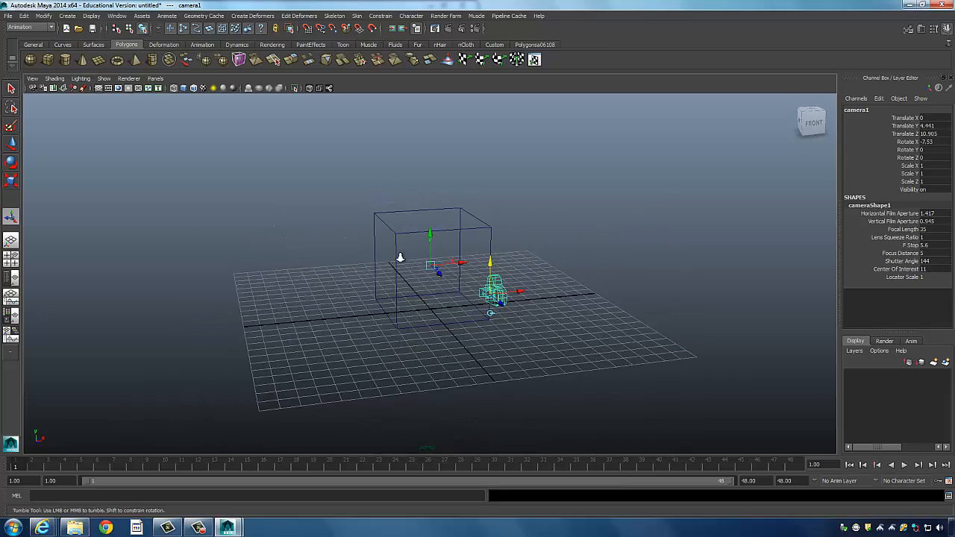
pyautogui.keyDown('alt'); pyautogui.moveTo(398, 258); pyautogui.dragTo(469, 256, button='right'); pyautogui.keyUp('alt')
pyautogui.keyDown('alt'); pyautogui.moveTo(469, 256); pyautogui.dragTo(403, 210); pyautogui.keyUp('alt')
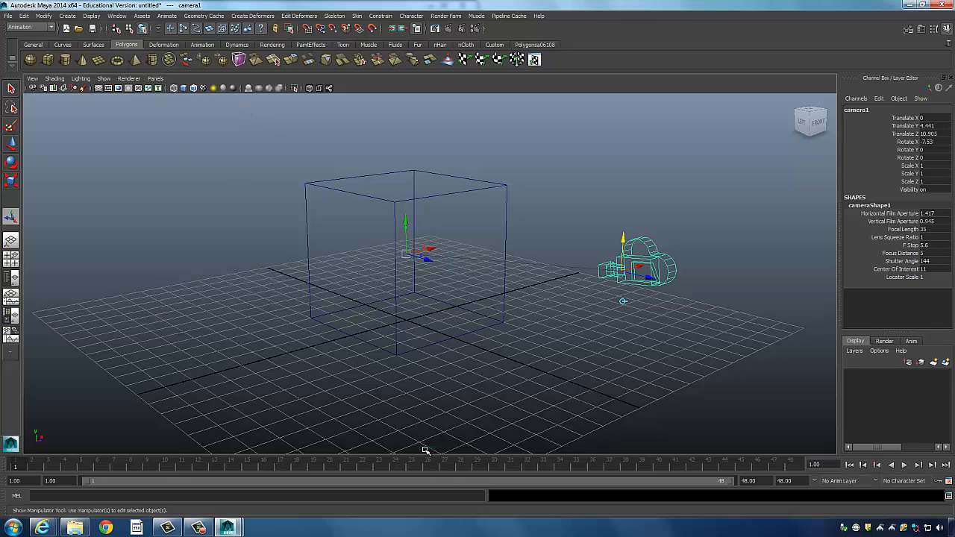
# - Switch to the four-view layout and replace the top view with the persp camera view
pyautogui.press('space')
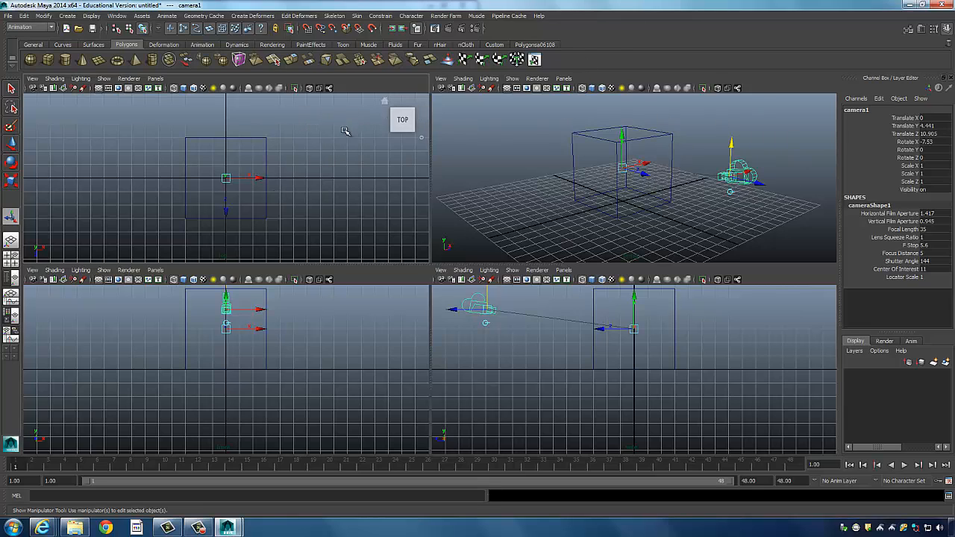
pyautogui.click(155, 79)
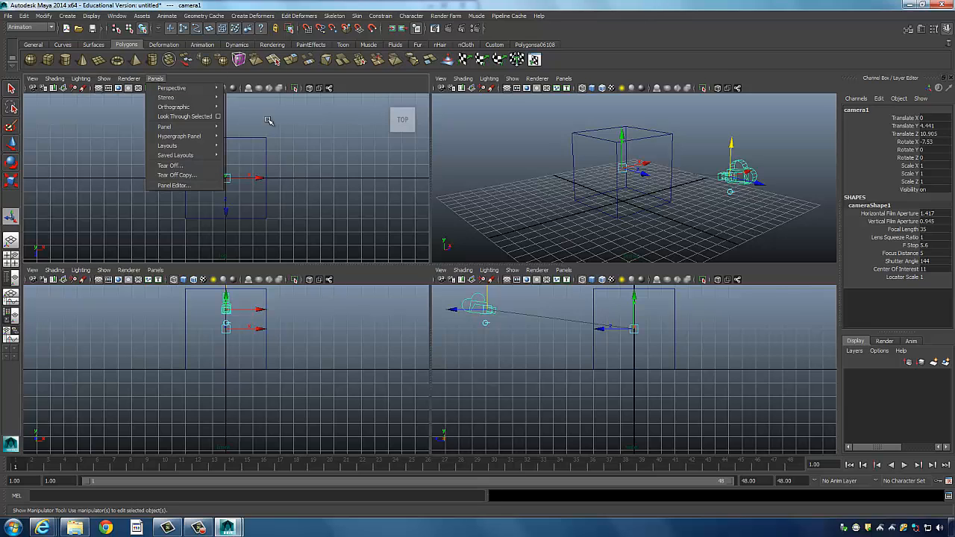
pyautogui.click(150, 167)
pyautogui.click(153, 79)
pyautogui.moveTo(181, 88)
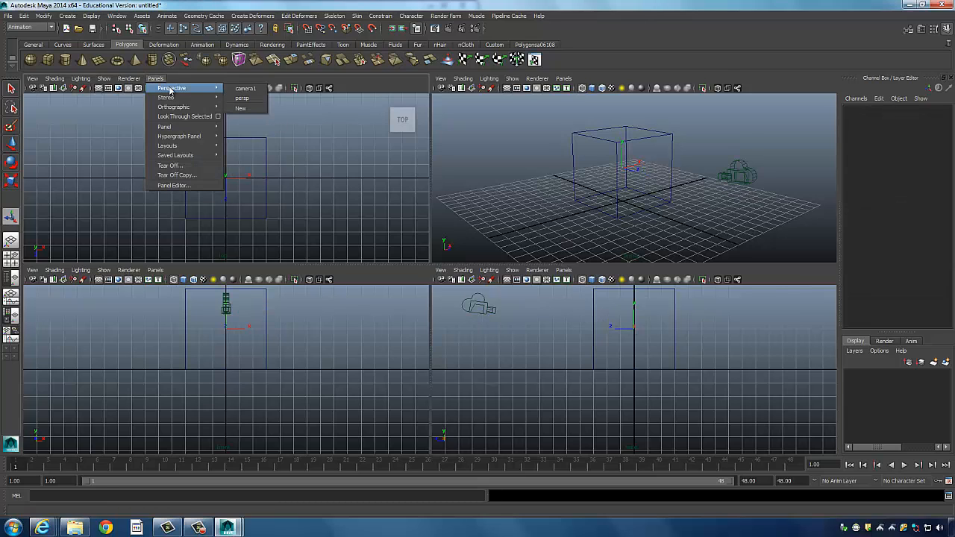
pyautogui.click(246, 91)
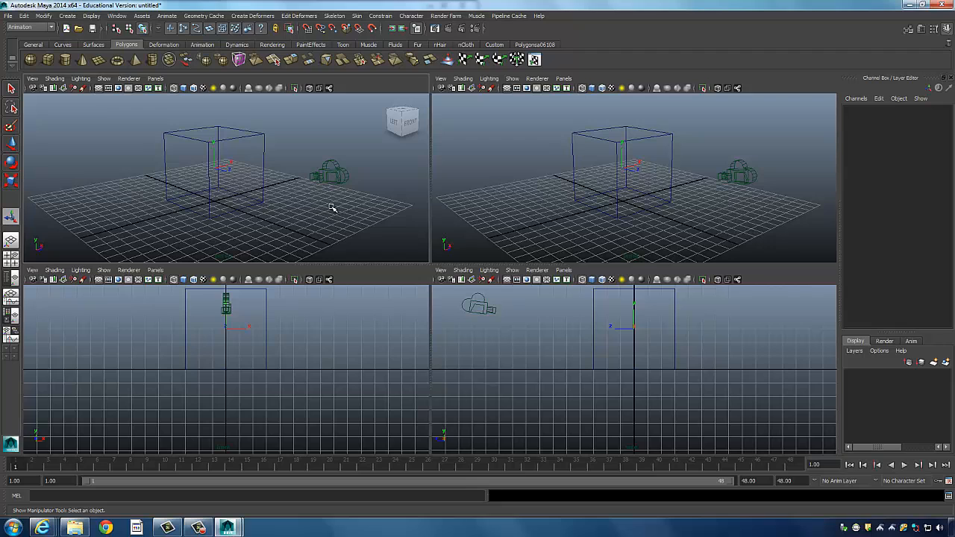
# - Display the new persp view in shaded mode
pyautogui.press('6')
pyautogui.scroll(1, 277, 191)
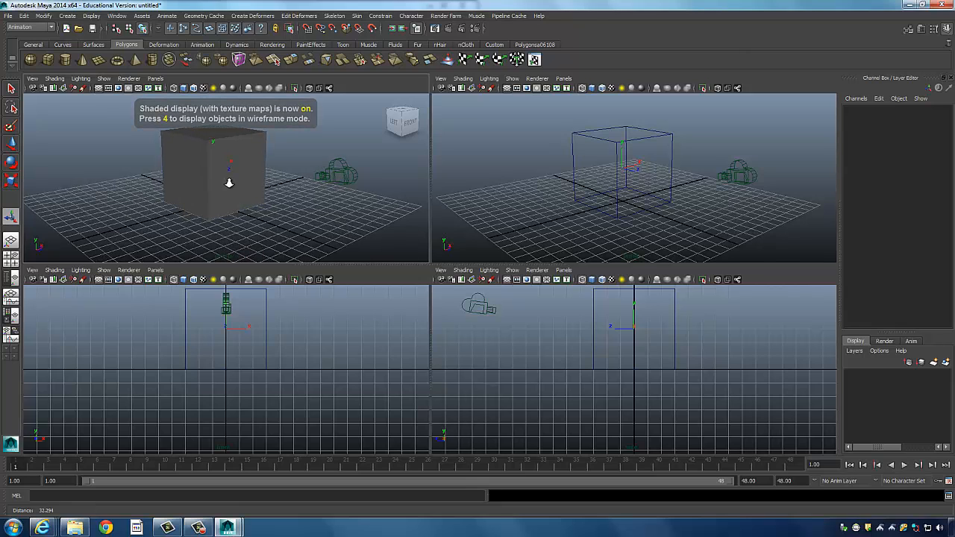
pyautogui.press('4')
pyautogui.press('5')
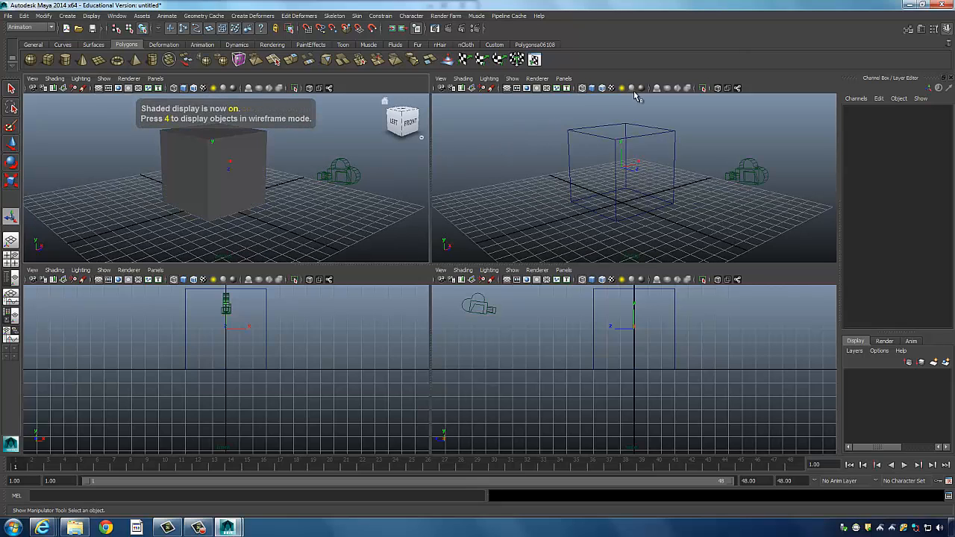
# - Make the original perspective panel look through camera1
pyautogui.click(563, 78)
pyautogui.moveTo(597, 88)
pyautogui.click(651, 88)
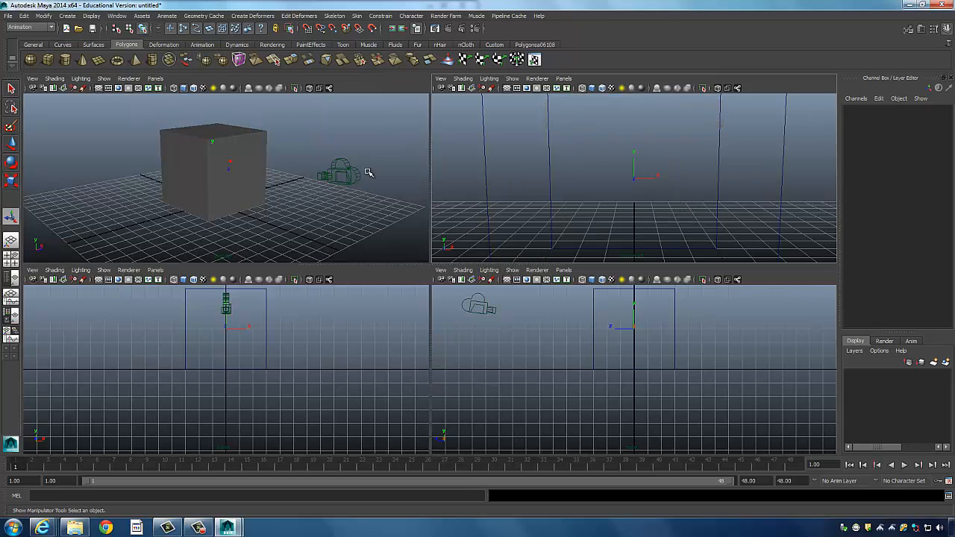
# - Orbit the camera1 view to swing the camera around the cube to about X -22.3, Y 14.8, Z 23.1
pyautogui.scroll(-5, 241, 156)
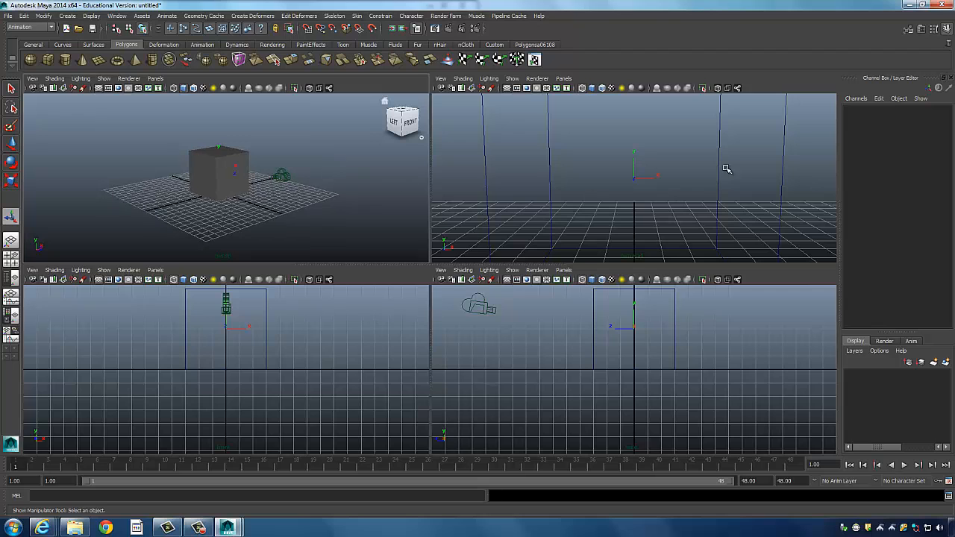
pyautogui.scroll(5, 251, 171)
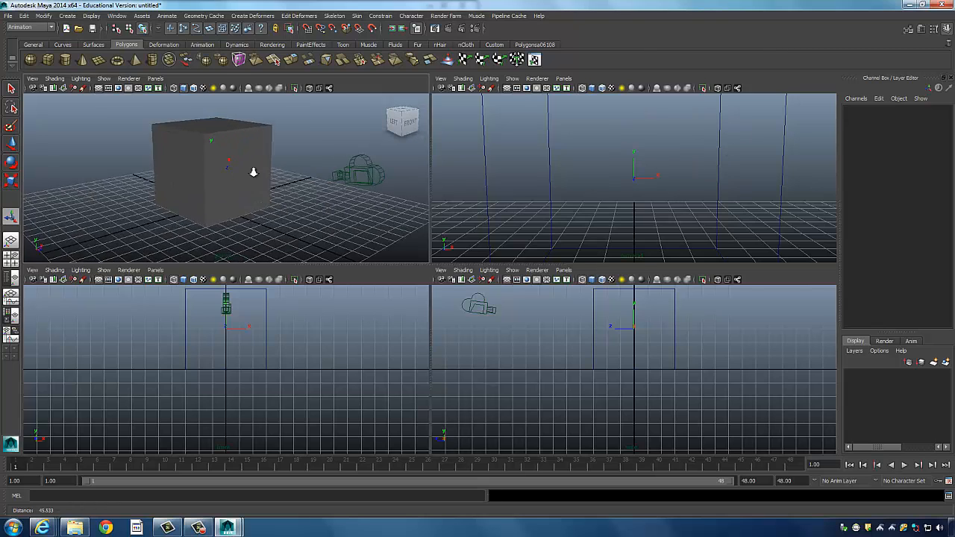
pyautogui.moveTo(642, 179)
pyautogui.keyDown('alt'); pyautogui.mouseDown()
pyautogui.moveTo(654, 145)
pyautogui.moveTo(576, 177)
pyautogui.moveTo(744, 208)
pyautogui.moveTo(778, 201)
pyautogui.moveTo(565, 179)
pyautogui.moveTo(671, 196)
pyautogui.moveTo(649, 191)
pyautogui.mouseUp(); pyautogui.keyUp('alt')
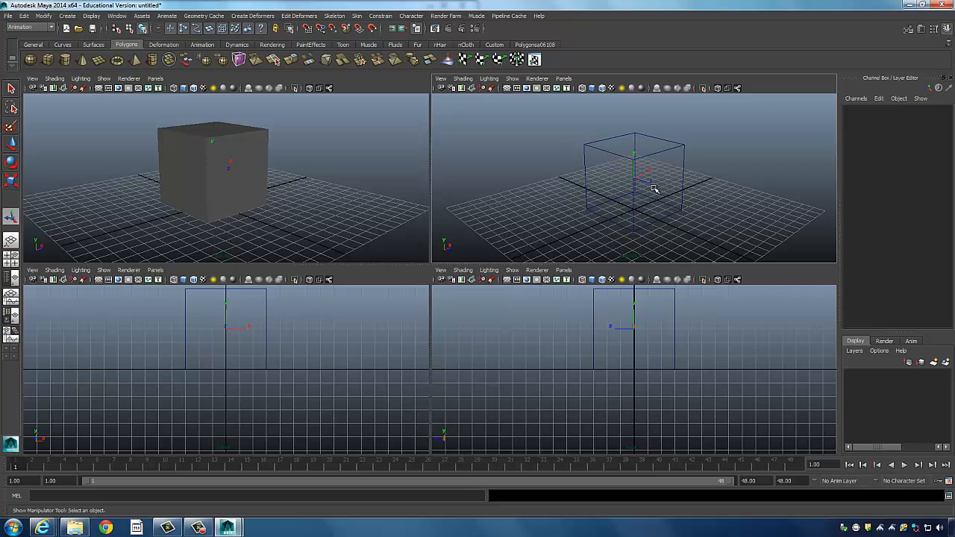
pyautogui.keyDown('alt'); pyautogui.moveTo(364, 153); pyautogui.dragTo(147, 163, button='right'); pyautogui.keyUp('alt')
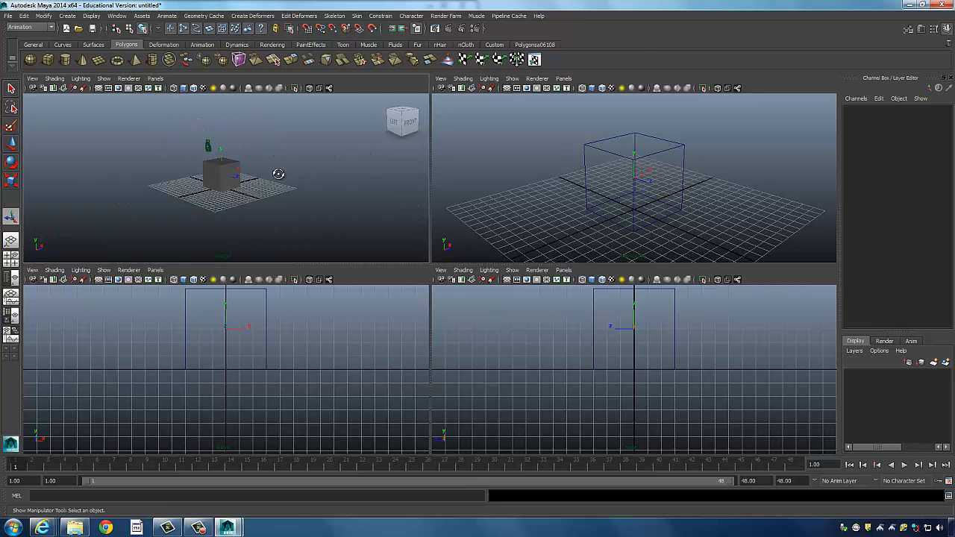
pyautogui.keyDown('alt'); pyautogui.moveTo(278, 174); pyautogui.dragTo(185, 155); pyautogui.keyUp('alt')
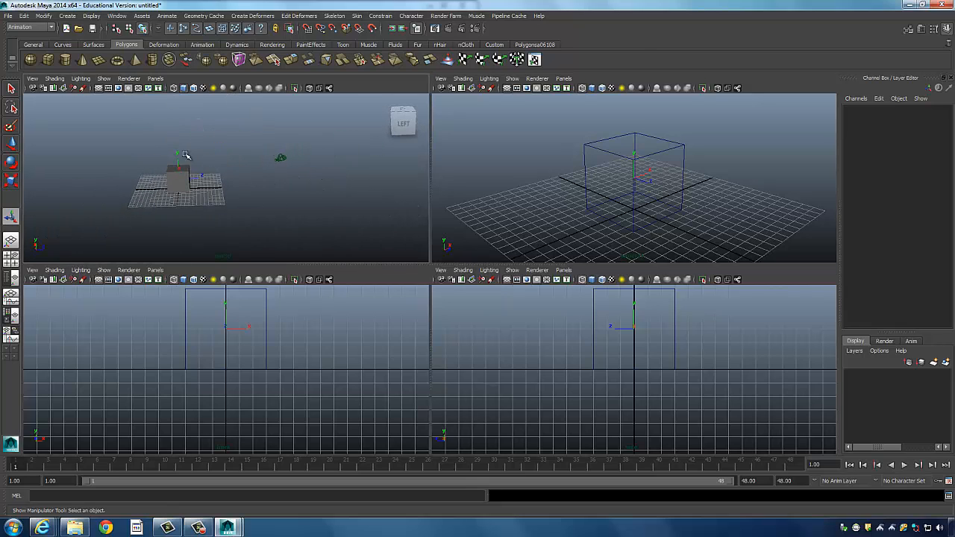
# - Select the camera, orbit its view to about X -19.8, Y 13.9, Z 12.4, and activate the Scale tool
pyautogui.click(279, 156)
pyautogui.keyDown('alt'); pyautogui.moveTo(319, 213); pyautogui.dragTo(276, 212); pyautogui.keyUp('alt')
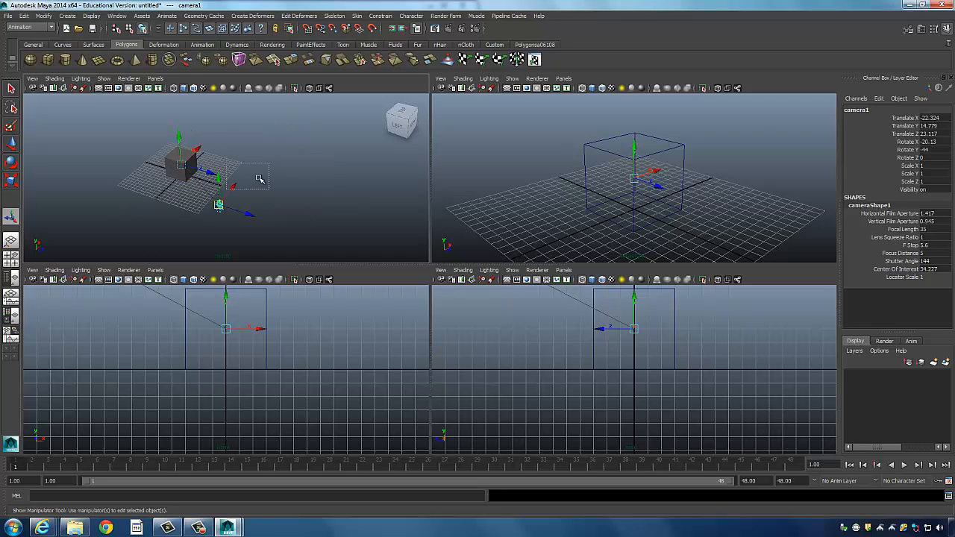
pyautogui.click(230, 196)
pyautogui.click(218, 205)
pyautogui.moveTo(235, 184); pyautogui.dragTo(256, 175)
pyautogui.keyDown('alt'); pyautogui.moveTo(657, 183); pyautogui.dragTo(696, 203); pyautogui.keyUp('alt')
pyautogui.press('r')
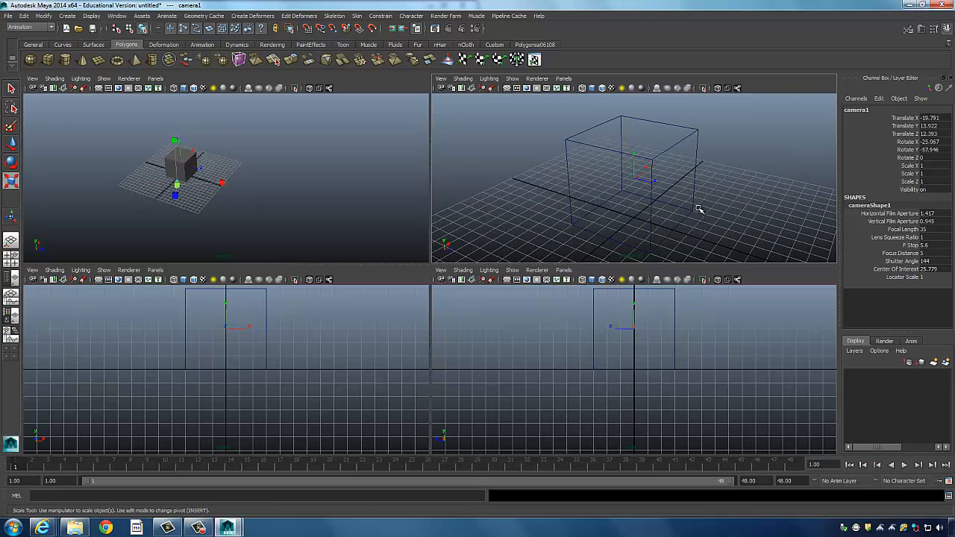
# - Select the cube in the camera1 view and display that view in shaded mode
pyautogui.click(654, 151)
pyautogui.click(661, 157)
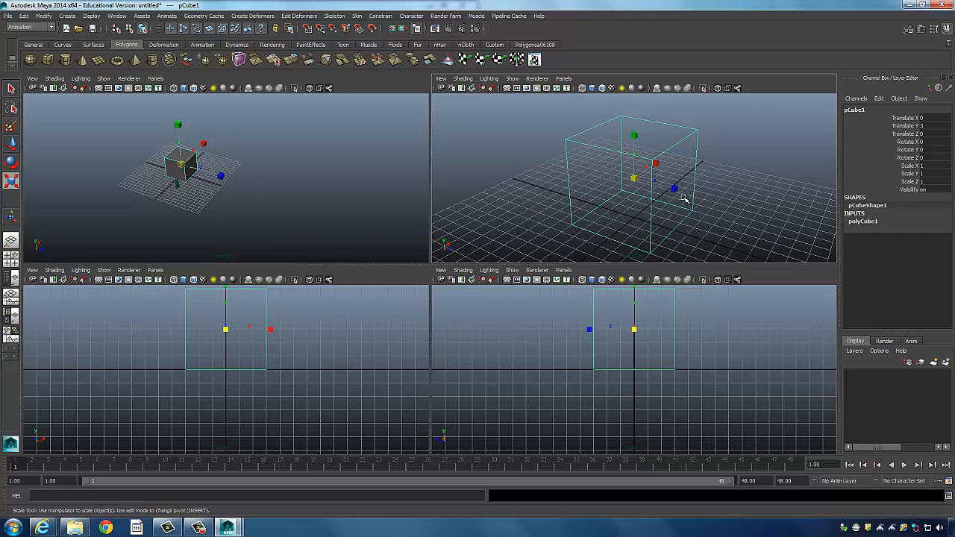
pyautogui.press('5')
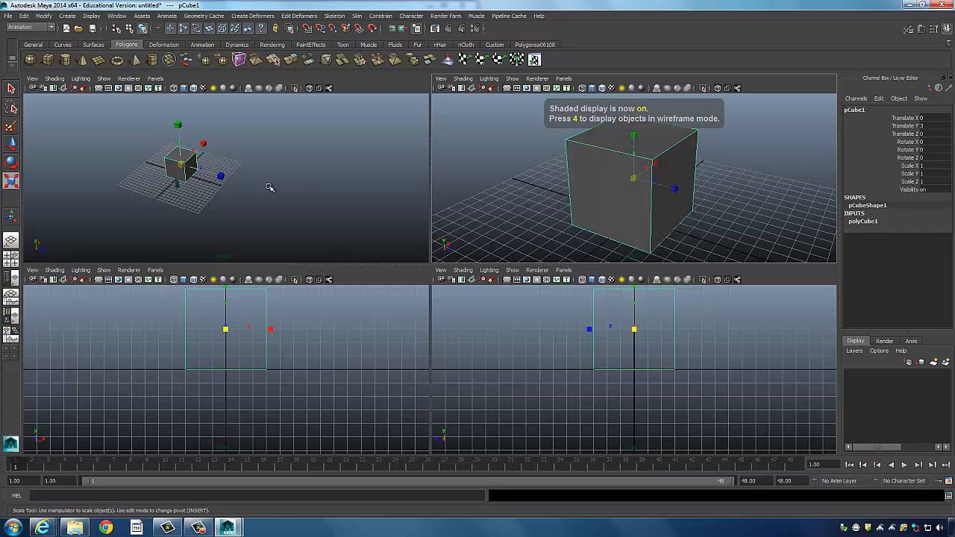
# - Toggle the display of the cube's local rotation axes off and back on
pyautogui.moveTo(181, 189)
pyautogui.keyDown('alt'); pyautogui.mouseDown()
pyautogui.moveTo(241, 196)
pyautogui.moveTo(209, 187)
pyautogui.moveTo(240, 207)
pyautogui.moveTo(311, 209)
pyautogui.moveTo(291, 204)
pyautogui.moveTo(332, 191)
pyautogui.mouseUp(); pyautogui.keyUp('alt')
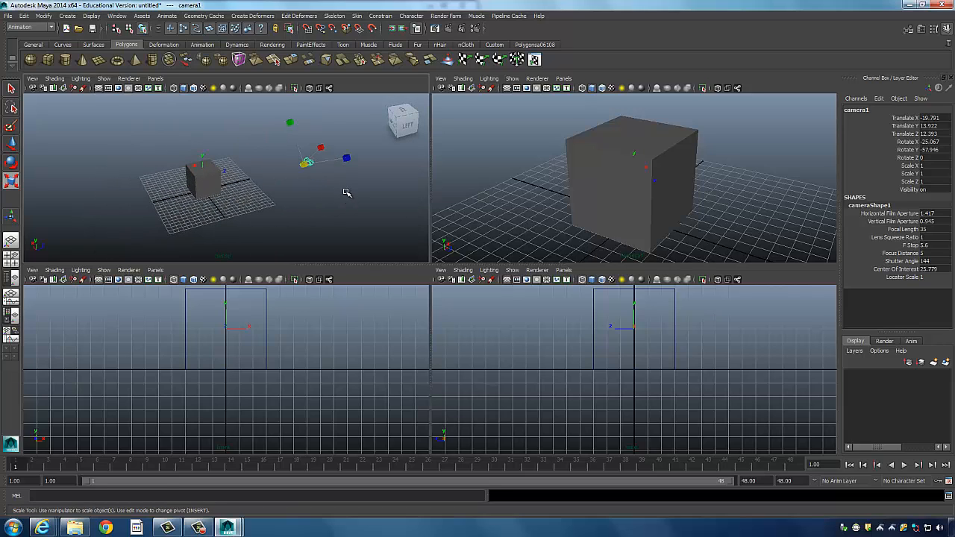
pyautogui.keyDown('alt'); pyautogui.moveTo(221, 194); pyautogui.dragTo(309, 179); pyautogui.keyUp('alt')
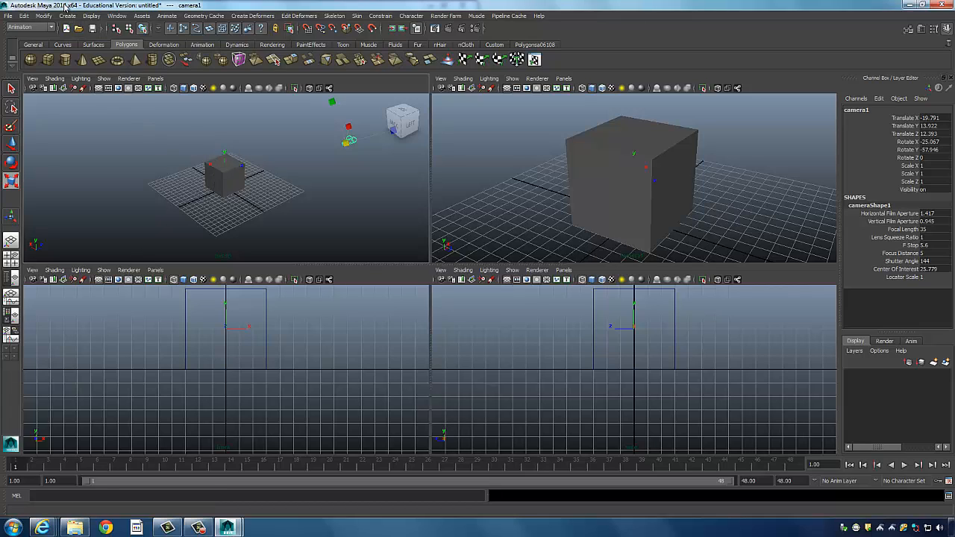
pyautogui.click(90, 15)
pyautogui.moveTo(122, 108)
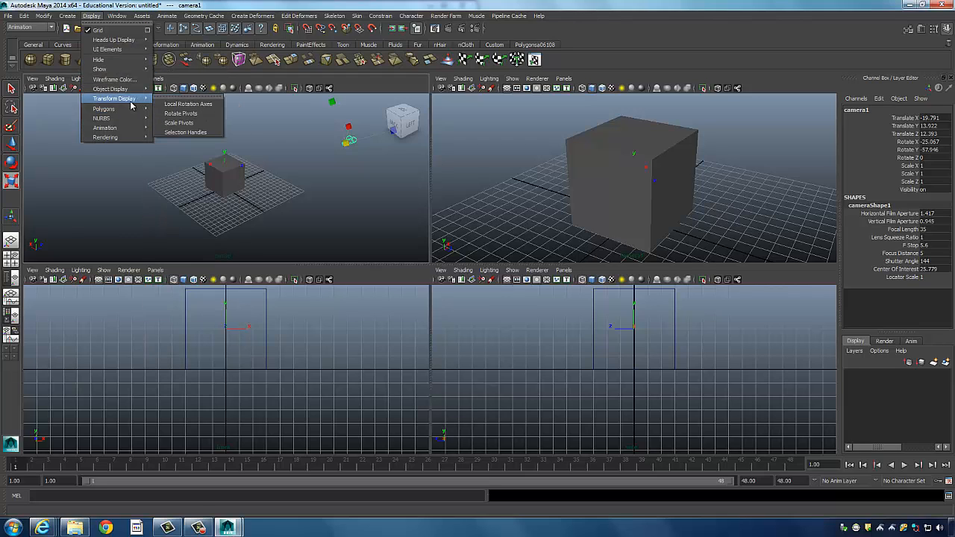
pyautogui.click(628, 137)
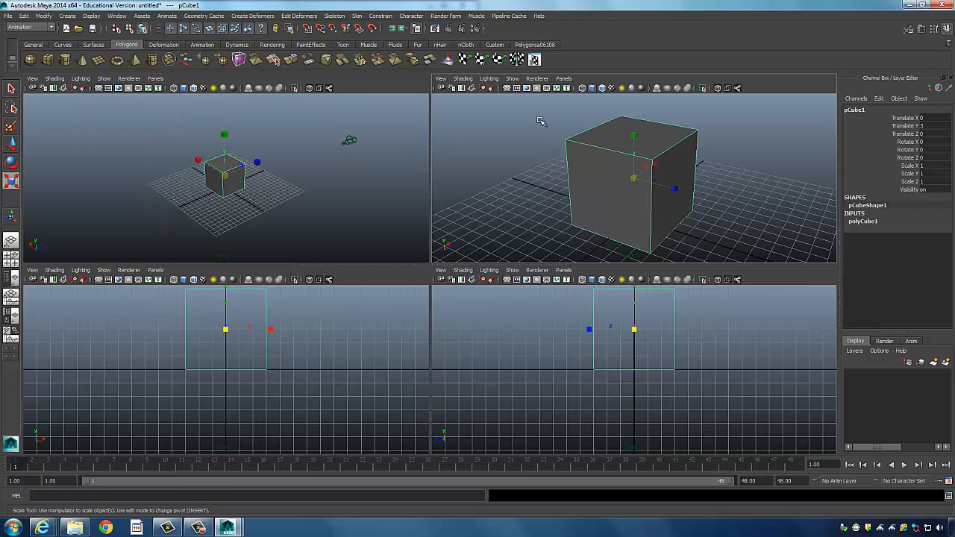
pyautogui.click(91, 16)
pyautogui.moveTo(123, 110)
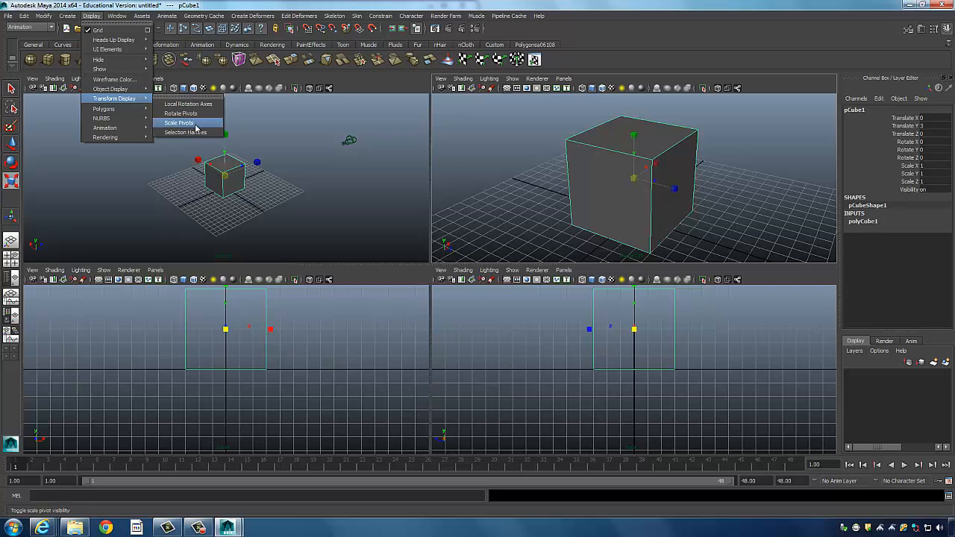
pyautogui.click(188, 104)
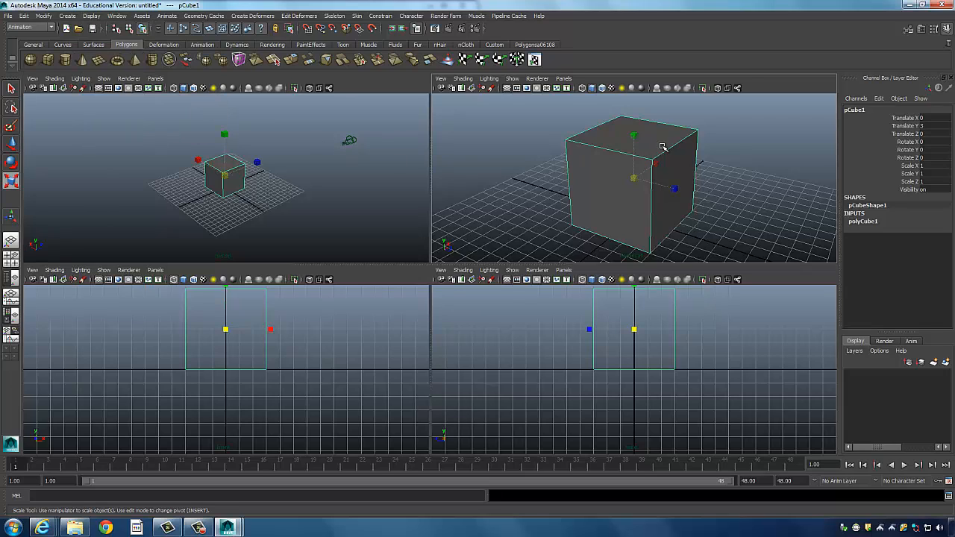
pyautogui.click(91, 16)
pyautogui.moveTo(110, 110)
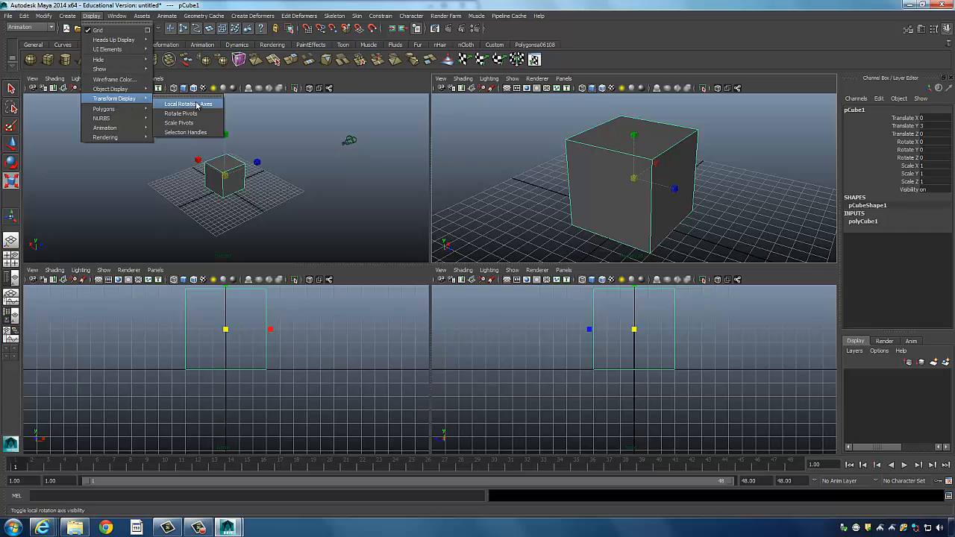
pyautogui.click(197, 105)
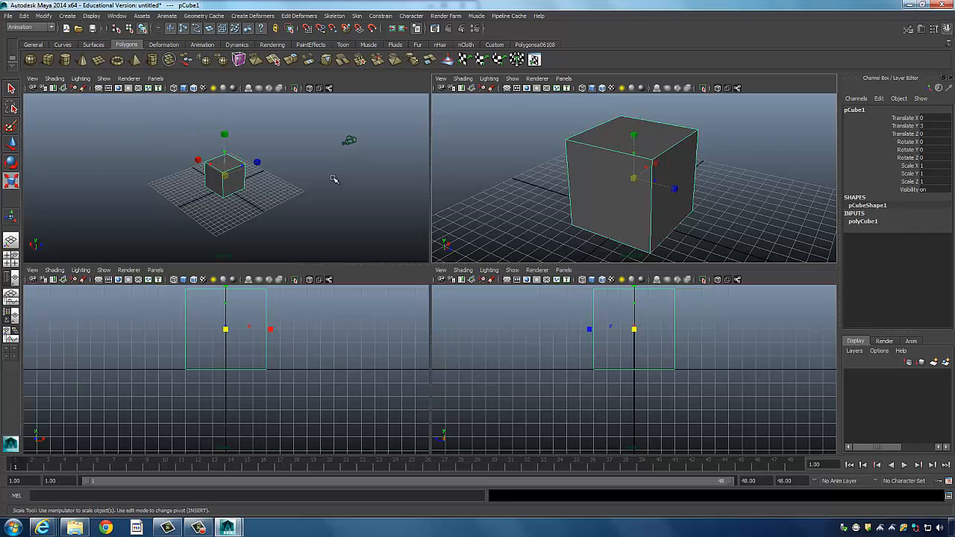
pyautogui.scroll(1, 197, 165)
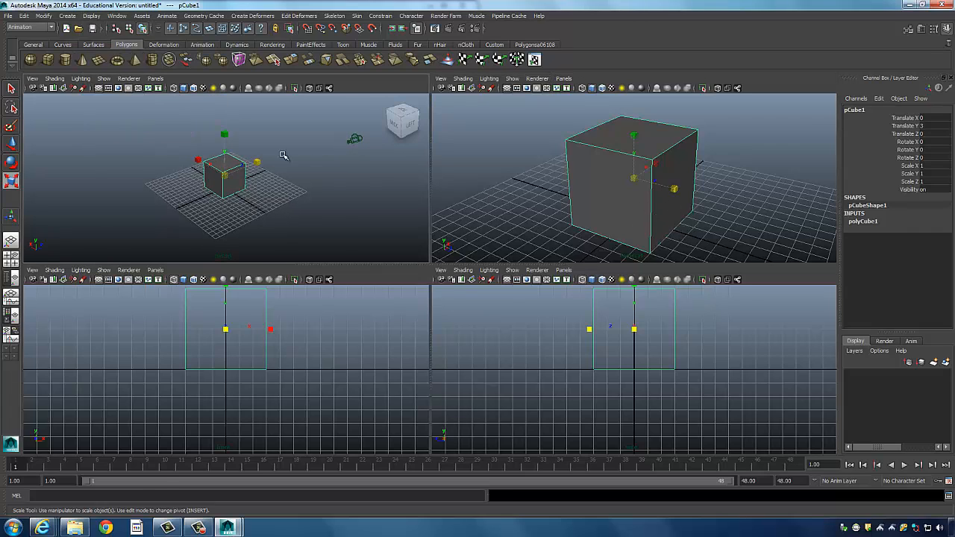
pyautogui.scroll(-2, 238, 153)
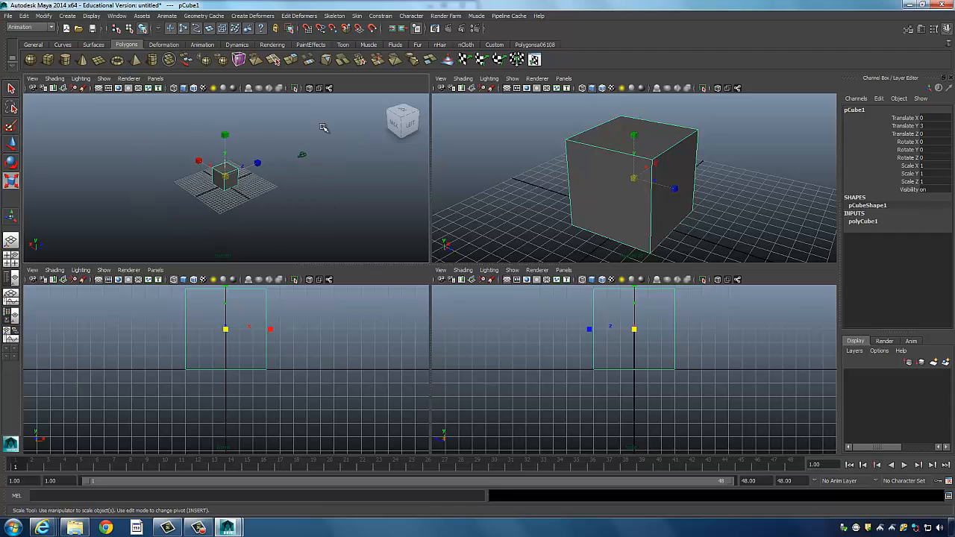
pyautogui.click(302, 155)
pyautogui.keyDown('alt'); pyautogui.moveTo(302, 157); pyautogui.dragTo(279, 175); pyautogui.keyUp('alt')
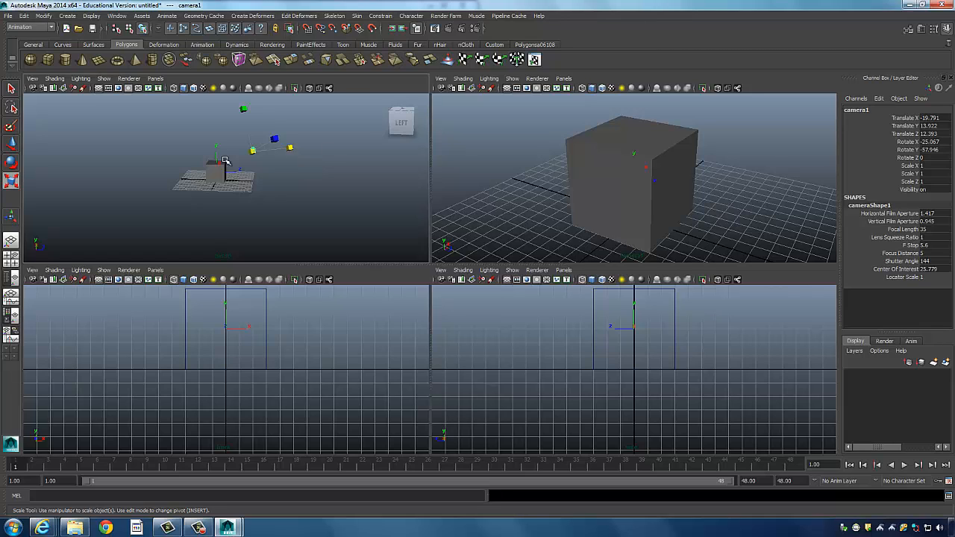
pyautogui.keyDown('alt'); pyautogui.moveTo(287, 176); pyautogui.dragTo(269, 182); pyautogui.keyUp('alt')
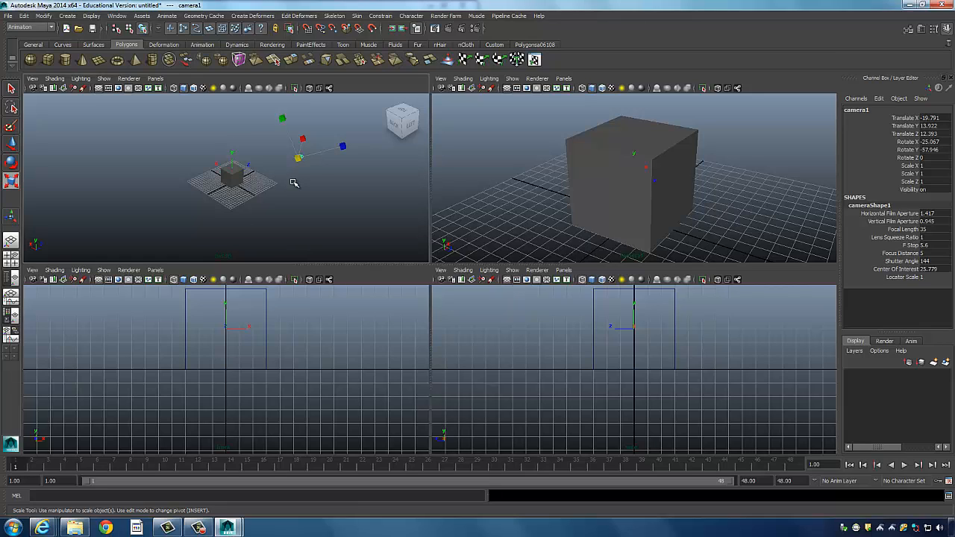
# - Show the persp view in wireframe and draw a NURBS circle of about 28 units radius around the cube, centred on the origin
pyautogui.click(69, 16)
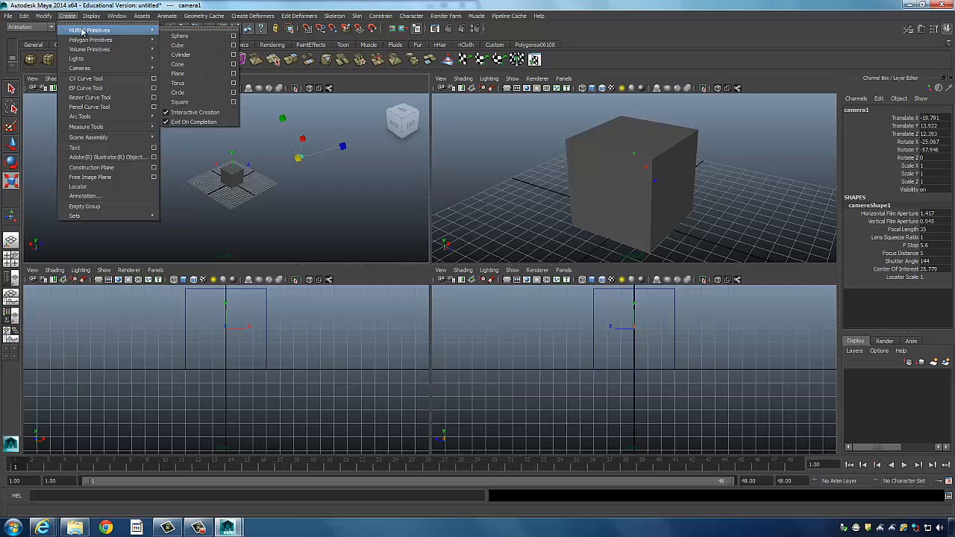
pyautogui.moveTo(97, 29)
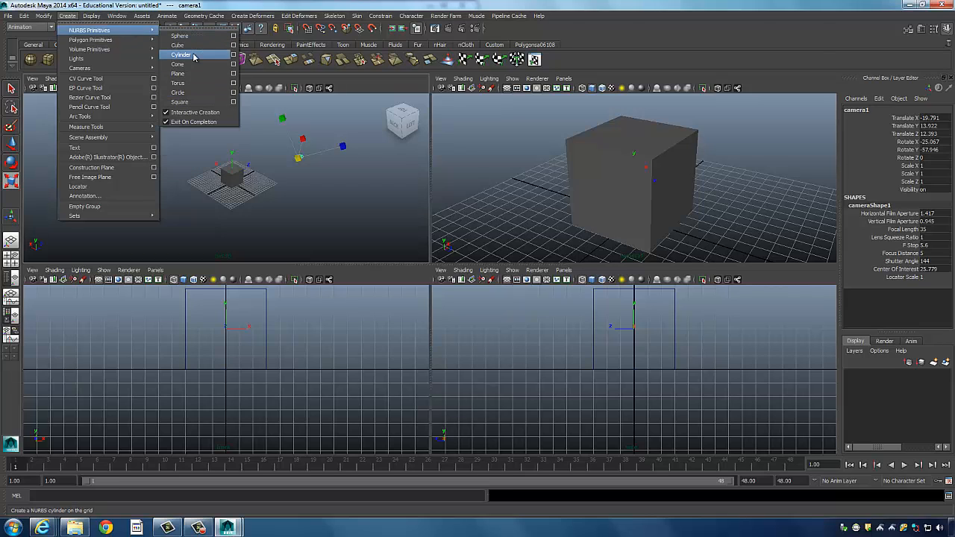
pyautogui.click(179, 92)
pyautogui.press('4')
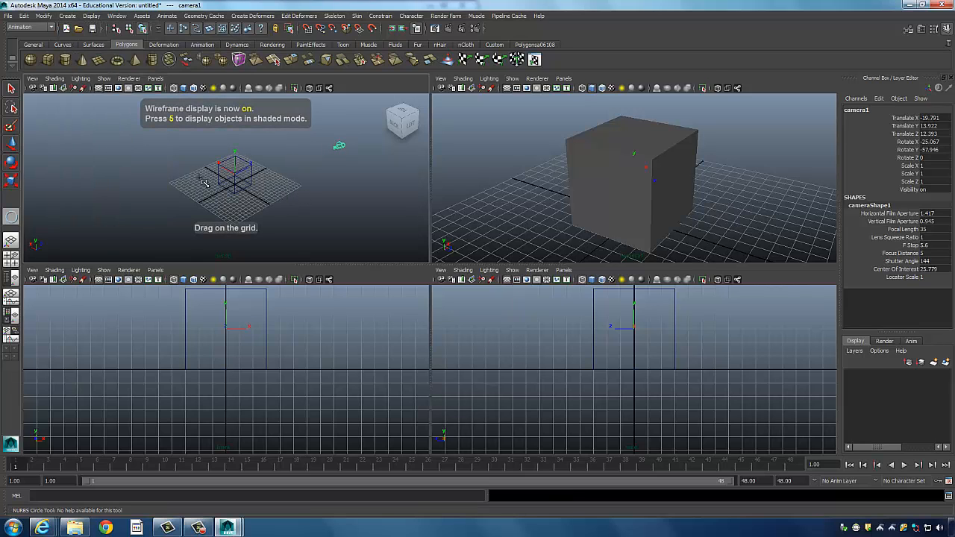
pyautogui.scroll(3, 302, 194)
pyautogui.keyDown('alt'); pyautogui.moveTo(263, 203); pyautogui.dragTo(240, 198); pyautogui.keyUp('alt')
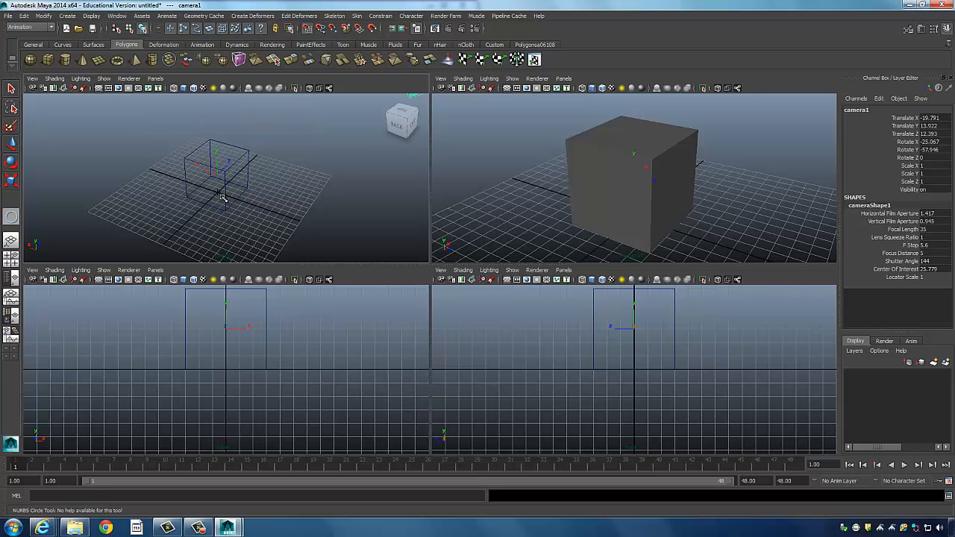
pyautogui.moveTo(222, 197); pyautogui.dragTo(415, 239)
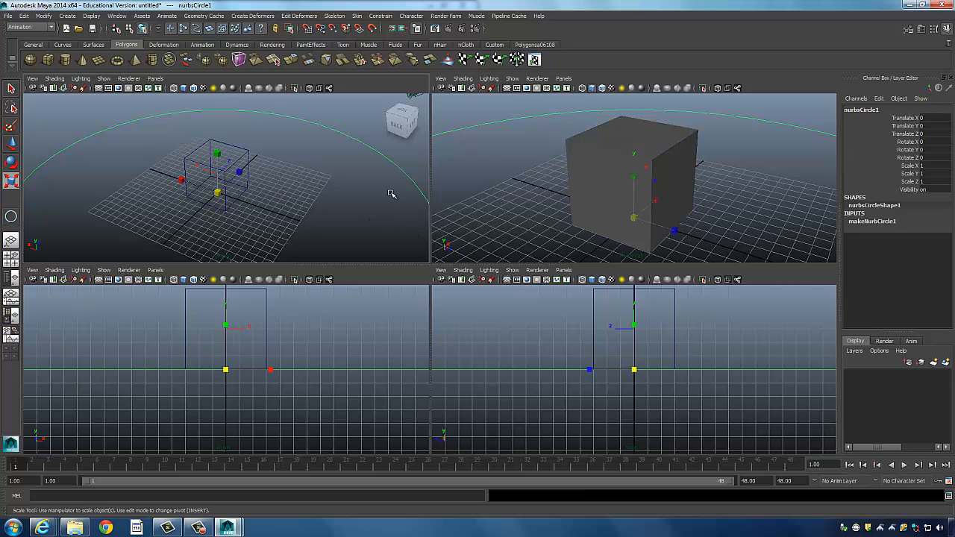
pyautogui.keyDown('alt'); pyautogui.moveTo(390, 192); pyautogui.dragTo(276, 193); pyautogui.keyUp('alt')
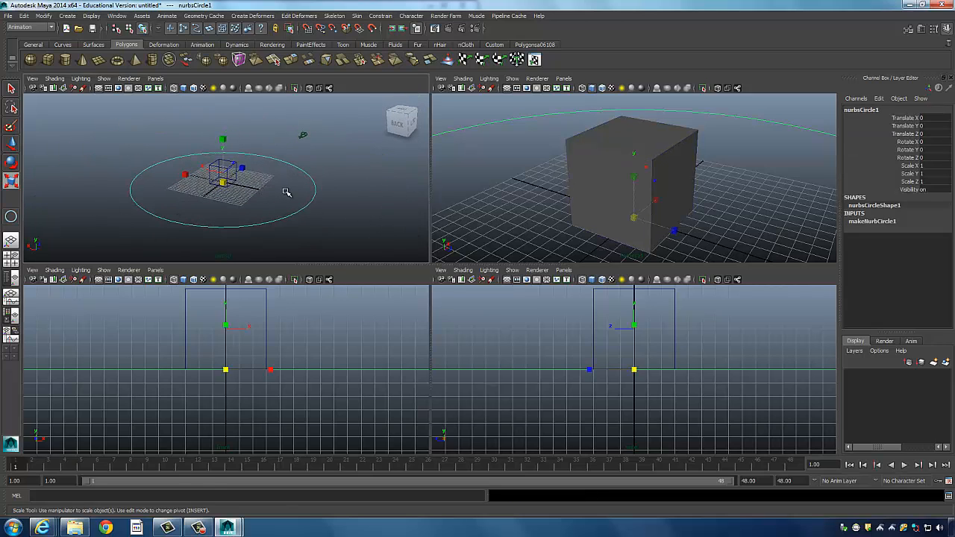
# - Select the NURBS circle together with camera1 and attach the camera to the circle as its motion path
pyautogui.press('w')
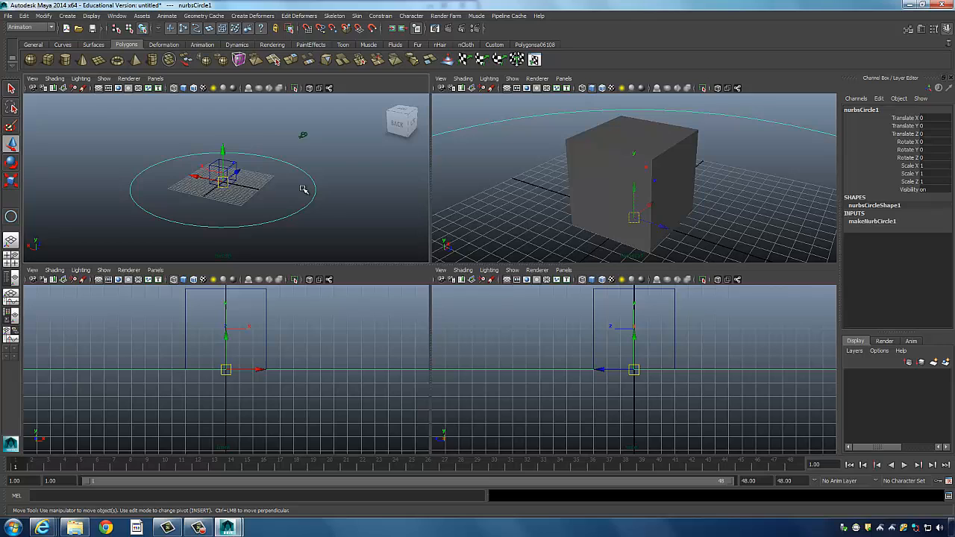
pyautogui.press('q')
pyautogui.click(362, 140)
pyautogui.keyDown('alt'); pyautogui.moveTo(284, 184); pyautogui.dragTo(334, 172, button='right'); pyautogui.keyUp('alt')
pyautogui.keyDown('alt'); pyautogui.moveTo(277, 190); pyautogui.dragTo(295, 184); pyautogui.keyUp('alt')
pyautogui.keyDown('alt'); pyautogui.moveTo(317, 170); pyautogui.dragTo(294, 179, button='right'); pyautogui.keyUp('alt')
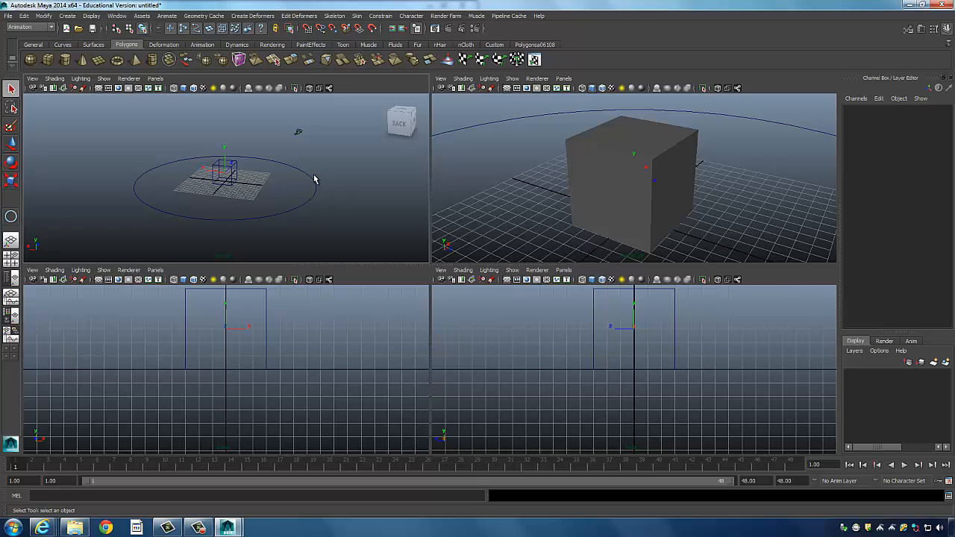
pyautogui.click(304, 193)
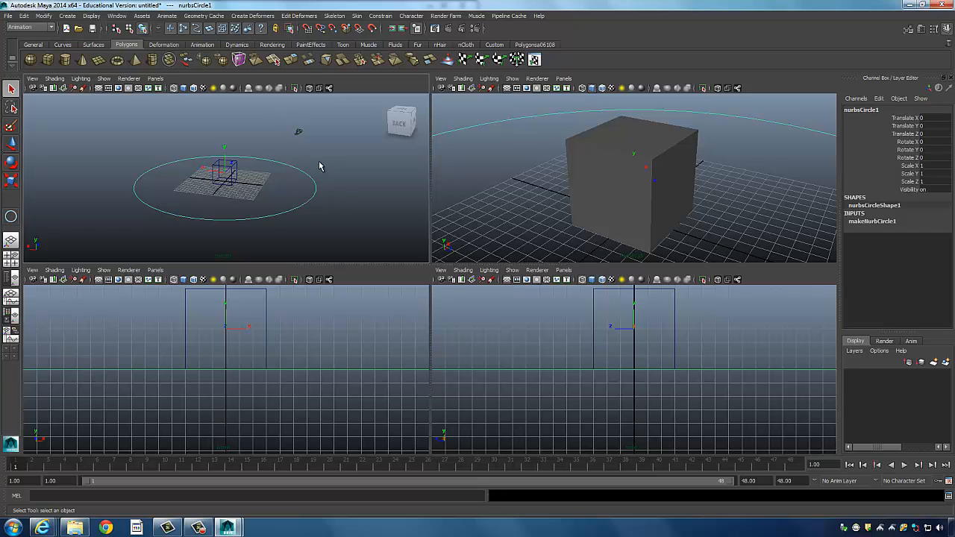
pyautogui.moveTo(313, 150); pyautogui.dragTo(325, 197)
pyautogui.moveTo(276, 123); pyautogui.dragTo(327, 162)
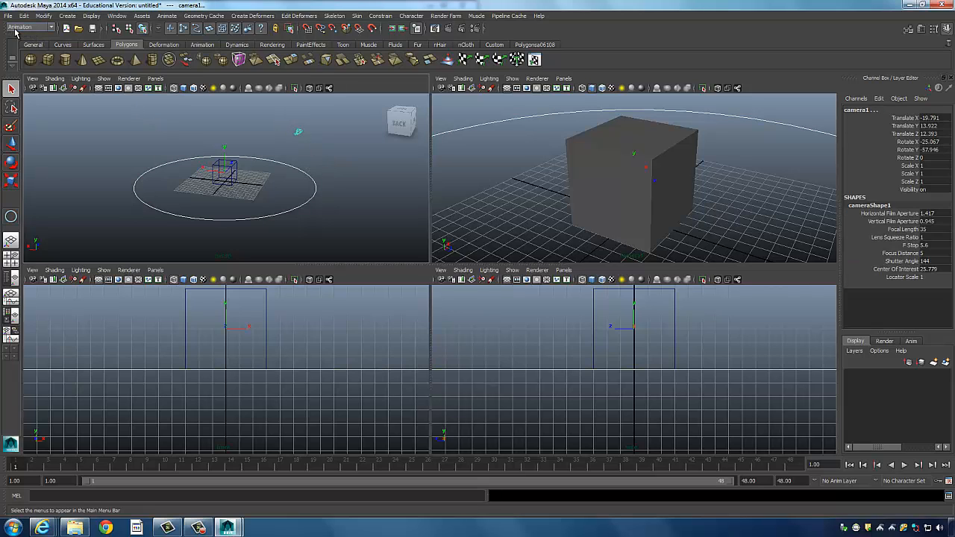
pyautogui.click(169, 16)
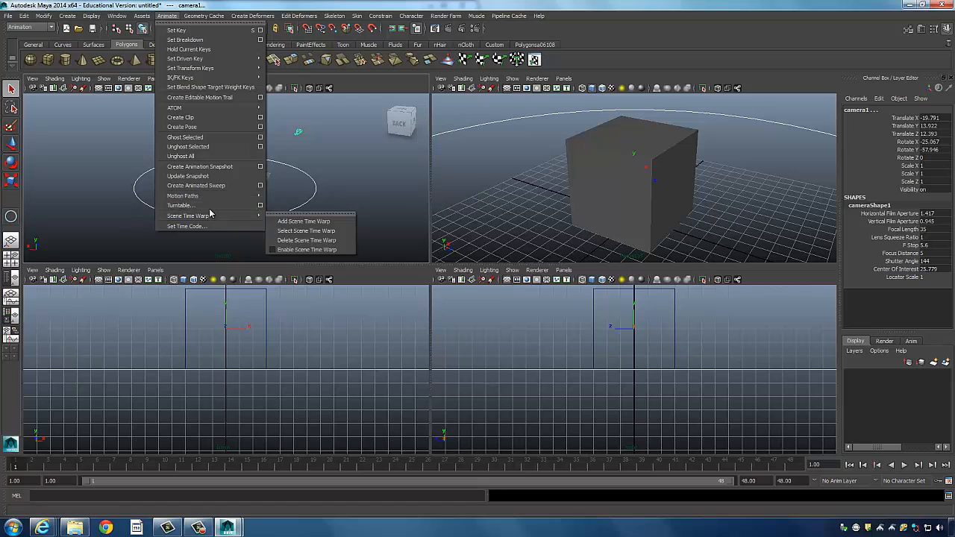
pyautogui.moveTo(202, 200)
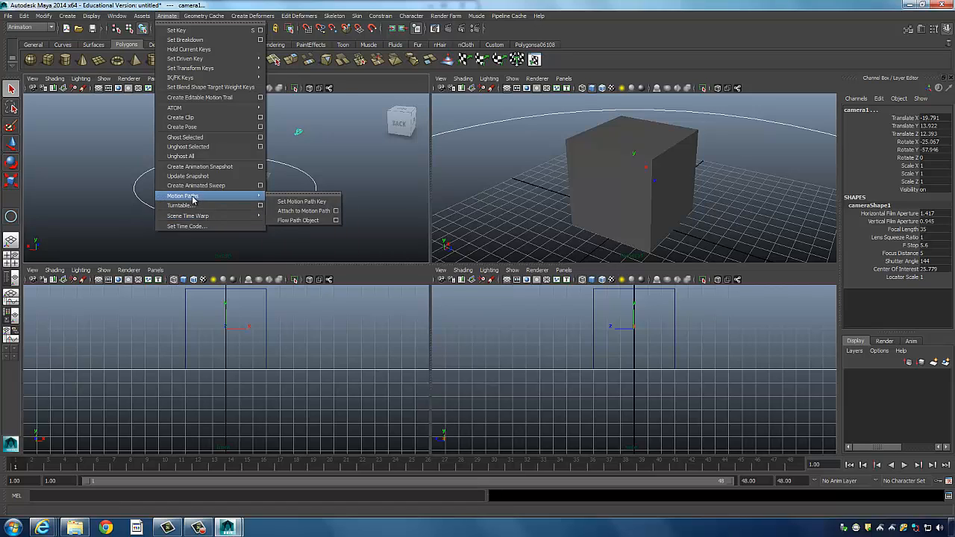
pyautogui.click(302, 212)
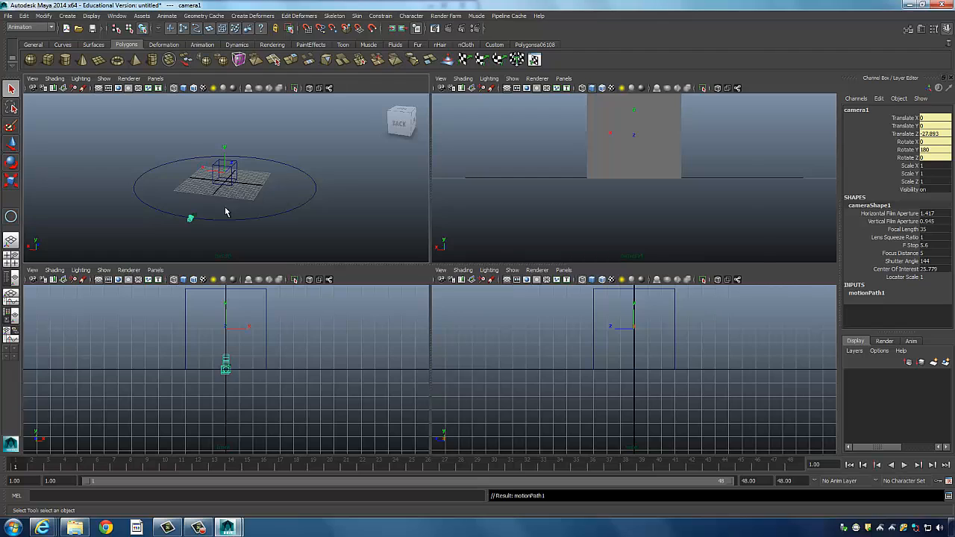
# - Play the animation to examine how the camera travels around the circle, and return to frame 1
pyautogui.click(309, 181)
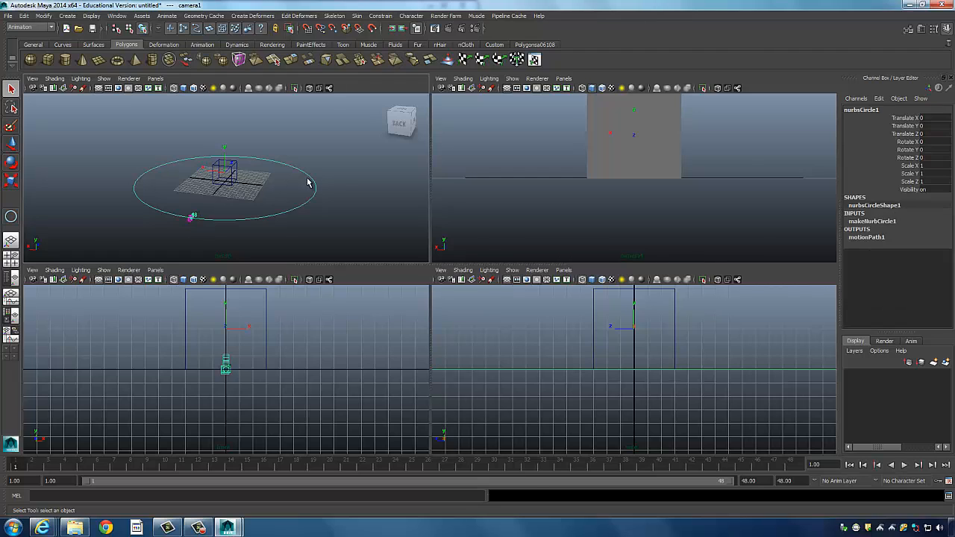
pyautogui.click(191, 218)
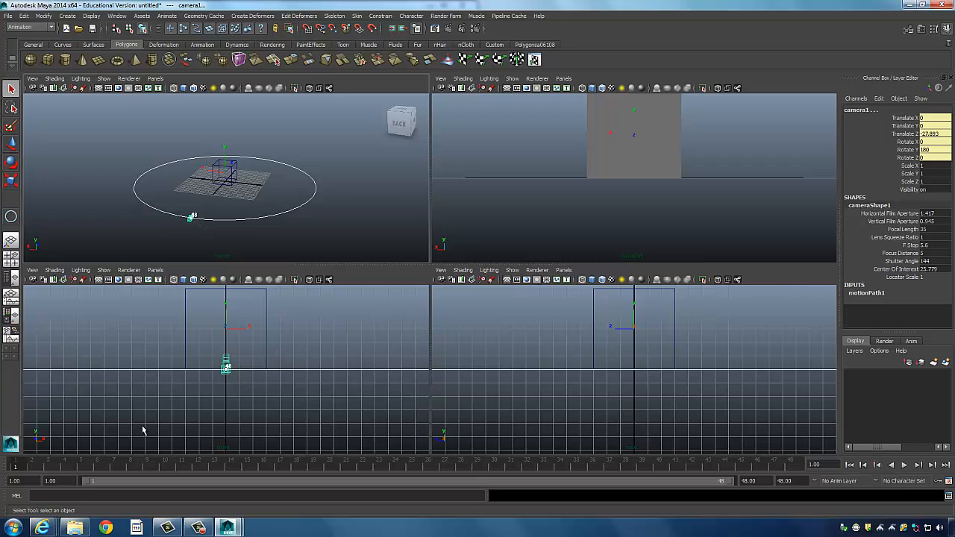
pyautogui.hotkey('alt', 'v')
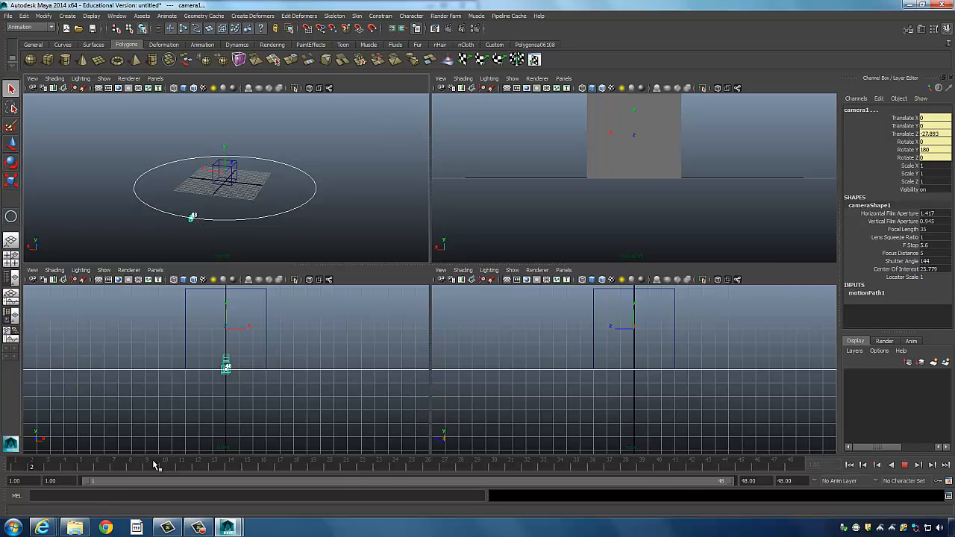
pyautogui.hotkey('alt', 'v')
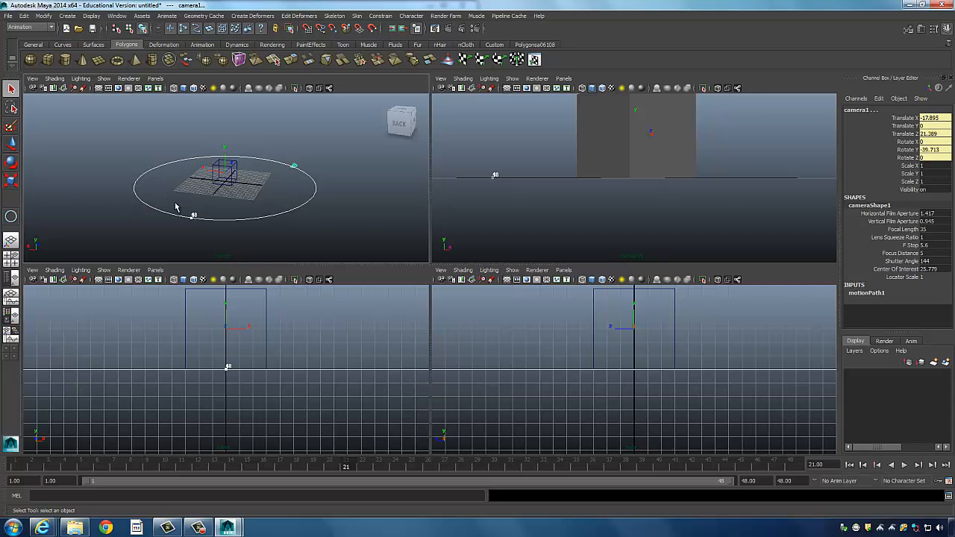
pyautogui.scroll(3, 179, 205)
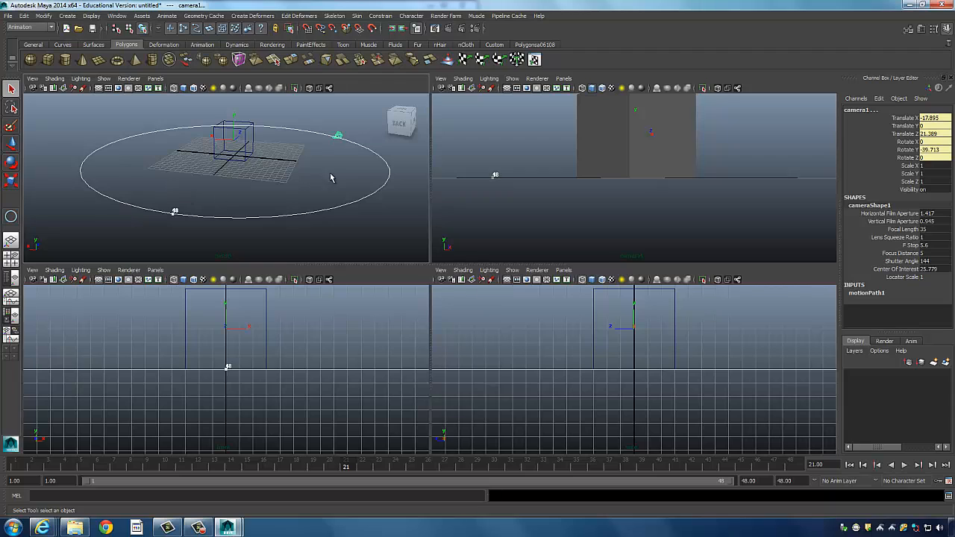
pyautogui.moveTo(332, 178)
pyautogui.keyDown('alt'); pyautogui.mouseDown()
pyautogui.moveTo(294, 176)
pyautogui.moveTo(267, 189)
pyautogui.mouseUp(); pyautogui.keyUp('alt')
pyautogui.hotkey('alt', 'v')
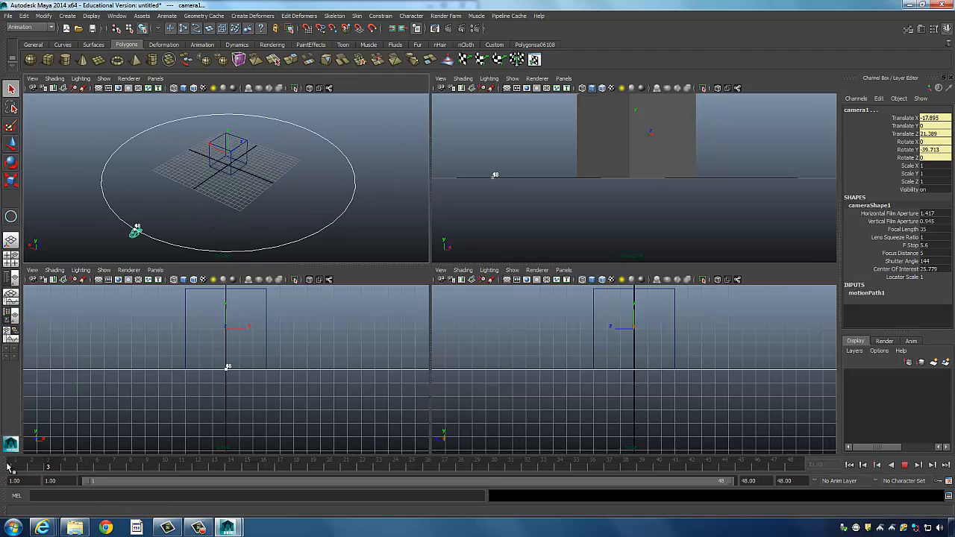
pyautogui.click(10, 466)
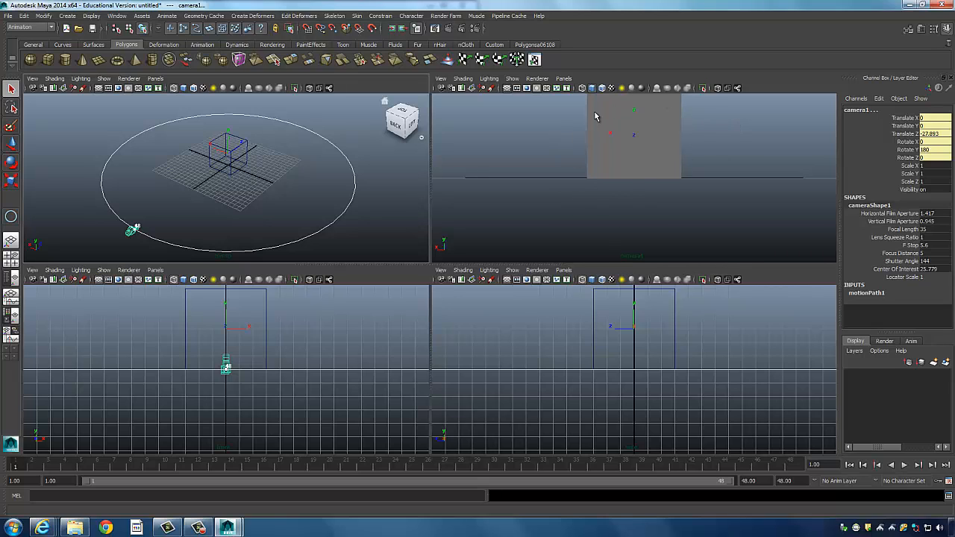
pyautogui.click(565, 80)
pyautogui.click(642, 64)
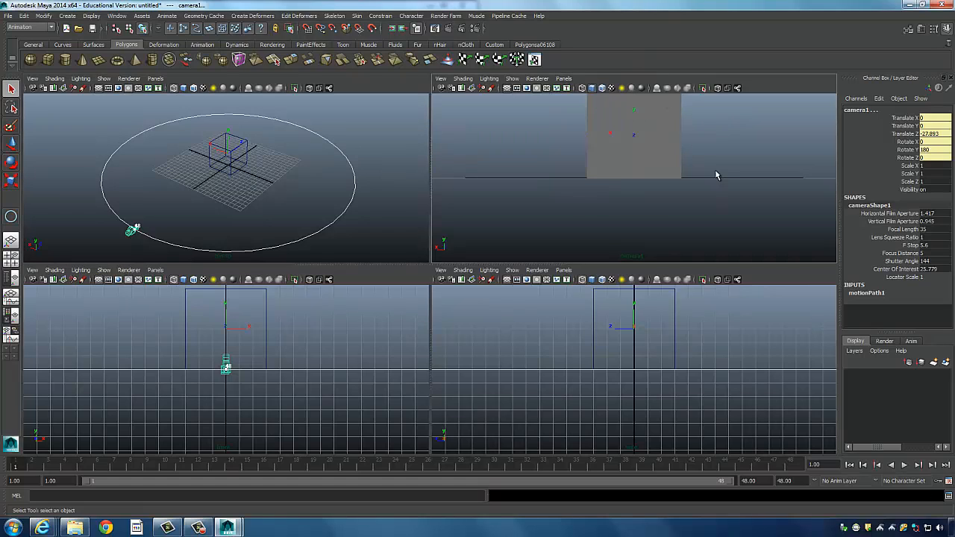
# - Deselect everything and play the animation to examine the view through the moving camera, stopping partway
pyautogui.click(717, 172)
pyautogui.click(905, 466)
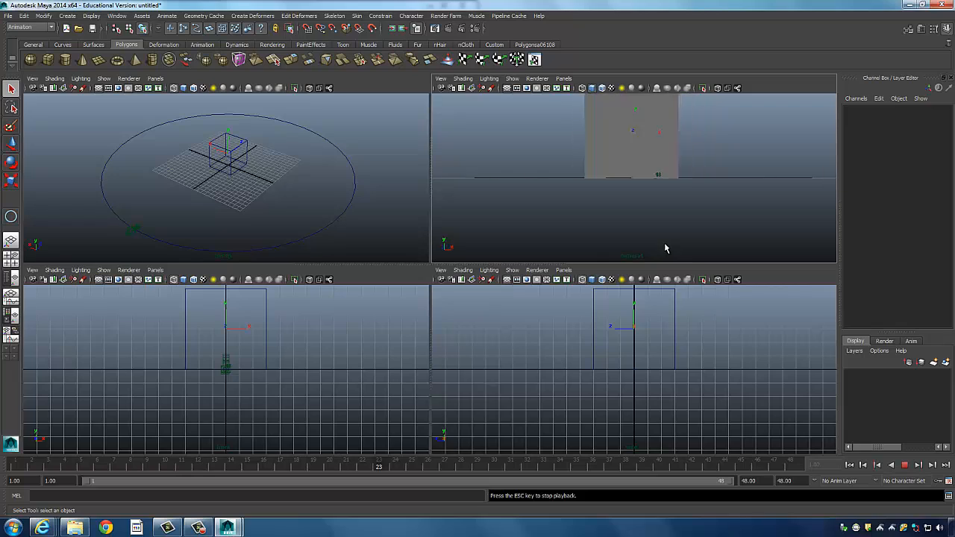
pyautogui.click(905, 466)
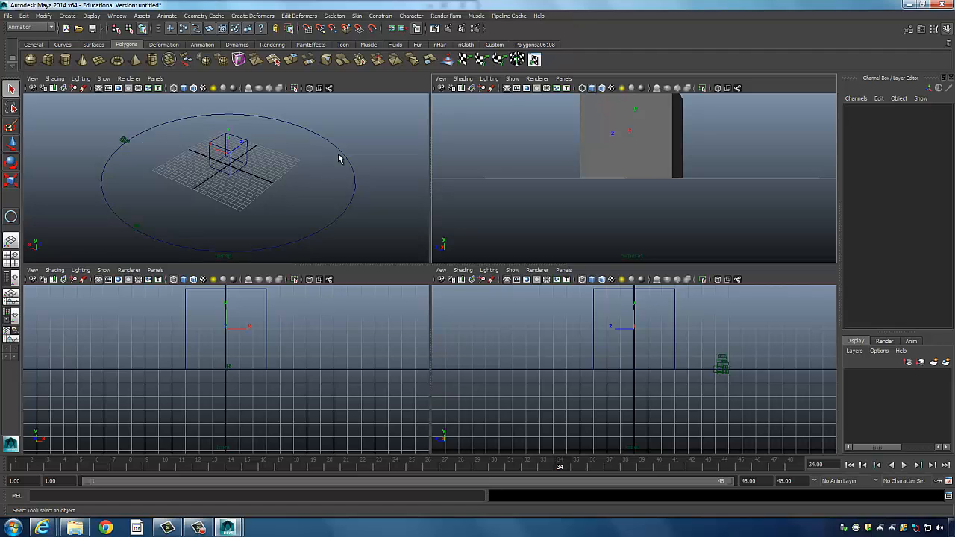
# - Raise the NURBS circle to about 3.37 in Translate Y and play the animation to check the camera's new height
pyautogui.click(306, 123)
pyautogui.keyDown('alt'); pyautogui.moveTo(277, 192); pyautogui.dragTo(292, 180); pyautogui.keyUp('alt')
pyautogui.press('w')
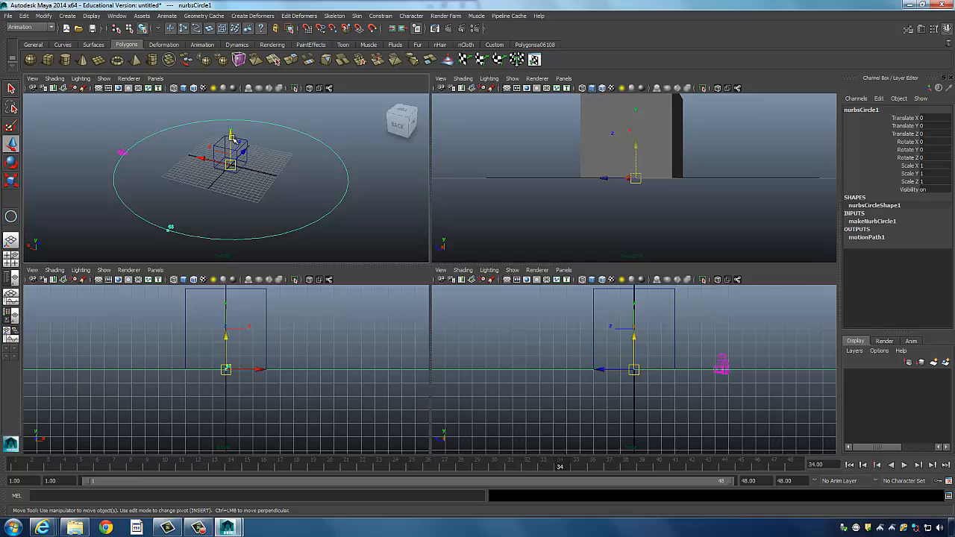
pyautogui.moveTo(236, 134); pyautogui.dragTo(255, 127)
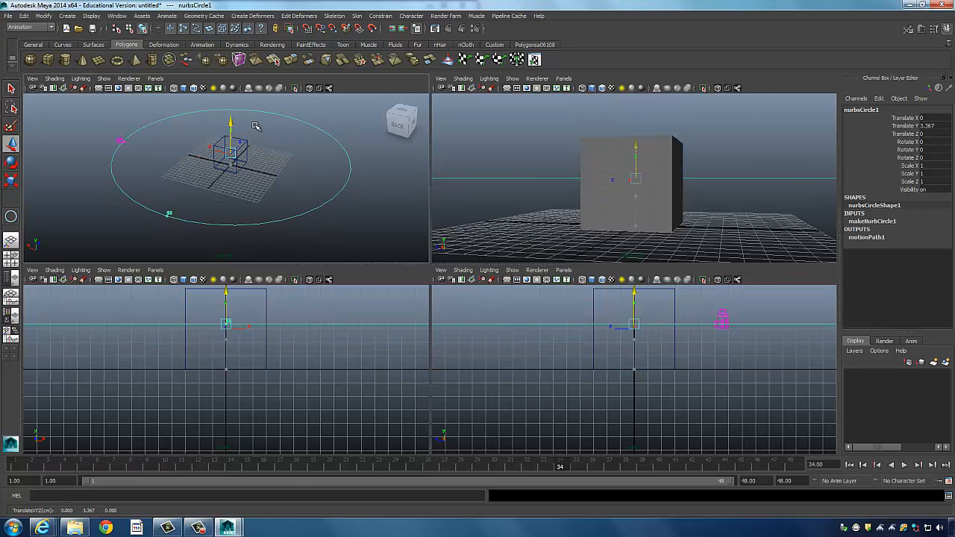
pyautogui.click(904, 464)
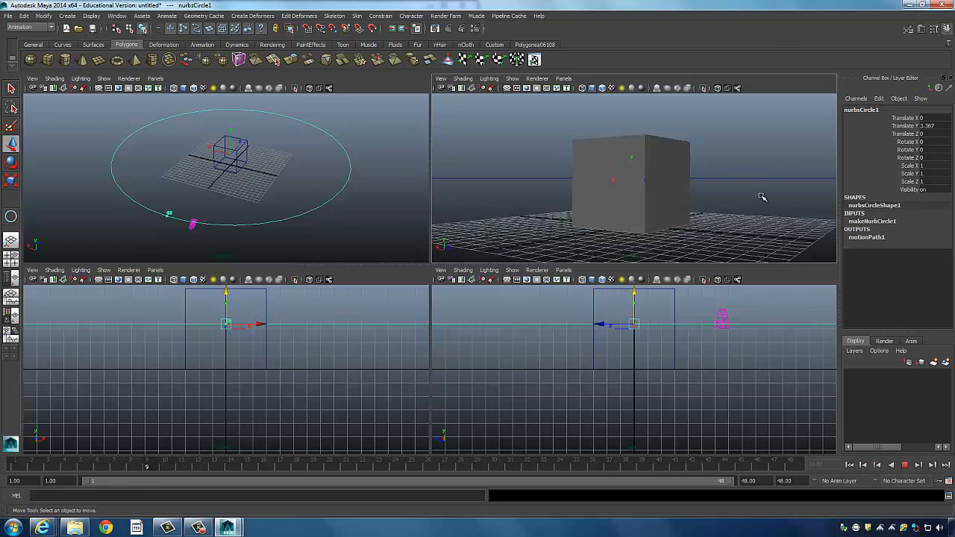
pyautogui.click(182, 135)
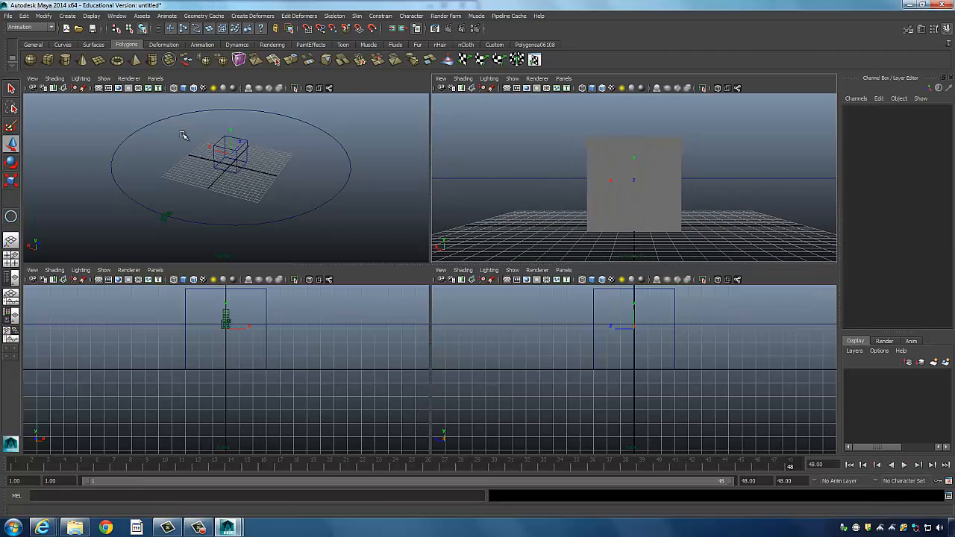
# - Show the manipulator handles of camera1 on the path and return to its move handles
pyautogui.click(167, 215)
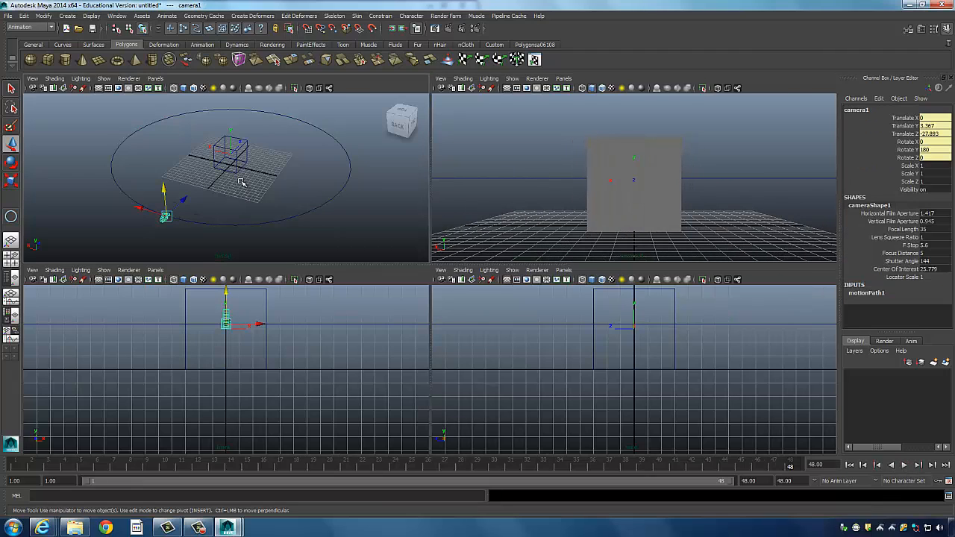
pyautogui.keyDown('alt'); pyautogui.moveTo(264, 192); pyautogui.dragTo(167, 215); pyautogui.keyUp('alt')
pyautogui.press('t')
pyautogui.keyDown('alt'); pyautogui.moveTo(328, 179); pyautogui.dragTo(290, 177); pyautogui.keyUp('alt')
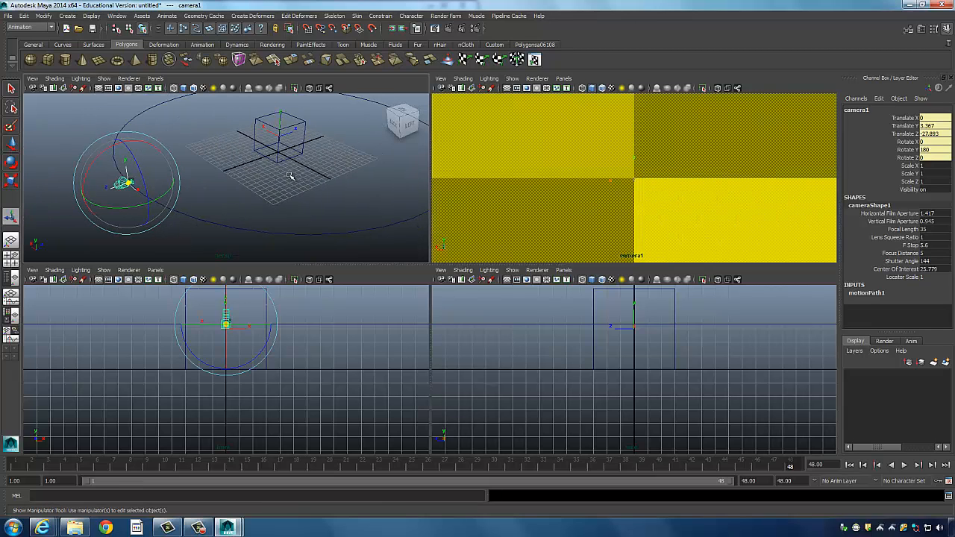
pyautogui.click(79, 174)
pyautogui.click(117, 180)
pyautogui.press('w')
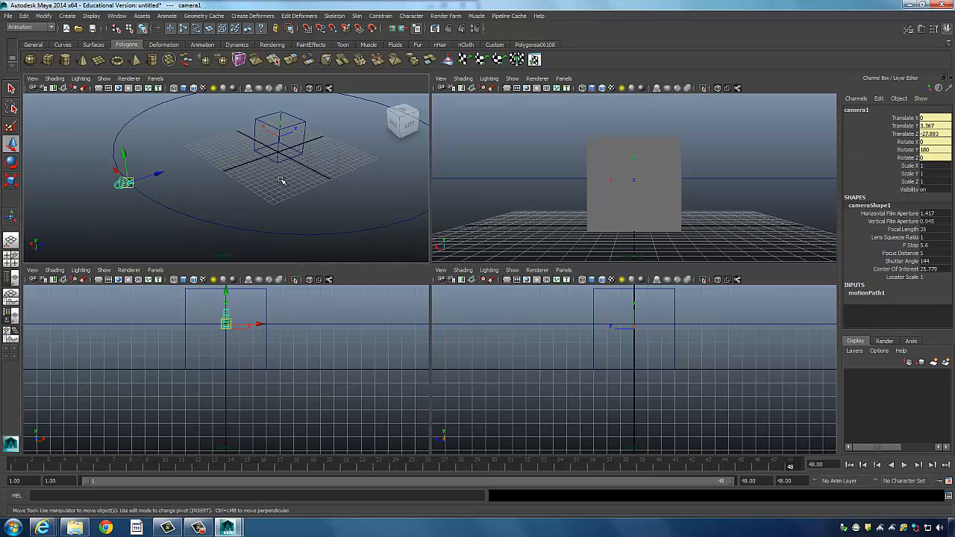
# - Try to shift camera1 along Z off its motion path, to about -27.6 in Translate Z
pyautogui.press('t')
pyautogui.keyDown('alt'); pyautogui.moveTo(279, 177); pyautogui.dragTo(244, 179); pyautogui.keyUp('alt')
pyautogui.press('w')
pyautogui.keyDown('alt'); pyautogui.moveTo(270, 179); pyautogui.dragTo(225, 188, button='middle'); pyautogui.keyUp('alt')
pyautogui.moveTo(139, 194)
pyautogui.mouseDown()
pyautogui.moveTo(155, 192)
pyautogui.moveTo(142, 197)
pyautogui.mouseUp()
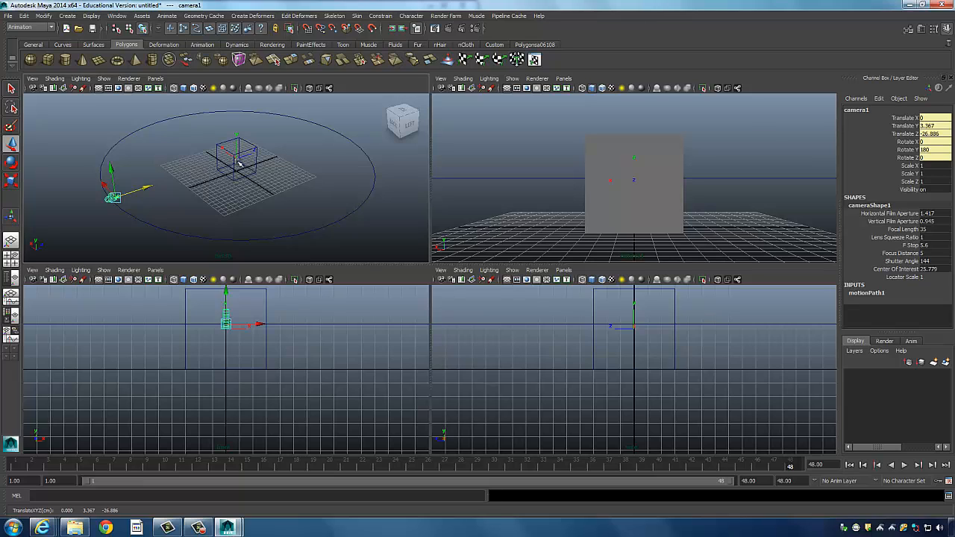
pyautogui.moveTo(149, 189); pyautogui.dragTo(142, 192)
pyautogui.keyDown('alt'); pyautogui.moveTo(239, 178); pyautogui.dragTo(330, 181); pyautogui.keyUp('alt')
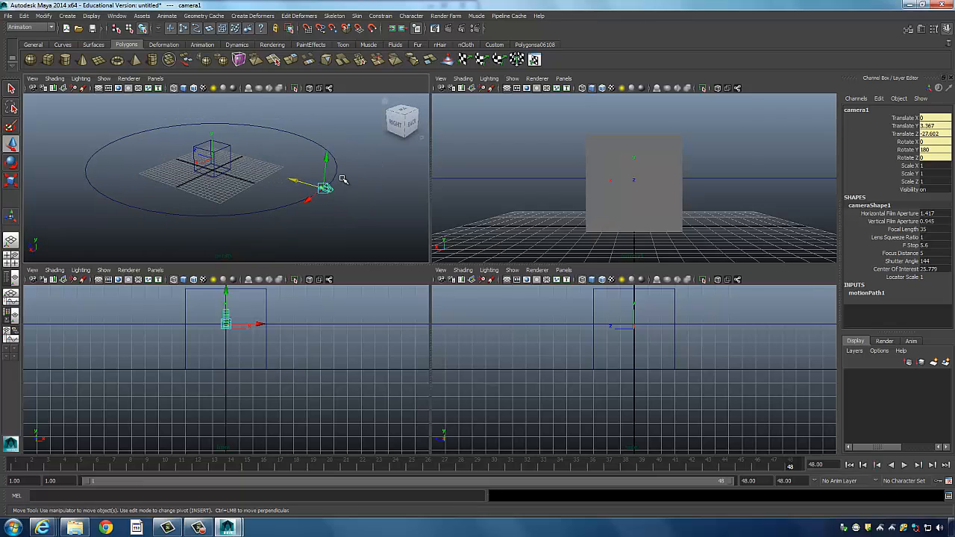
# - Rotate camera1 on the path to about 13.4 degrees in Rotate X
pyautogui.press('t')
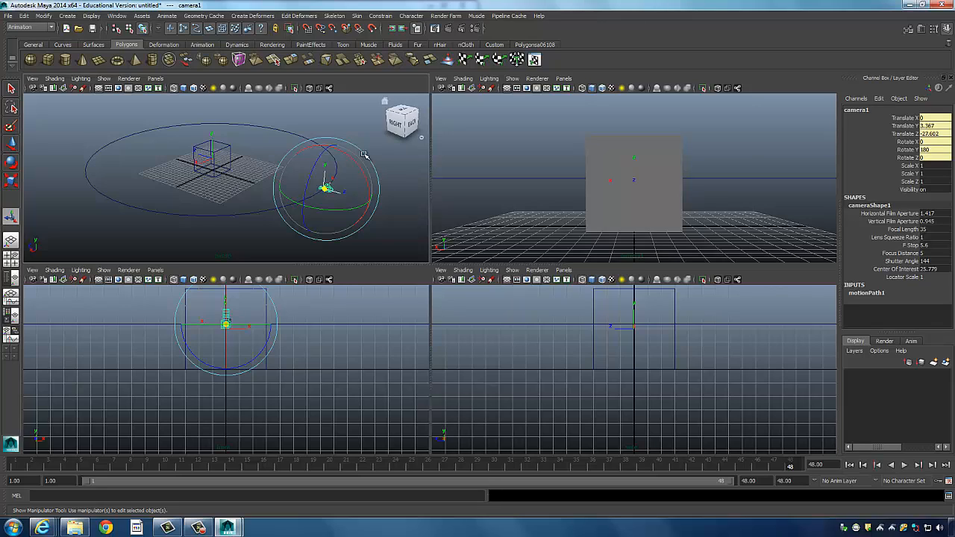
pyautogui.click(367, 147)
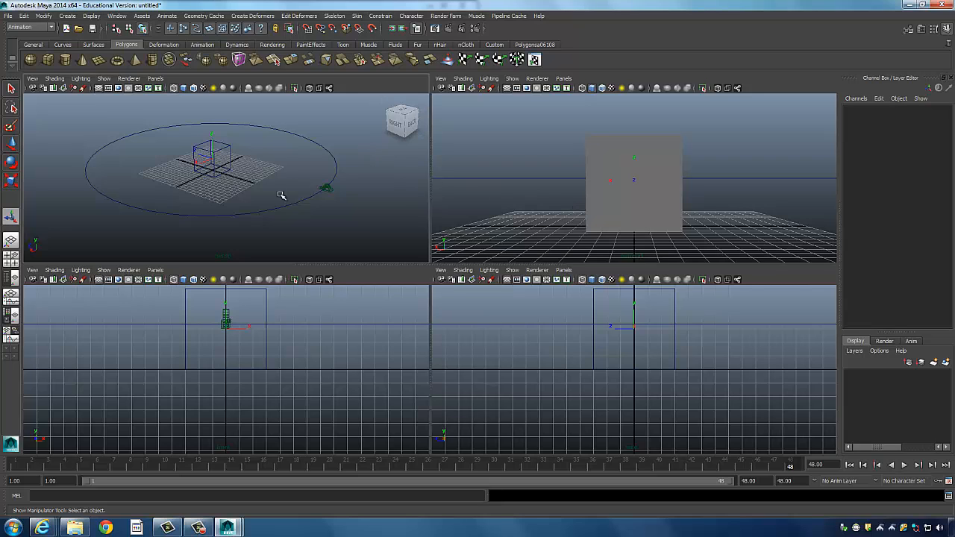
pyautogui.click(326, 189)
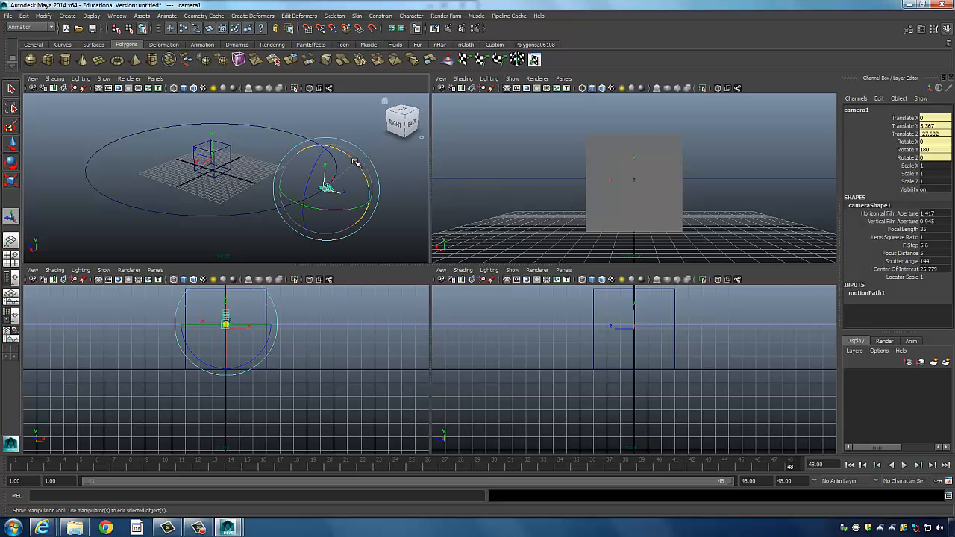
pyautogui.moveTo(355, 163)
pyautogui.mouseDown()
pyautogui.moveTo(352, 152)
pyautogui.moveTo(363, 186)
pyautogui.moveTo(351, 174)
pyautogui.mouseUp()
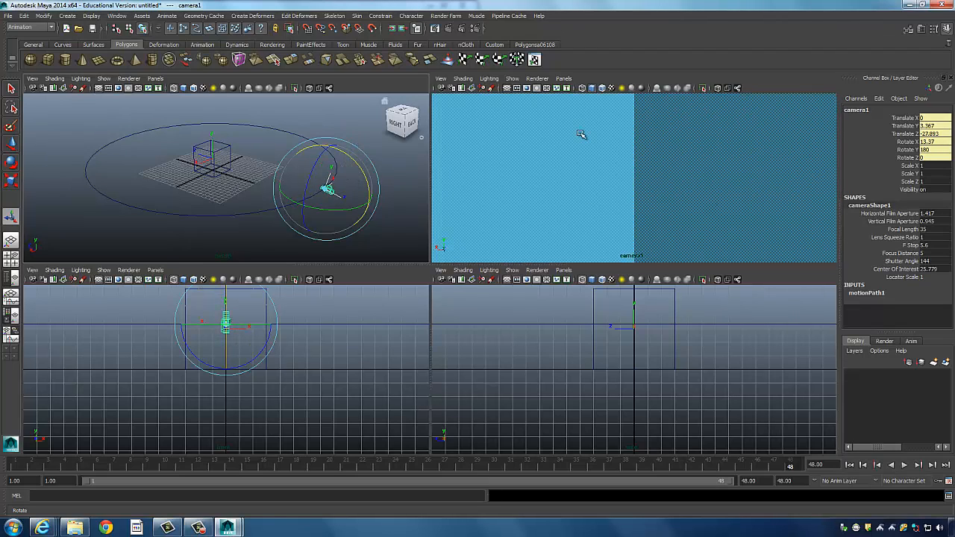
pyautogui.click(396, 206)
# - Delete camera1 from the scene
pyautogui.click(329, 189)
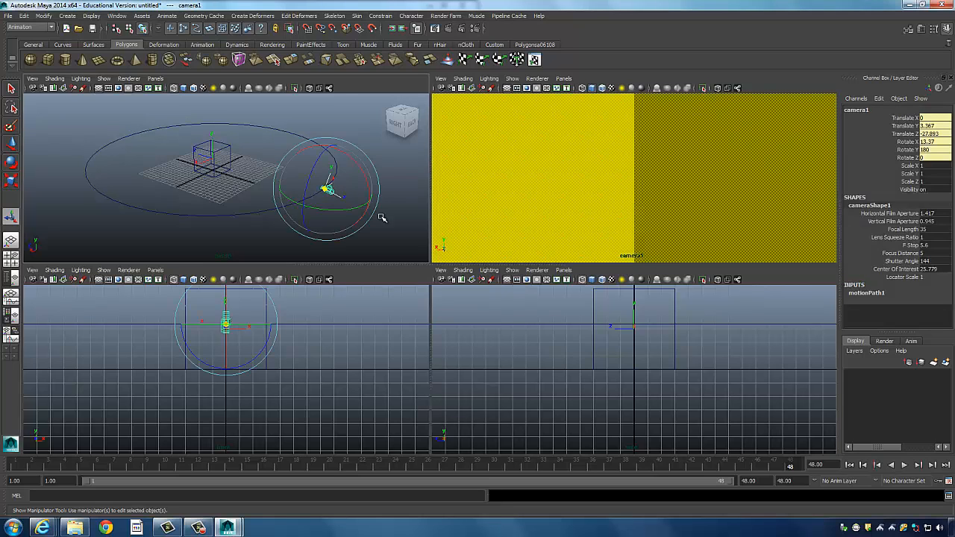
pyautogui.click(381, 217)
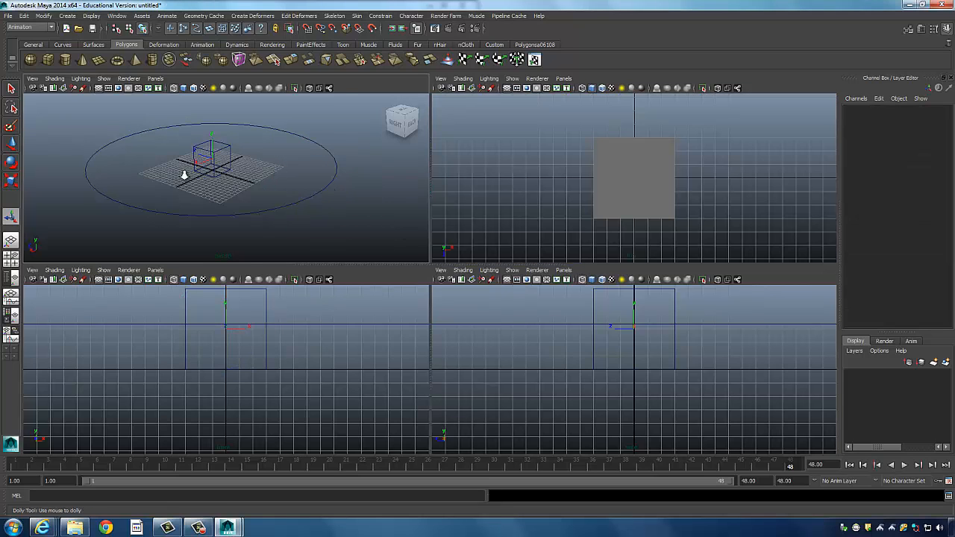
pyautogui.keyDown('alt'); pyautogui.moveTo(184, 177); pyautogui.dragTo(229, 190); pyautogui.keyUp('alt')
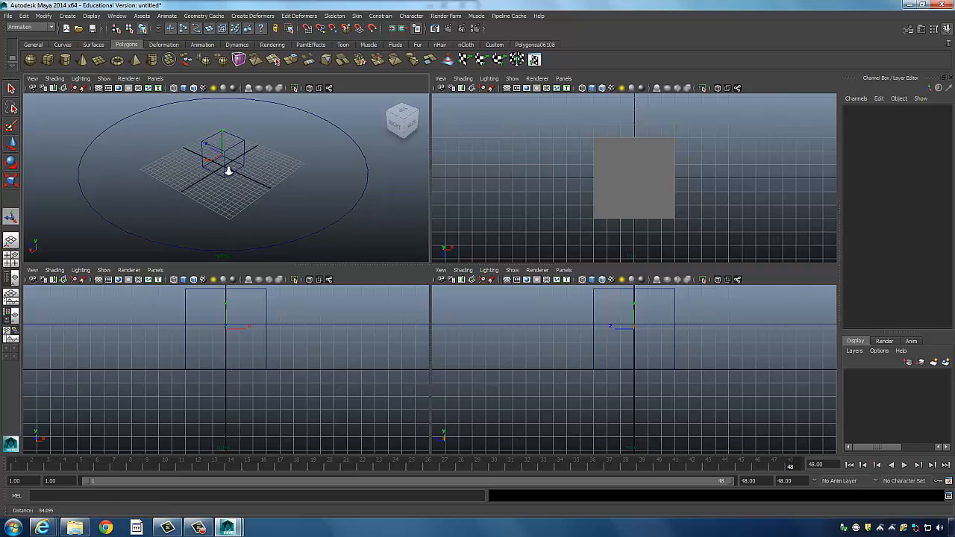
pyautogui.scroll(-1, 228, 170)
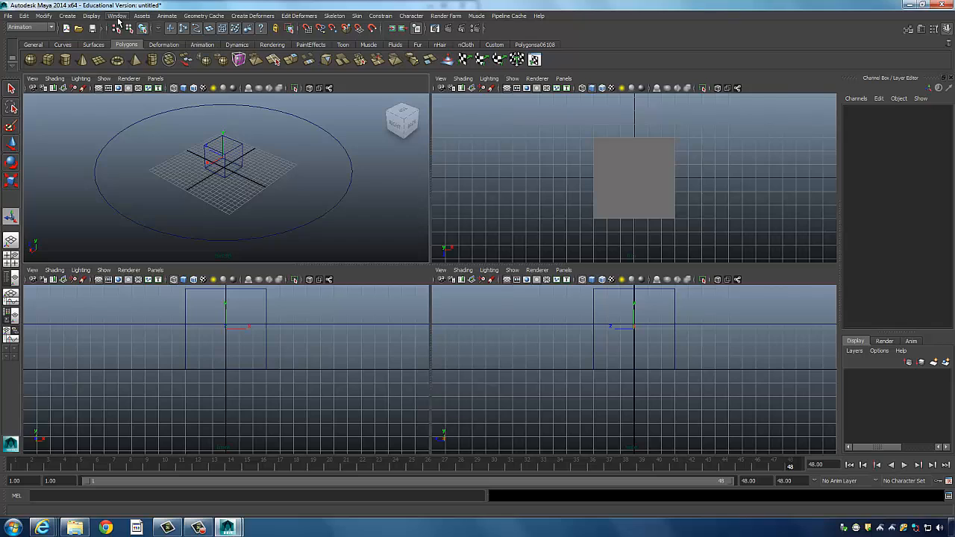
# - Create a Camera and Aim and move the camera out along Z to about 23, near the edge of the circle
pyautogui.click(69, 16)
pyautogui.moveTo(91, 41)
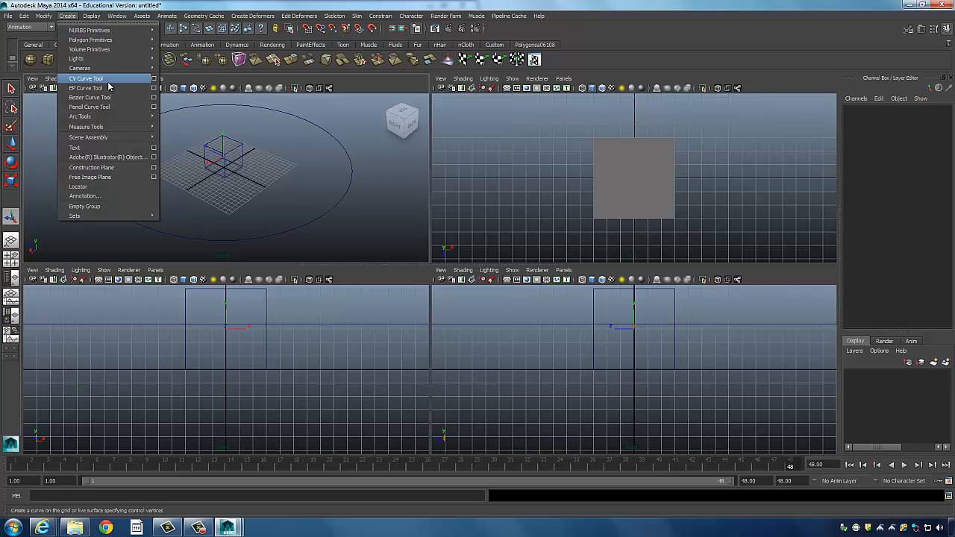
pyautogui.moveTo(106, 69)
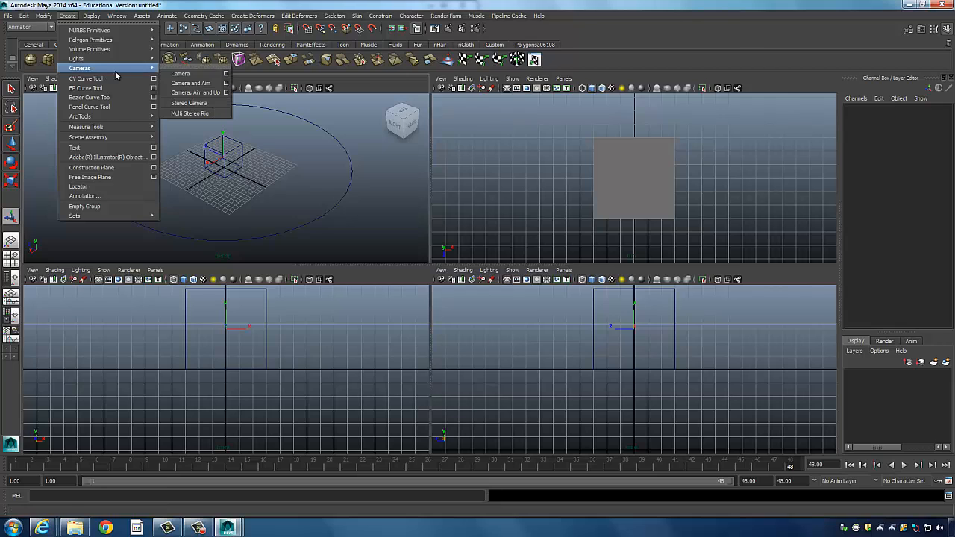
pyautogui.click(196, 83)
pyautogui.keyDown('alt'); pyautogui.moveTo(290, 182); pyautogui.dragTo(94, 159); pyautogui.keyUp('alt')
pyautogui.scroll(-4, 149, 155)
pyautogui.keyDown('alt'); pyautogui.moveTo(170, 149); pyautogui.dragTo(224, 150); pyautogui.keyUp('alt')
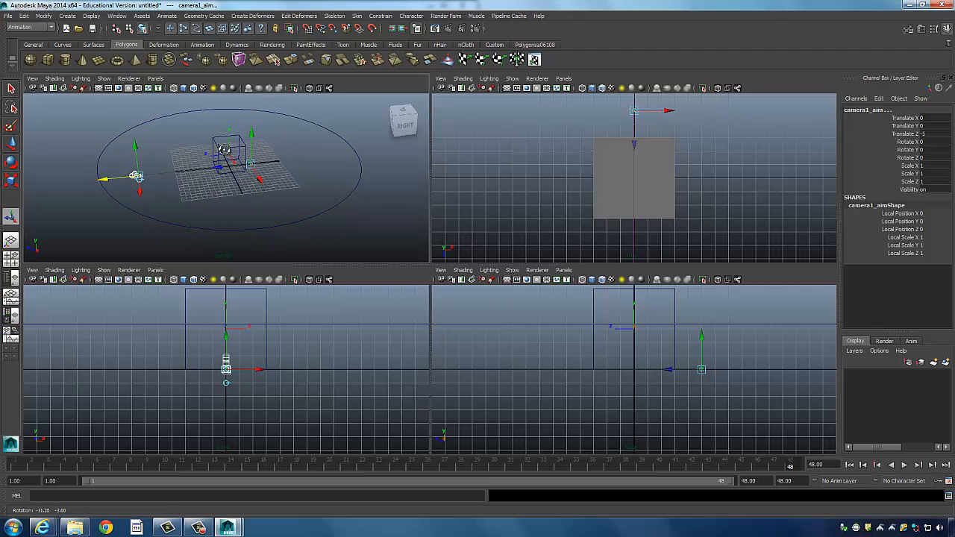
pyautogui.moveTo(102, 179); pyautogui.dragTo(87, 182)
# - Move the new camera's aim point down to below the cube, and select the cube with the Select tool
pyautogui.click(252, 164)
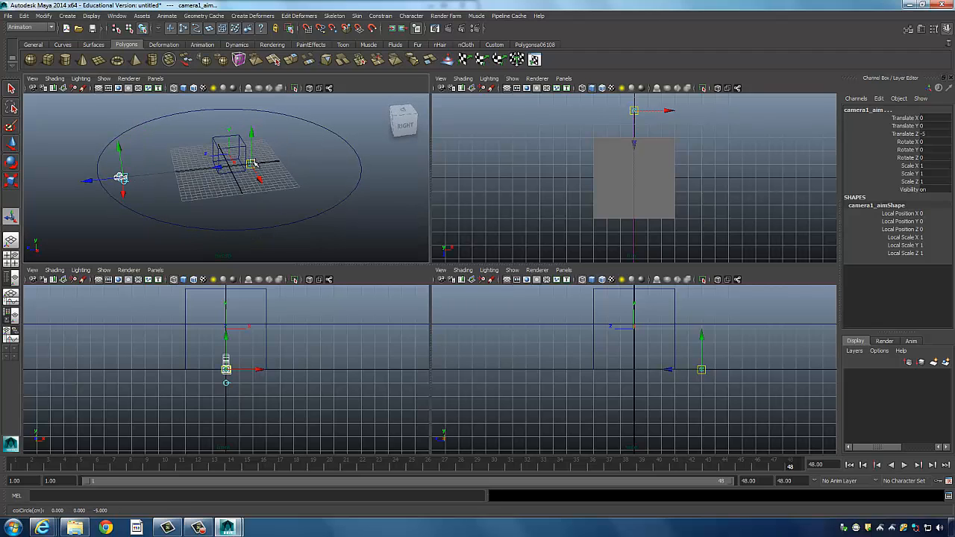
pyautogui.moveTo(252, 164); pyautogui.dragTo(250, 193)
pyautogui.scroll(2, 292, 187)
pyautogui.scroll(-3, 335, 165)
pyautogui.click(222, 160)
pyautogui.press('q')
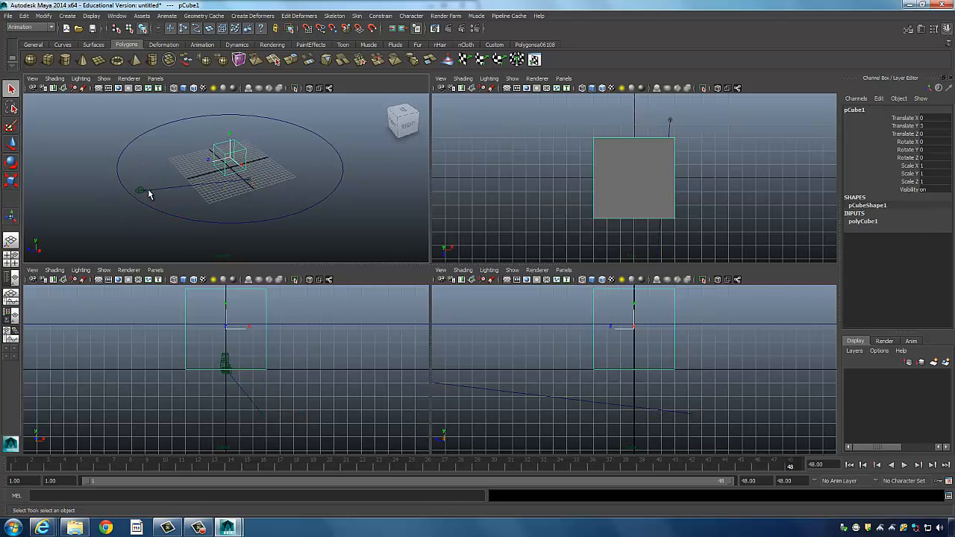
# - Select the new camera together with the NURBS circle and try to attach the camera to the circle as its motion path
pyautogui.click(142, 190)
pyautogui.click(247, 223)
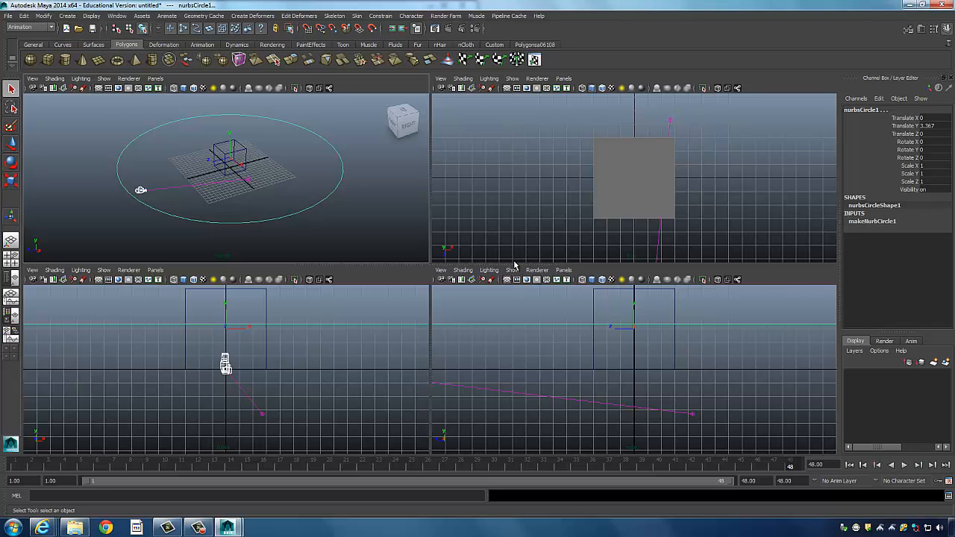
pyautogui.click(141, 189)
pyautogui.hotkey('ctrl', 'z')
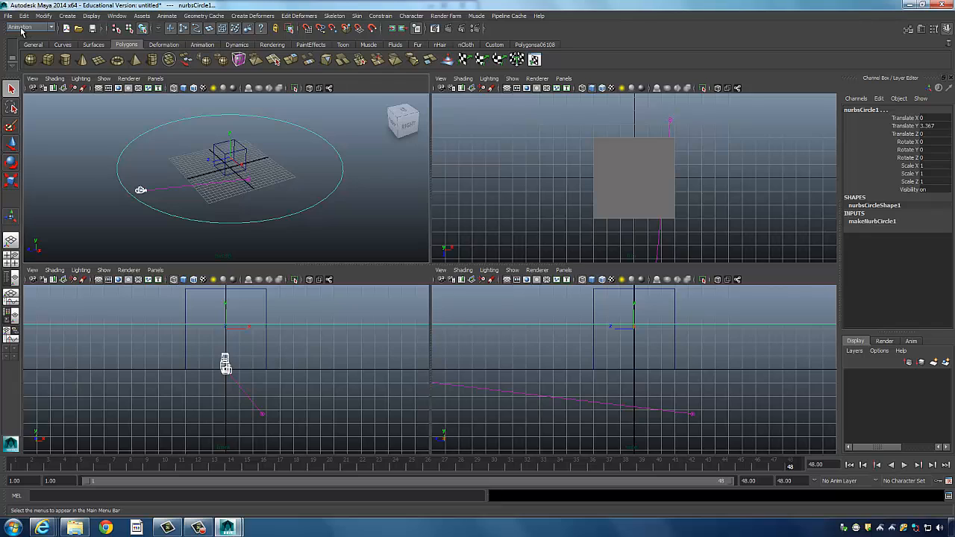
pyautogui.click(166, 15)
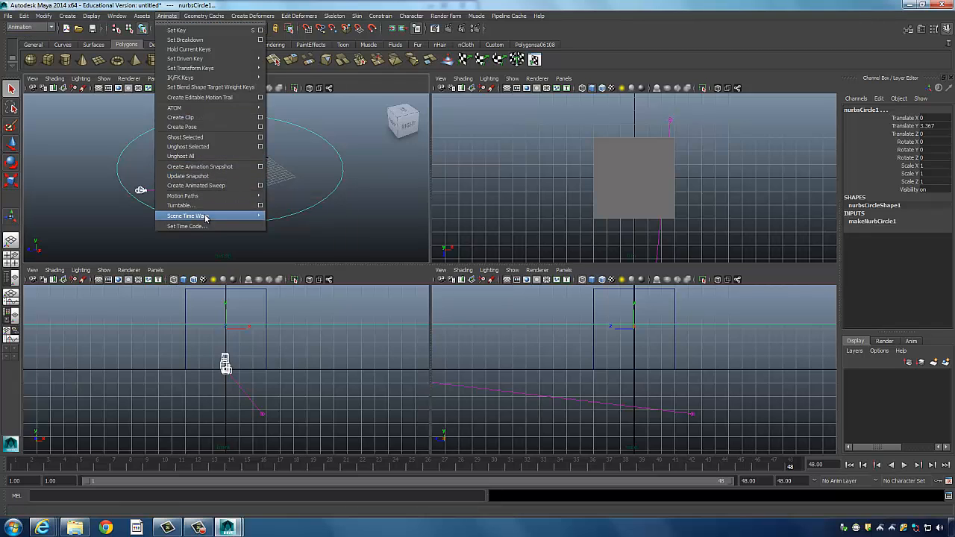
pyautogui.moveTo(202, 197)
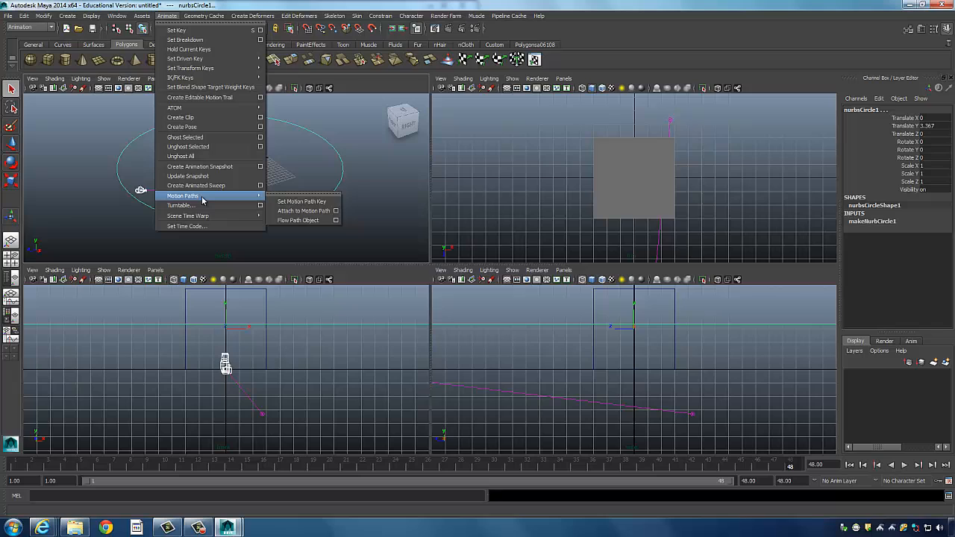
pyautogui.click(305, 212)
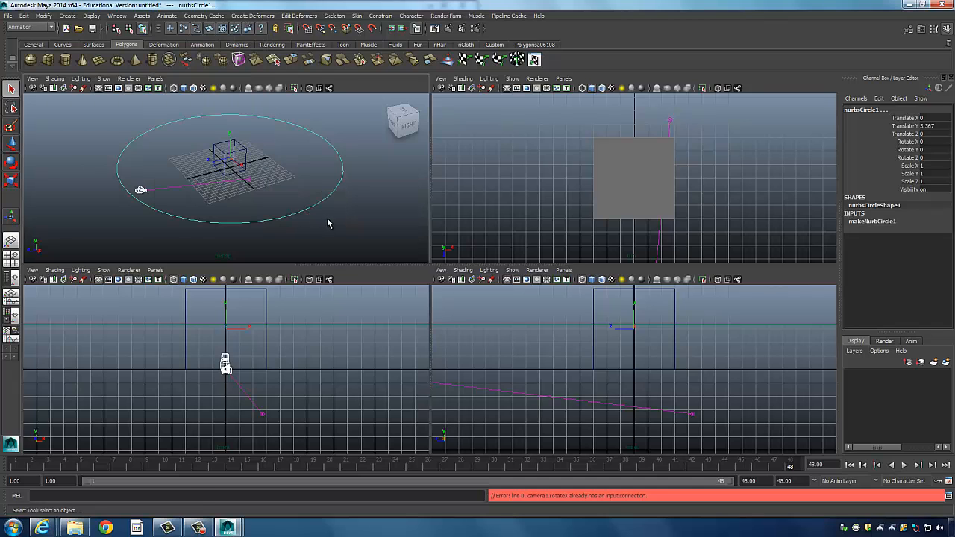
# - Reselect the camera first and the NURBS circle second, and try Attach to Motion Path again
pyautogui.click(269, 204)
pyautogui.click(138, 193)
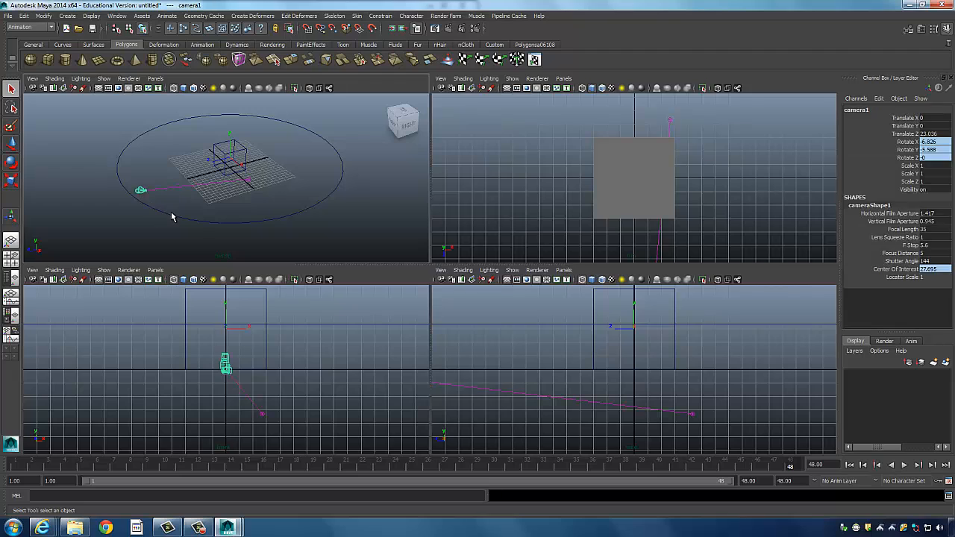
pyautogui.keyDown('shift'); pyautogui.click(171, 214); pyautogui.keyUp('shift')
pyautogui.click(166, 15)
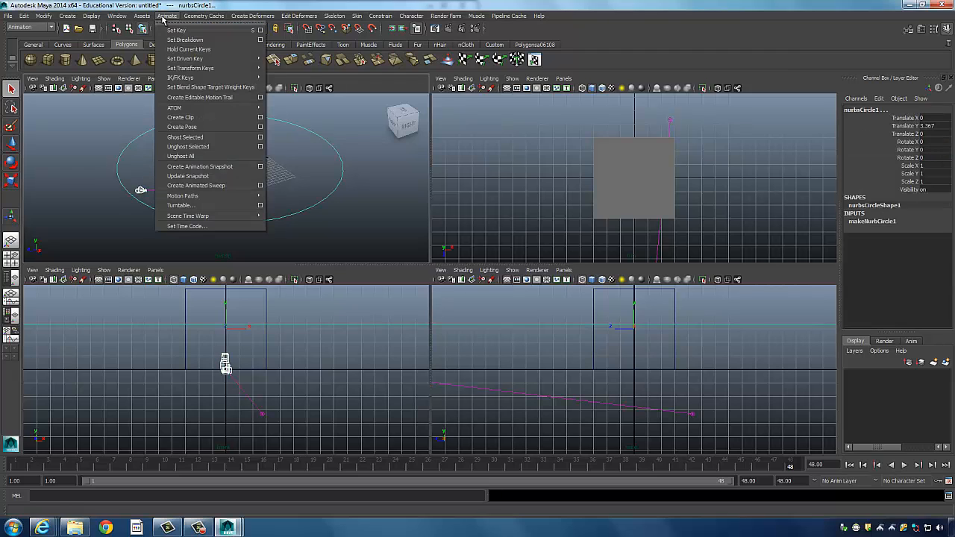
pyautogui.moveTo(242, 197)
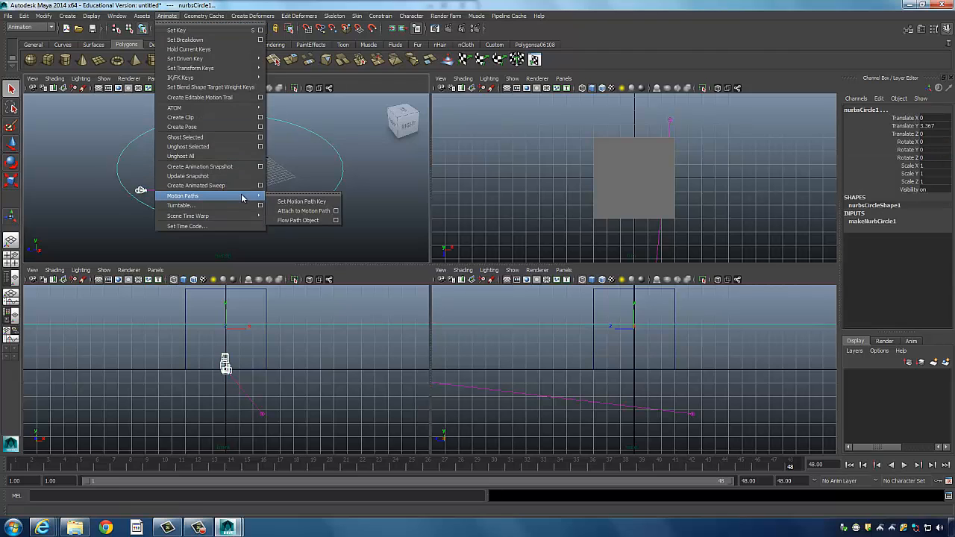
pyautogui.click(295, 213)
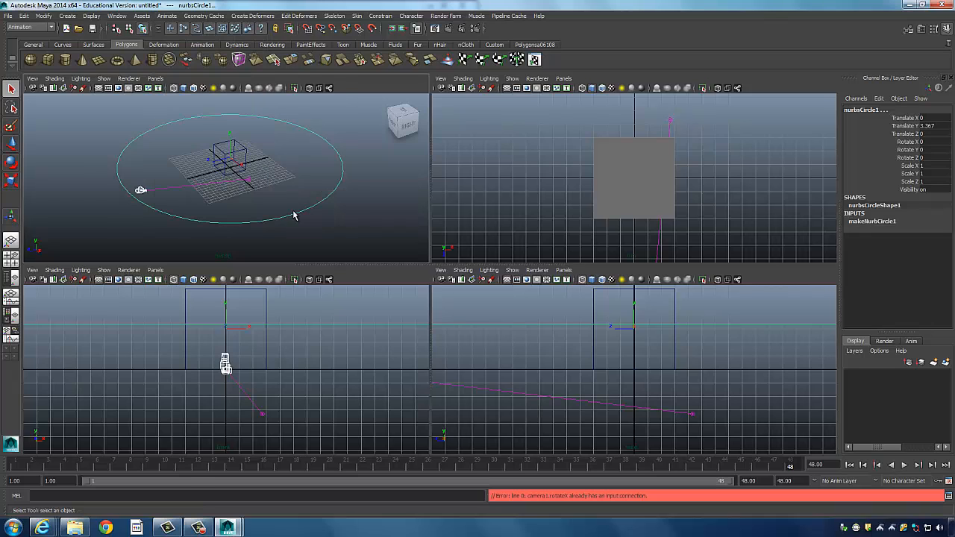
# - Make the camera the last-selected object along with the NURBS circle and try Attach to Motion Path once more
pyautogui.click(141, 192)
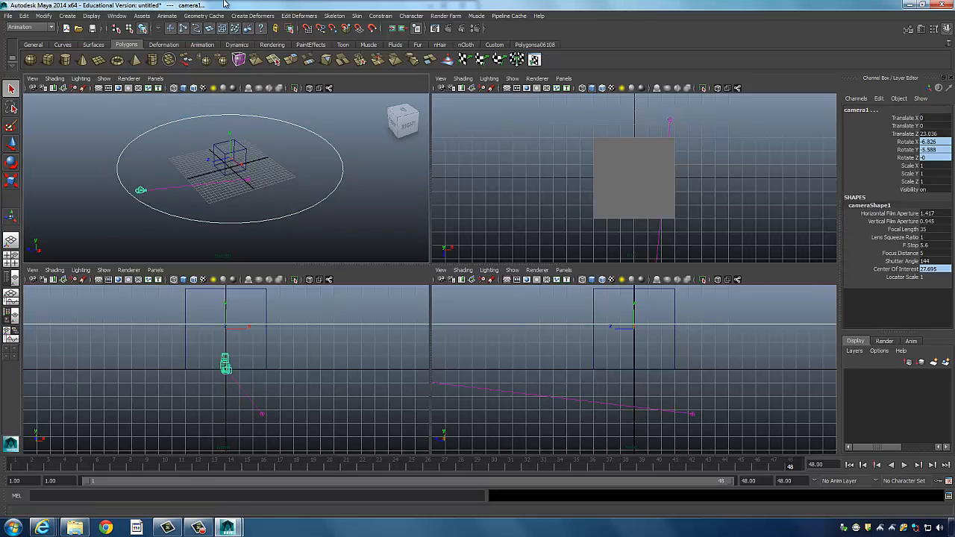
pyautogui.click(165, 15)
pyautogui.moveTo(211, 198)
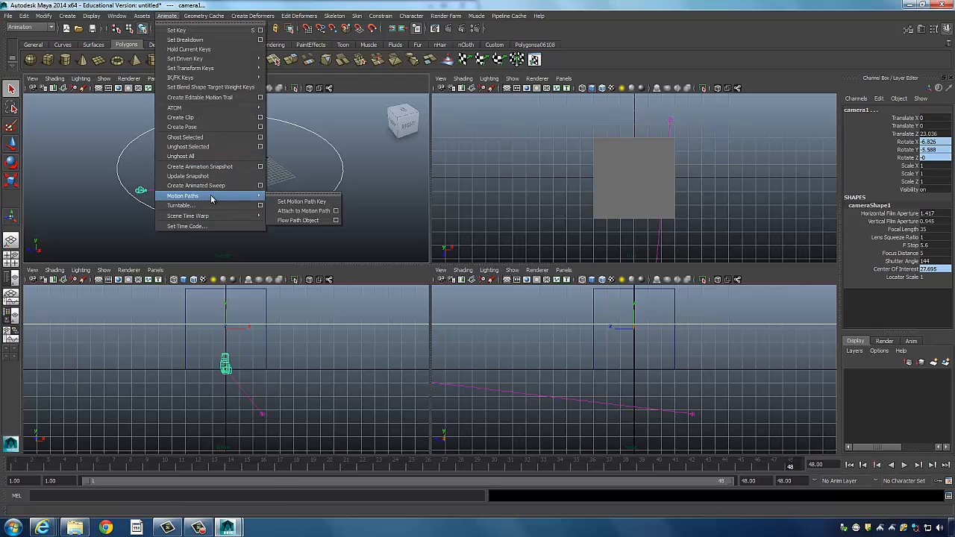
pyautogui.click(303, 211)
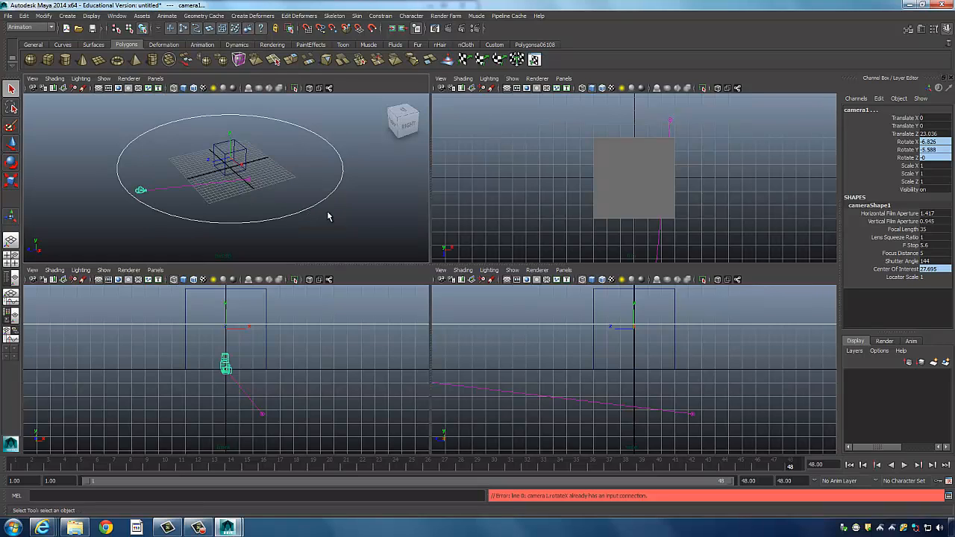
pyautogui.scroll(2, 219, 183)
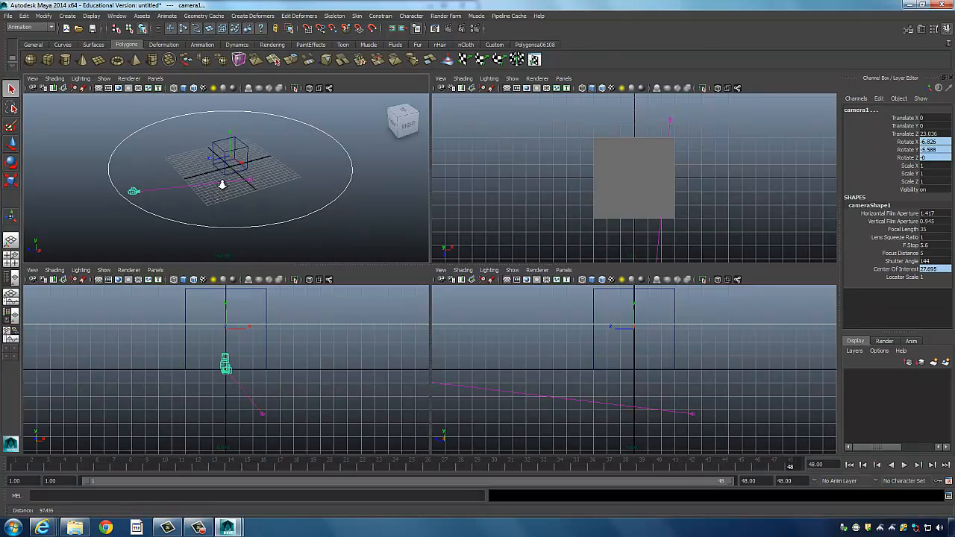
pyautogui.click(330, 211)
pyautogui.moveTo(326, 207); pyautogui.dragTo(338, 224)
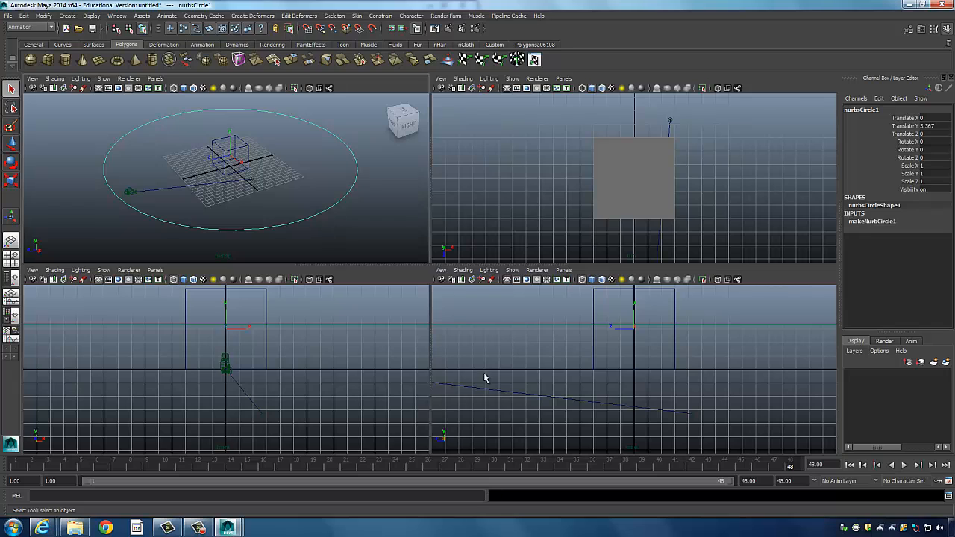
pyautogui.click(197, 527)
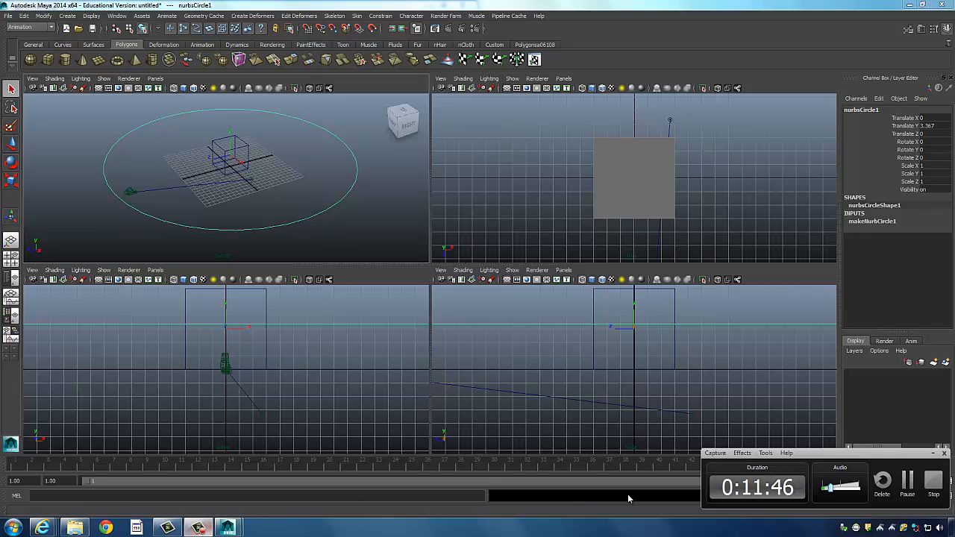
pyautogui.click(907, 483)
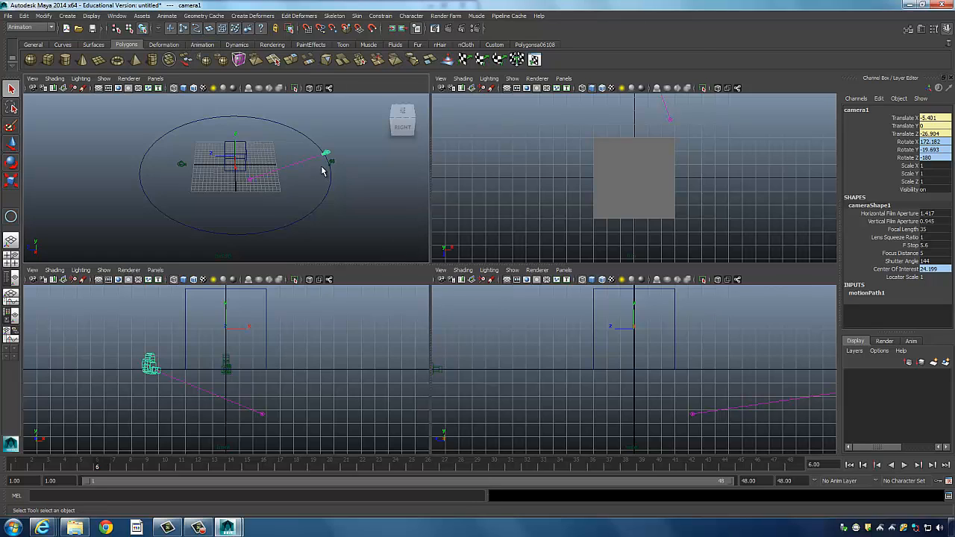
# - Delete the old aimed camera on the circle together with its aim point
pyautogui.click(253, 184)
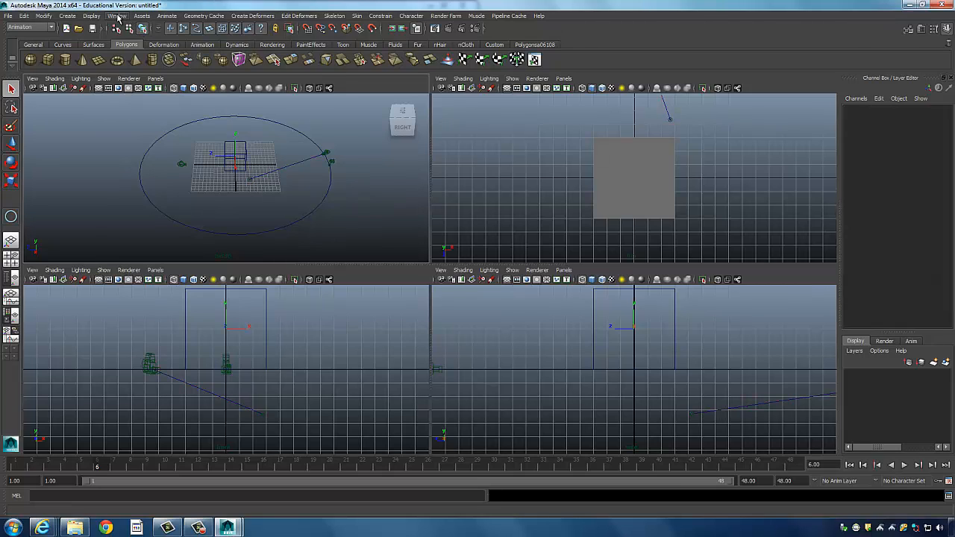
pyautogui.click(117, 16)
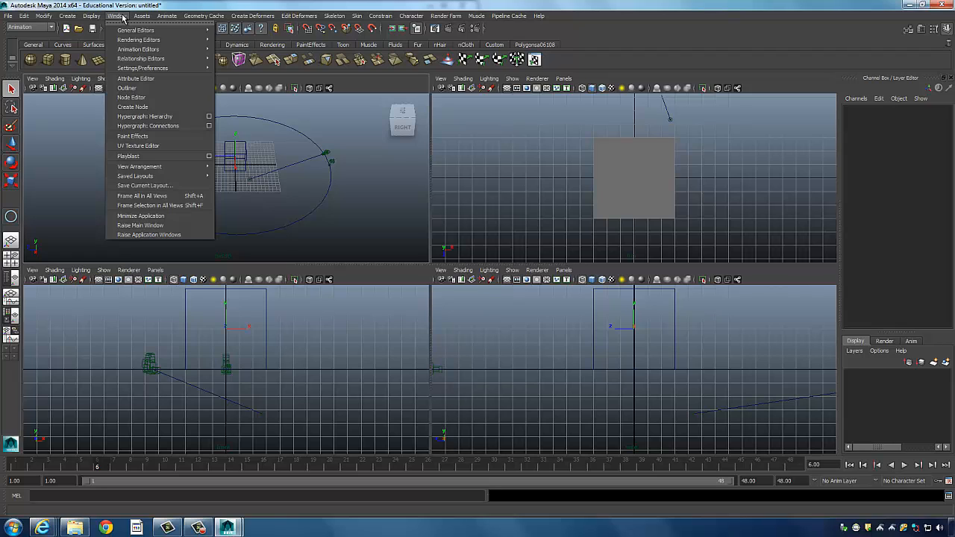
pyautogui.click(291, 160)
pyautogui.click(329, 155)
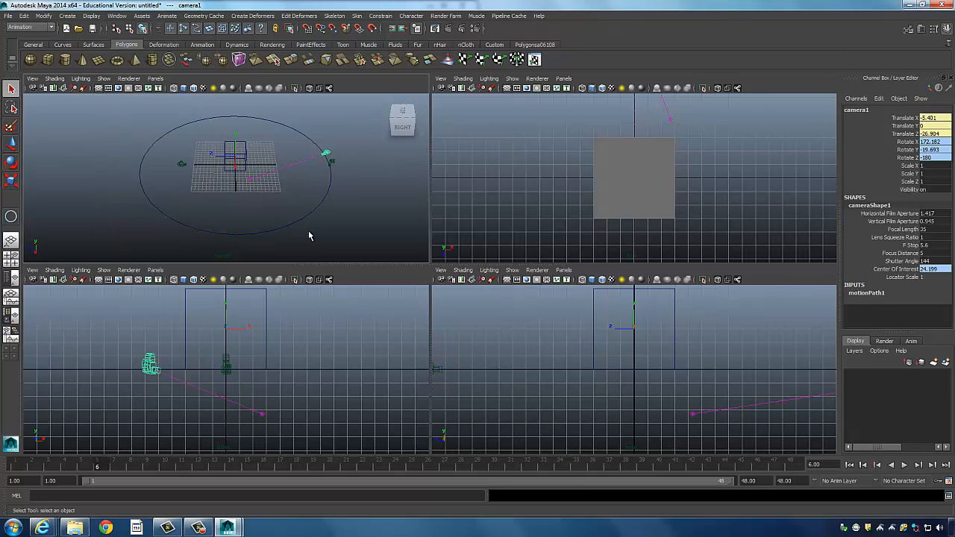
pyautogui.press('Delete')
pyautogui.click(251, 182)
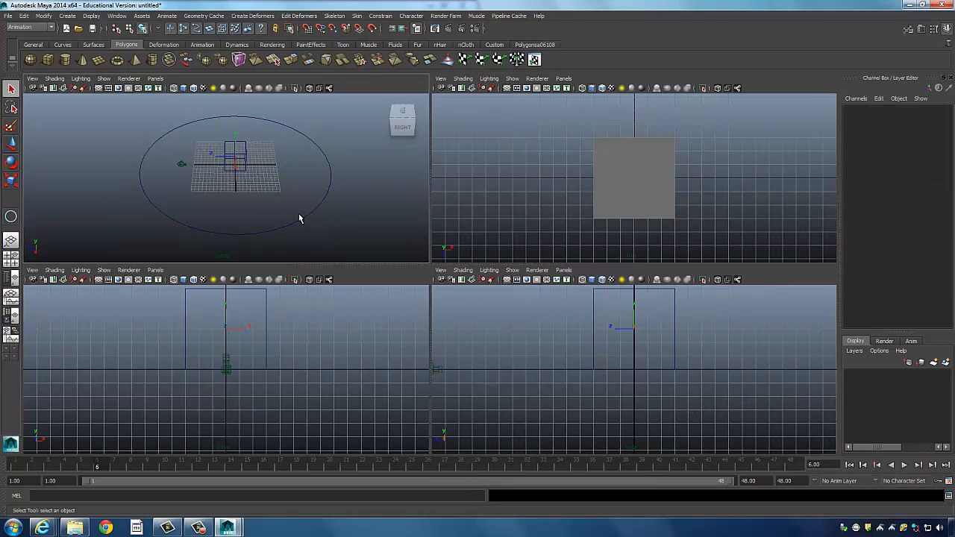
# - Create a new Camera and Aim and move the camera out to the circle's edge, to about Z 25.65
pyautogui.click(67, 16)
pyautogui.moveTo(105, 72)
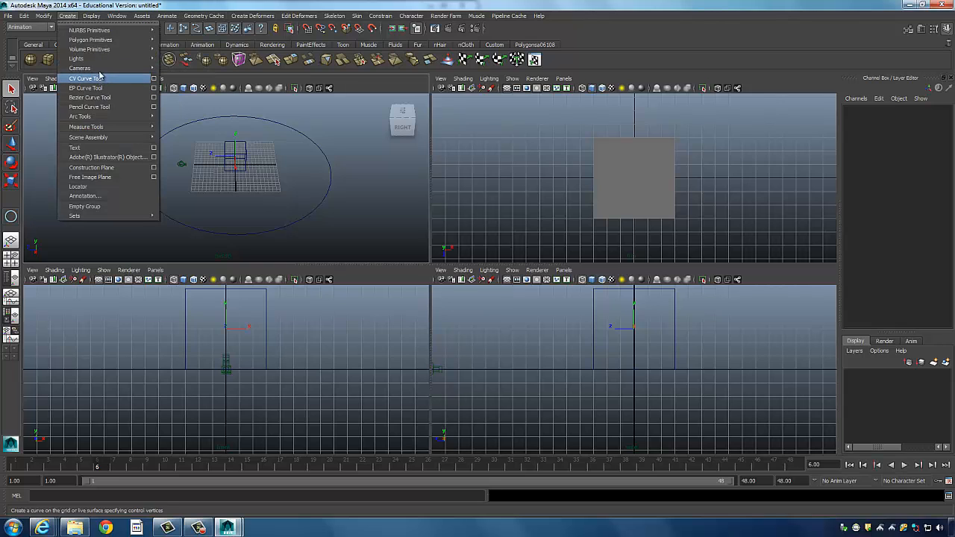
pyautogui.click(195, 83)
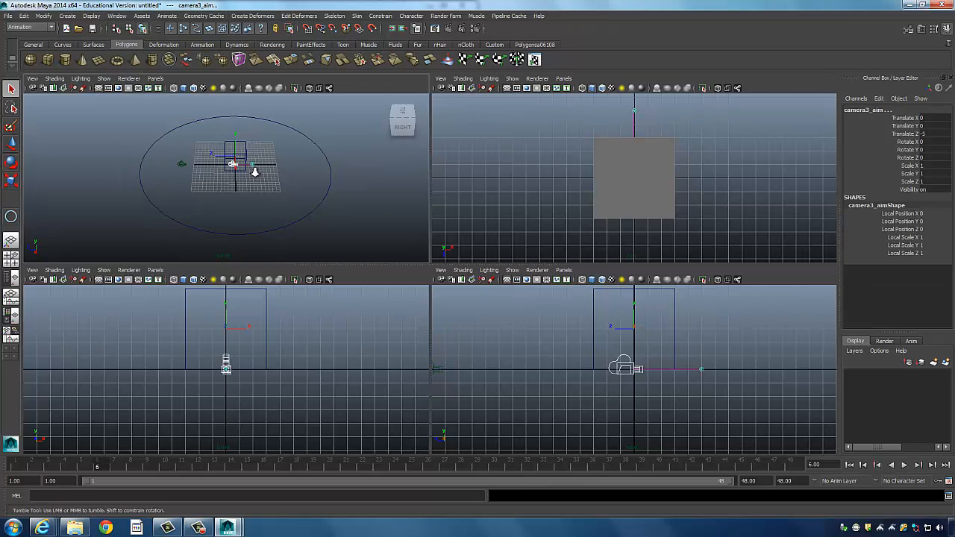
pyautogui.scroll(3, 253, 170)
pyautogui.click(314, 187)
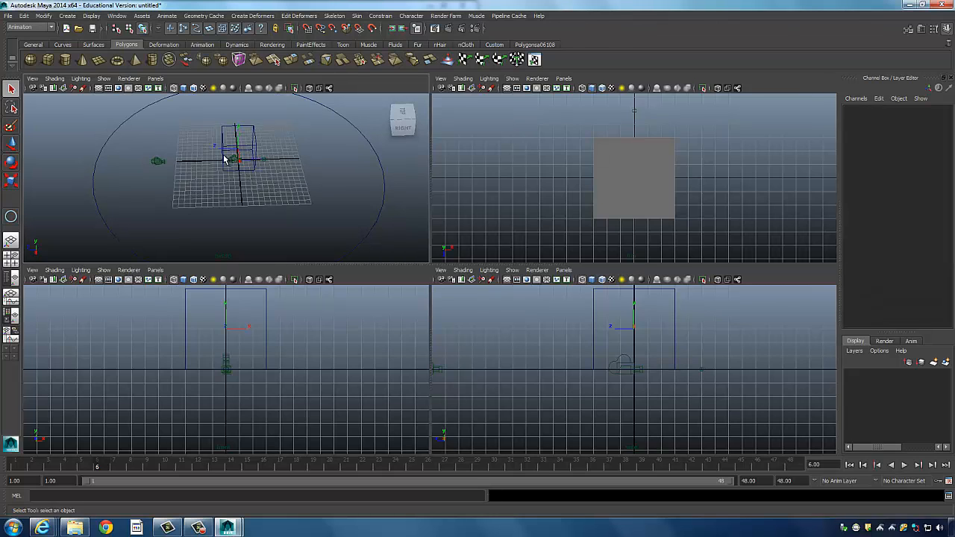
pyautogui.click(239, 166)
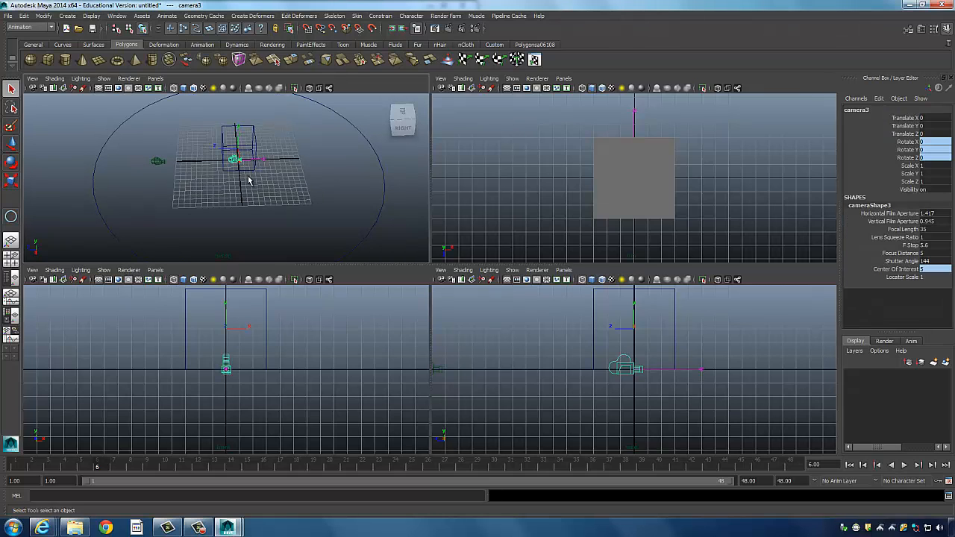
pyautogui.press('w')
pyautogui.moveTo(195, 163); pyautogui.dragTo(108, 177)
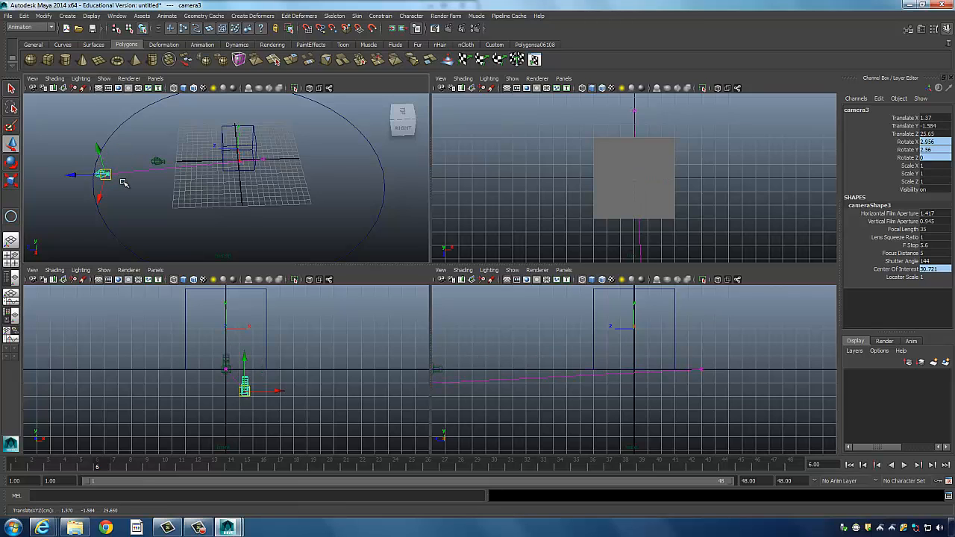
# - Select the new camera first and the NURBS circle second, and open the Attach to Motion Path options
pyautogui.press('q')
pyautogui.click(101, 187)
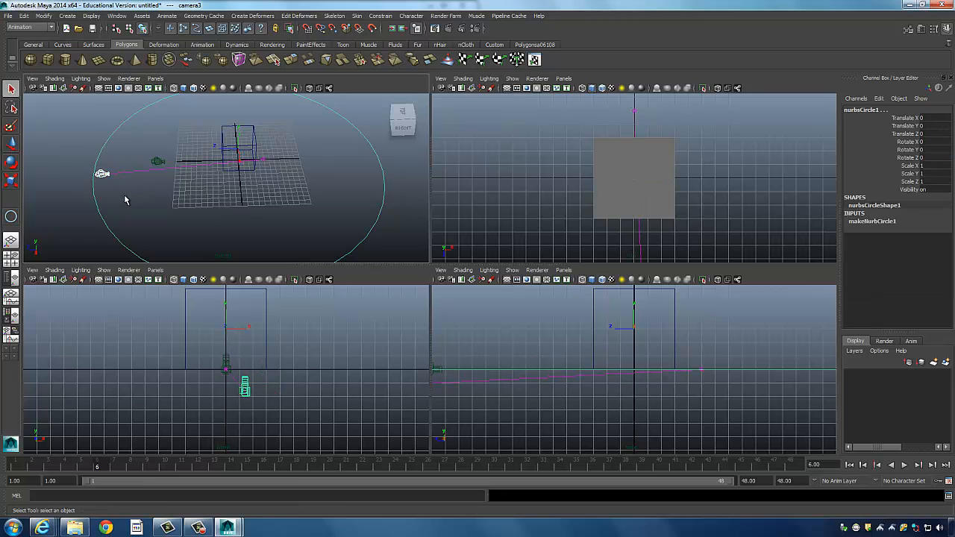
pyautogui.press('f')
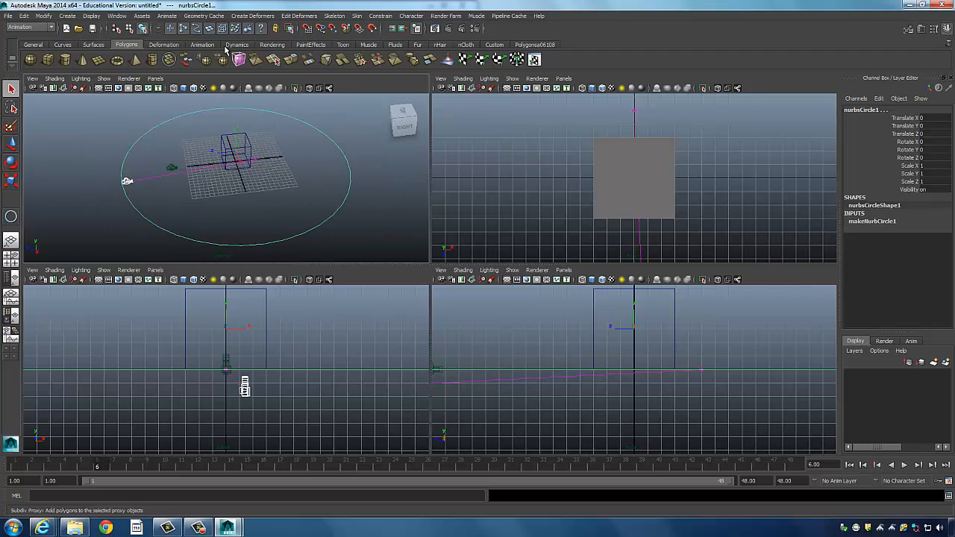
pyautogui.click(166, 15)
pyautogui.moveTo(228, 198)
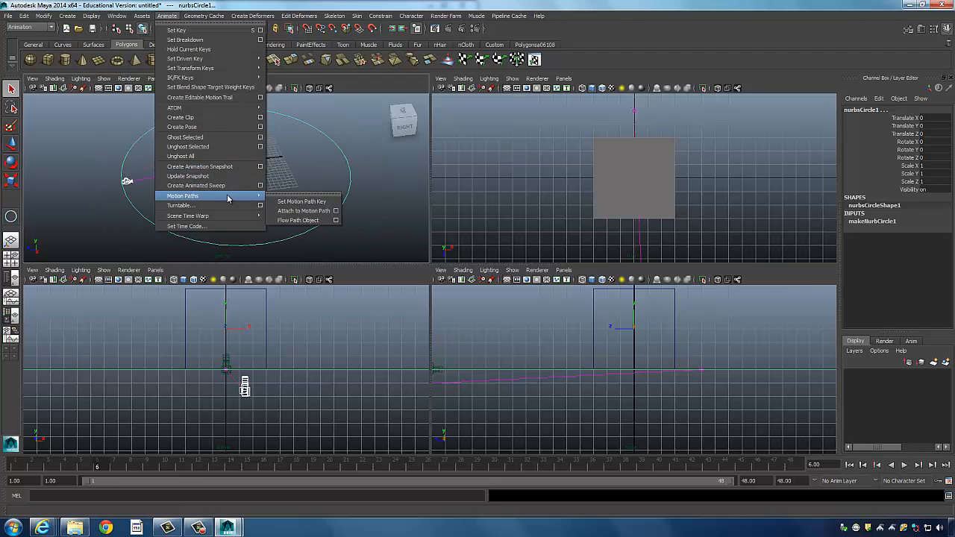
pyautogui.click(335, 211)
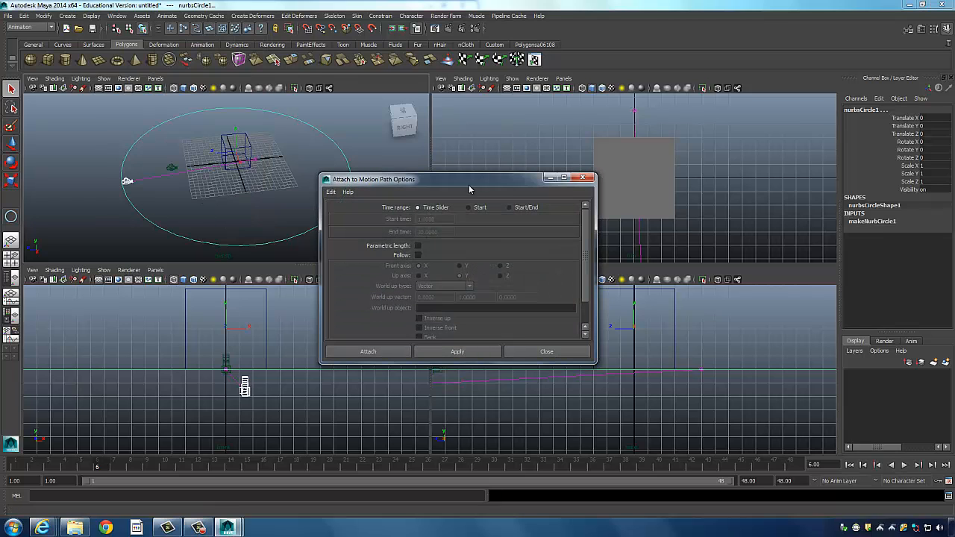
# - Reset the motion path settings, turn off Follow, and attach the camera to the circle over the Time Slider range
pyautogui.moveTo(464, 181); pyautogui.dragTo(516, 55)
pyautogui.click(384, 66)
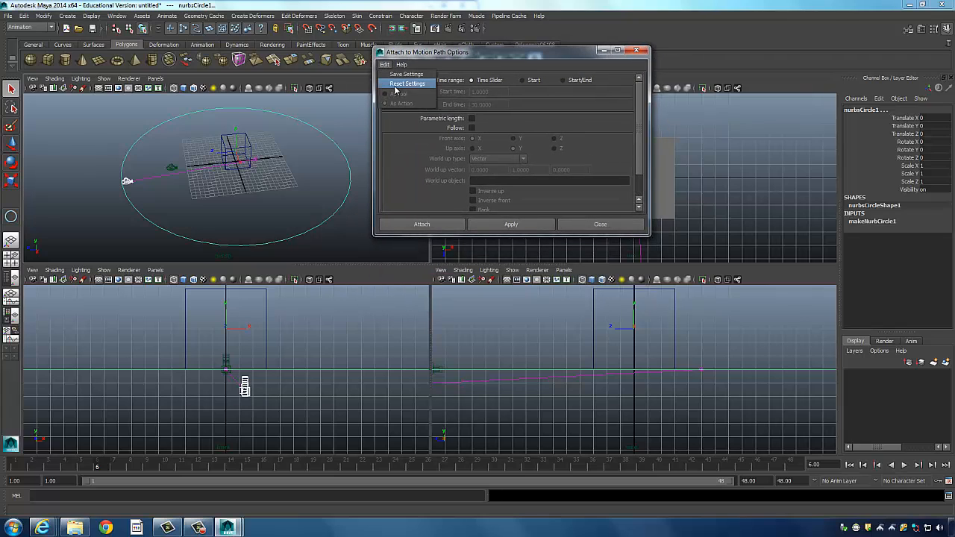
pyautogui.click(395, 84)
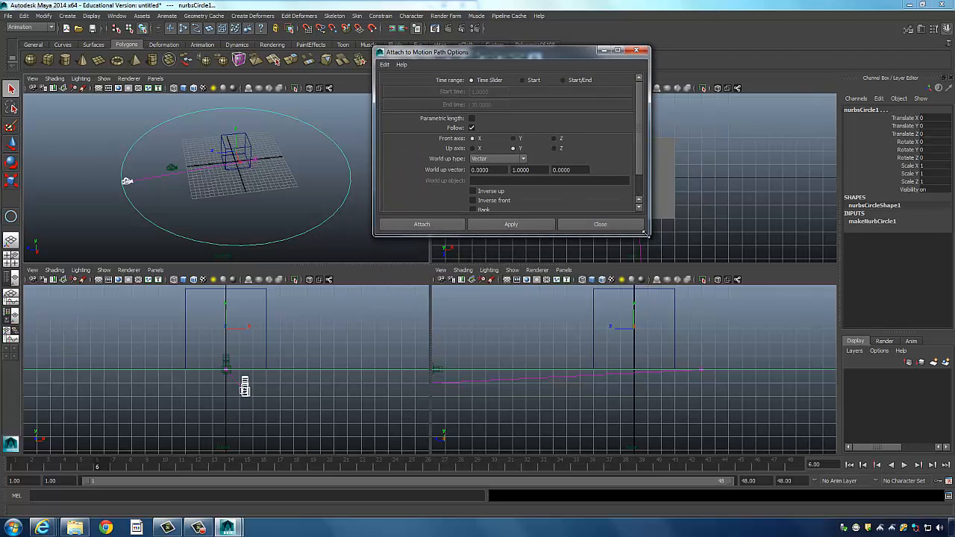
pyautogui.moveTo(645, 232); pyautogui.dragTo(649, 360)
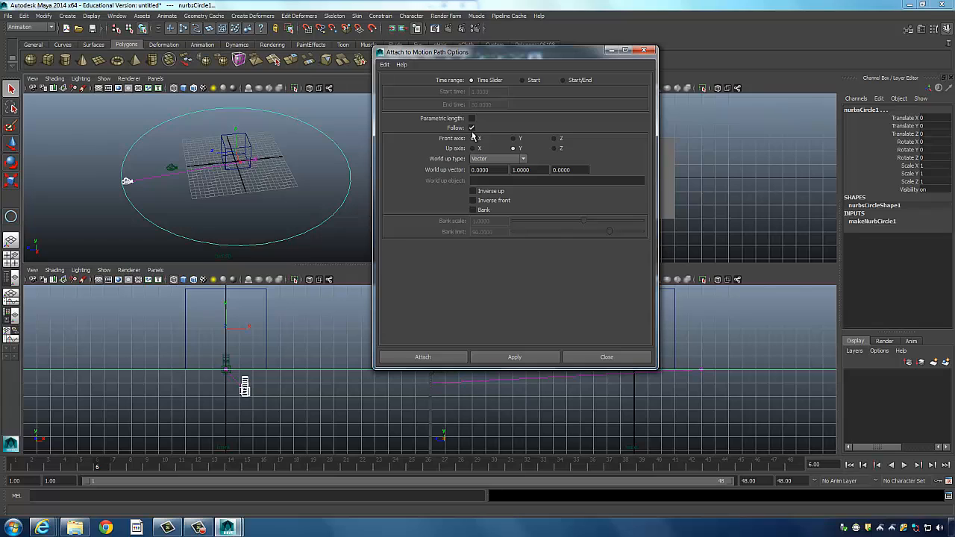
pyautogui.click(471, 128)
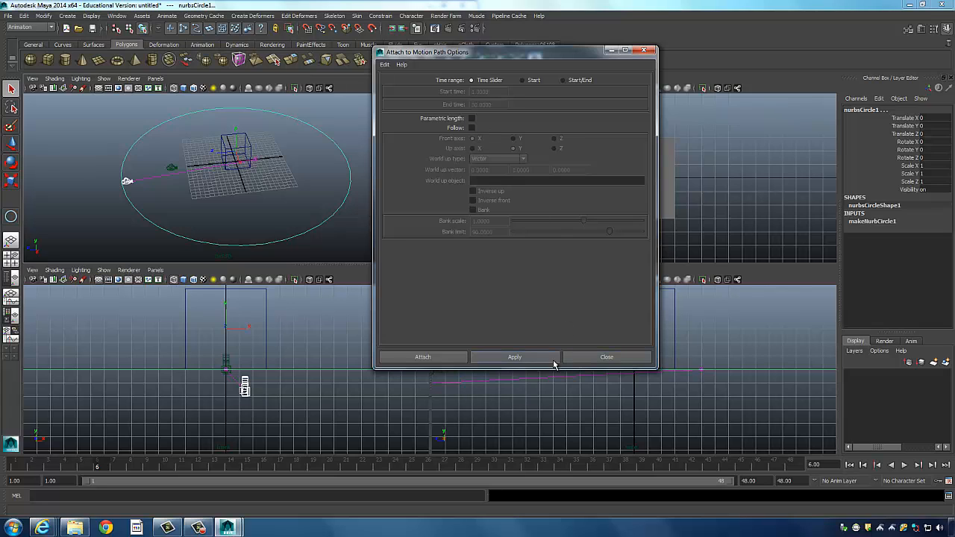
pyautogui.click(516, 358)
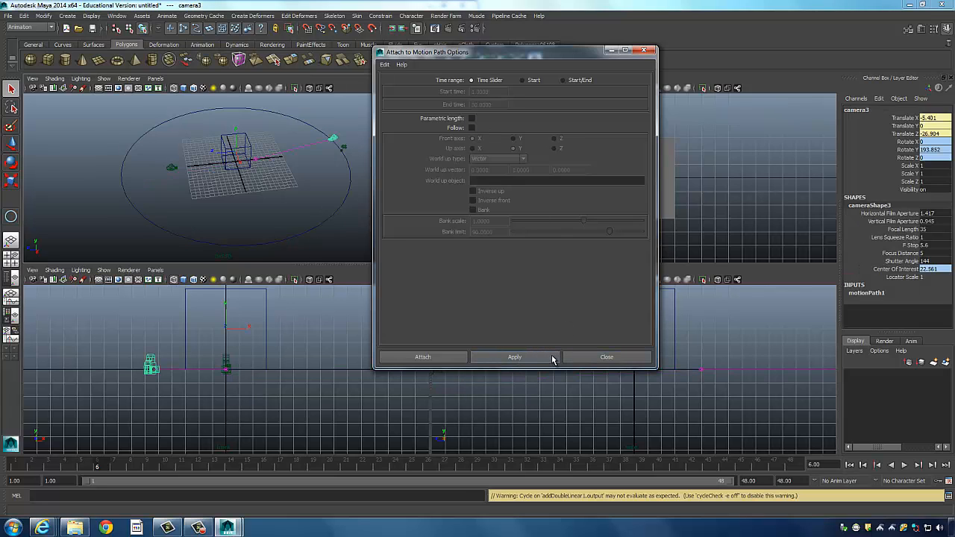
pyautogui.click(589, 359)
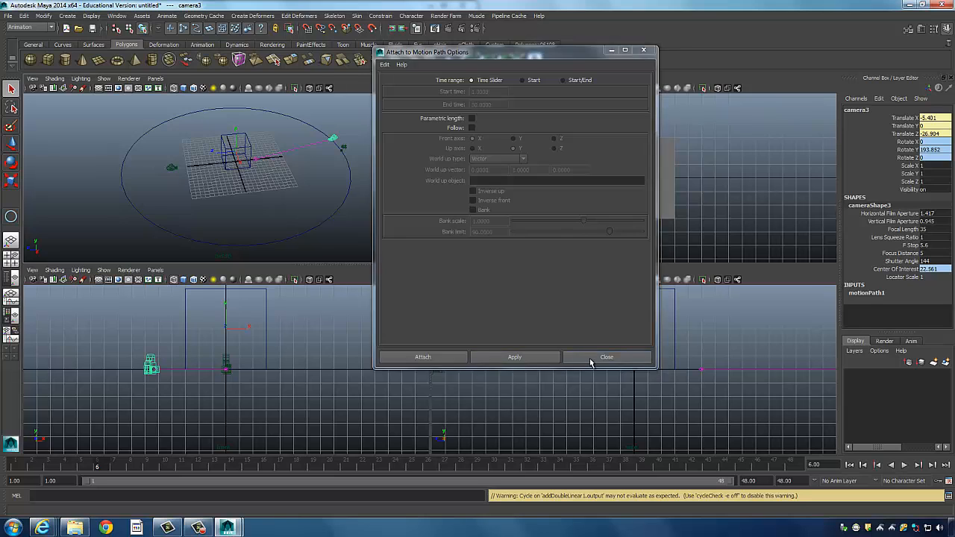
pyautogui.click(193, 530)
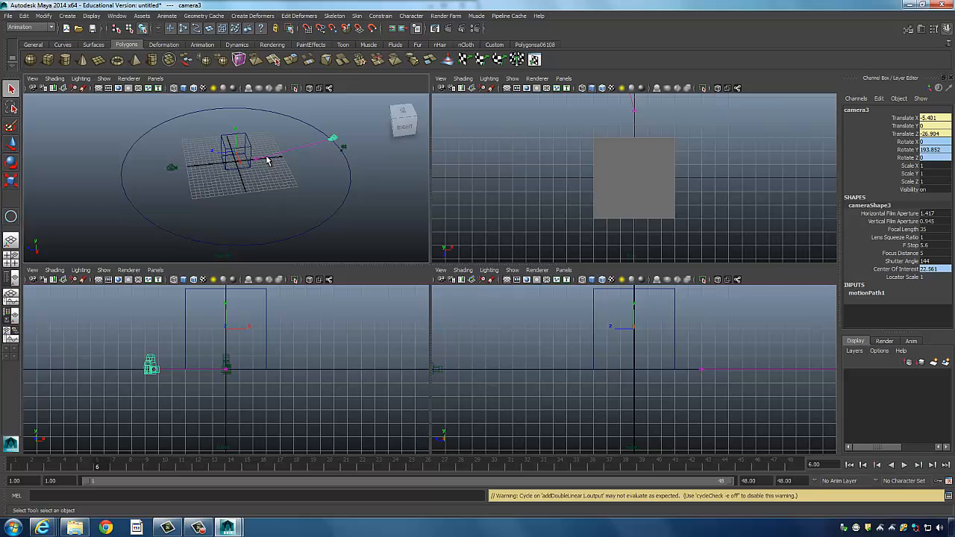
# - Switch the top view to look through the new camera attached to the circle
pyautogui.keyDown('alt'); pyautogui.moveTo(269, 160); pyautogui.dragTo(321, 142); pyautogui.keyUp('alt')
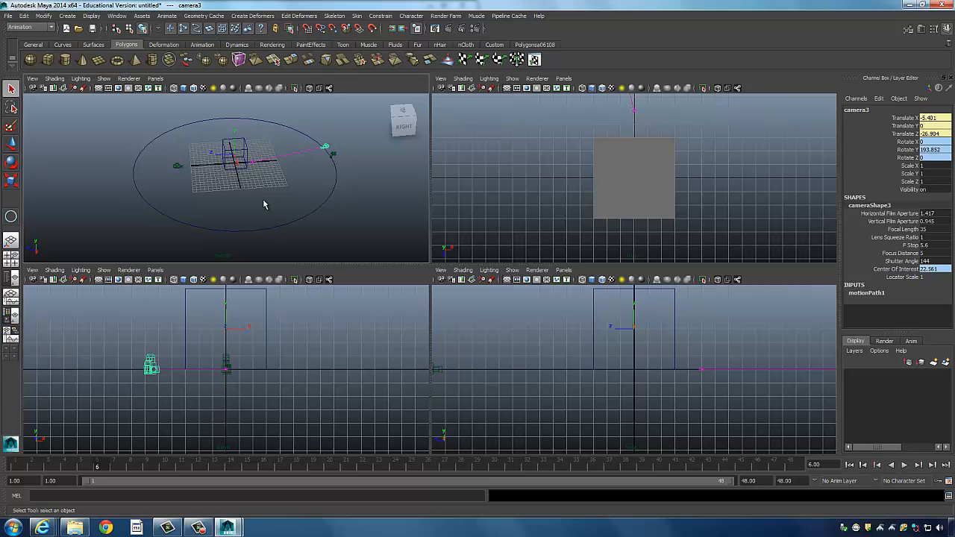
pyautogui.keyDown('alt'); pyautogui.moveTo(296, 177); pyautogui.dragTo(264, 162); pyautogui.keyUp('alt')
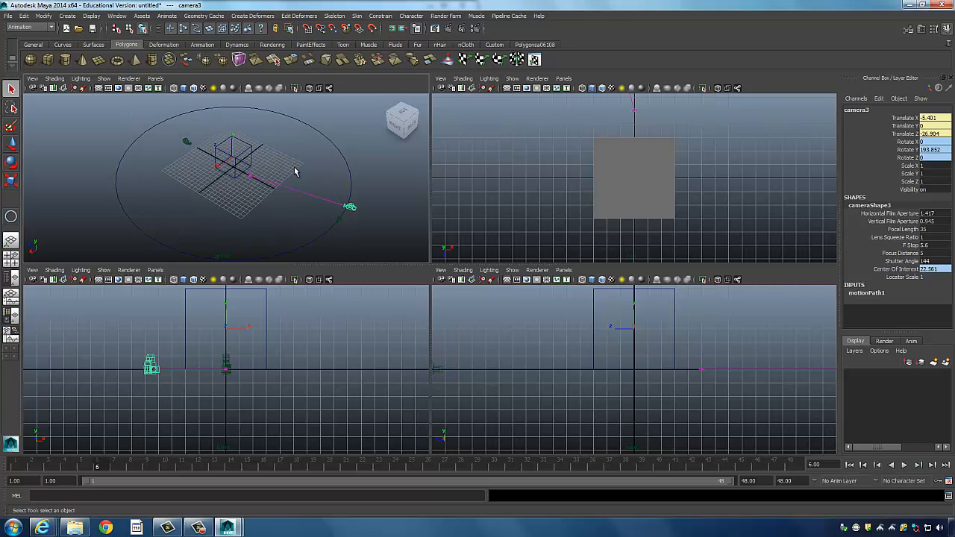
pyautogui.click(563, 78)
pyautogui.moveTo(576, 88)
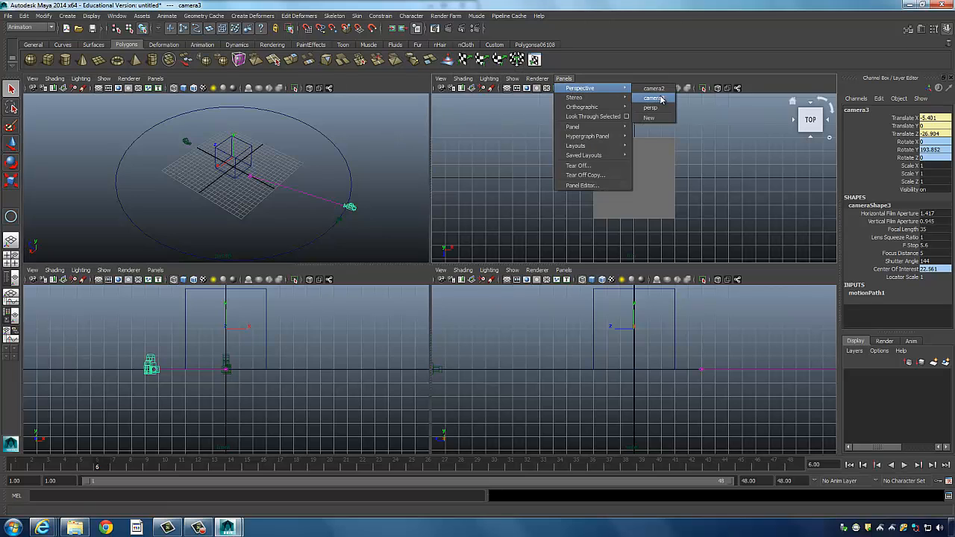
pyautogui.click(650, 97)
# - Raise the NURBS circle to about 6 in Y so the camera looks down at the cube, and deselect it
pyautogui.click(295, 123)
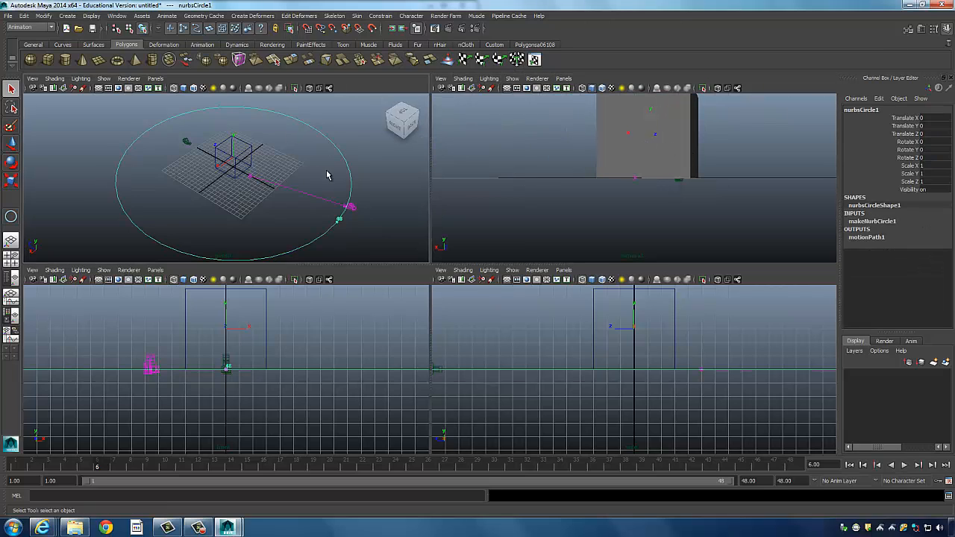
pyautogui.moveTo(328, 173)
pyautogui.keyDown('alt'); pyautogui.mouseDown()
pyautogui.moveTo(305, 168)
pyautogui.moveTo(322, 163)
pyautogui.mouseUp(); pyautogui.keyUp('alt')
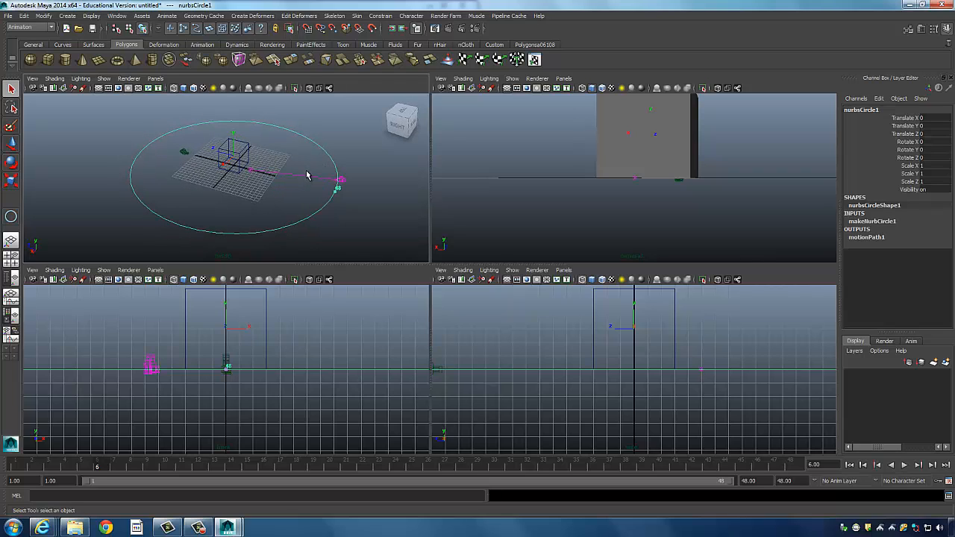
pyautogui.press('w')
pyautogui.moveTo(236, 139); pyautogui.dragTo(252, 114)
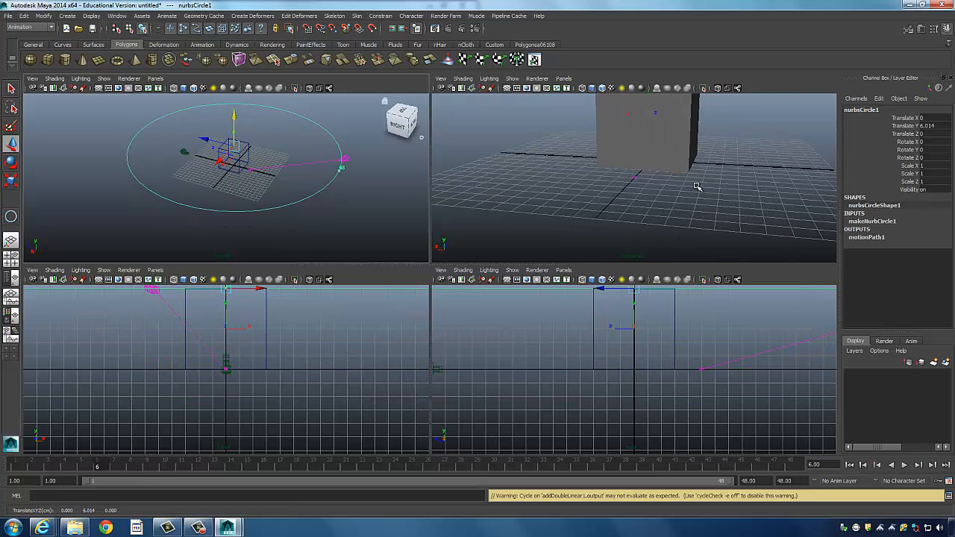
pyautogui.click(306, 194)
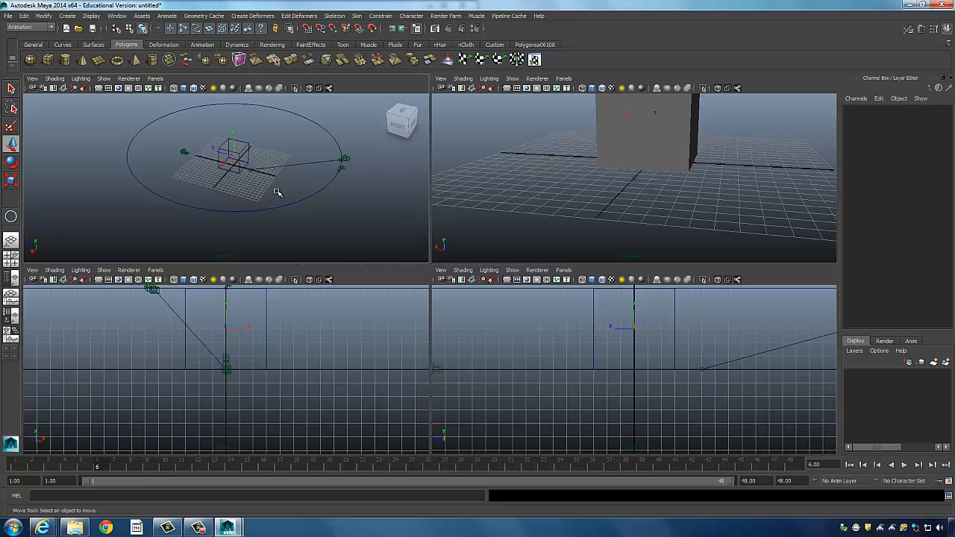
pyautogui.scroll(4, 272, 192)
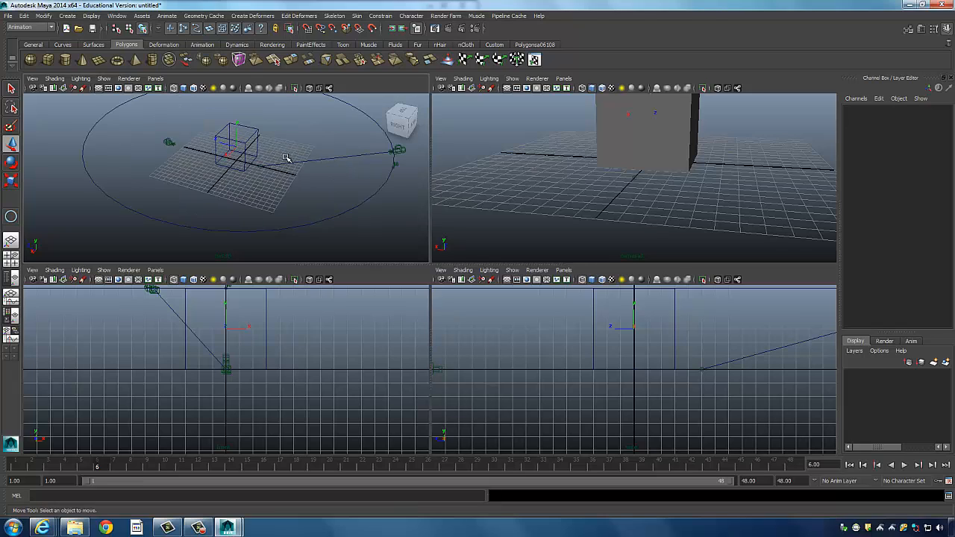
# - Select the orbiting camera's aim and move it to the cube's center at Y 3, Z 0
pyautogui.click(251, 191)
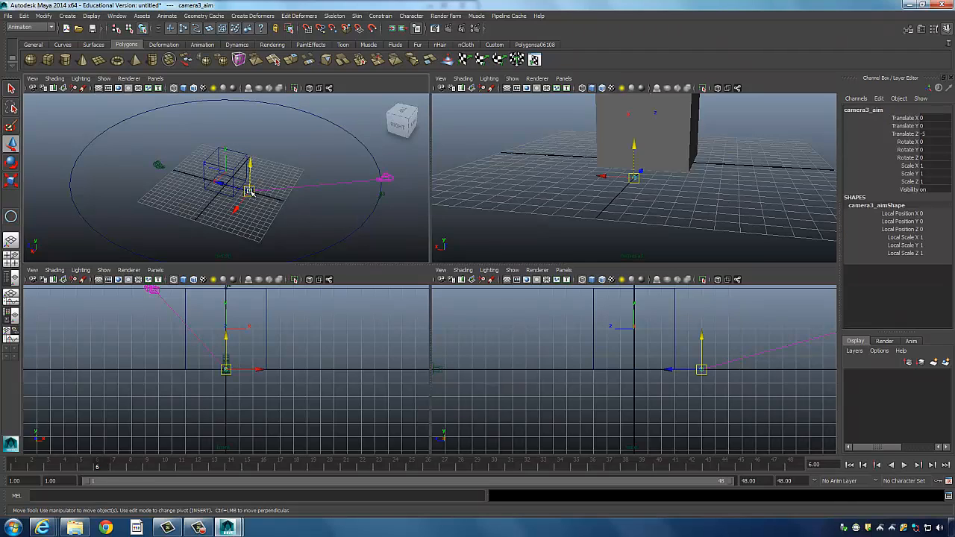
pyautogui.keyDown('alt'); pyautogui.moveTo(280, 192); pyautogui.dragTo(259, 186); pyautogui.keyUp('alt')
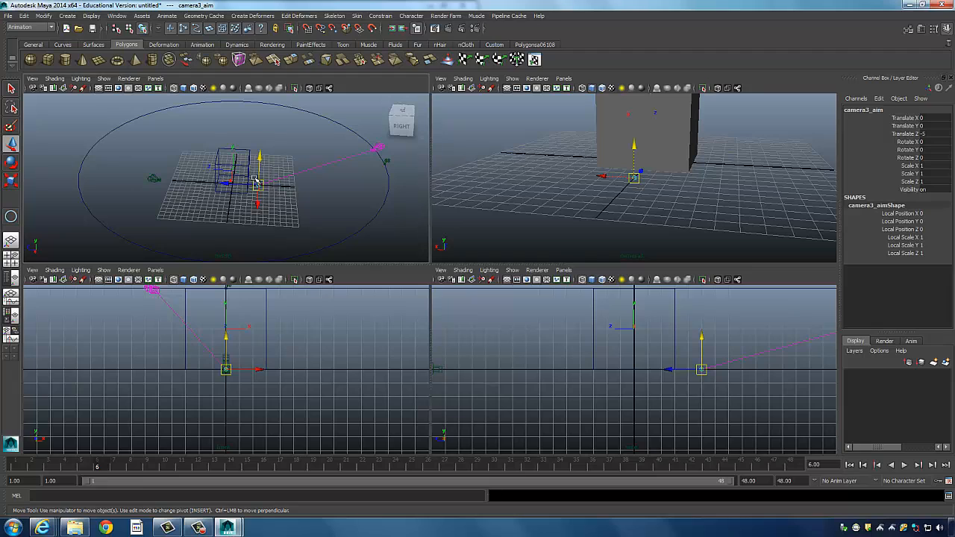
pyautogui.keyDown('alt'); pyautogui.moveTo(288, 194); pyautogui.dragTo(251, 195); pyautogui.keyUp('alt')
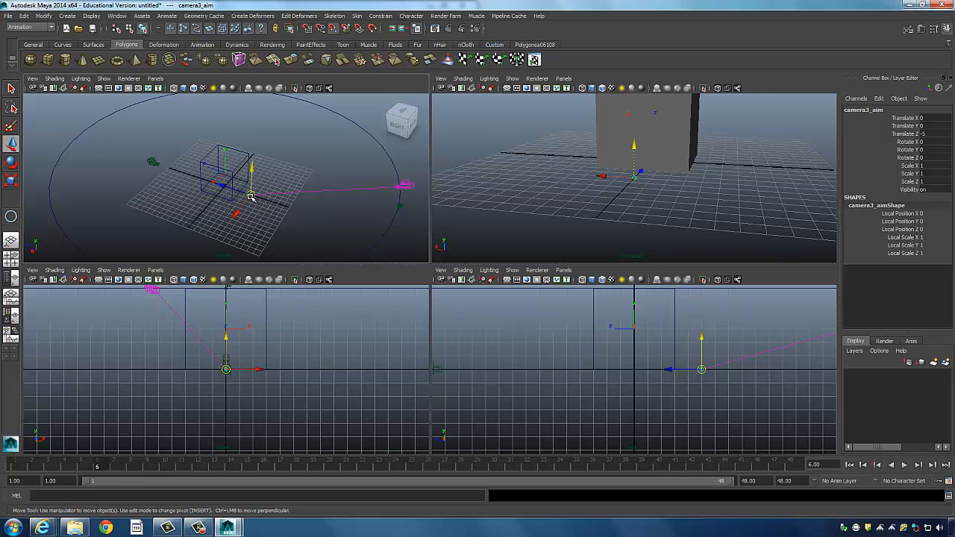
pyautogui.moveTo(252, 196); pyautogui.dragTo(225, 173)
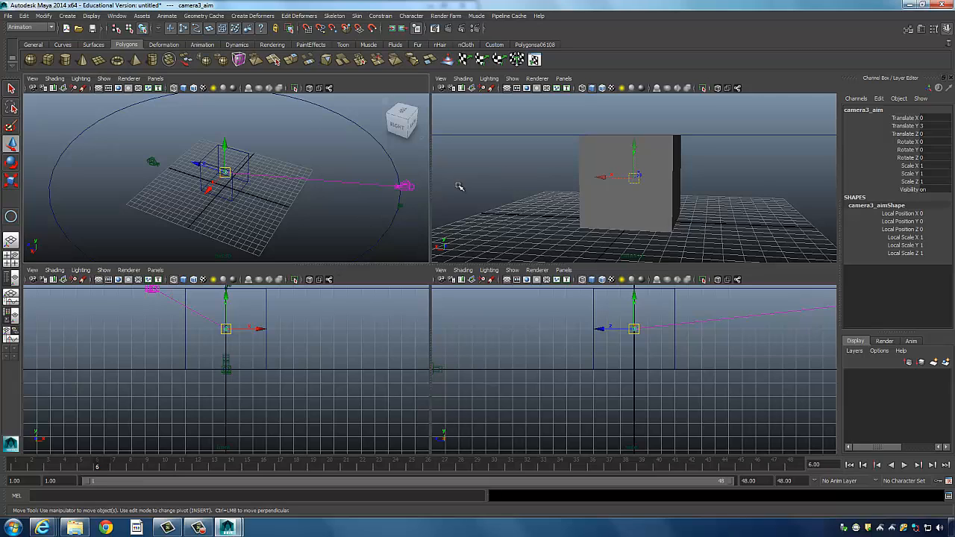
# - Raise the NURBS circle to about 11.2 in Y and deselect it
pyautogui.click(385, 148)
pyautogui.keyDown('alt'); pyautogui.moveTo(282, 154); pyautogui.dragTo(213, 143, button='right'); pyautogui.keyUp('alt')
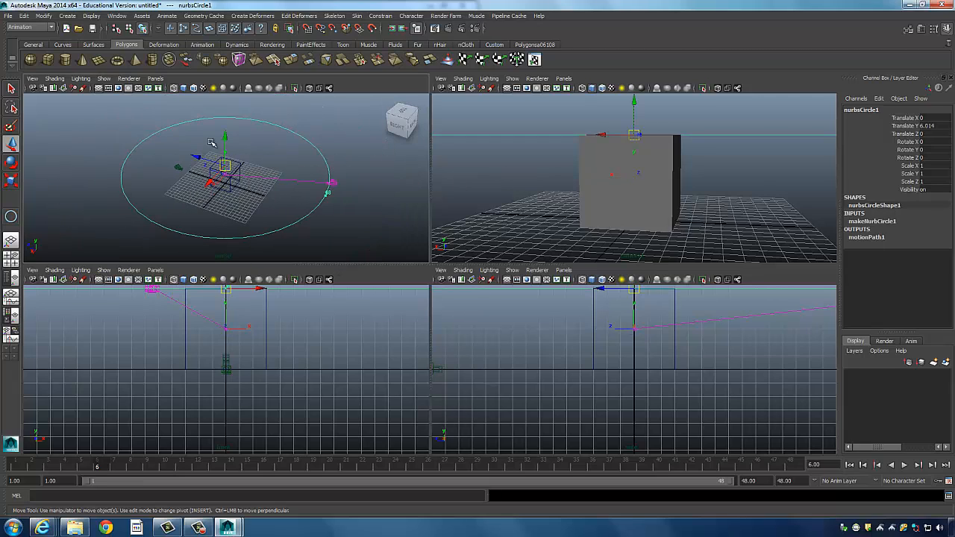
pyautogui.moveTo(227, 135); pyautogui.dragTo(244, 118)
pyautogui.click(763, 179)
# - Maximize the orbiting camera's view, play the animation back and stop it, and select the cube
pyautogui.press('space')
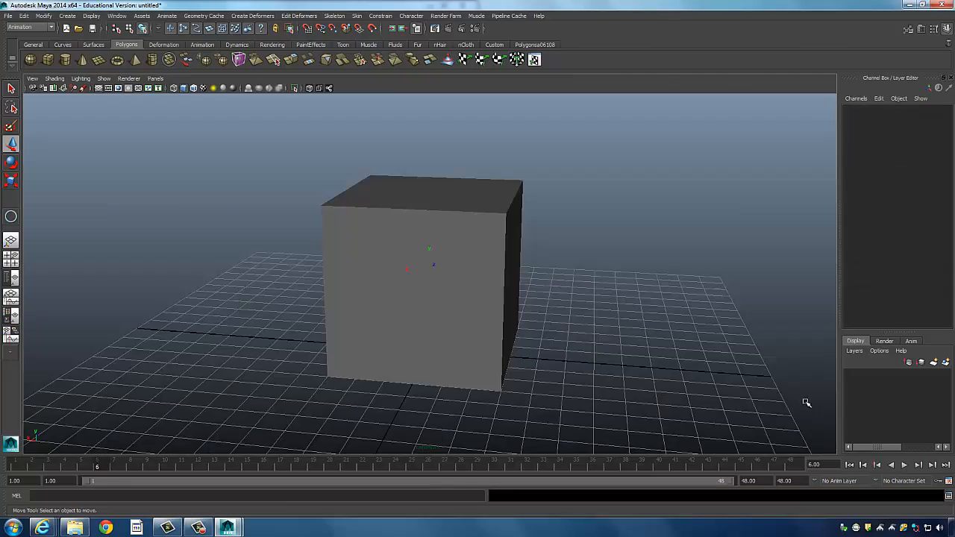
pyautogui.click(901, 465)
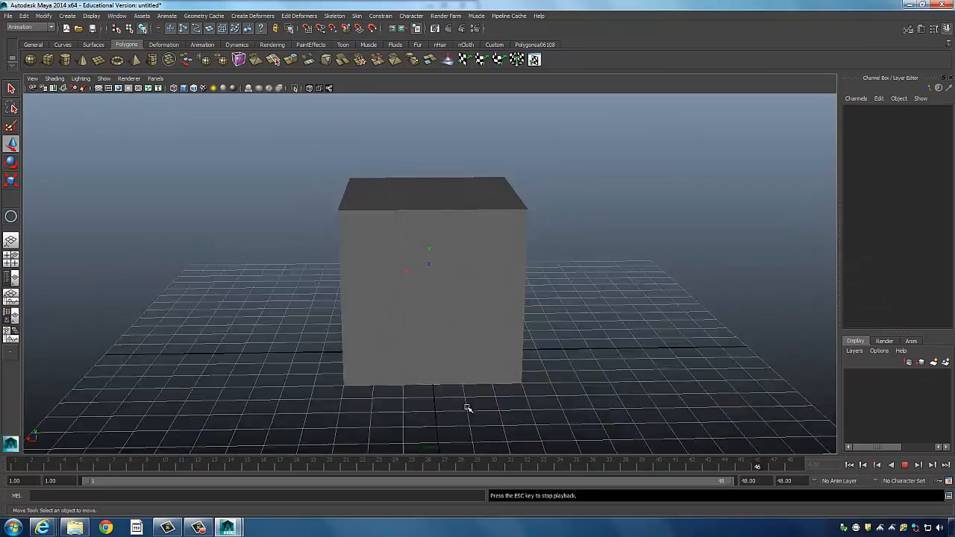
pyautogui.press('Escape')
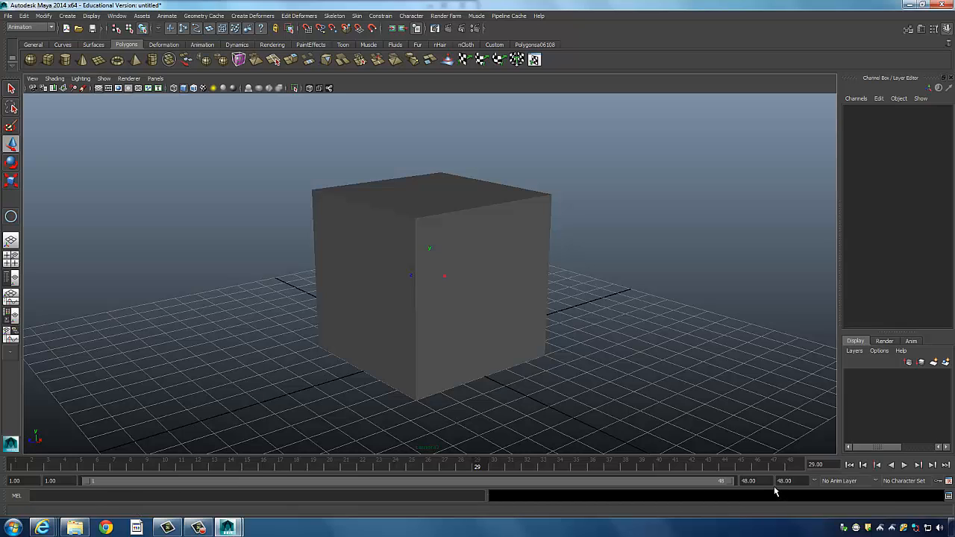
pyautogui.click(499, 305)
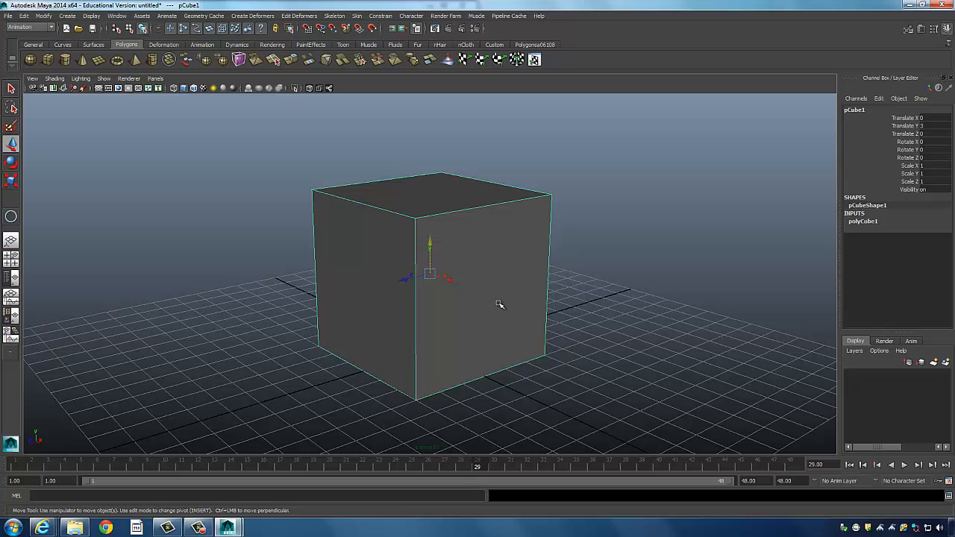
# - Examine the Time Slider, Animation and Settings preferences for playback speed and time units, and close the window
pyautogui.click(948, 482)
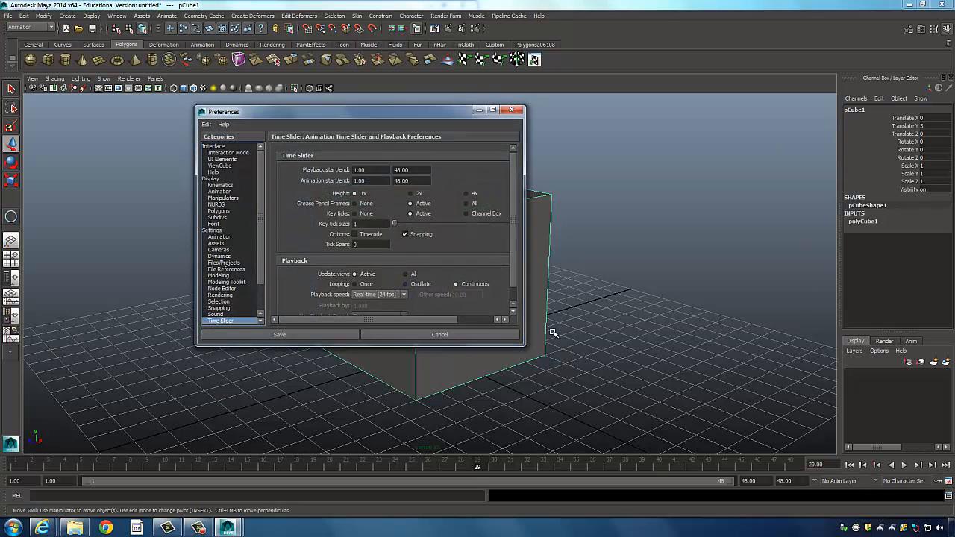
pyautogui.moveTo(526, 348); pyautogui.dragTo(585, 411)
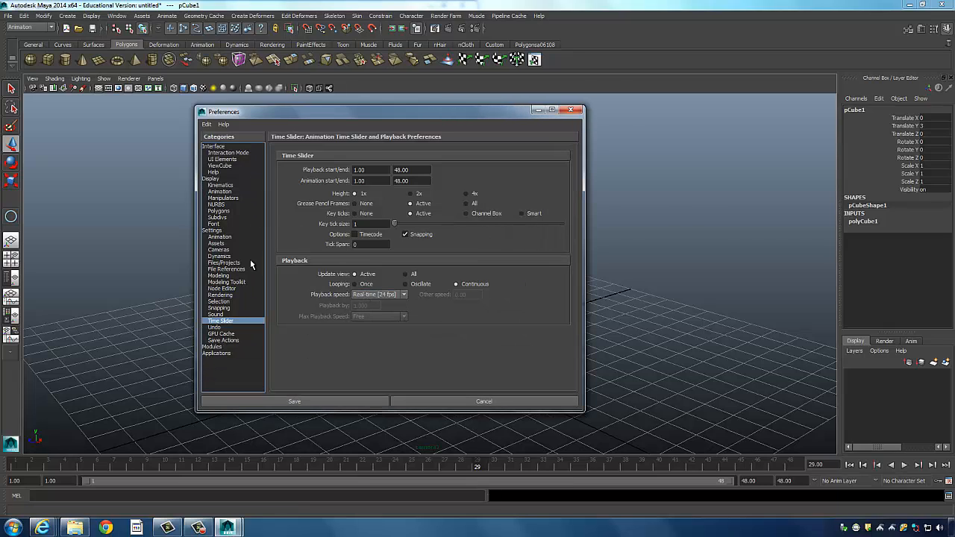
pyautogui.click(218, 237)
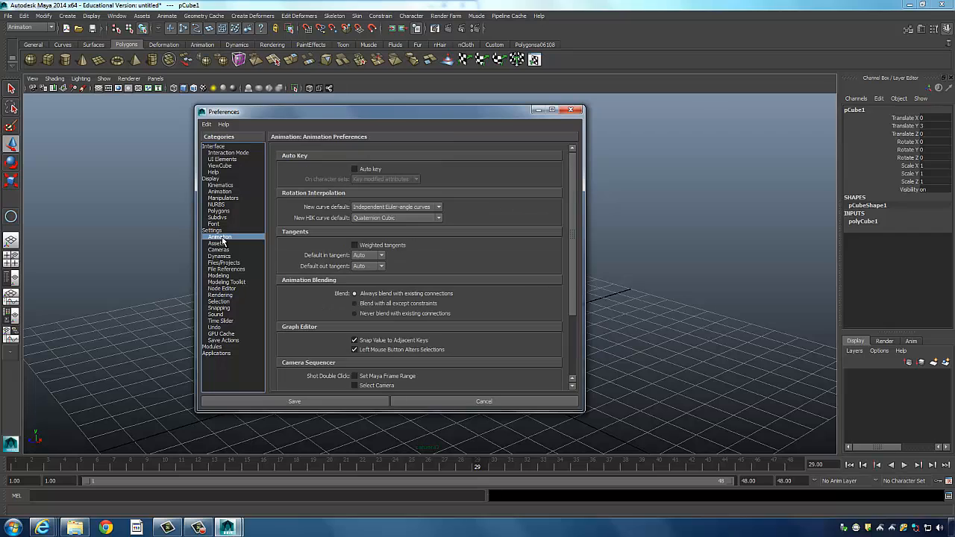
pyautogui.click(213, 230)
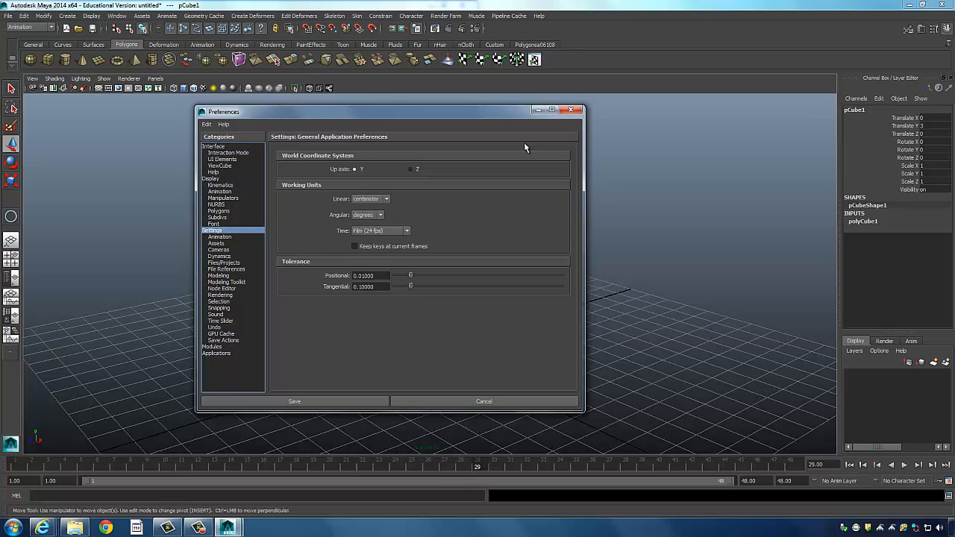
pyautogui.click(570, 110)
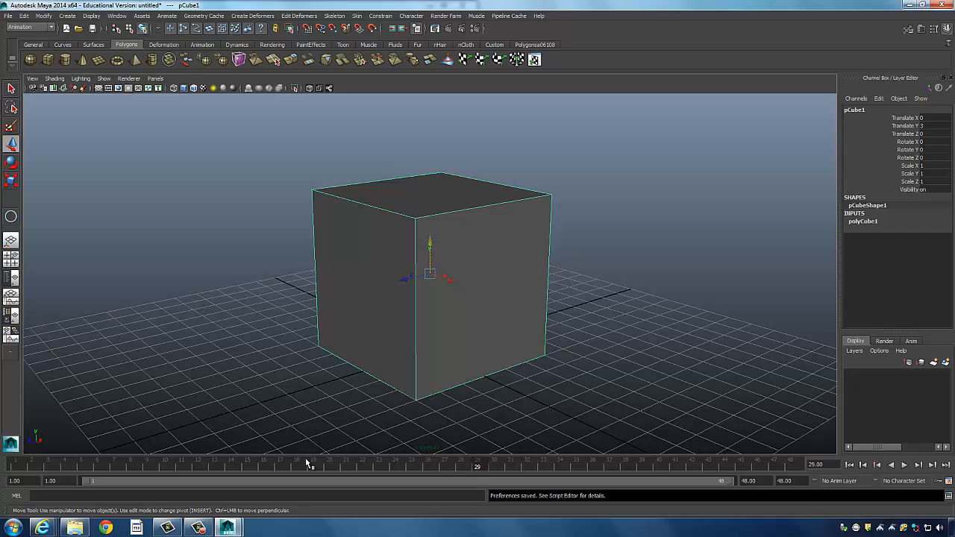
# - Open the Windows Calculator, multiply 24 by 5 to get the frame count for five seconds, and close it
pyautogui.click(22, 524)
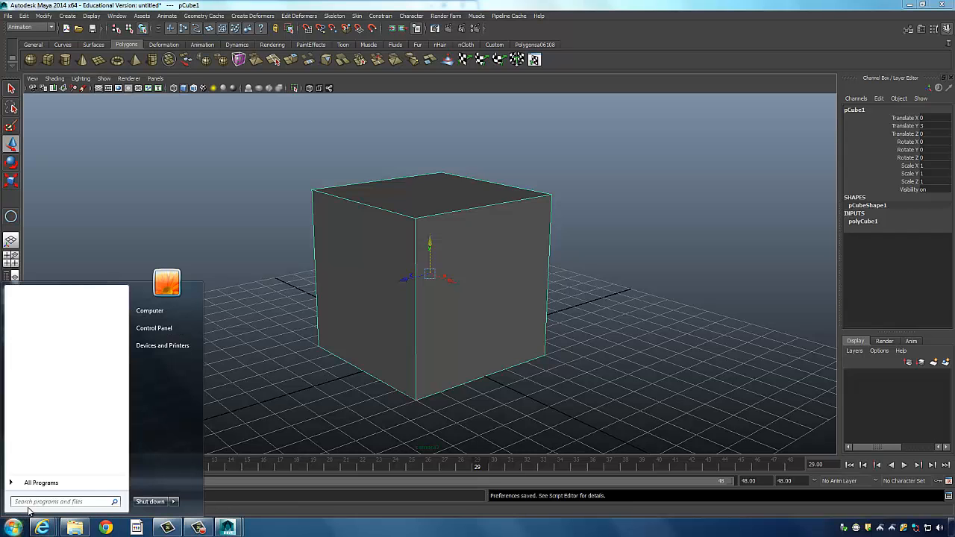
pyautogui.click(29, 508)
pyautogui.write('calcu')
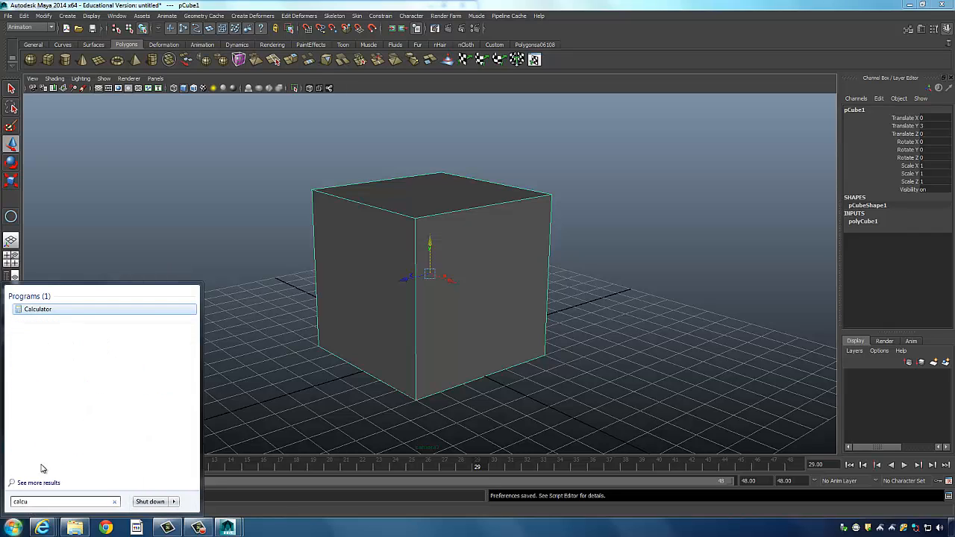
pyautogui.click(38, 309)
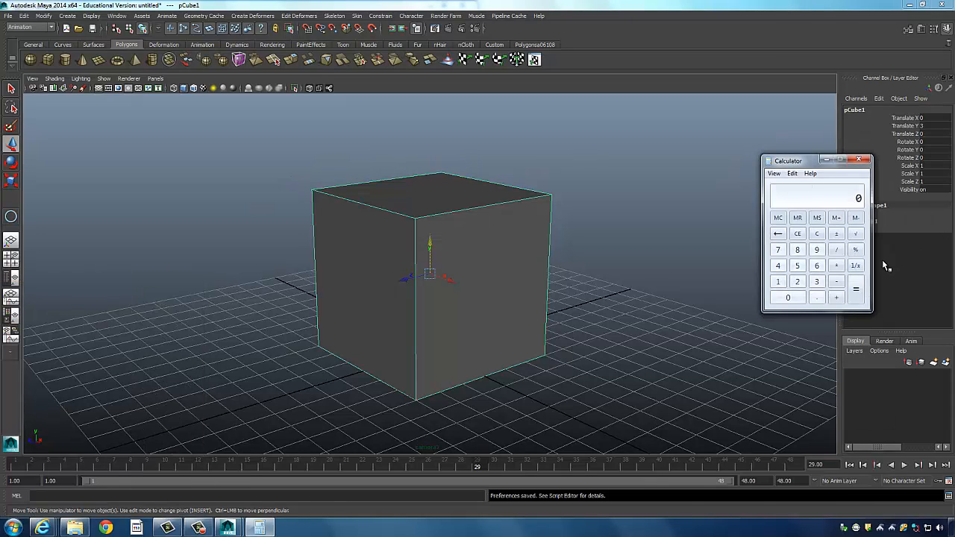
pyautogui.click(797, 281)
pyautogui.click(777, 265)
pyautogui.click(836, 266)
pyautogui.click(797, 265)
pyautogui.click(856, 289)
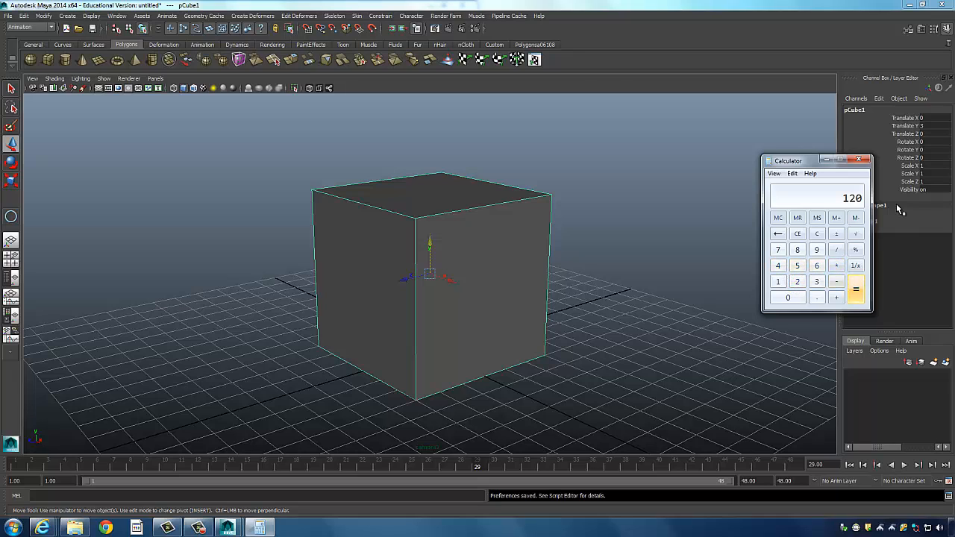
pyautogui.click(857, 159)
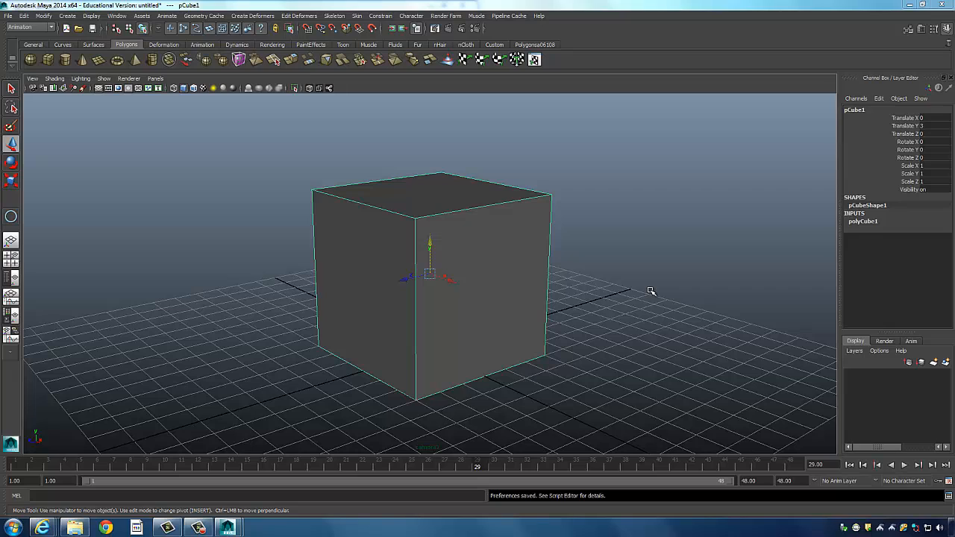
# - Set the current frame to 120, and extend the animation end time and playback range to frame 120
pyautogui.click(816, 464)
pyautogui.write('120')
pyautogui.press('Return')
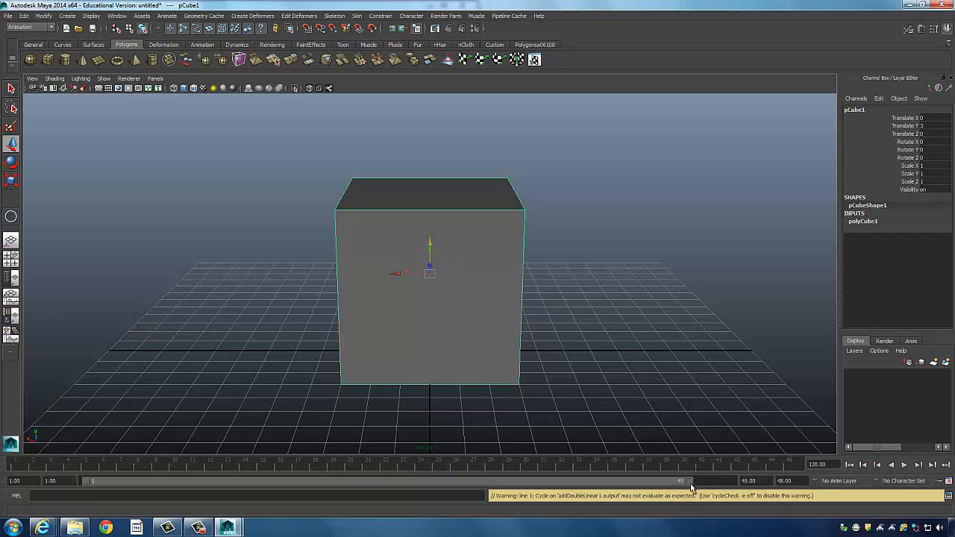
pyautogui.doubleClick(791, 481)
pyautogui.write('120')
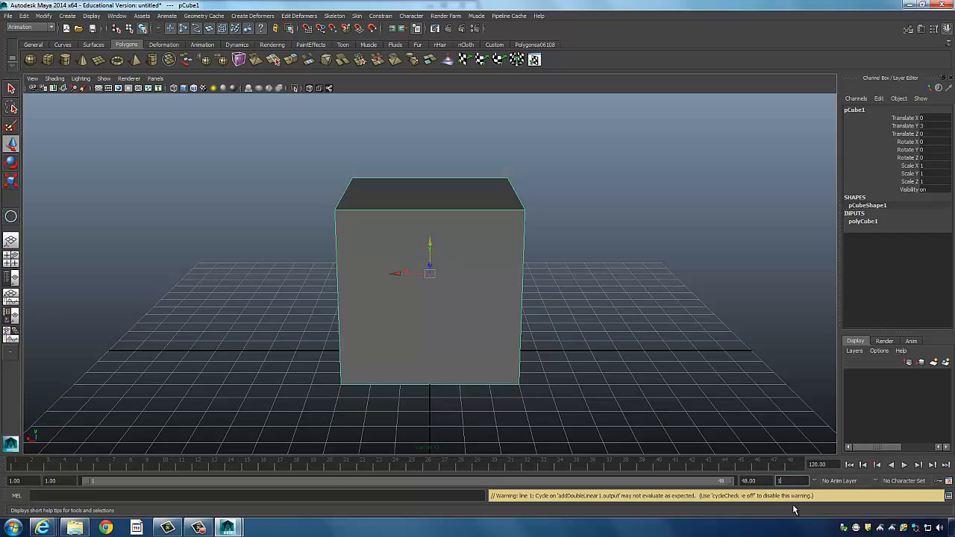
pyautogui.press('Return')
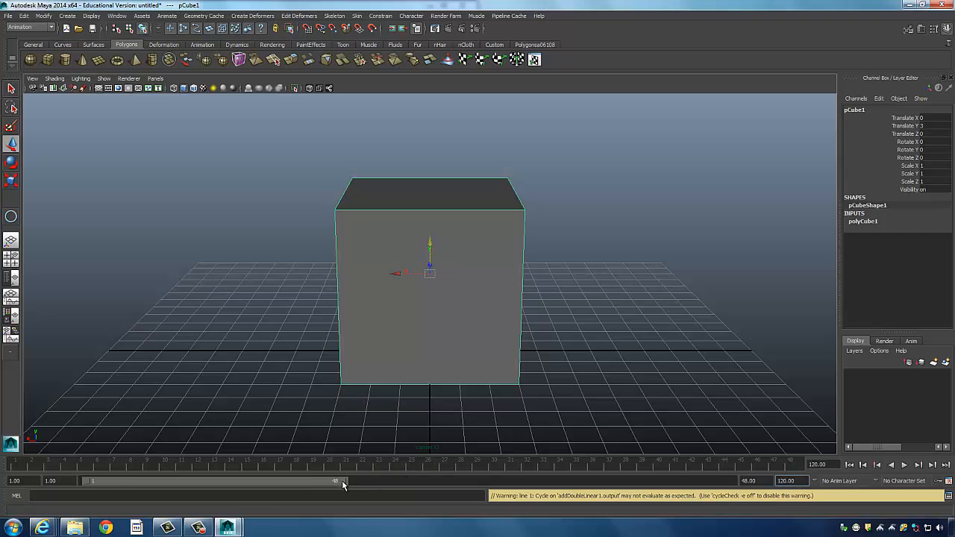
pyautogui.moveTo(343, 481); pyautogui.dragTo(735, 481)
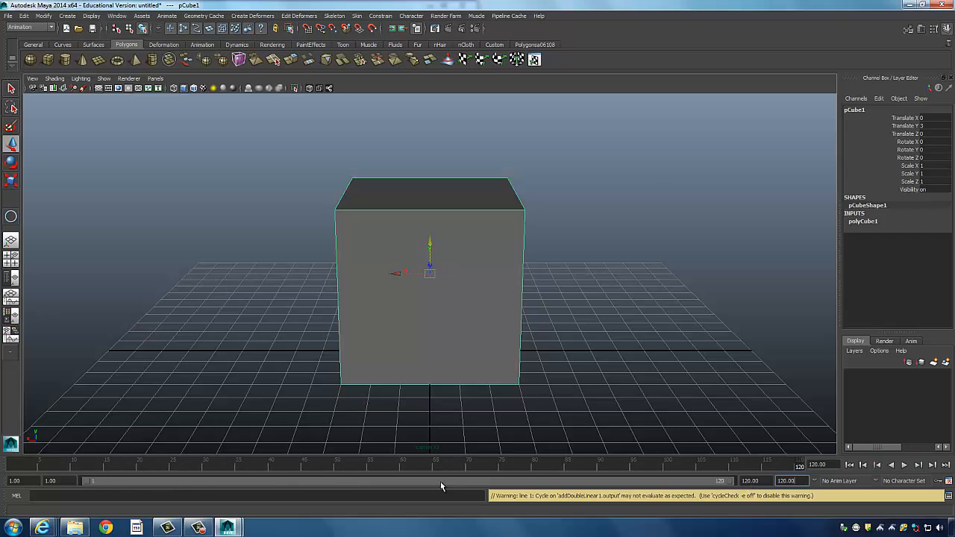
# - Play the animation over the 120-frame range, stop it, and return to the four-view layout
pyautogui.hotkey('alt', 'v')
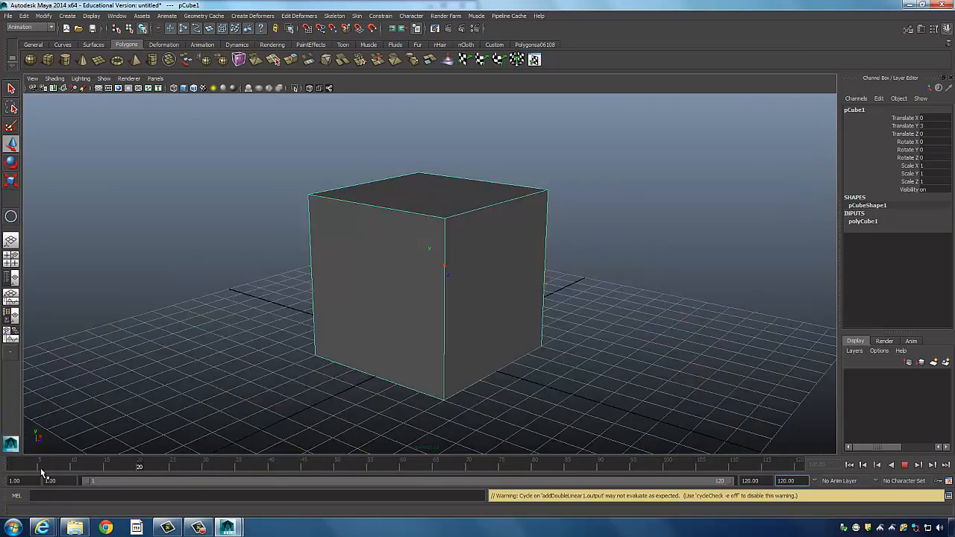
pyautogui.hotkey('alt', 'v')
pyautogui.press('space')
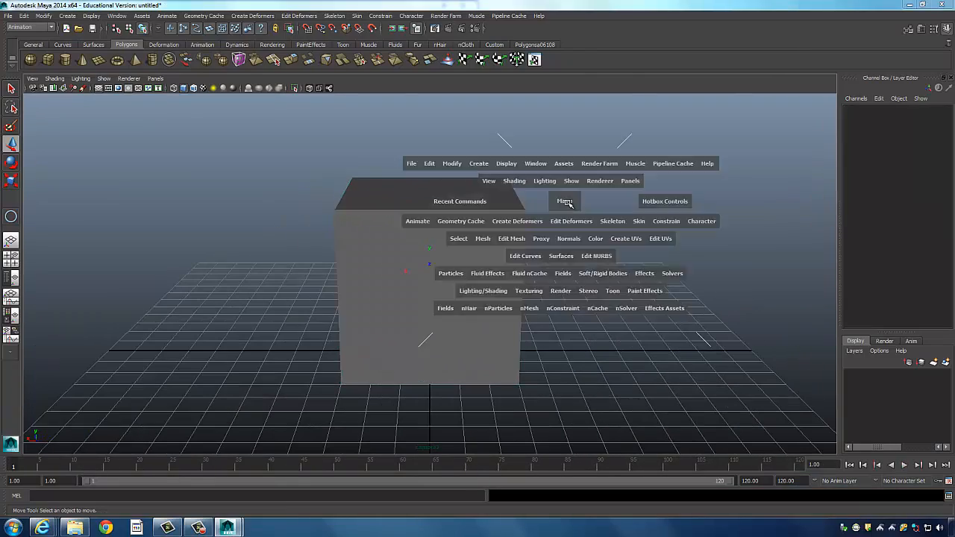
# - Select the NURBS circle in the perspective view and replace the side view with the Graph Editor
pyautogui.click(296, 214)
pyautogui.keyDown('alt'); pyautogui.moveTo(296, 213); pyautogui.dragTo(380, 176); pyautogui.keyUp('alt')
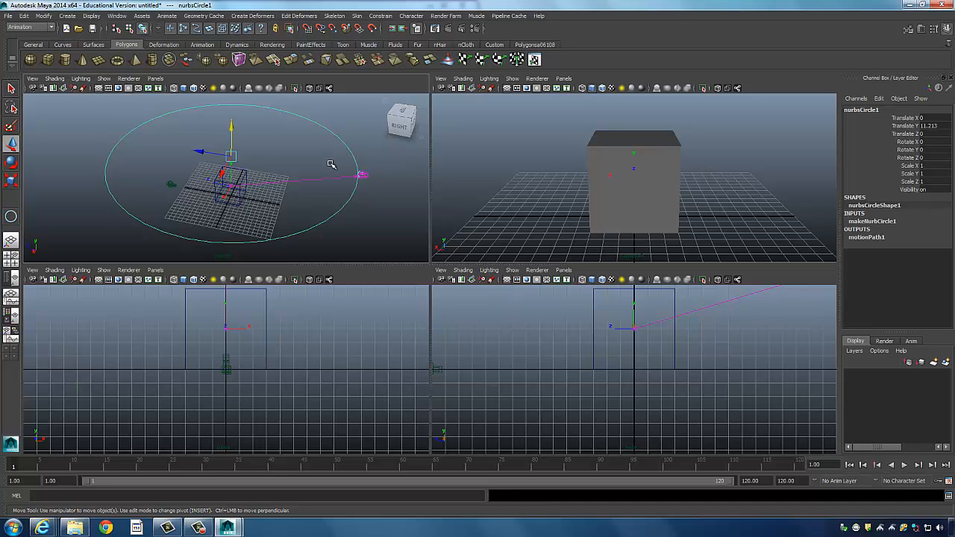
pyautogui.keyDown('alt'); pyautogui.moveTo(331, 164); pyautogui.dragTo(322, 173); pyautogui.keyUp('alt')
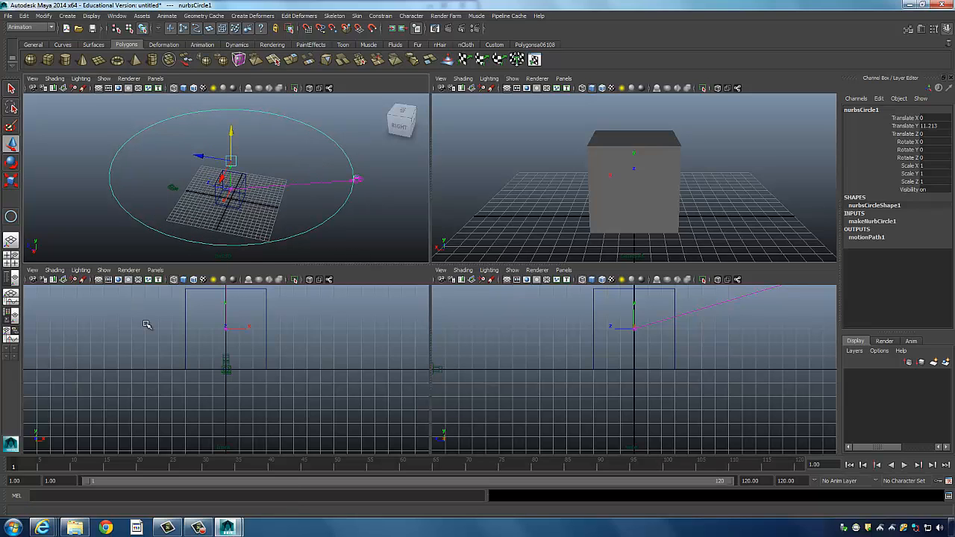
pyautogui.click(563, 270)
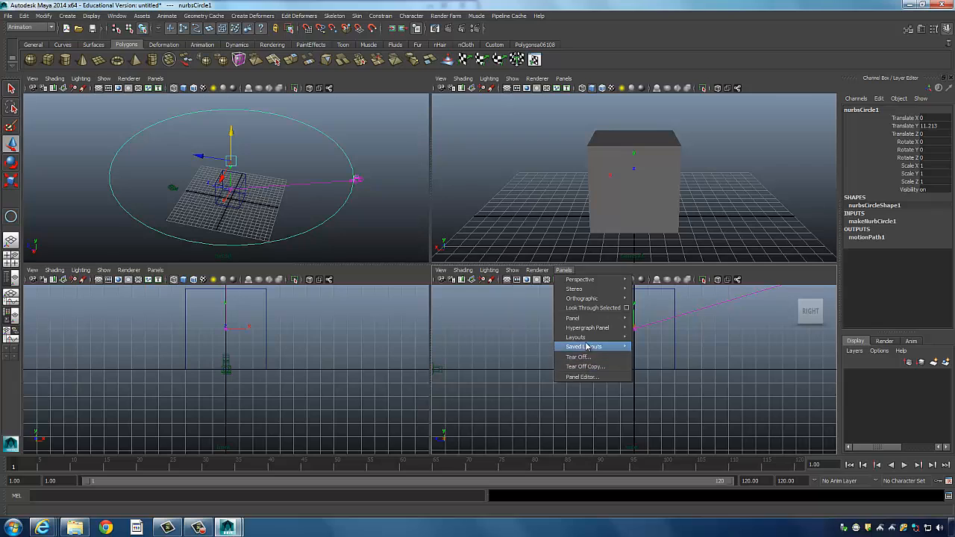
pyautogui.moveTo(596, 318)
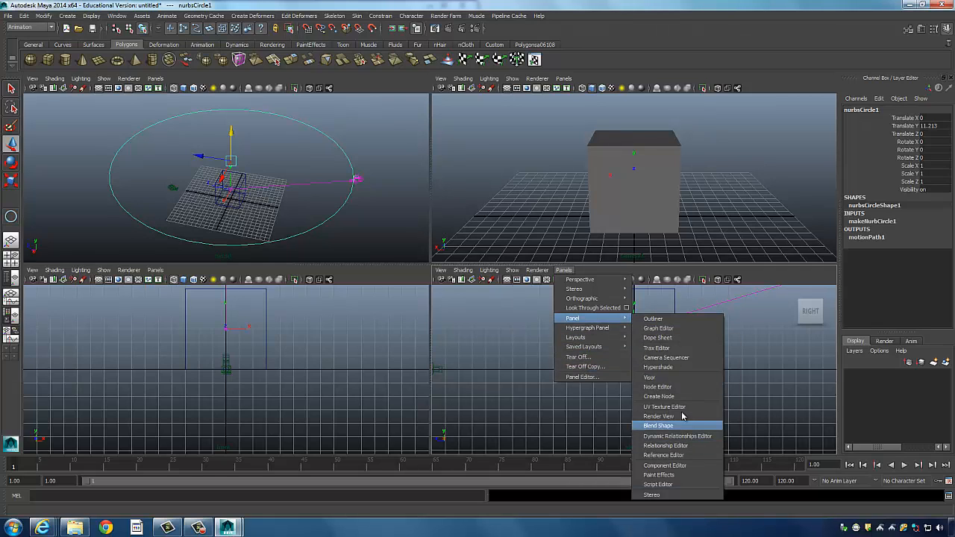
pyautogui.click(659, 328)
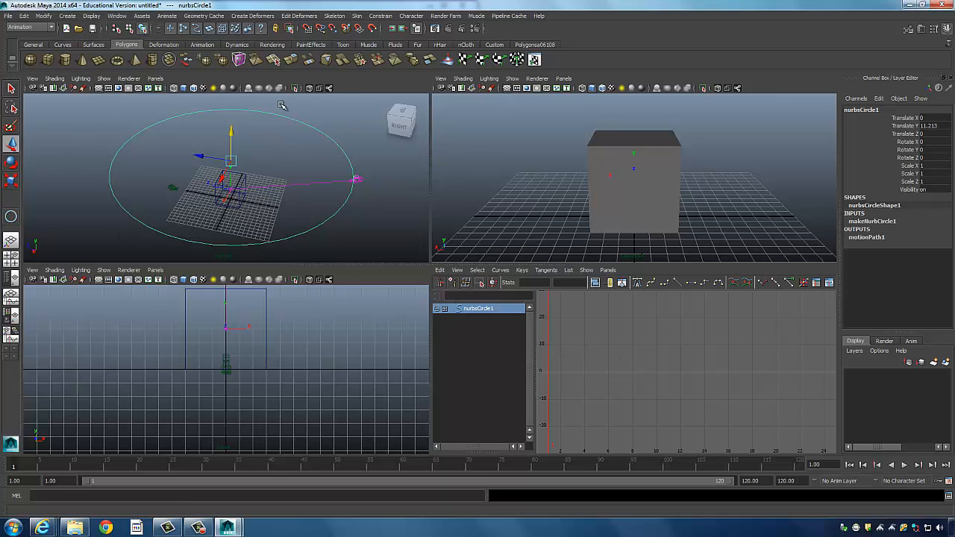
# - Select the camera on the circle and frame its motion path curve in the Graph Editor
pyautogui.click(356, 179)
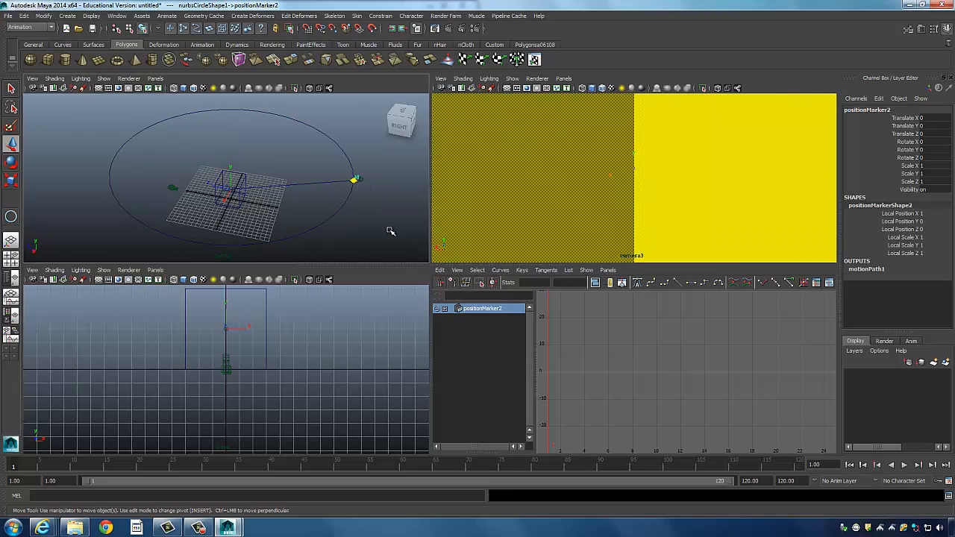
pyautogui.click(362, 182)
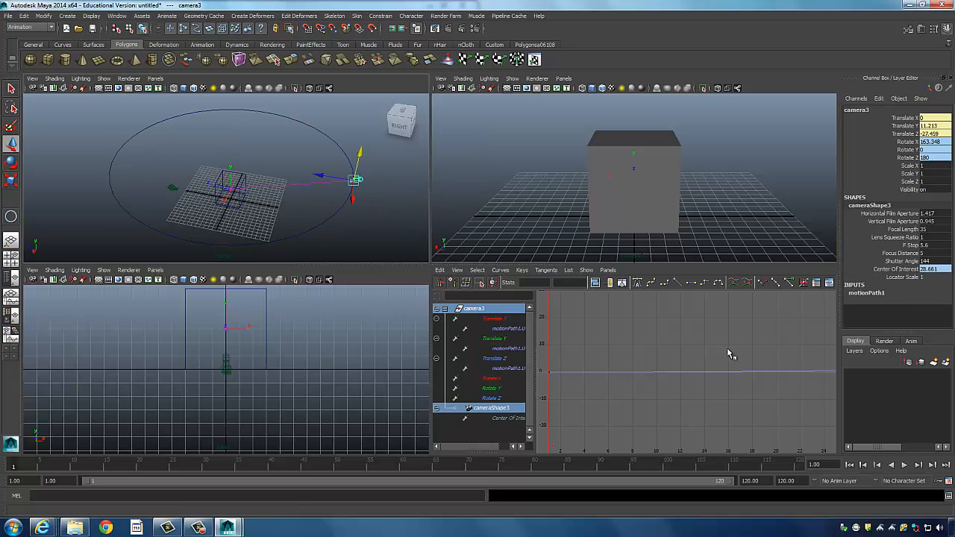
pyautogui.press('f')
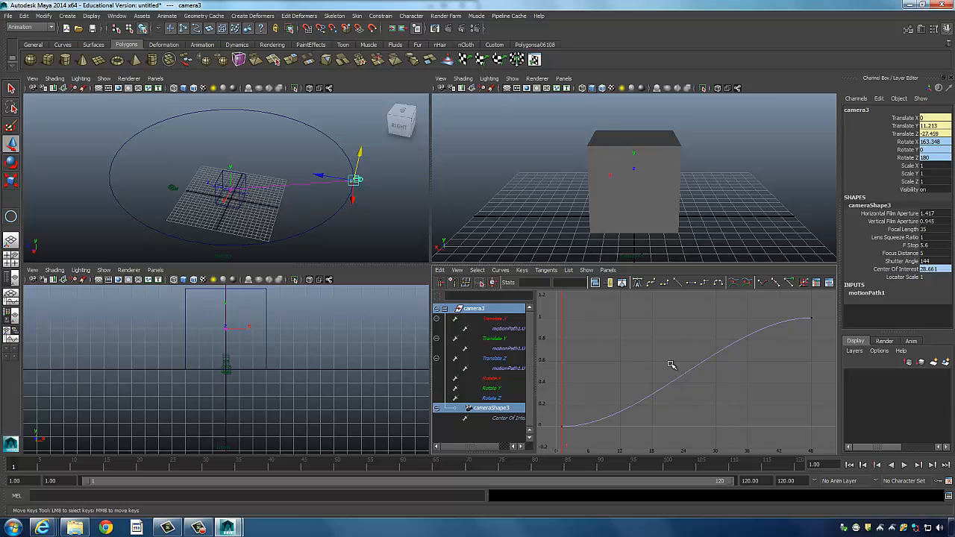
# - Move the end key of the camera's motion path curve to frame 120 in the Graph Editor, keeping its value at 1
pyautogui.moveTo(673, 342); pyautogui.dragTo(713, 389)
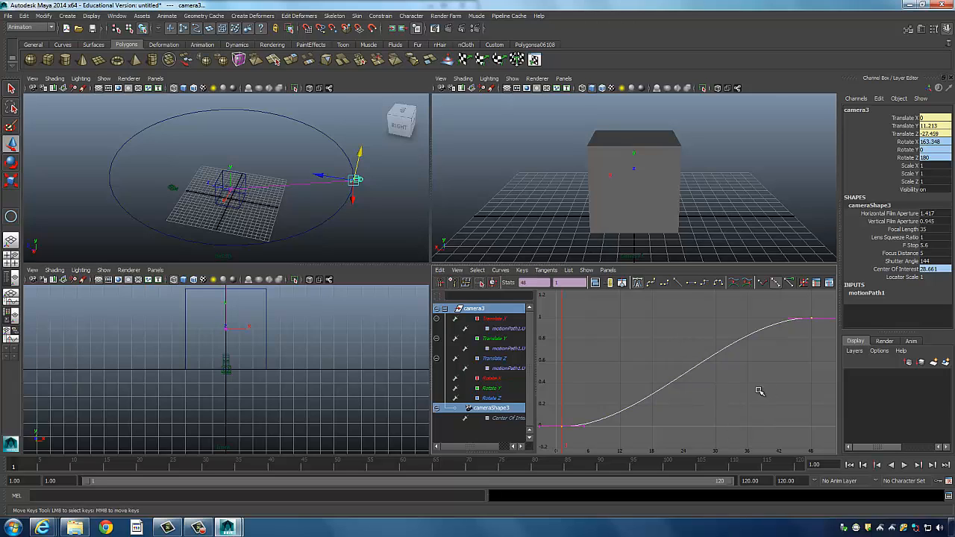
pyautogui.scroll(-5, 746, 369)
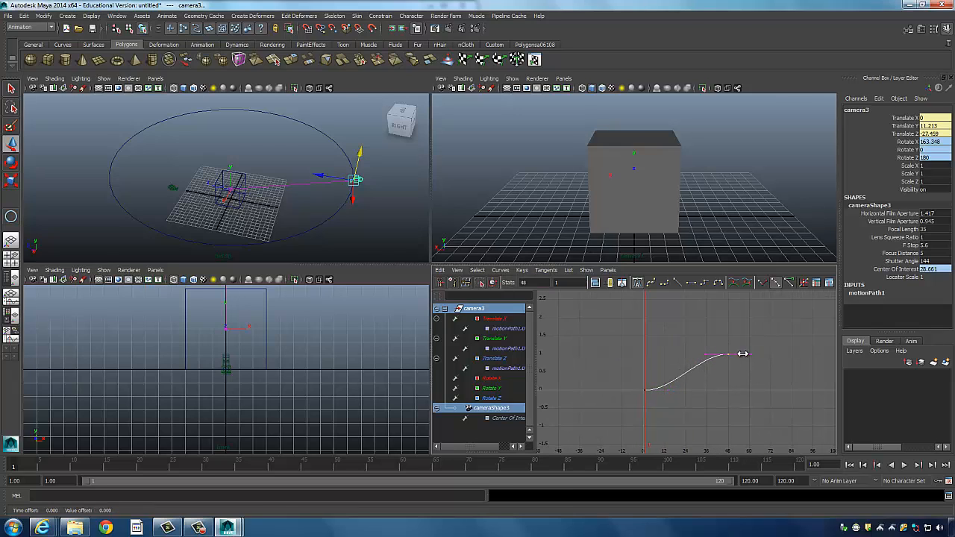
pyautogui.moveTo(742, 354); pyautogui.dragTo(808, 375, button='middle')
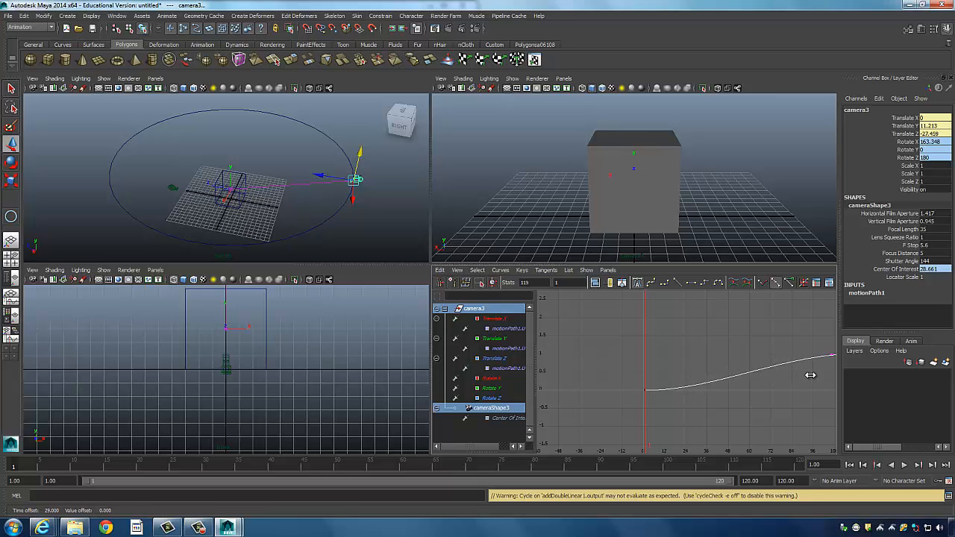
pyautogui.keyDown('alt'); pyautogui.moveTo(769, 378); pyautogui.dragTo(743, 371, button='right'); pyautogui.keyUp('alt')
pyautogui.keyDown('alt'); pyautogui.moveTo(742, 371); pyautogui.dragTo(700, 369, button='middle'); pyautogui.keyUp('alt')
pyautogui.moveTo(701, 369)
pyautogui.keyDown('alt'); pyautogui.mouseDown(button='right')
pyautogui.moveTo(726, 370)
pyautogui.moveTo(699, 379)
pyautogui.mouseUp(button='right'); pyautogui.keyUp('alt')
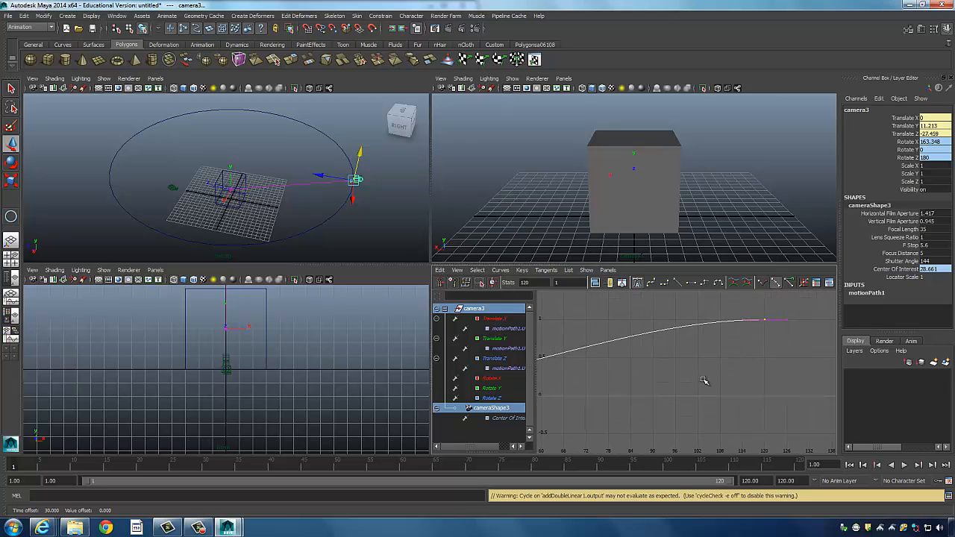
pyautogui.press('a')
pyautogui.scroll(-2, 750, 366)
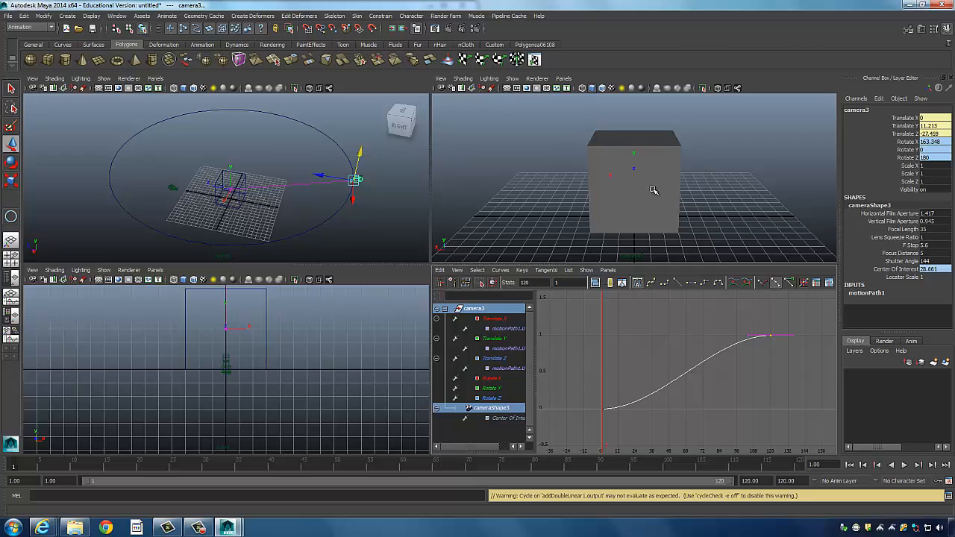
# - Play the retimed orbit in the maximized camera view, stop it, and return to the four-view layout
pyautogui.click(786, 180)
pyautogui.press('space')
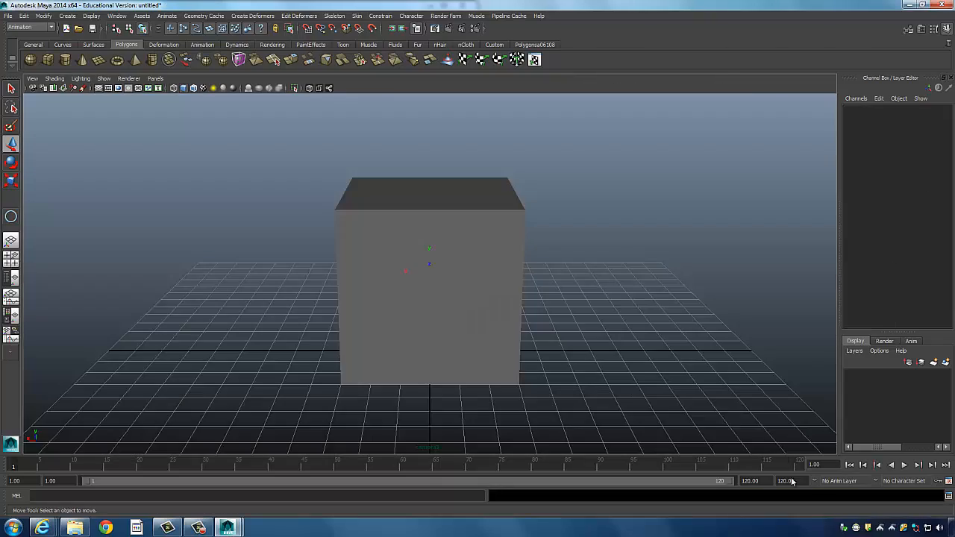
pyautogui.click(904, 465)
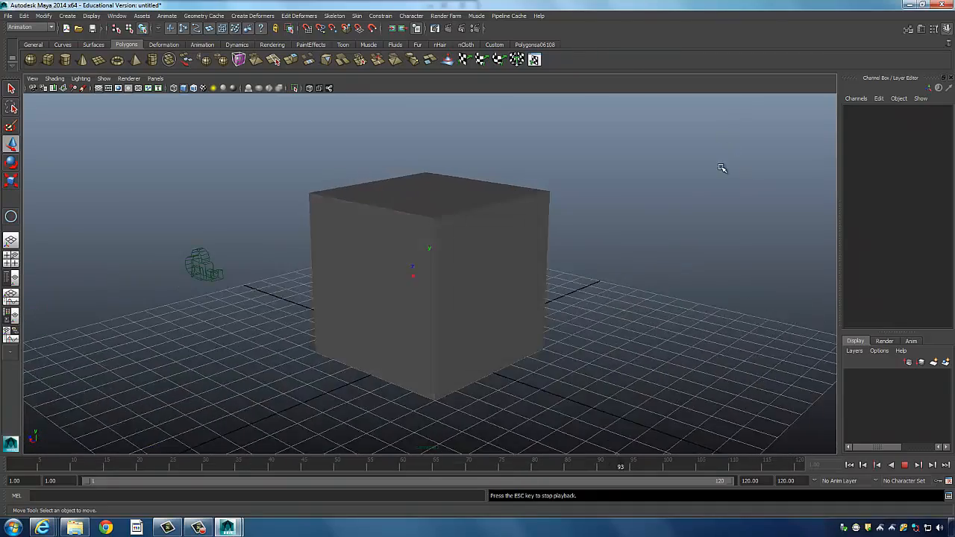
pyautogui.press('Escape')
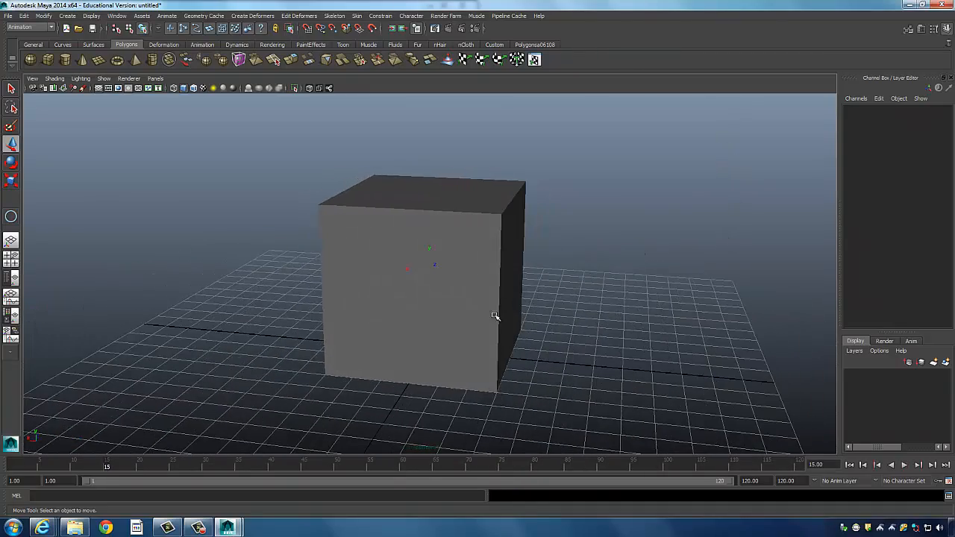
pyautogui.press('space')
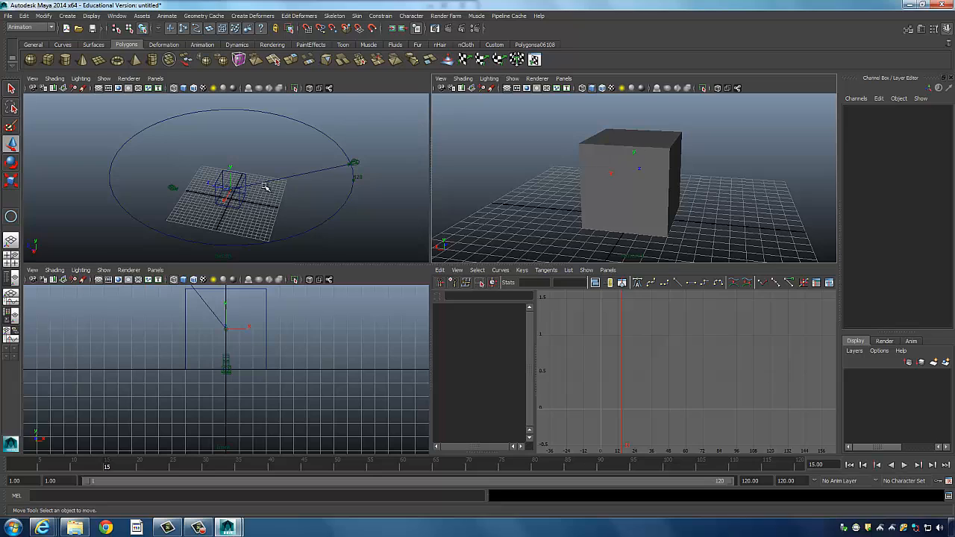
# - Select the orbiting camera and give its entire motion path curve Linear tangents in the Graph Editor
pyautogui.press('q')
pyautogui.click(356, 164)
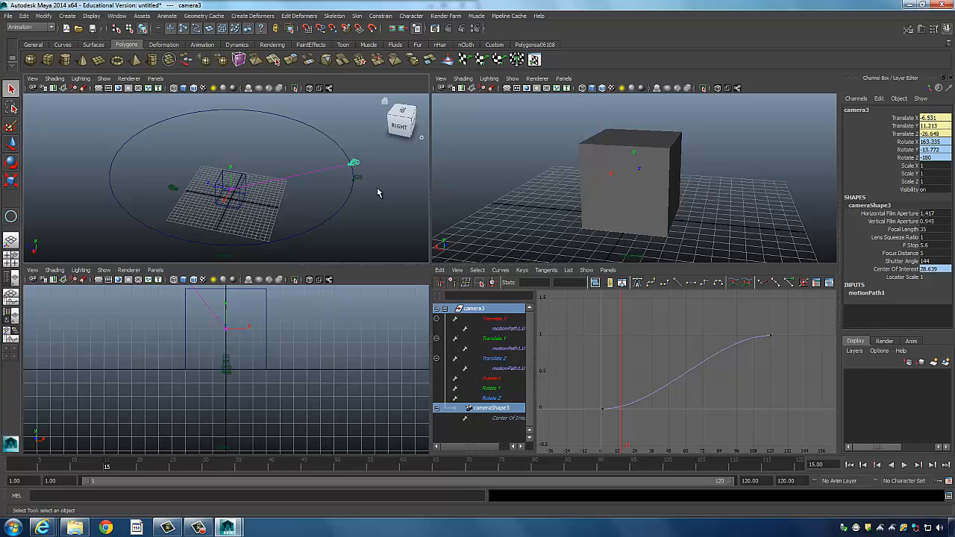
pyautogui.press('f')
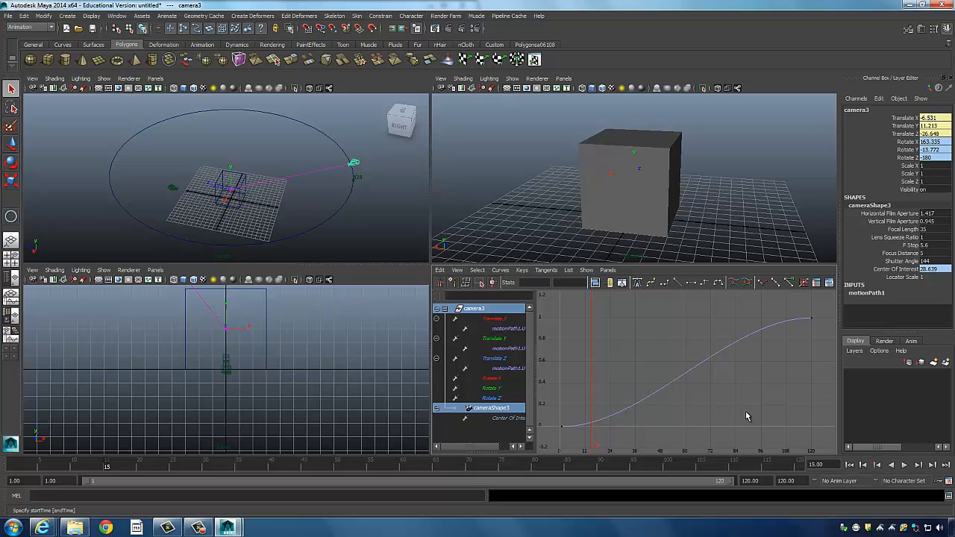
pyautogui.click(712, 375)
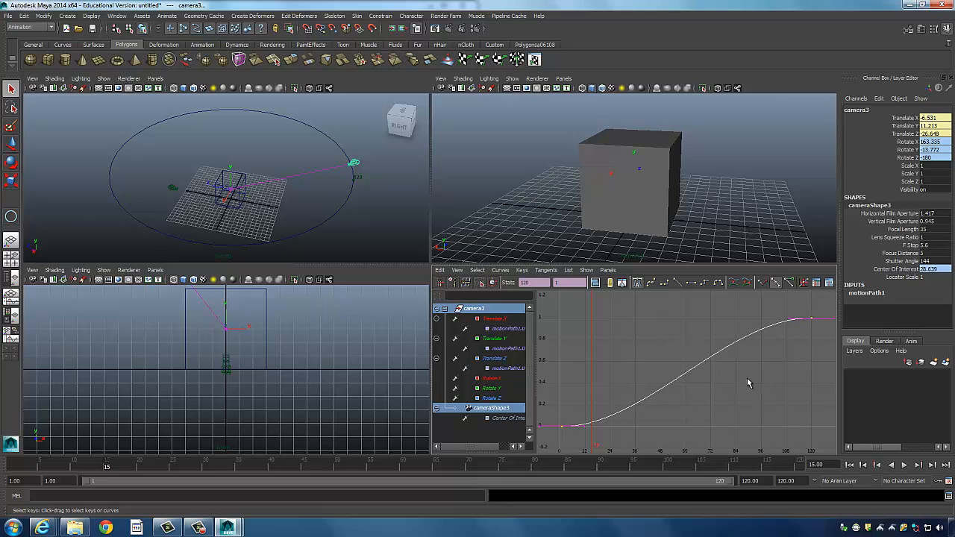
pyautogui.rightClick(736, 344)
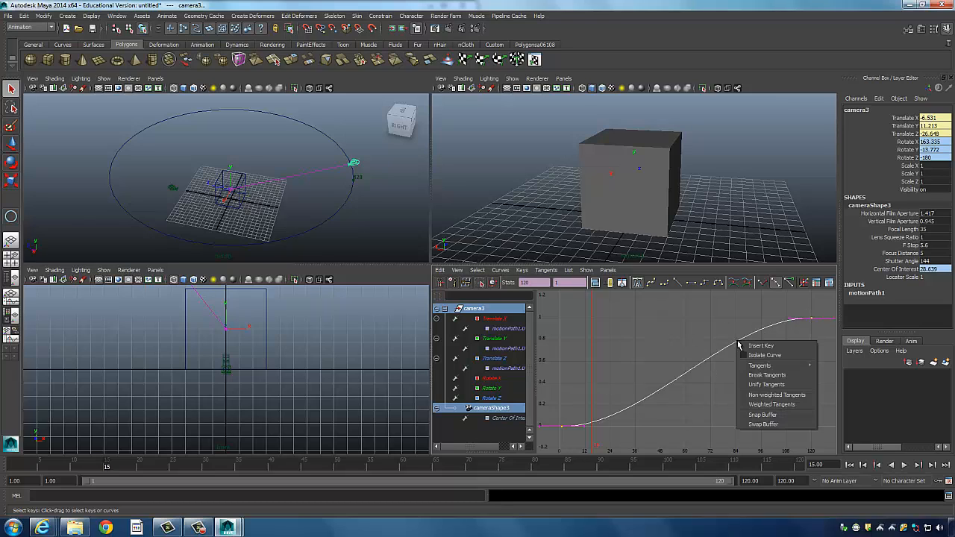
pyautogui.moveTo(756, 367)
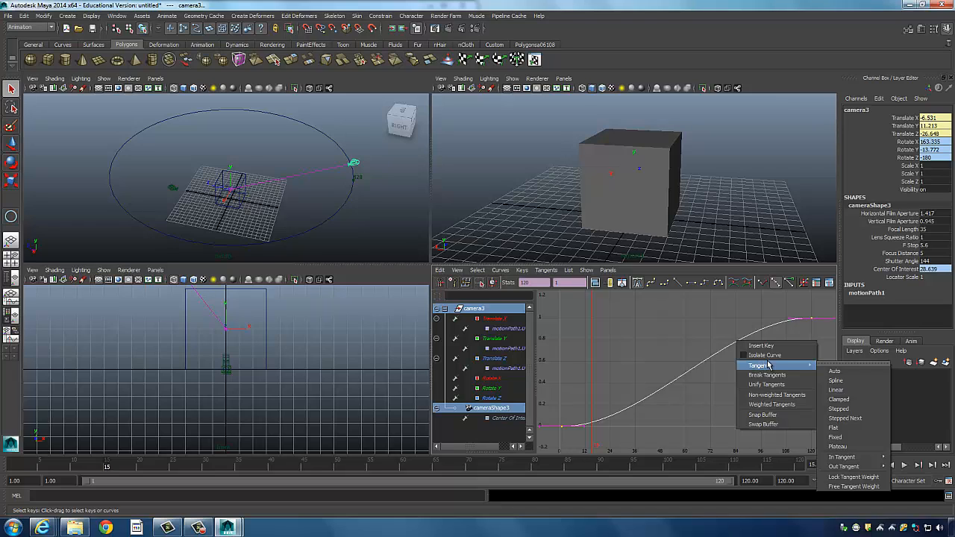
pyautogui.click(839, 391)
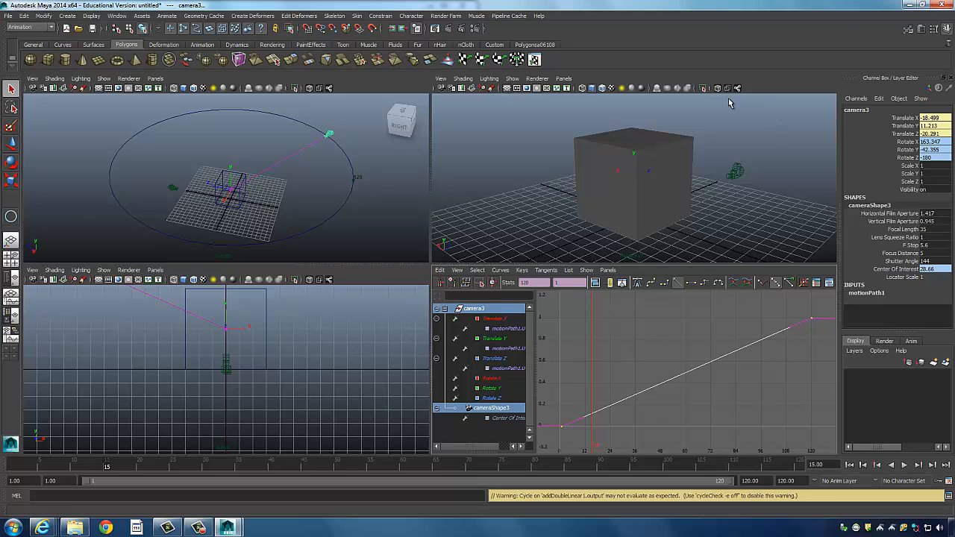
# - Play the constant-speed orbit in the maximized camera view, stop playback, and restore the four-view layout
pyautogui.click(770, 138)
pyautogui.press('space')
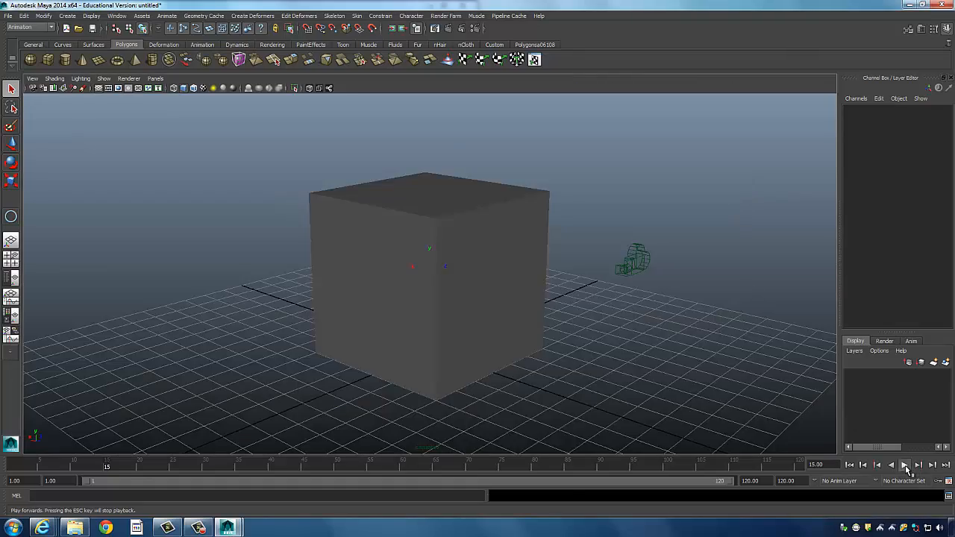
pyautogui.click(904, 464)
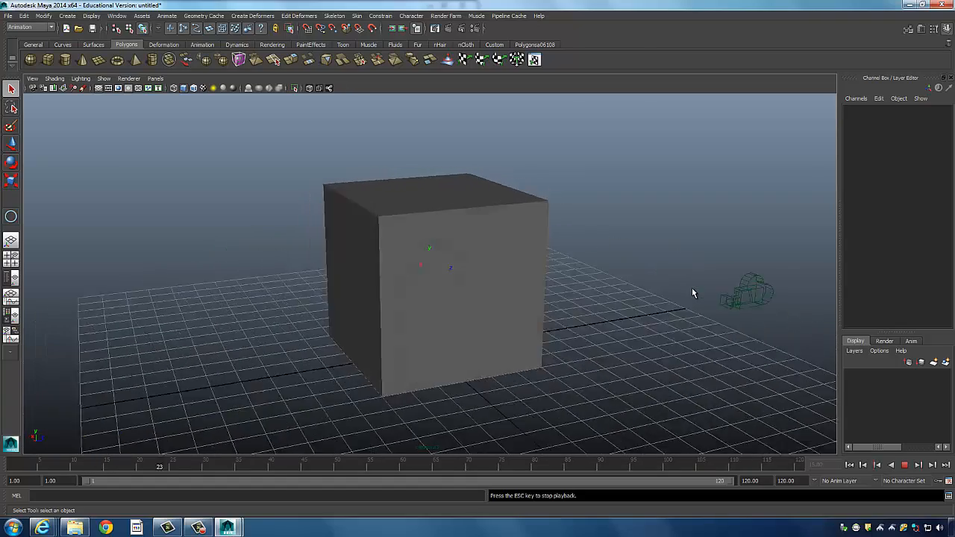
pyautogui.press('Escape')
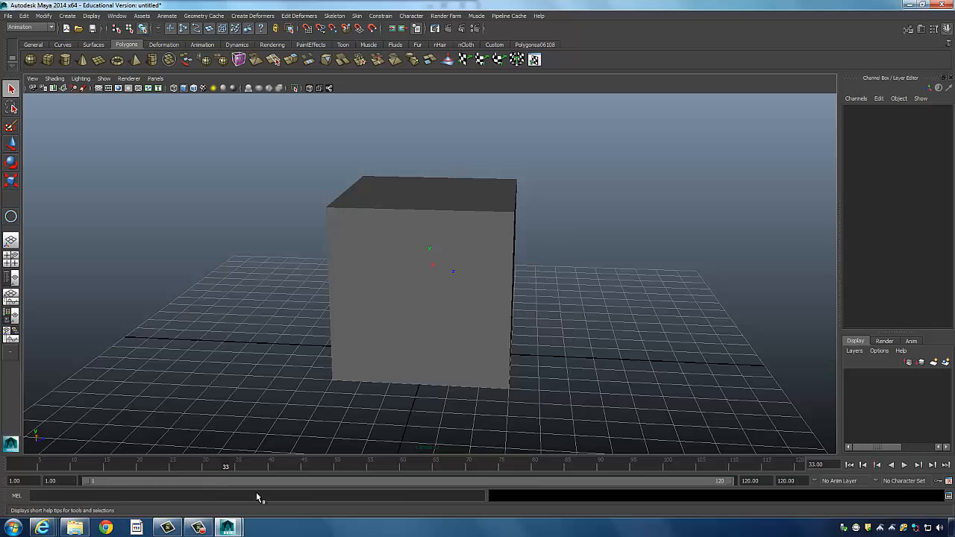
pyautogui.press('space')
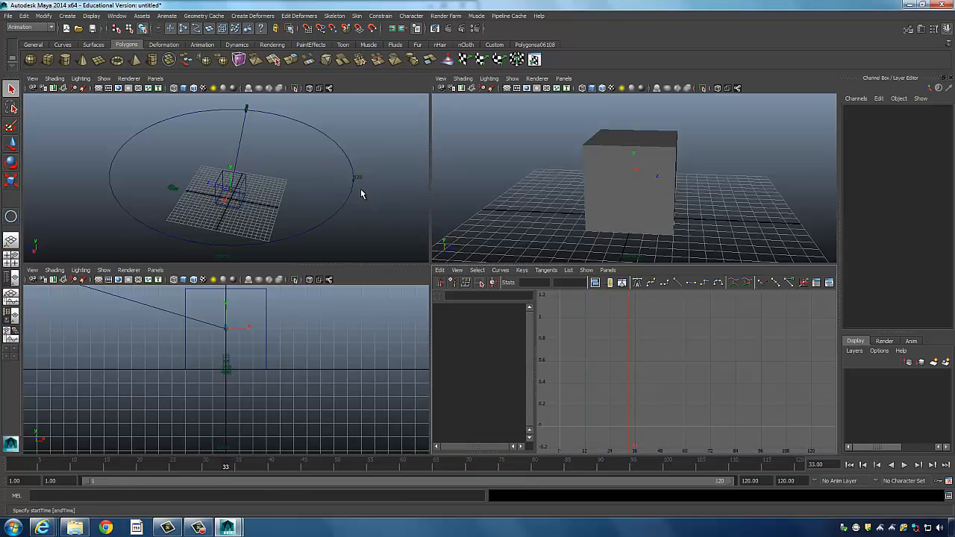
# - Select the camera and its curve's first key, and set the playback start and current time to frame 2
pyautogui.click(248, 109)
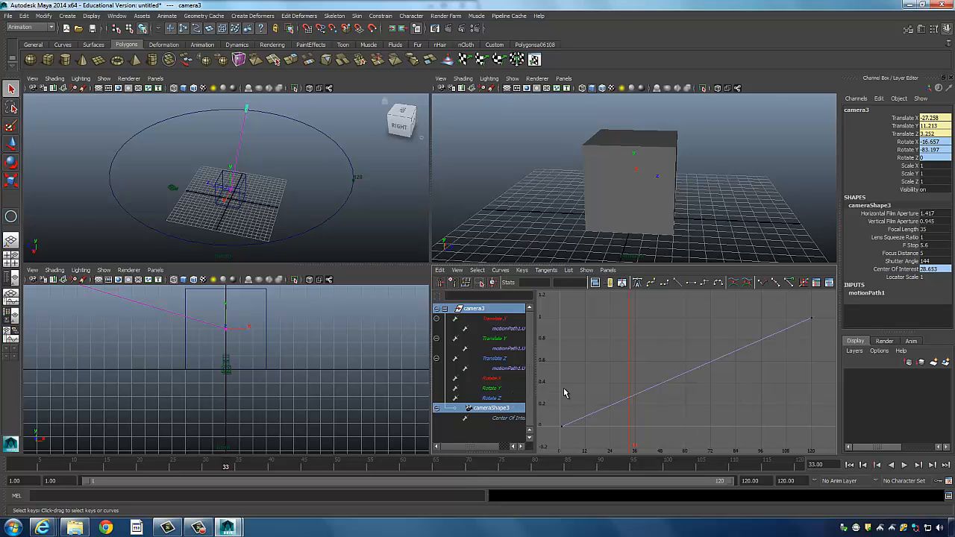
pyautogui.click(559, 431)
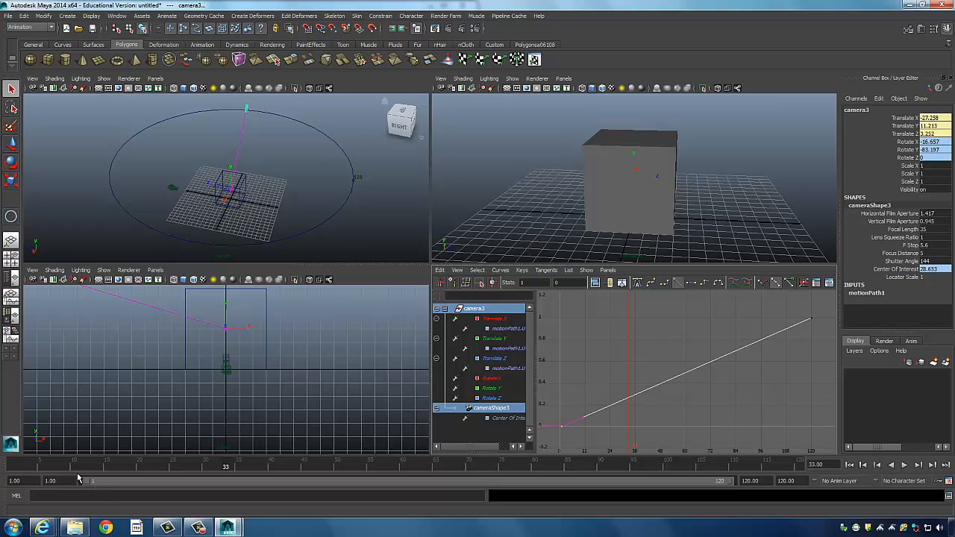
pyautogui.moveTo(90, 485); pyautogui.dragTo(96, 483)
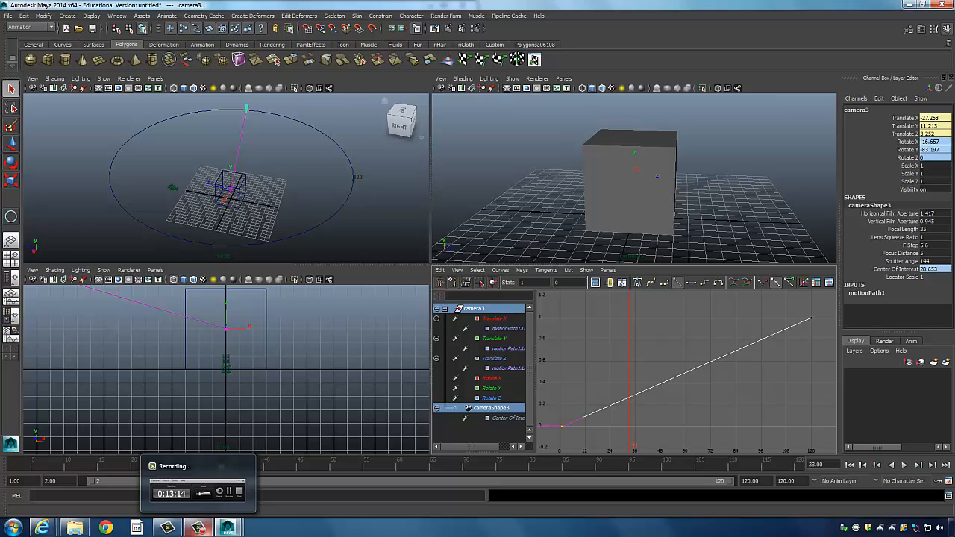
pyautogui.moveTo(97, 484)
pyautogui.mouseDown()
pyautogui.moveTo(89, 486)
pyautogui.moveTo(96, 484)
pyautogui.mouseUp()
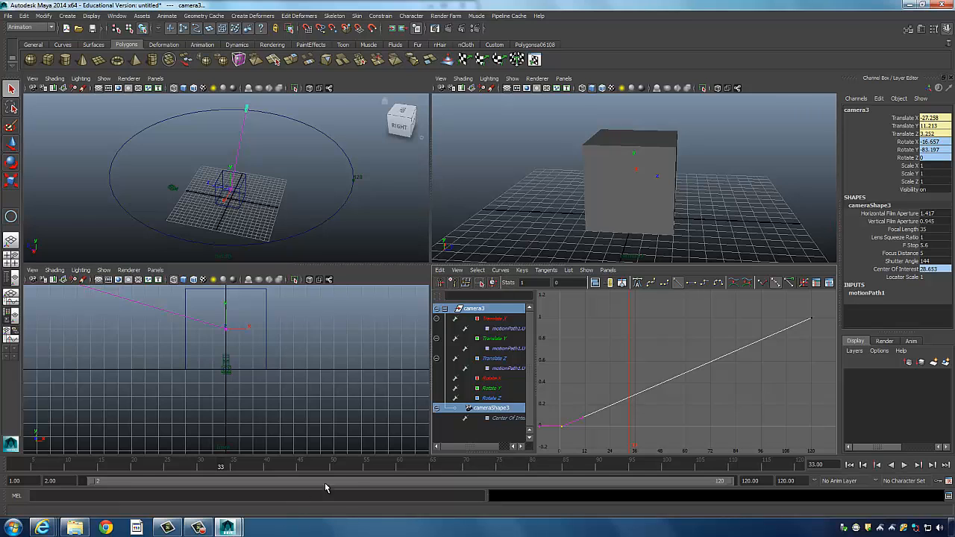
pyautogui.moveTo(188, 468); pyautogui.dragTo(9, 466)
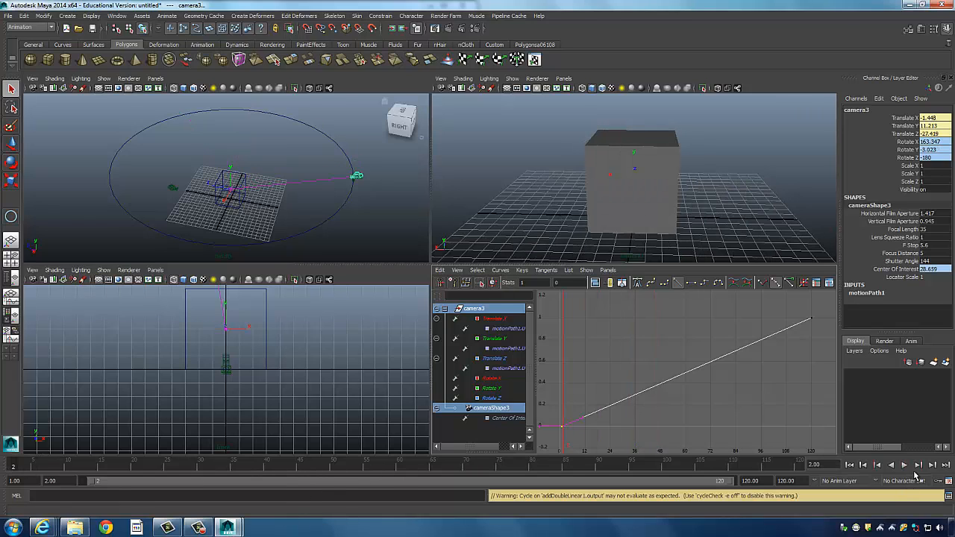
# - Play the animation from frame 2 in the maximized camera view, stop it, and return to four views
pyautogui.click(903, 466)
pyautogui.click(764, 199)
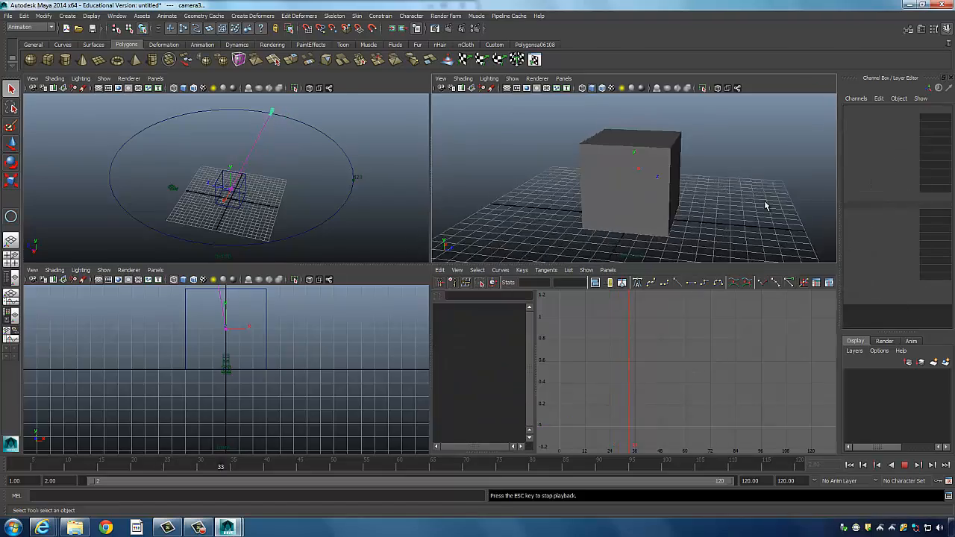
pyautogui.press('space')
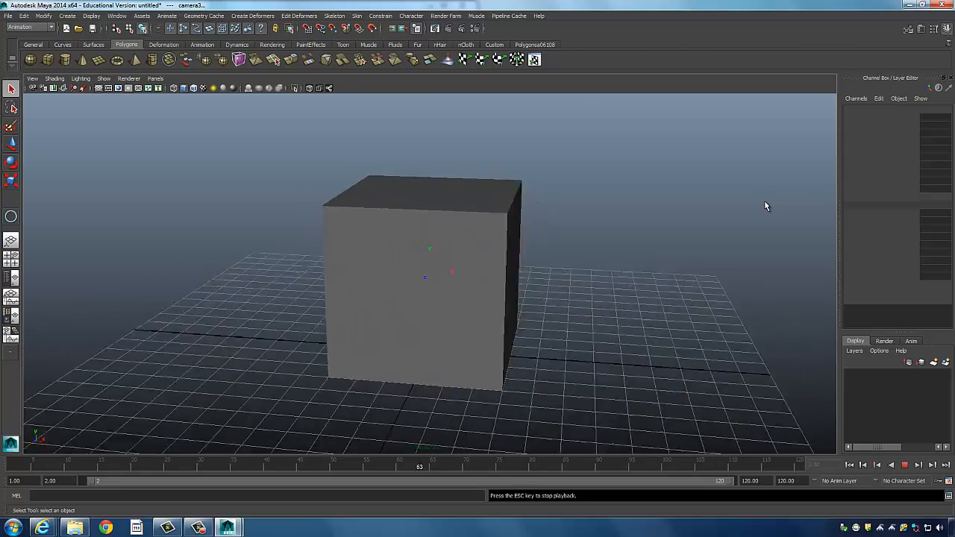
pyautogui.click(765, 202)
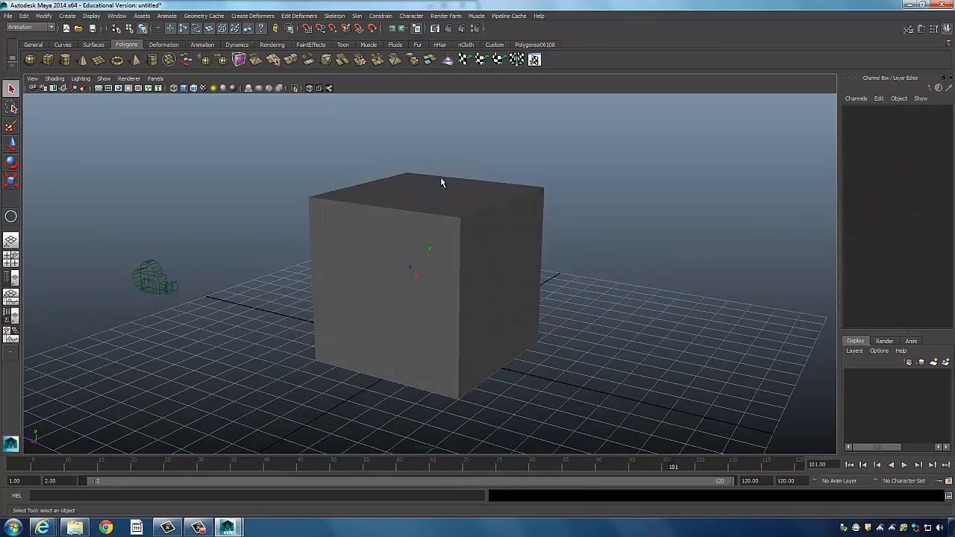
pyautogui.press('space')
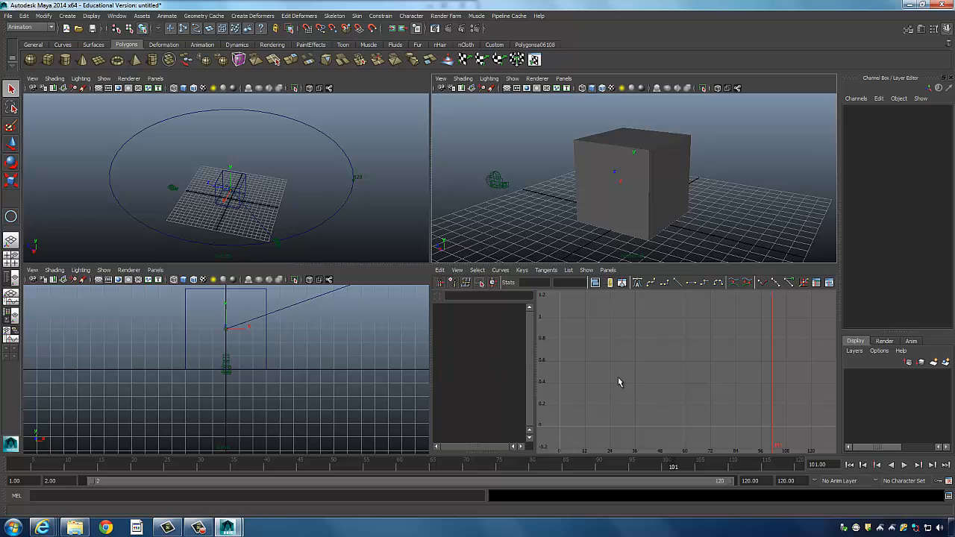
# - Select the camera and move the first key of its motion path curve to frame 0, keeping its value at 0
pyautogui.click(277, 244)
pyautogui.click(63, 466)
pyautogui.hotkey('alt', 'v')
pyautogui.moveTo(64, 466); pyautogui.dragTo(10, 467)
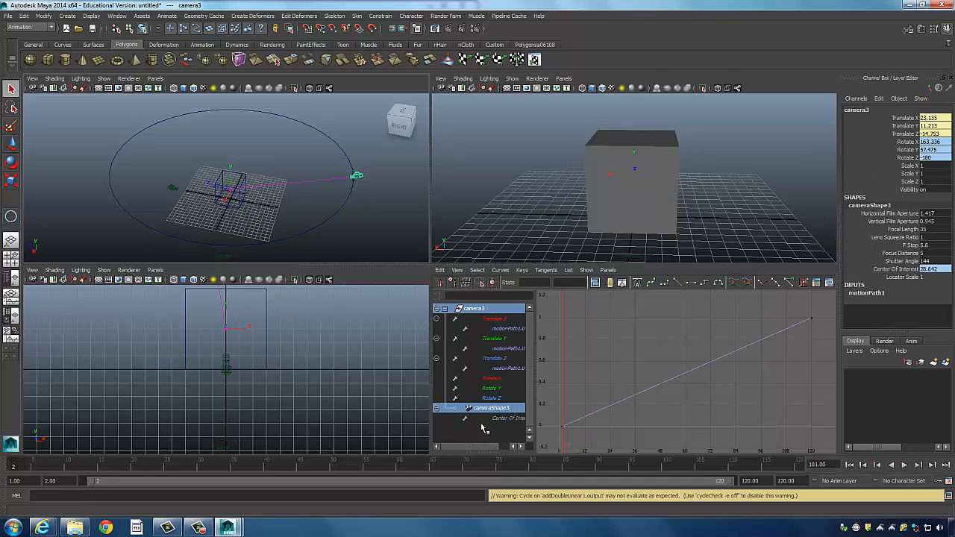
pyautogui.moveTo(551, 416); pyautogui.dragTo(573, 439)
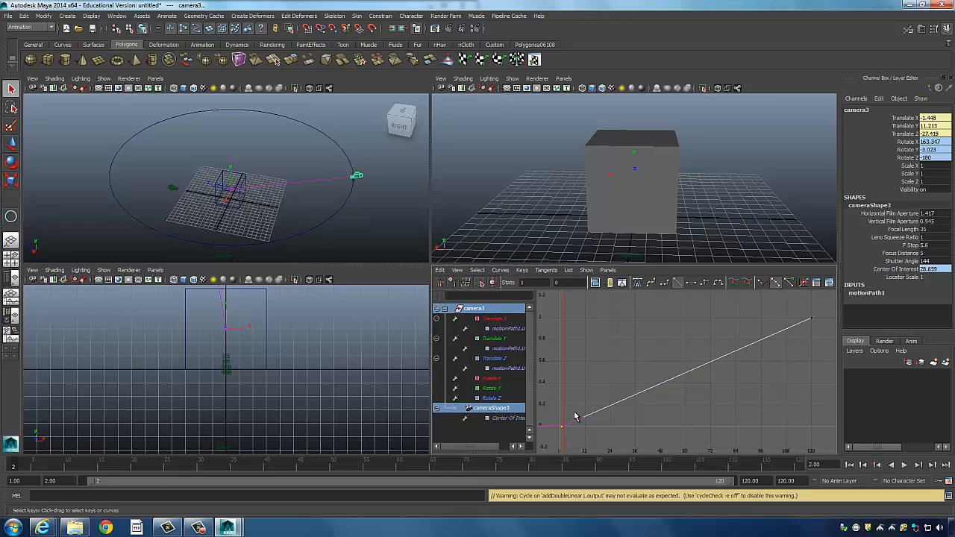
pyautogui.press('w')
pyautogui.keyDown('shift'); pyautogui.moveTo(576, 431); pyautogui.dragTo(581, 423, button='middle'); pyautogui.keyUp('shift')
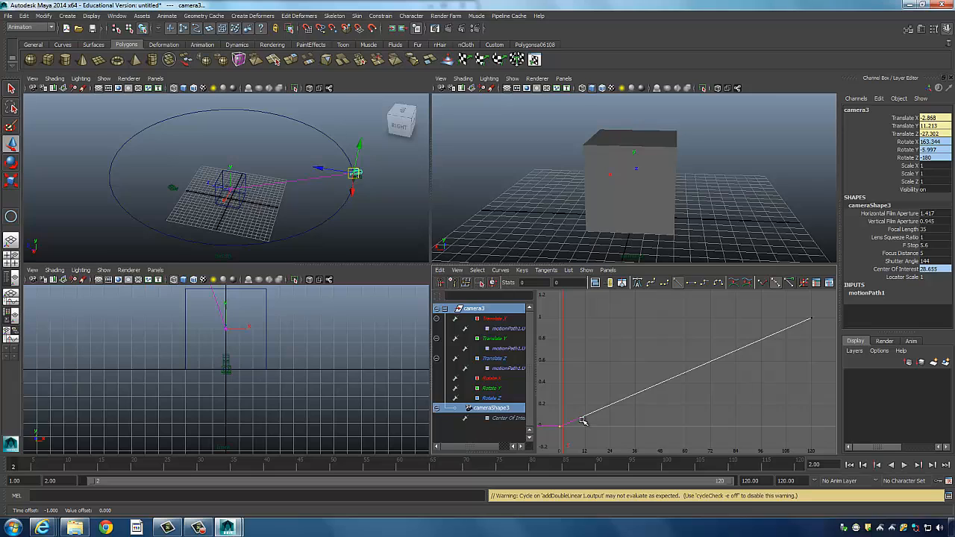
# - Set the playback start and current time to frame 1, and play the orbit in the maximized camera view
pyautogui.moveTo(96, 482); pyautogui.dragTo(80, 481)
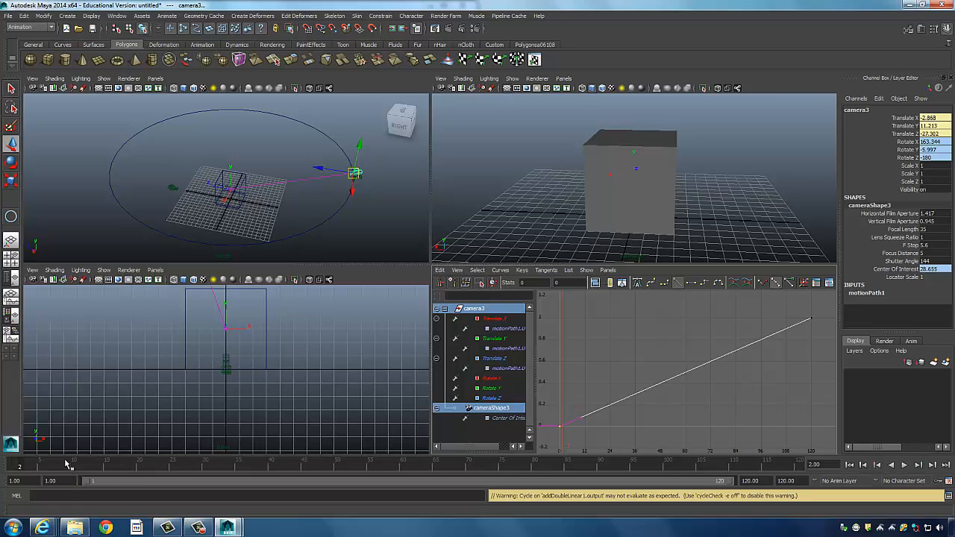
pyautogui.click(5, 470)
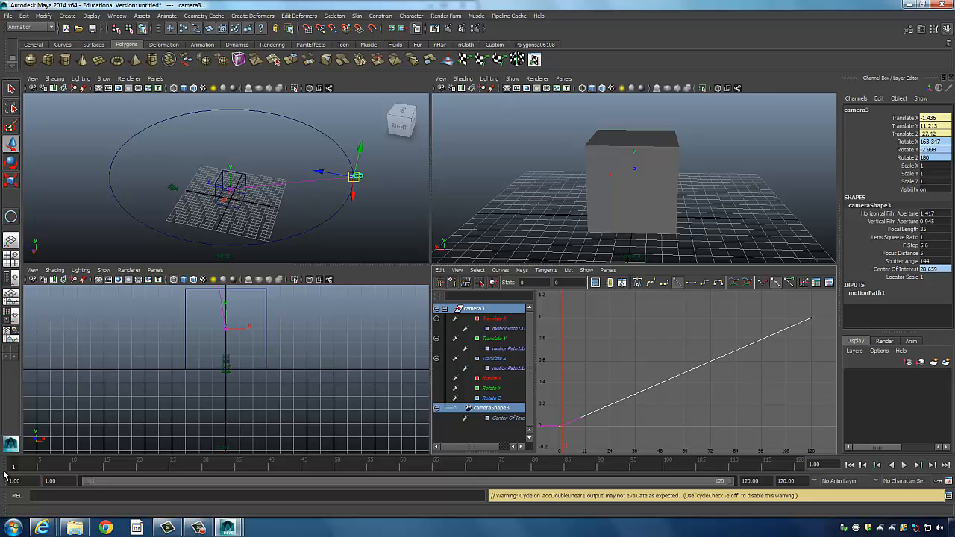
pyautogui.click(742, 160)
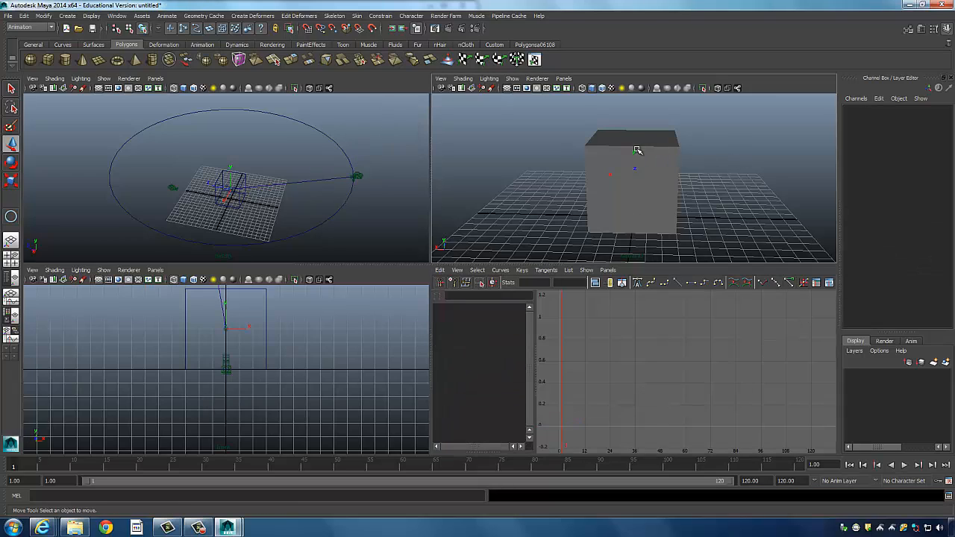
pyautogui.press('space')
pyautogui.click(904, 464)
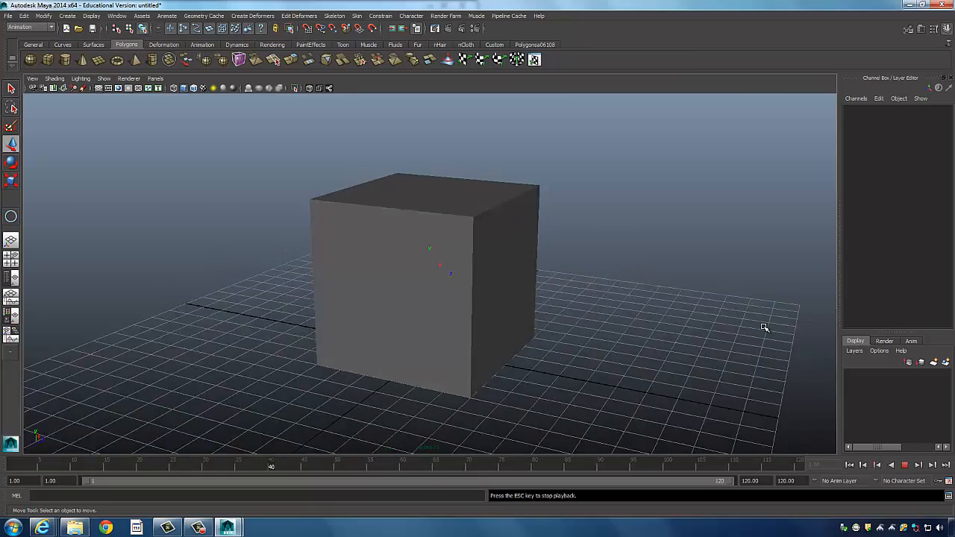
# - Restart the camera orbit playback from frame 1 to review how it loops
pyautogui.press('Escape')
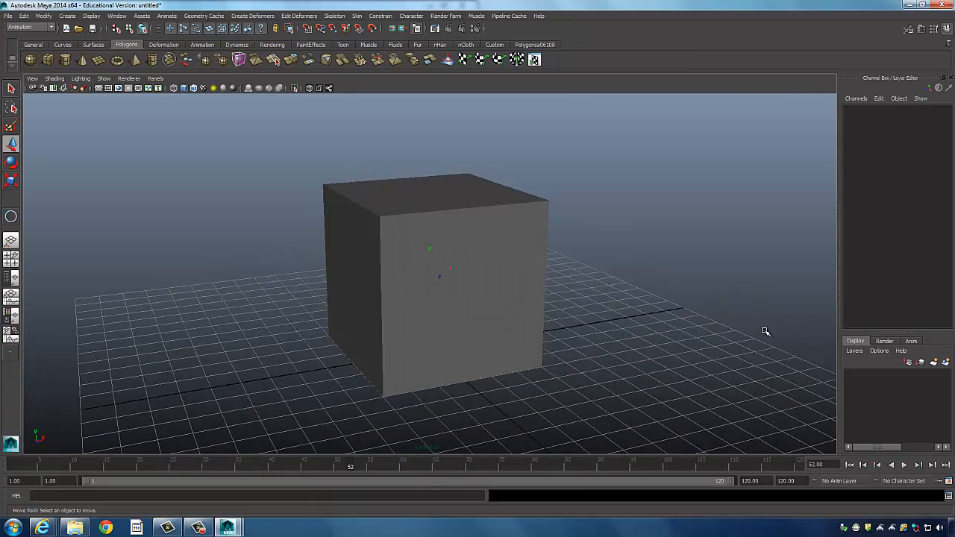
pyautogui.moveTo(751, 468); pyautogui.dragTo(13, 478)
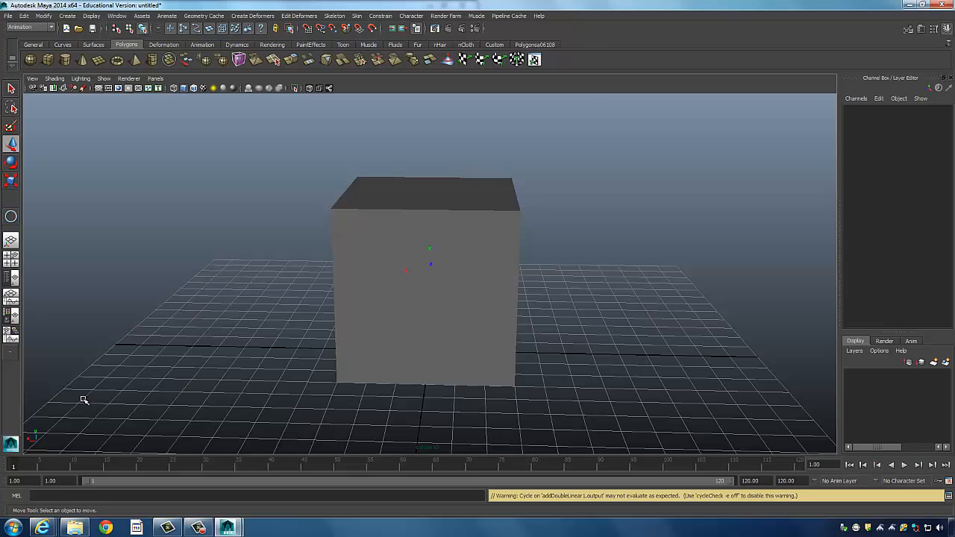
pyautogui.hotkey('alt', 'v')
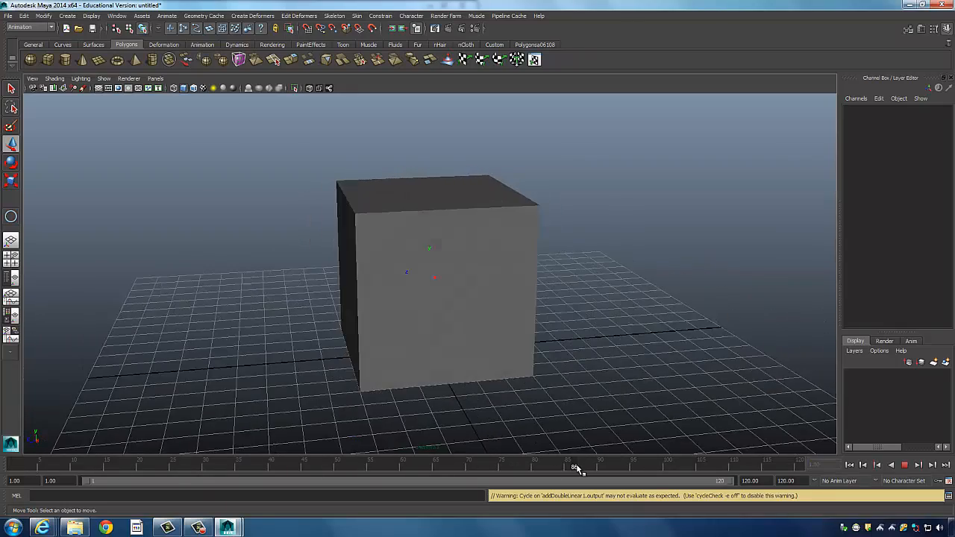
# - Open the playblast options, raise the quality to maximum, and generate an avi playblast of the camera view
pyautogui.rightClick(648, 469)
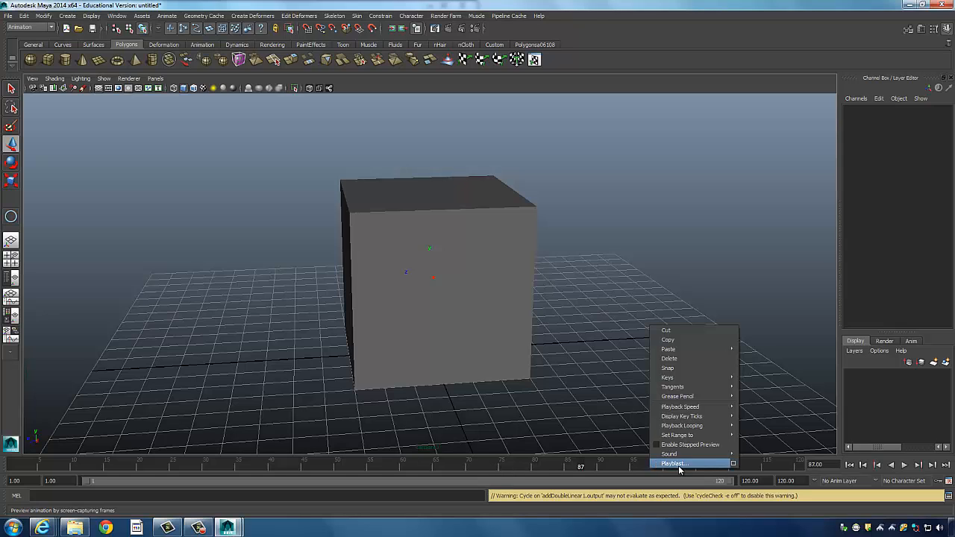
pyautogui.click(731, 463)
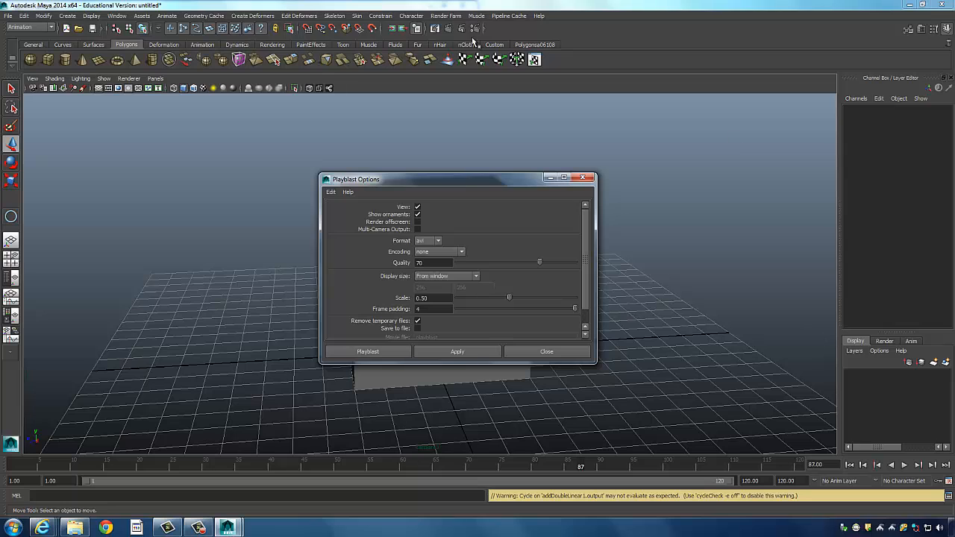
pyautogui.moveTo(432, 182); pyautogui.dragTo(248, 139)
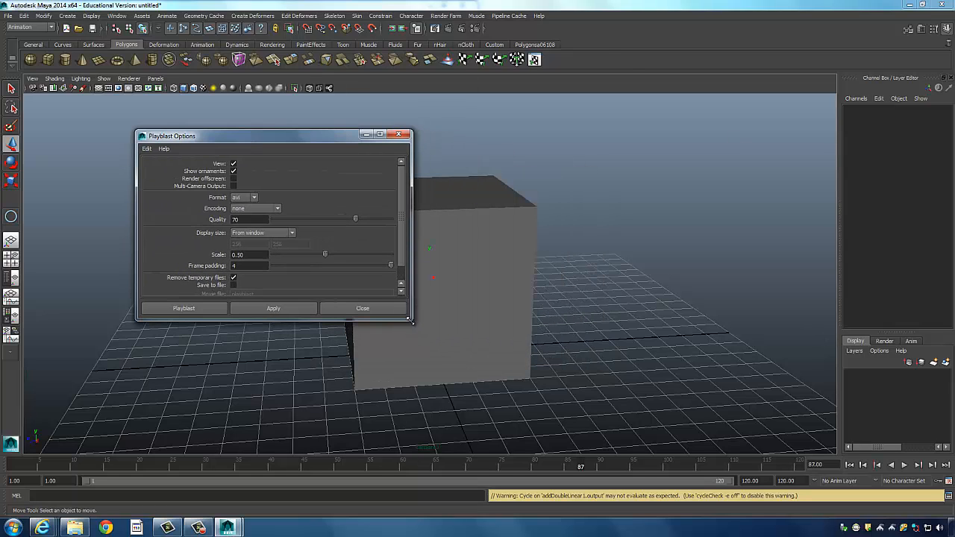
pyautogui.moveTo(415, 314); pyautogui.dragTo(436, 387)
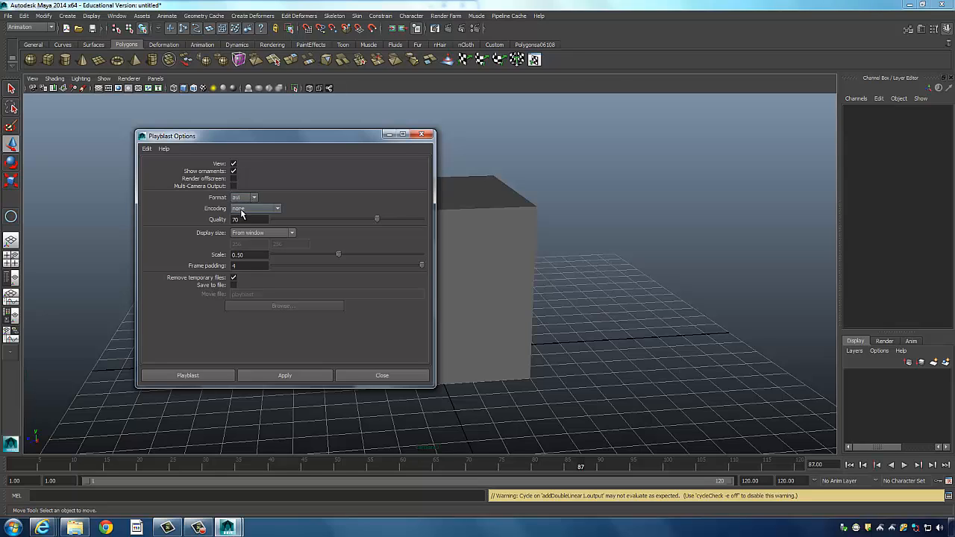
pyautogui.doubleClick(240, 219)
pyautogui.moveTo(378, 219); pyautogui.dragTo(473, 220)
pyautogui.click(213, 373)
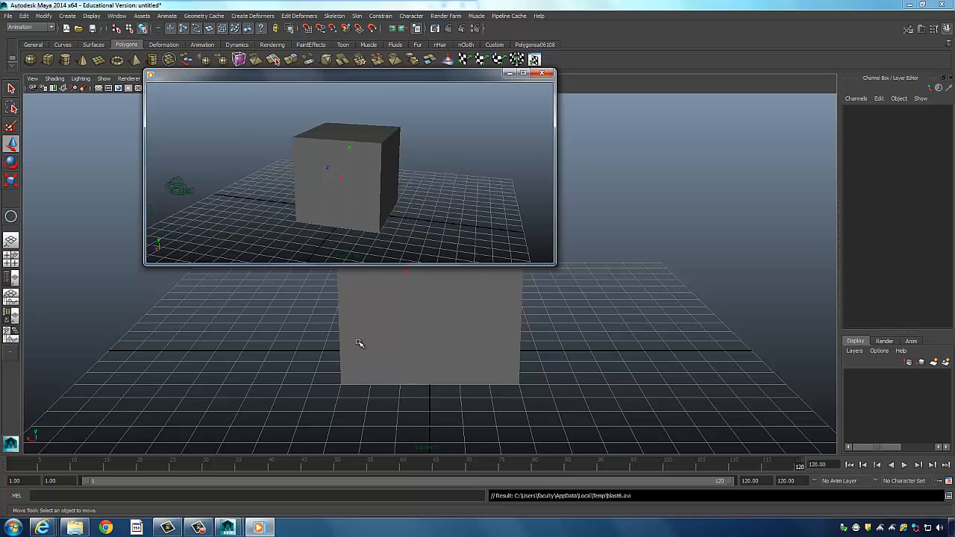
# - Replay the playblast in the media player to review the camera orbit, and close the player window
pyautogui.moveTo(358, 74); pyautogui.dragTo(419, 201)
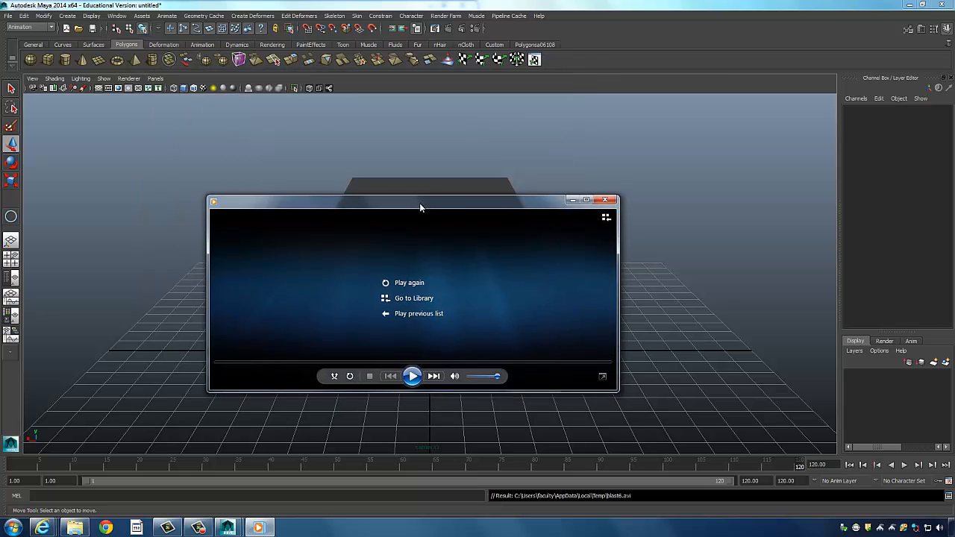
pyautogui.moveTo(400, 162); pyautogui.dragTo(387, 120)
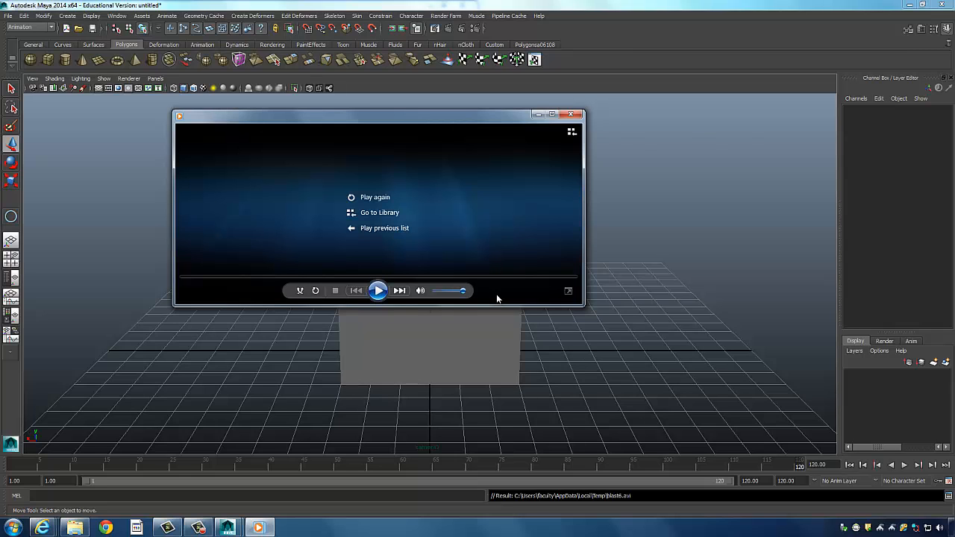
pyautogui.click(378, 290)
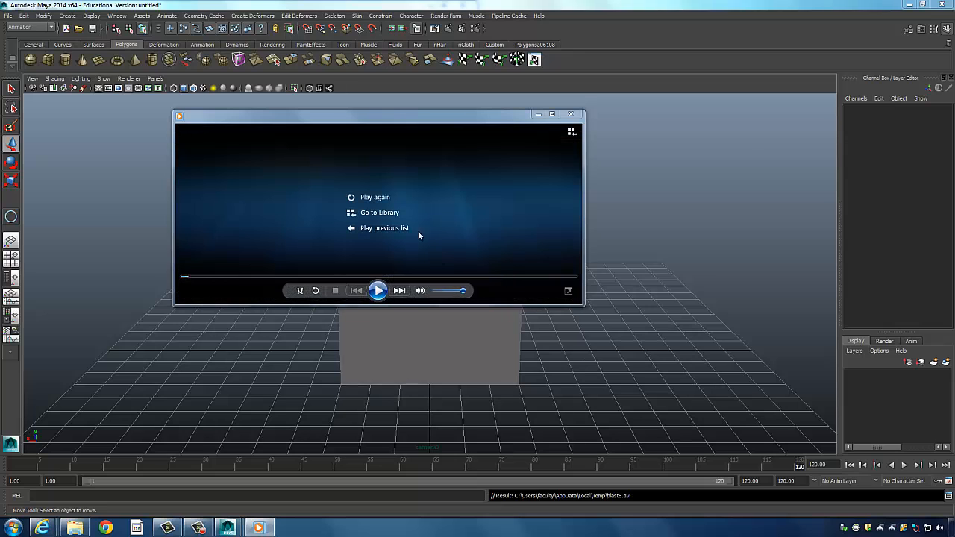
pyautogui.click(374, 198)
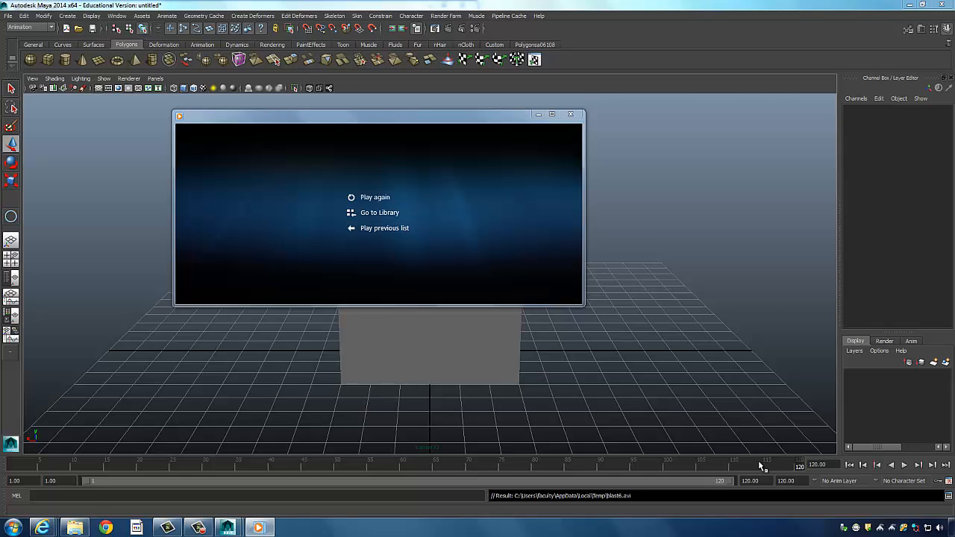
pyautogui.moveTo(500, 113); pyautogui.dragTo(512, 115)
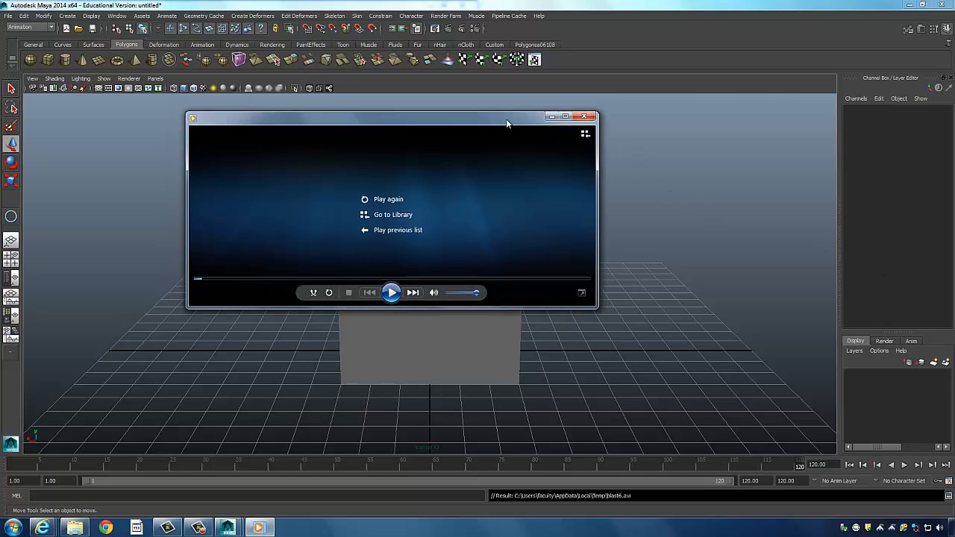
pyautogui.click(583, 114)
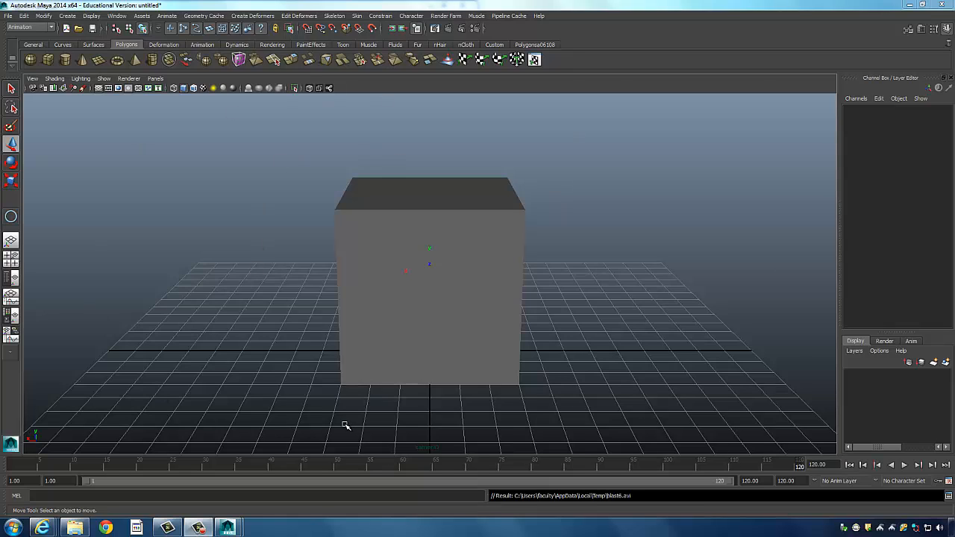
# - Start setting a project and create a new folder named My_Video_Project on the Desktop
pyautogui.click(590, 265)
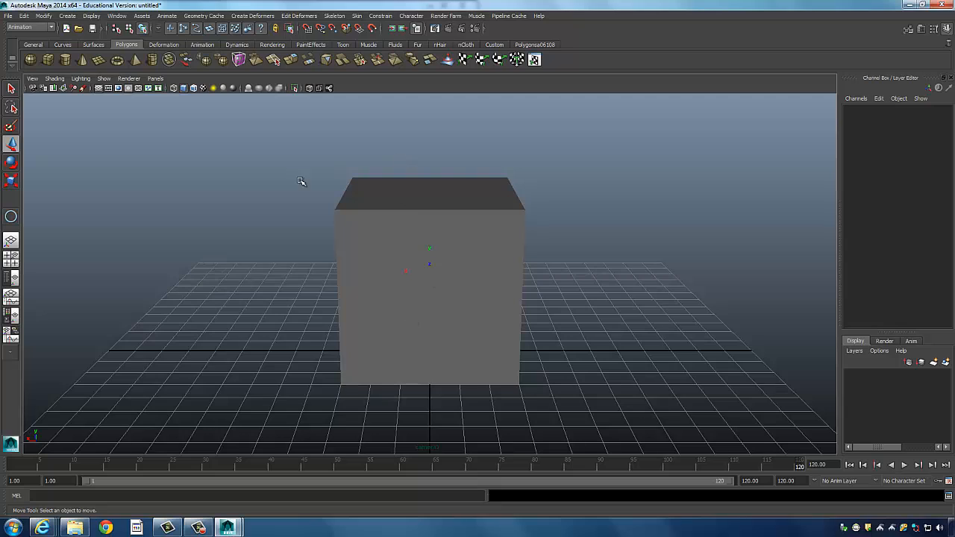
pyautogui.click(8, 16)
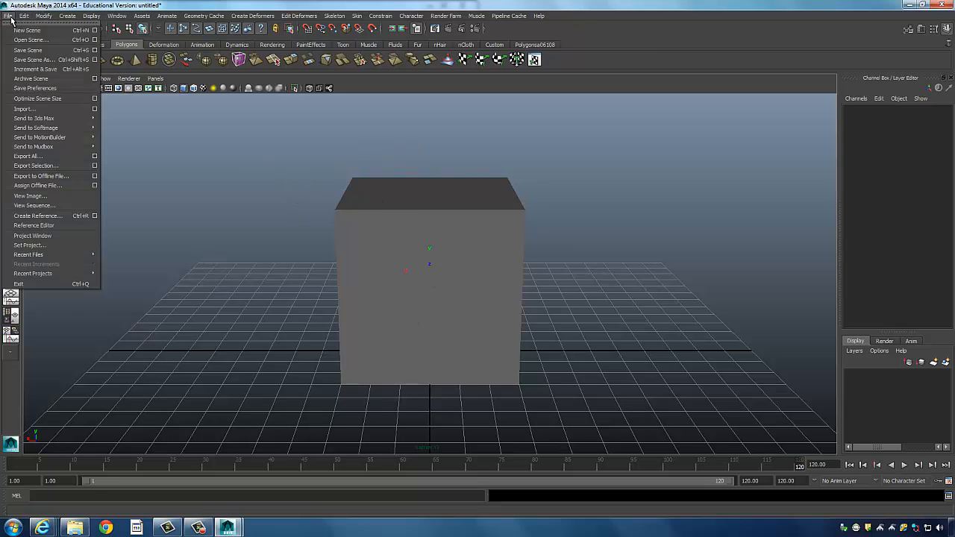
pyautogui.click(29, 245)
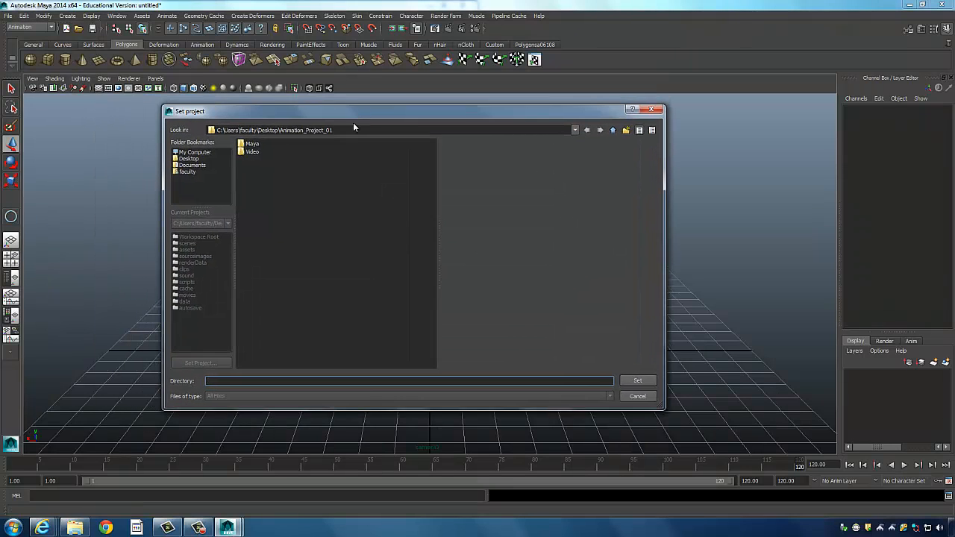
pyautogui.click(188, 159)
pyautogui.rightClick(331, 215)
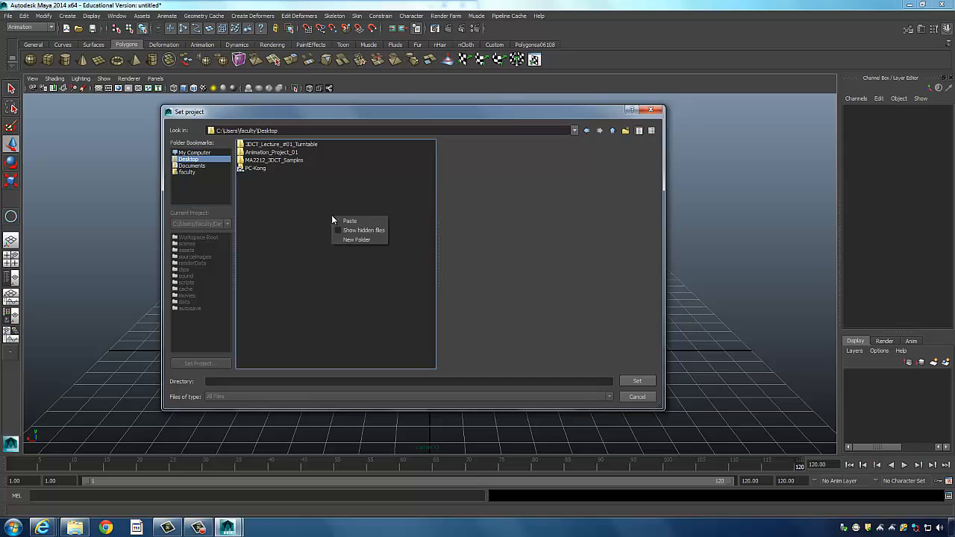
pyautogui.click(364, 240)
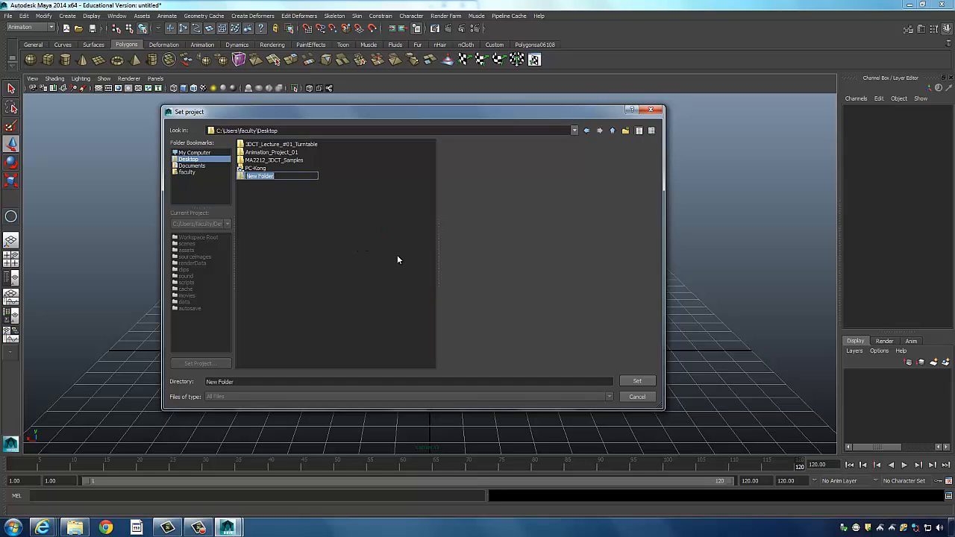
pyautogui.write('MY_Video_Project')
pyautogui.click(417, 169)
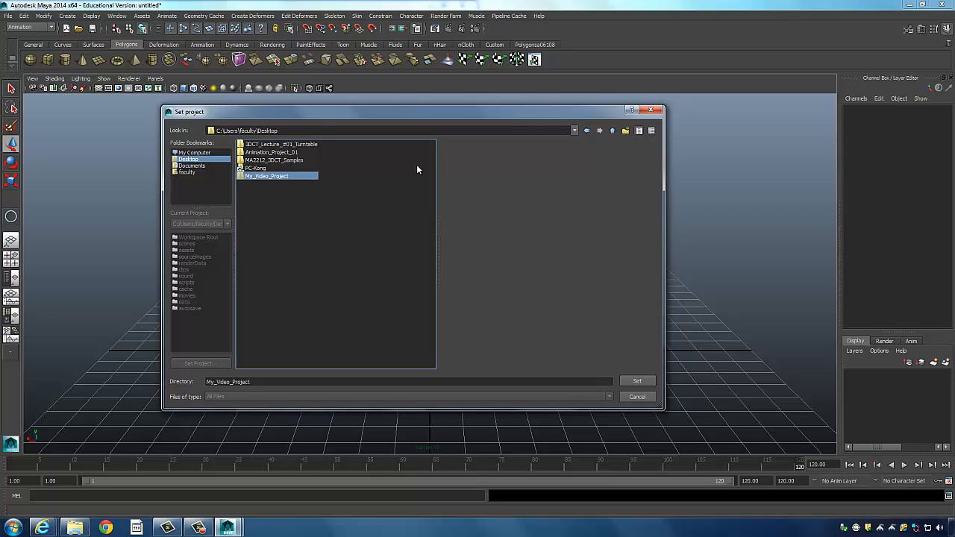
# - Create two folders named Maya and Video inside My_Video_Project
pyautogui.doubleClick(295, 177)
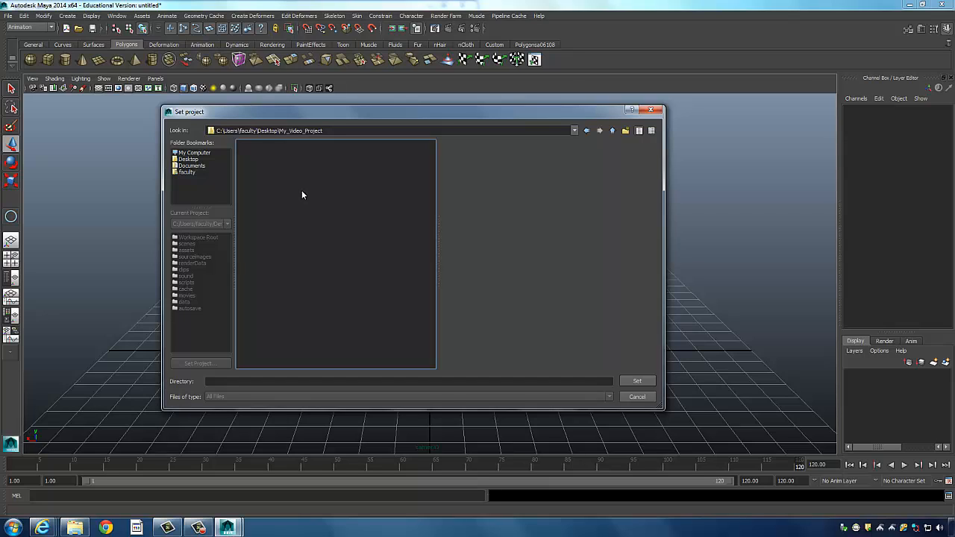
pyautogui.rightClick(359, 212)
pyautogui.click(387, 236)
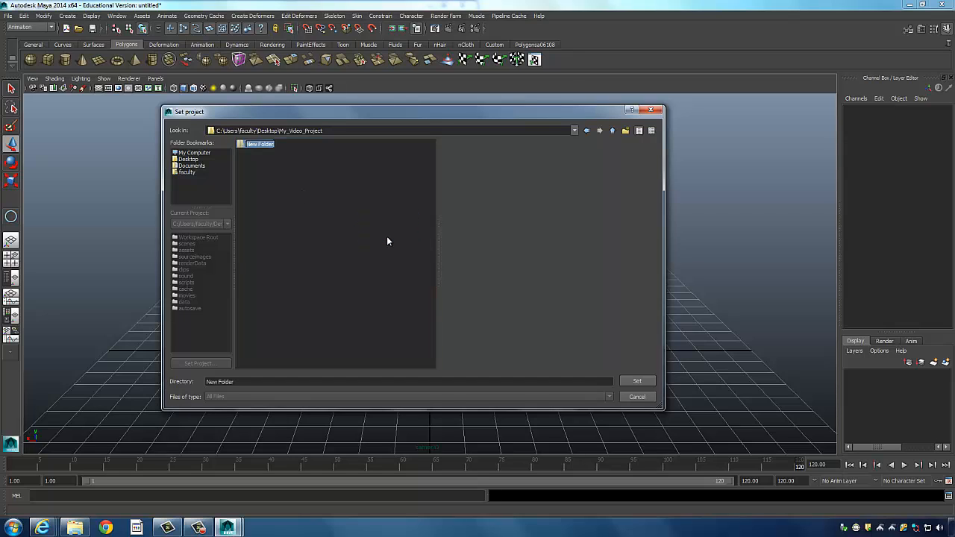
pyautogui.write('Maya')
pyautogui.press('Return')
pyautogui.rightClick(350, 211)
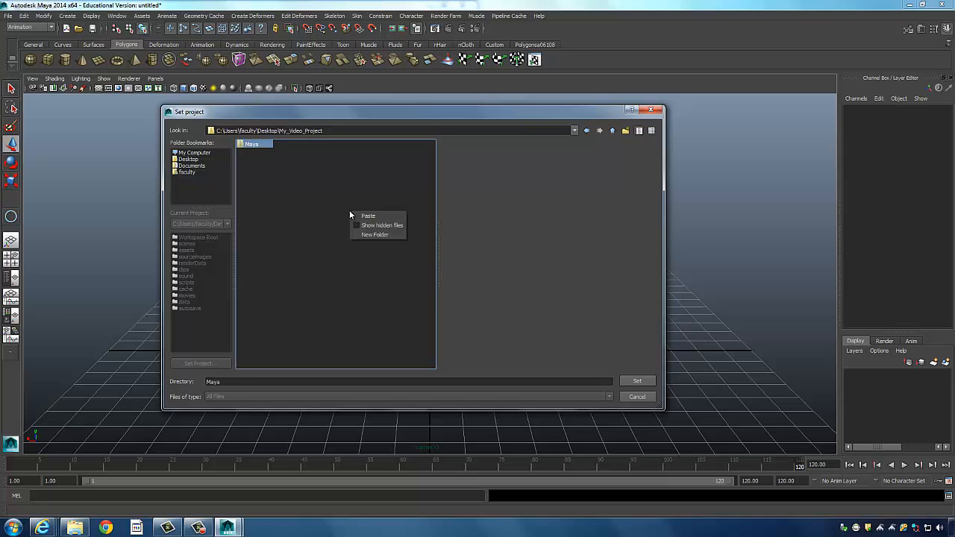
pyautogui.click(373, 235)
pyautogui.write('Video')
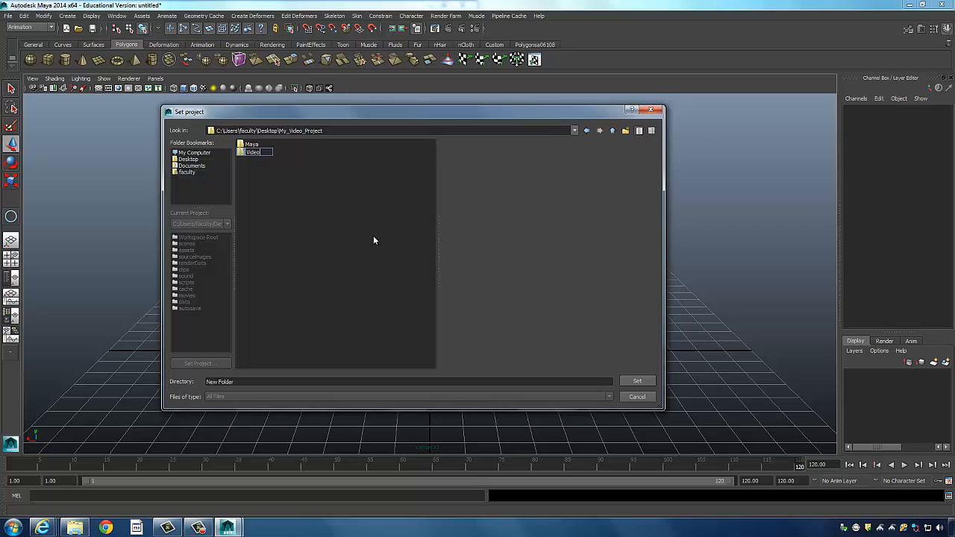
pyautogui.press('Return')
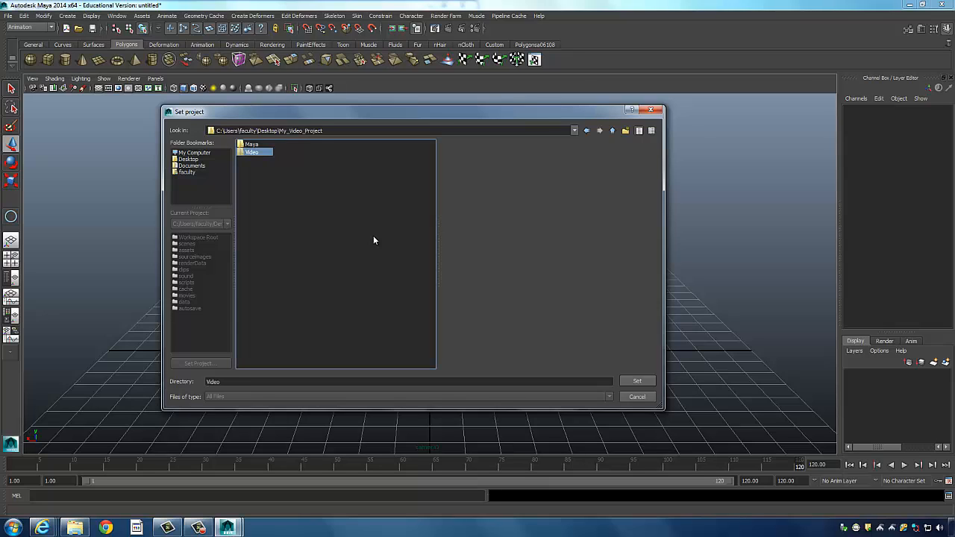
# - Set the Maya folder as the project and create a default workspace in it
pyautogui.click(250, 144)
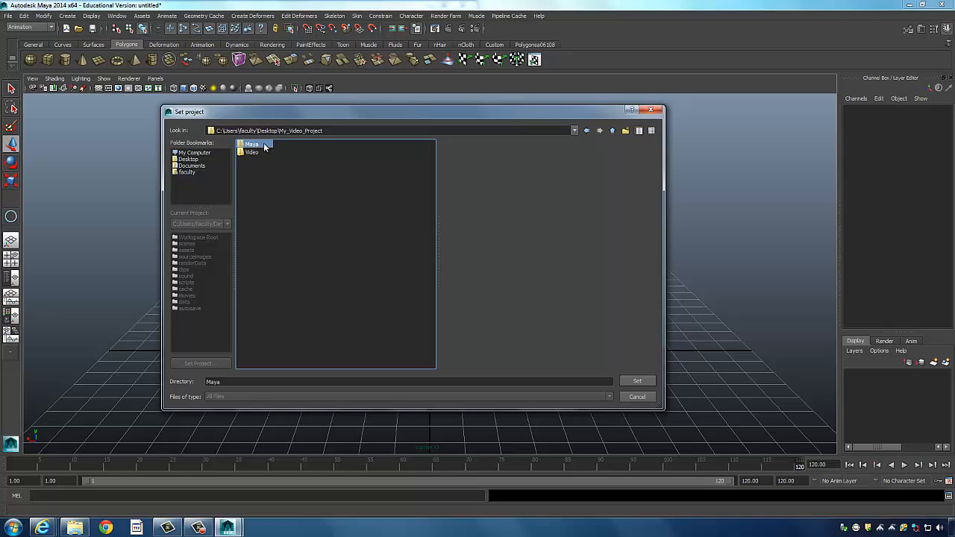
pyautogui.click(638, 381)
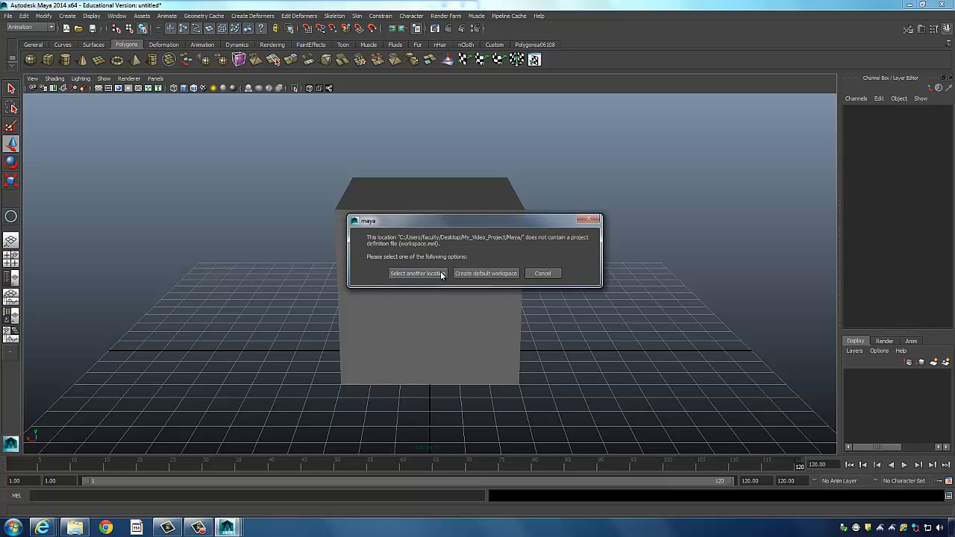
pyautogui.click(479, 274)
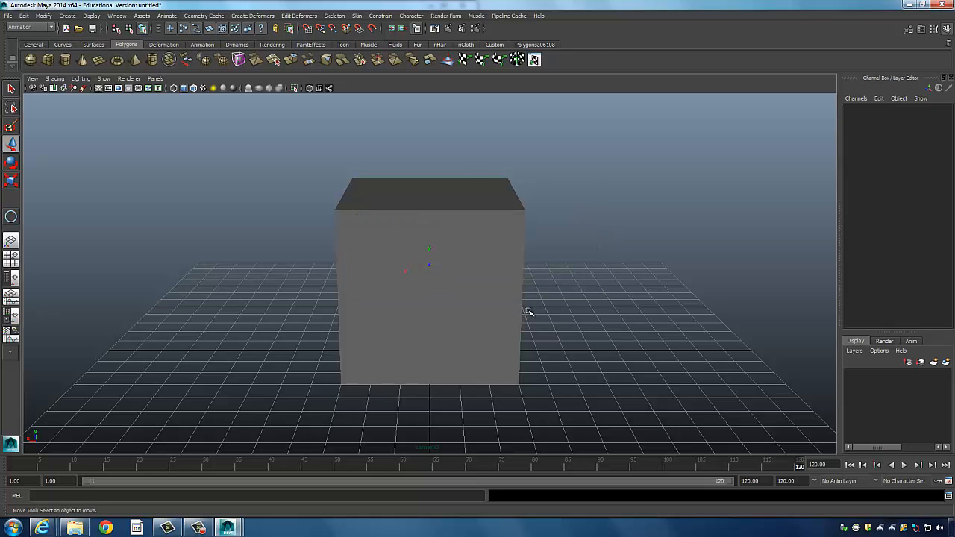
# - Switch to Windows Explorer and examine the Maya and scenes folders of Animation_Project_01, returning to the Desktop folder
pyautogui.click(75, 528)
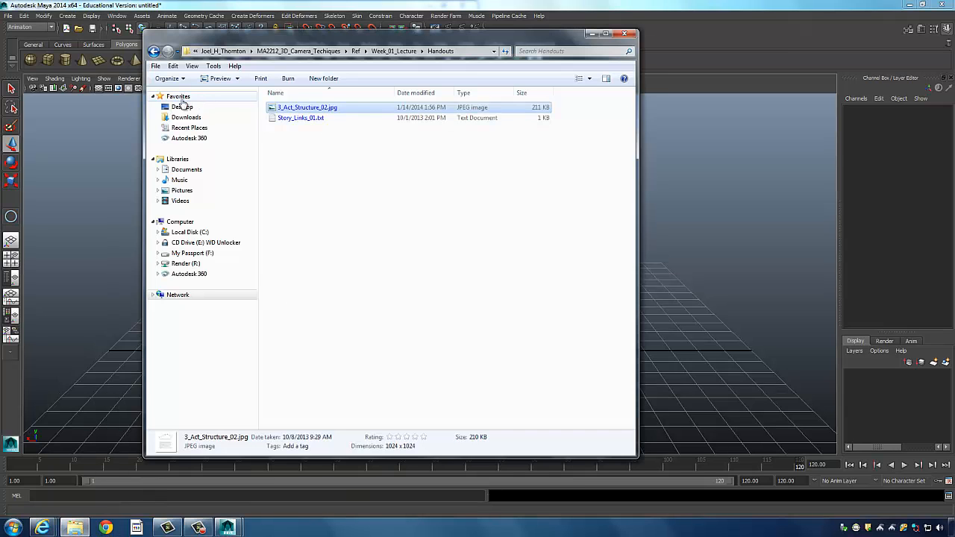
pyautogui.click(181, 107)
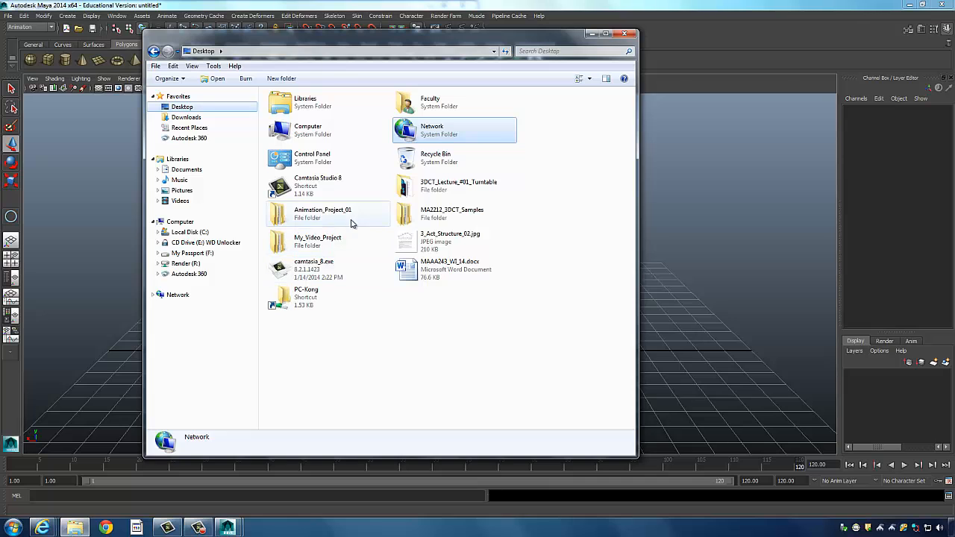
pyautogui.moveTo(353, 34); pyautogui.dragTo(576, 25)
pyautogui.doubleClick(535, 208)
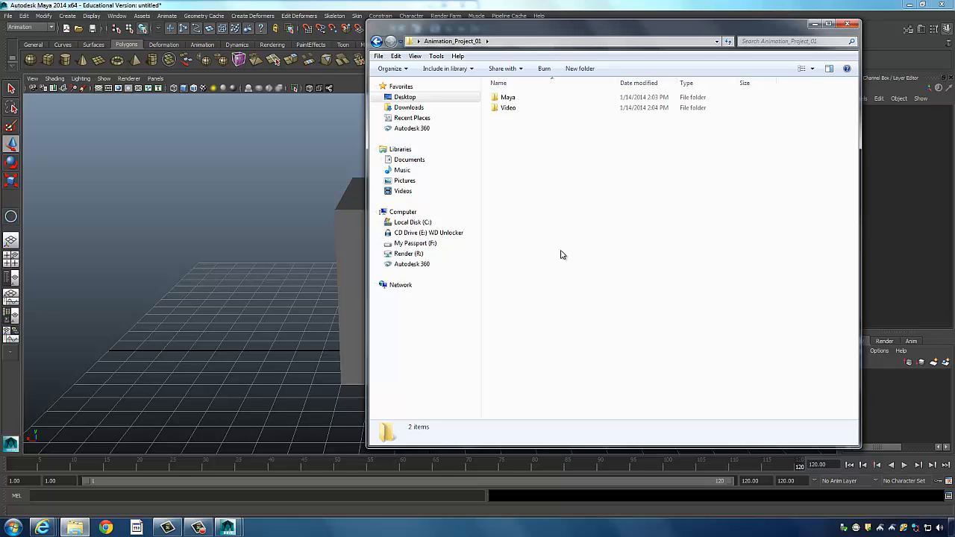
pyautogui.doubleClick(522, 97)
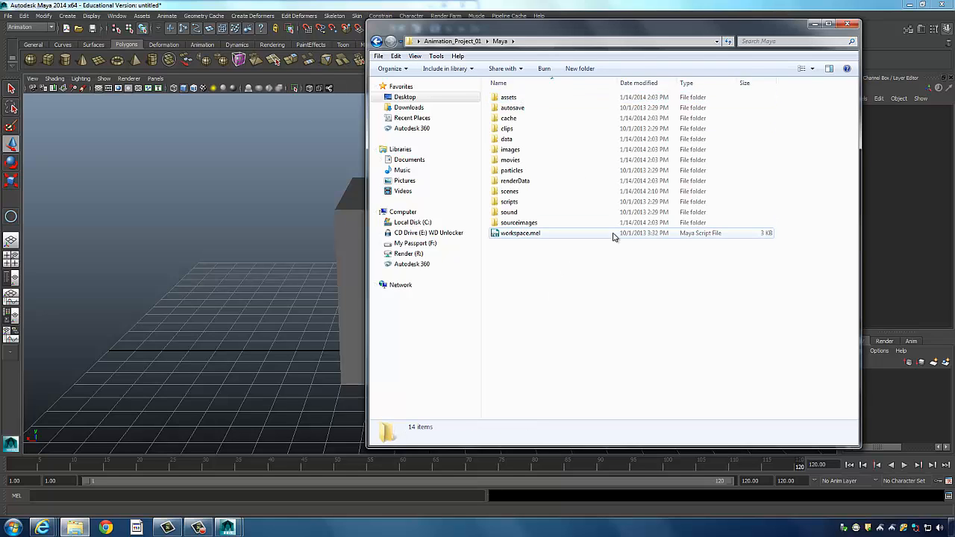
pyautogui.doubleClick(510, 191)
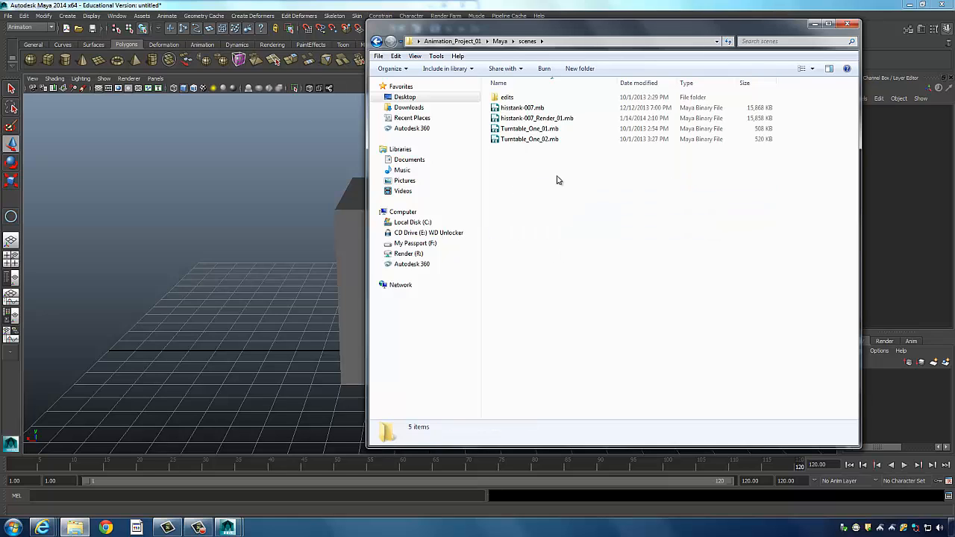
pyautogui.click(377, 41)
pyautogui.click(377, 41)
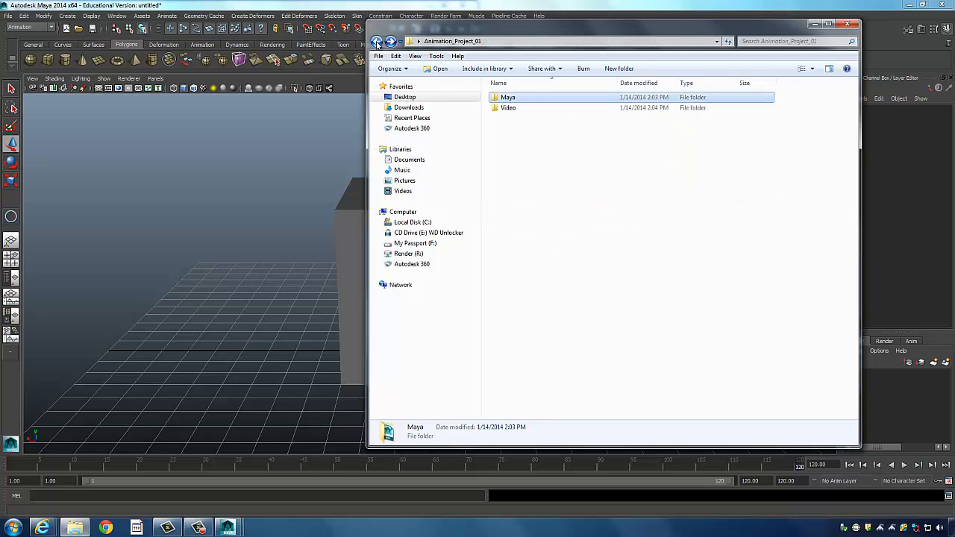
pyautogui.click(377, 41)
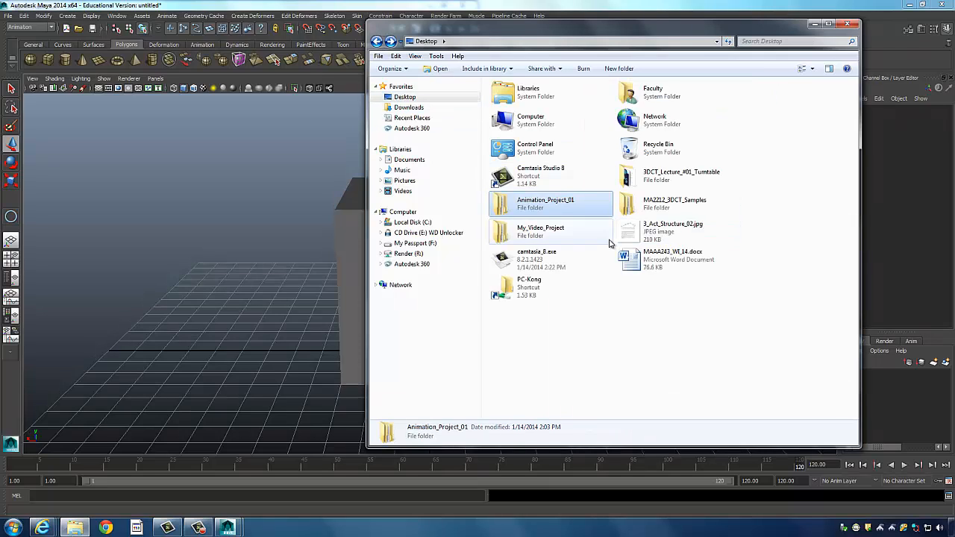
# - Examine the Maya folder inside My_Video_Project in Windows Explorer
pyautogui.doubleClick(543, 234)
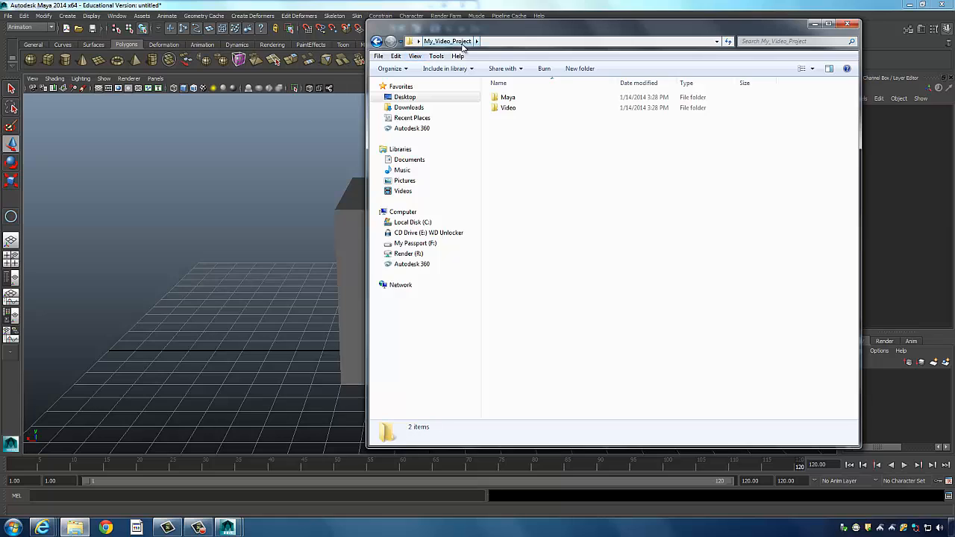
pyautogui.doubleClick(507, 98)
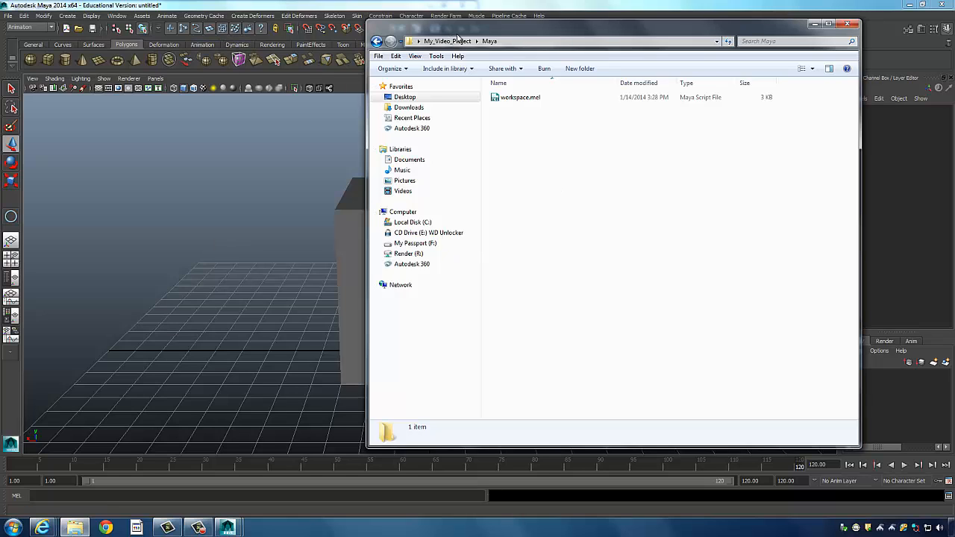
pyautogui.moveTo(458, 36); pyautogui.dragTo(369, 59)
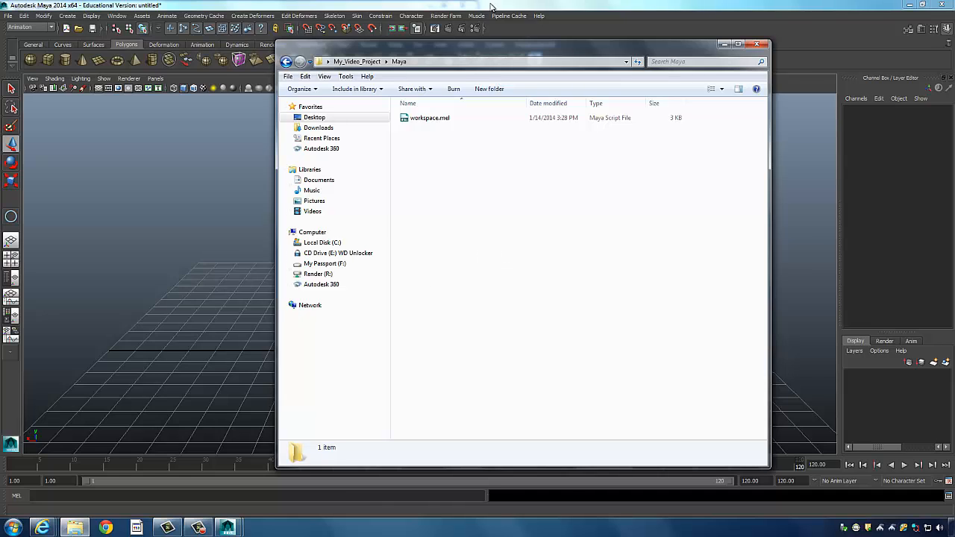
# - Switch to Maya and create the default project folders for the Maya project through the Project Window
pyautogui.click(492, 5)
pyautogui.click(9, 16)
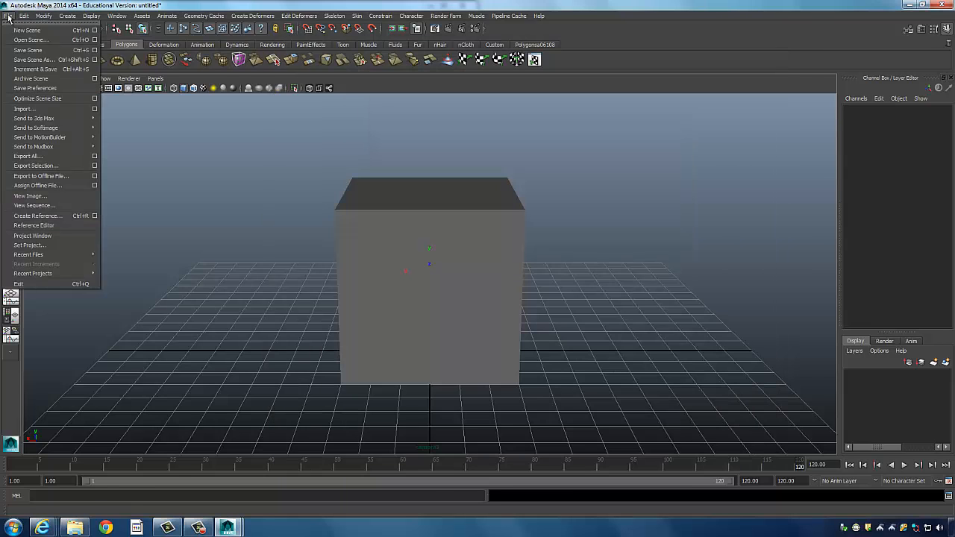
pyautogui.click(21, 237)
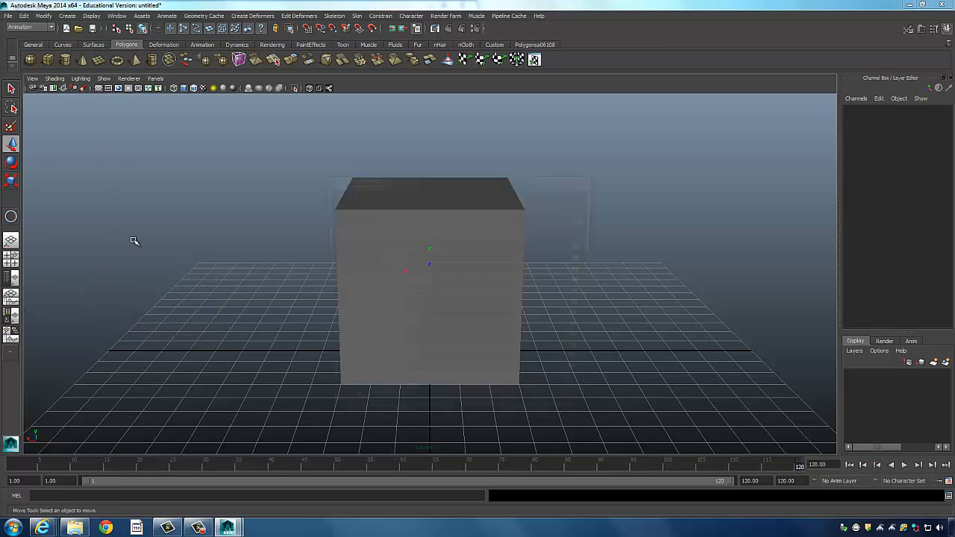
pyautogui.moveTo(432, 179); pyautogui.dragTo(210, 127)
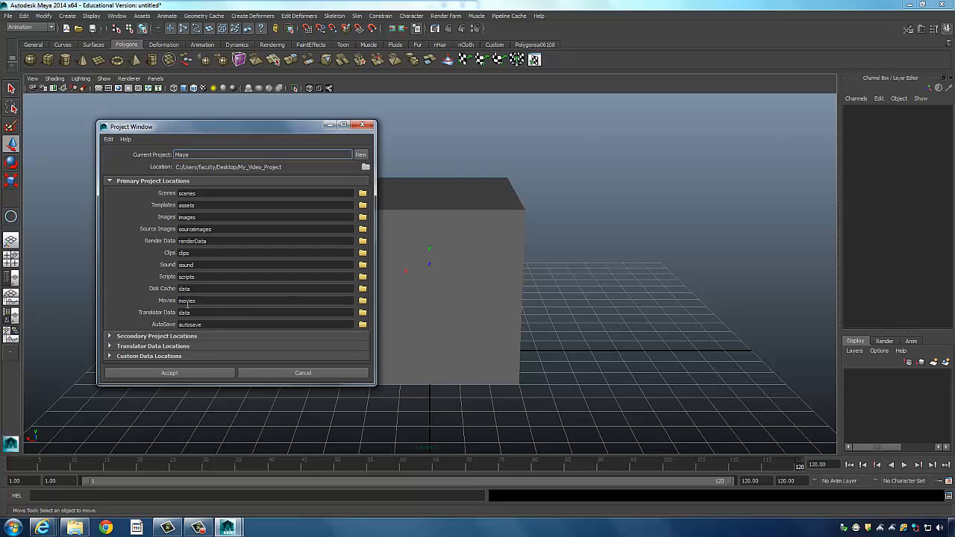
pyautogui.click(208, 373)
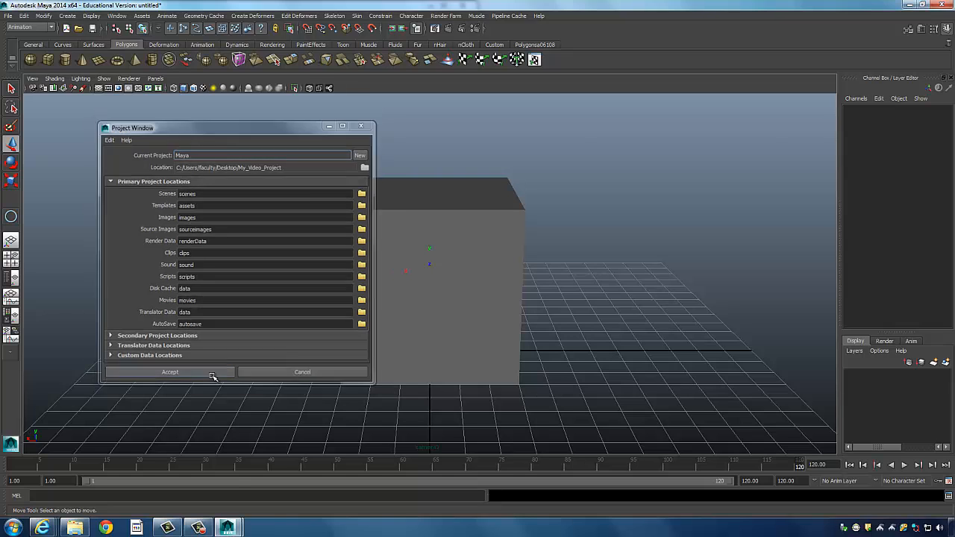
pyautogui.click(84, 528)
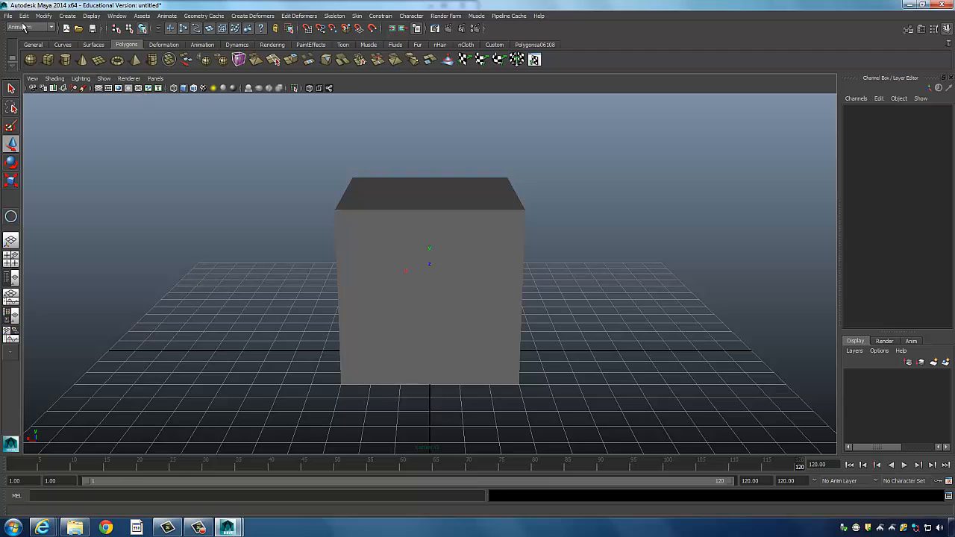
# - Set the Maya folder inside My_Video_Project as the current project
pyautogui.click(8, 15)
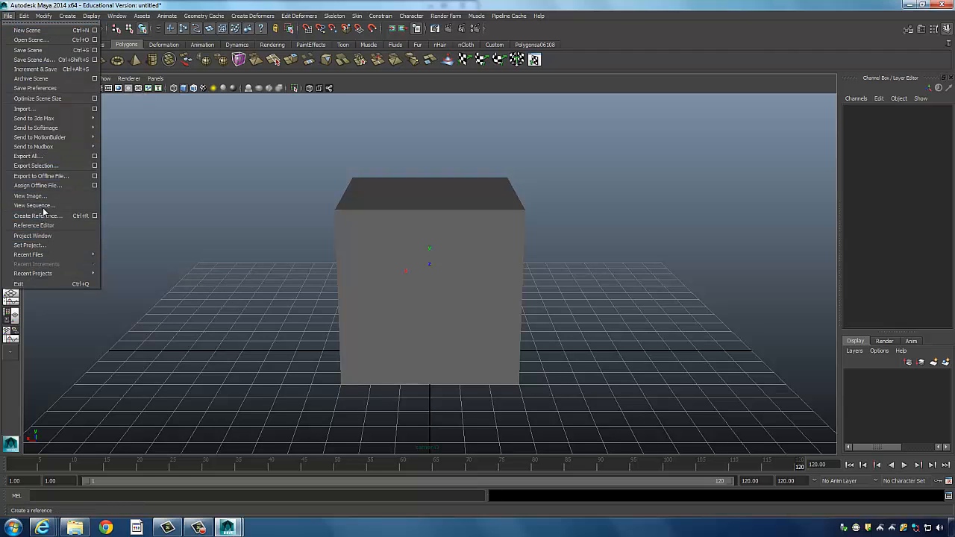
pyautogui.click(51, 246)
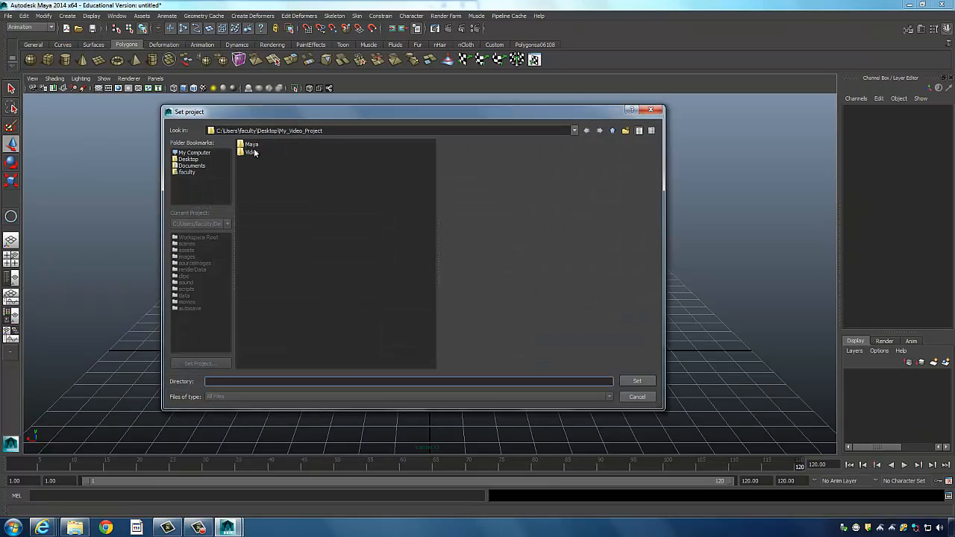
pyautogui.click(633, 381)
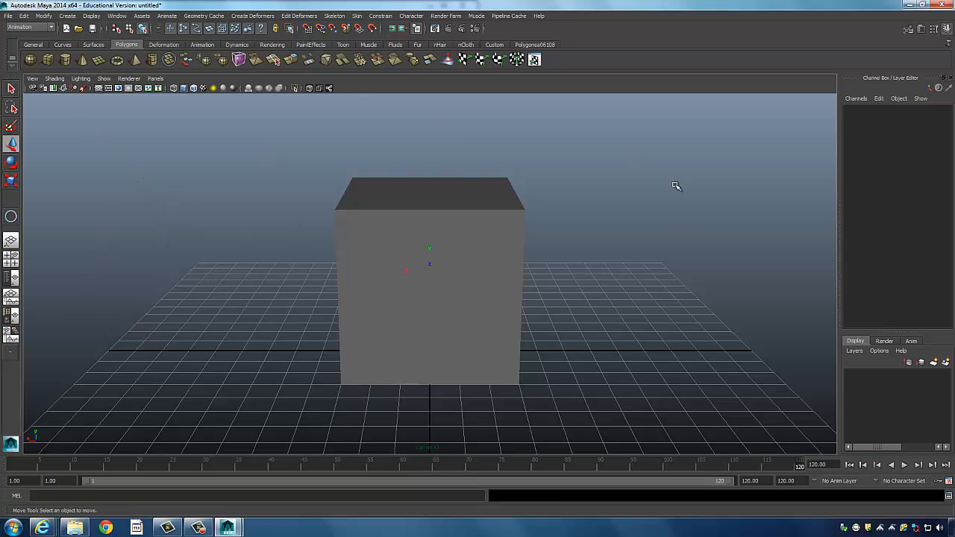
# - Open the playblast options and set the format to image, the encoding to jpg and the display size to From Render Settings
pyautogui.rightClick(604, 468)
pyautogui.rightClick(572, 464)
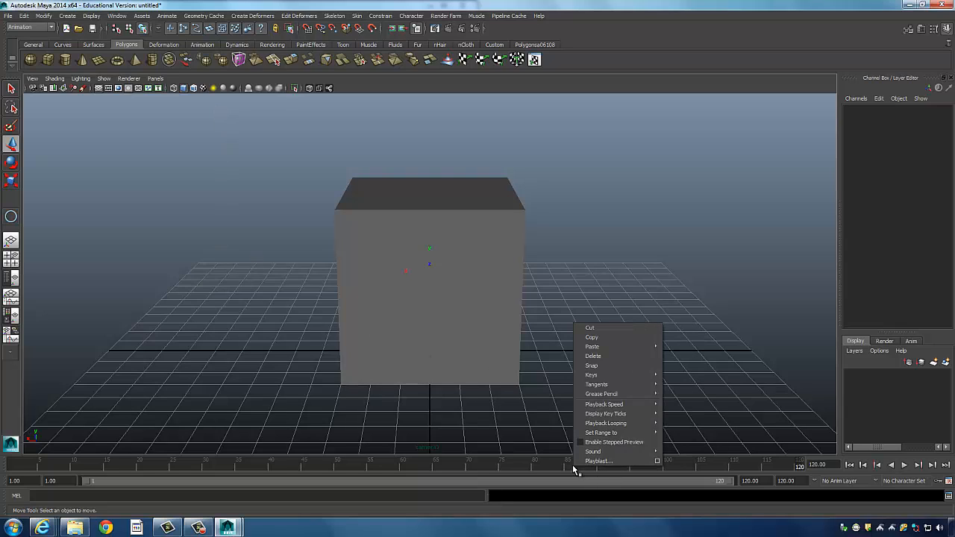
pyautogui.click(657, 461)
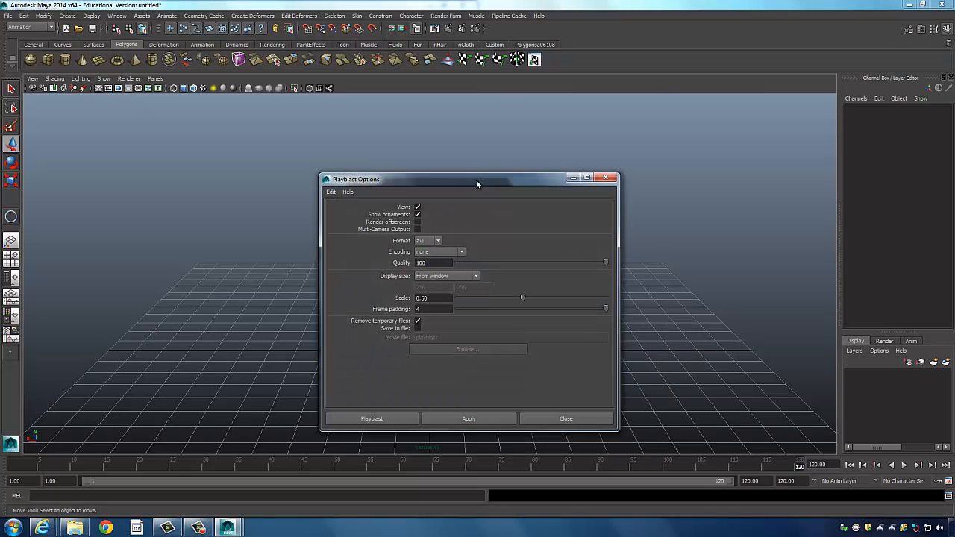
pyautogui.moveTo(476, 179); pyautogui.dragTo(629, 118)
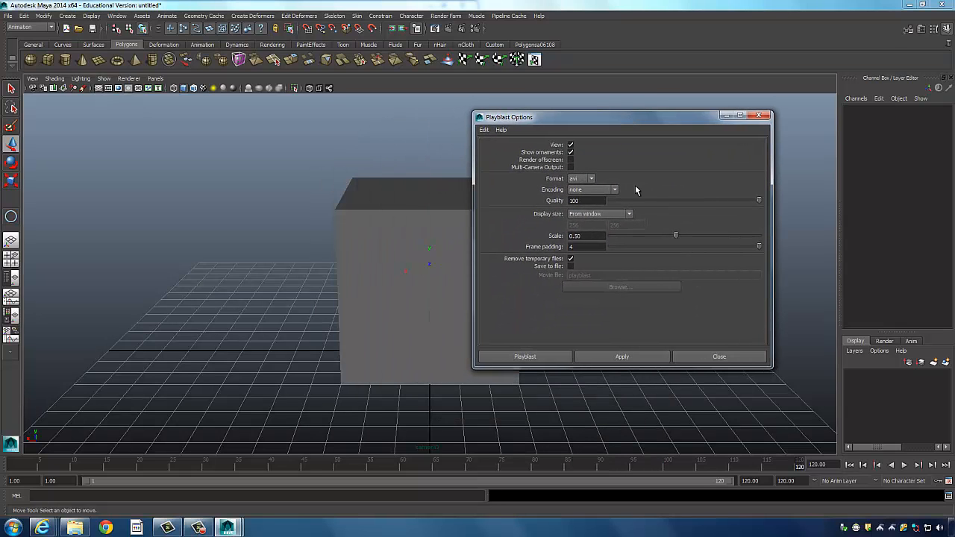
pyautogui.click(589, 179)
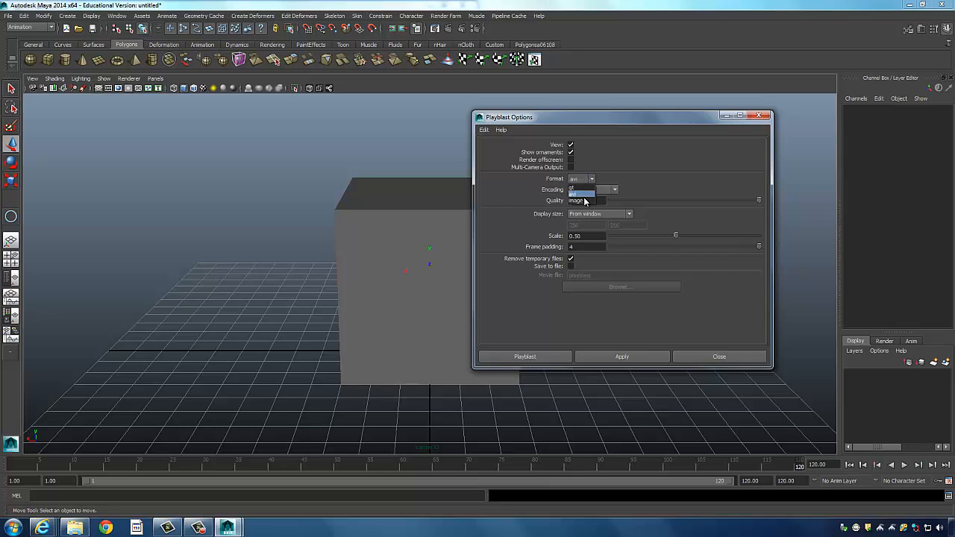
pyautogui.click(585, 201)
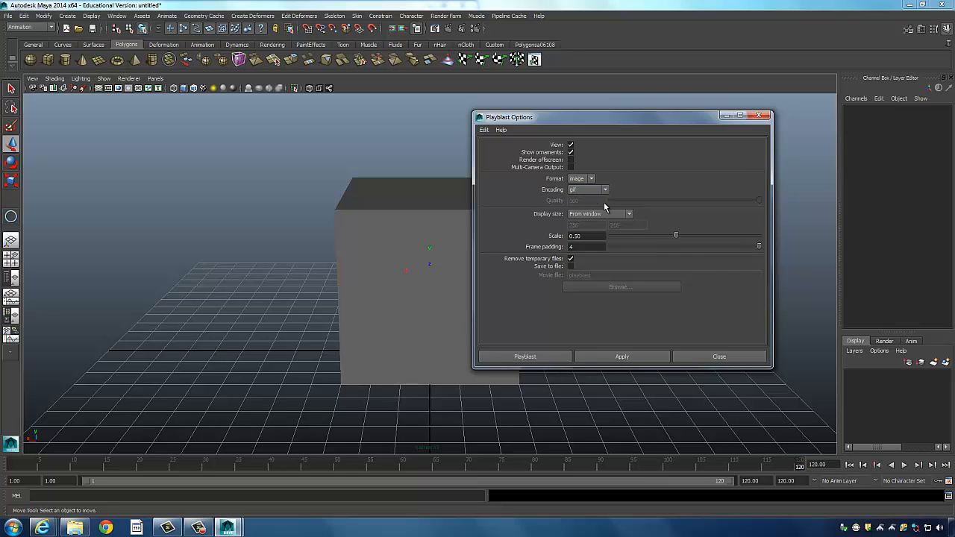
pyautogui.click(598, 190)
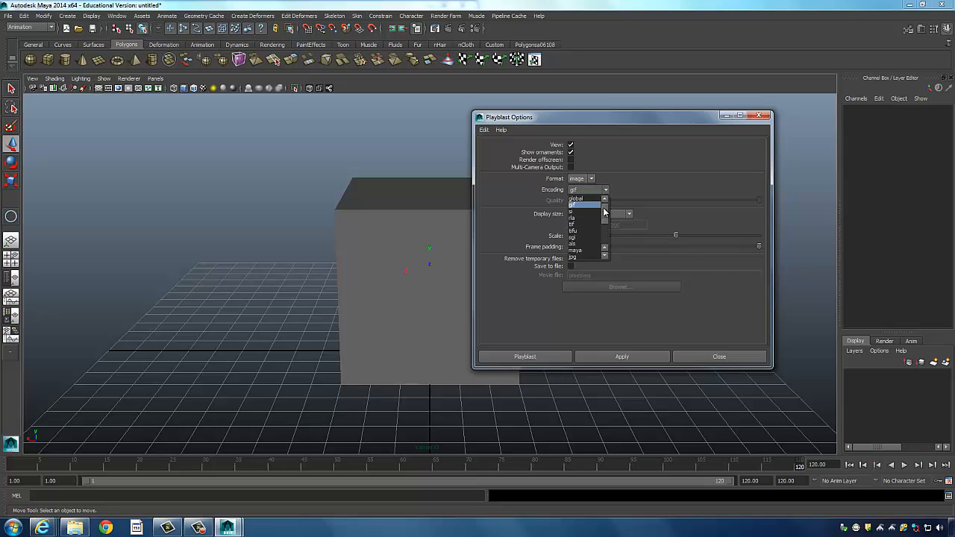
pyautogui.moveTo(604, 209); pyautogui.dragTo(606, 219)
pyautogui.click(583, 230)
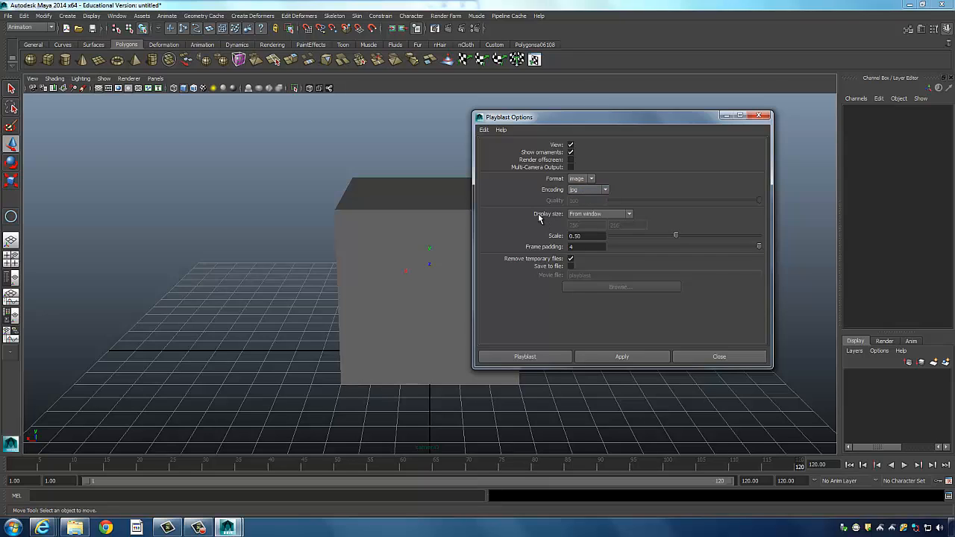
pyautogui.click(628, 214)
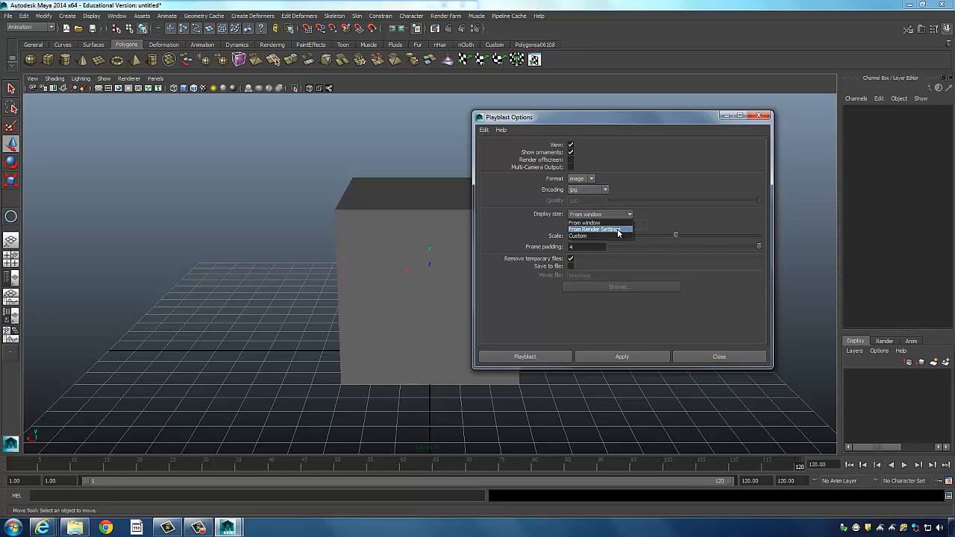
pyautogui.click(610, 229)
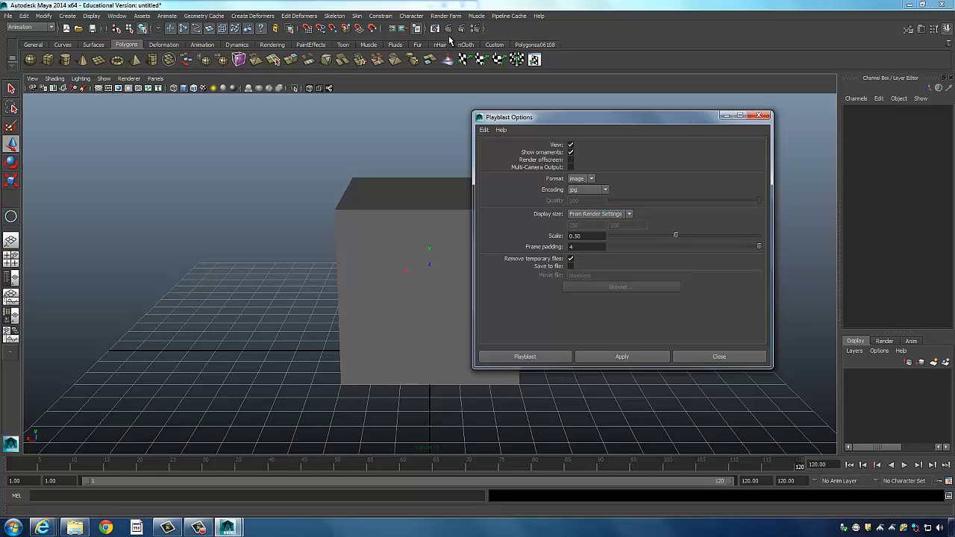
# - Set the image size preset in the Render Settings to HD 720 and close them
pyautogui.click(474, 30)
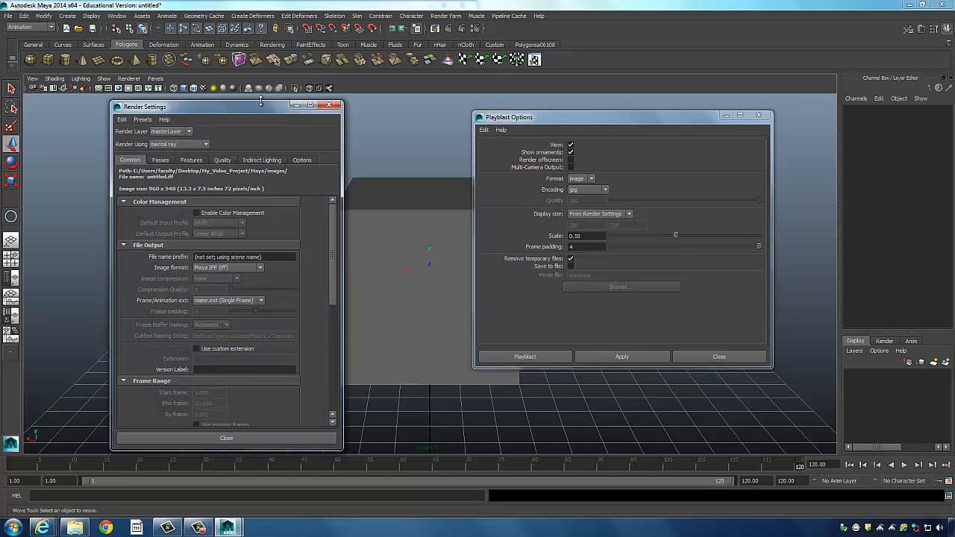
pyautogui.moveTo(254, 106); pyautogui.dragTo(285, 80)
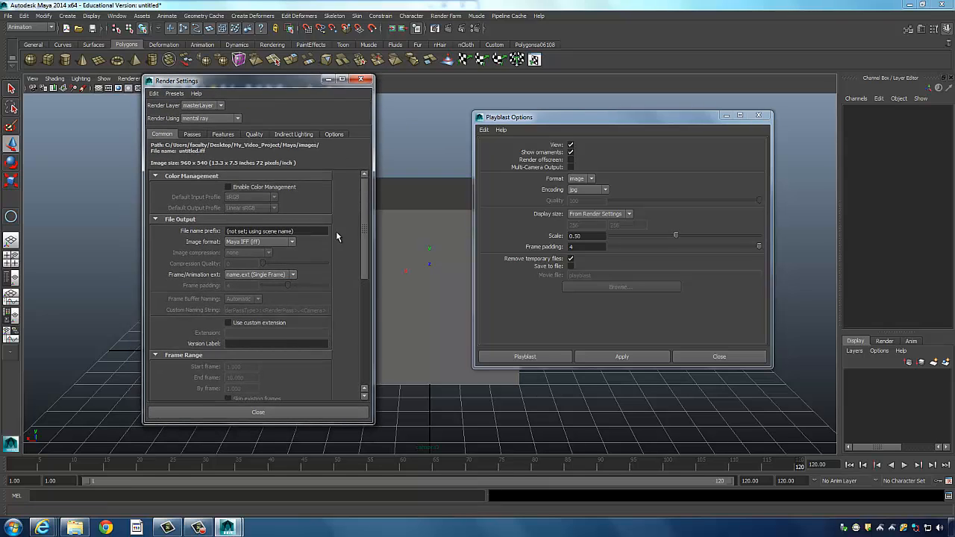
pyautogui.moveTo(366, 216); pyautogui.dragTo(370, 325)
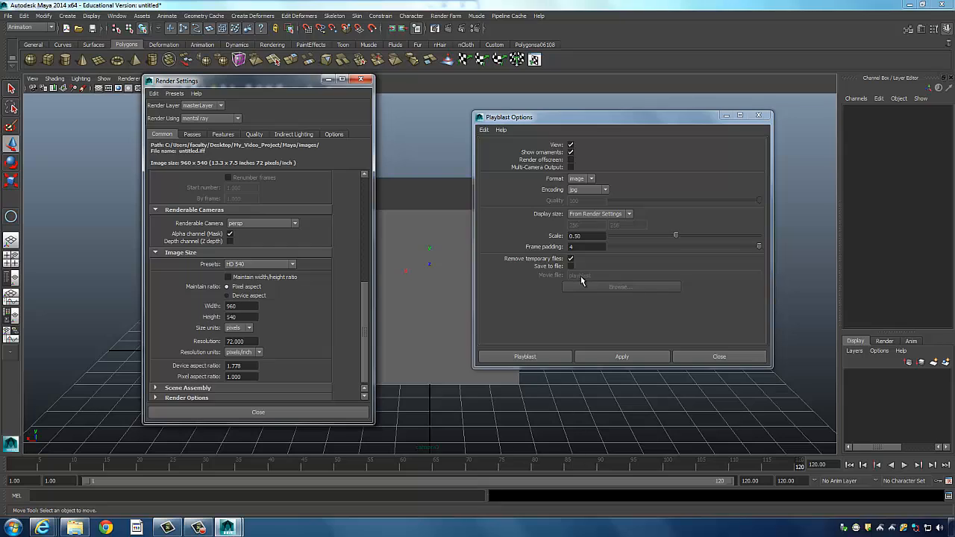
pyautogui.click(249, 265)
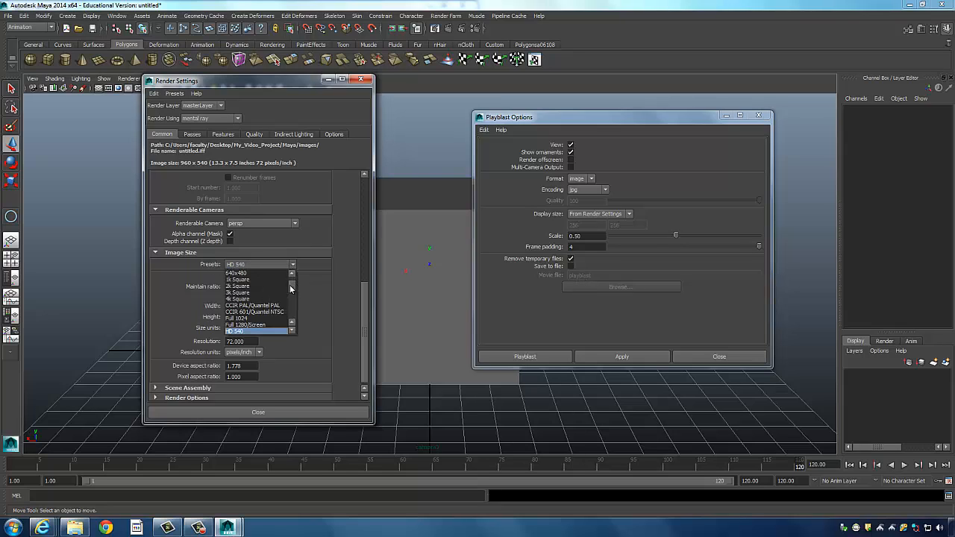
pyautogui.click(330, 285)
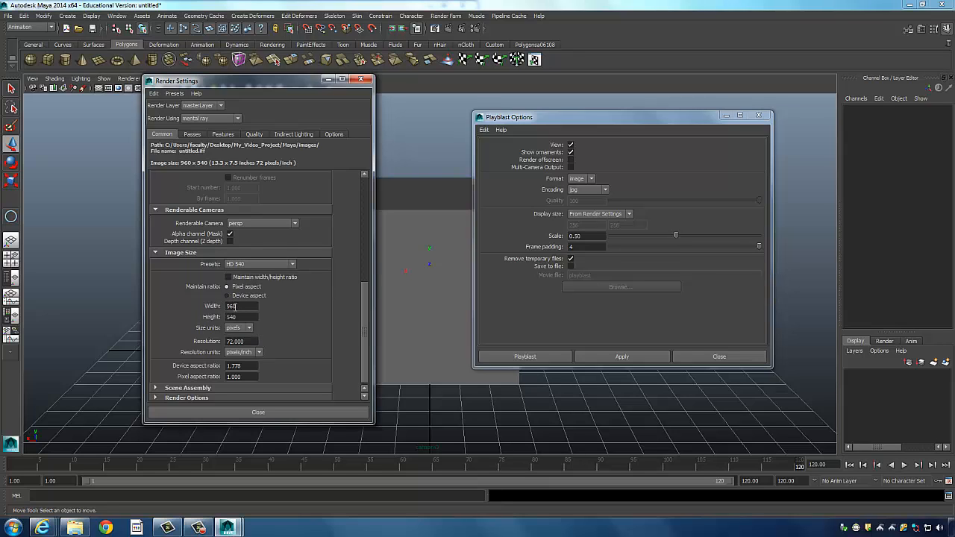
pyautogui.click(235, 265)
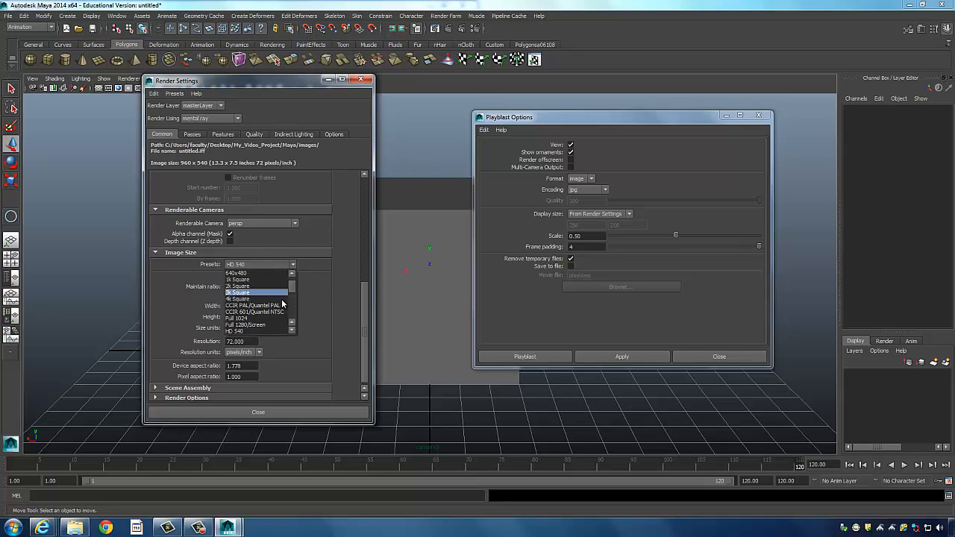
pyautogui.scroll(-2, 261, 298)
pyautogui.click(247, 273)
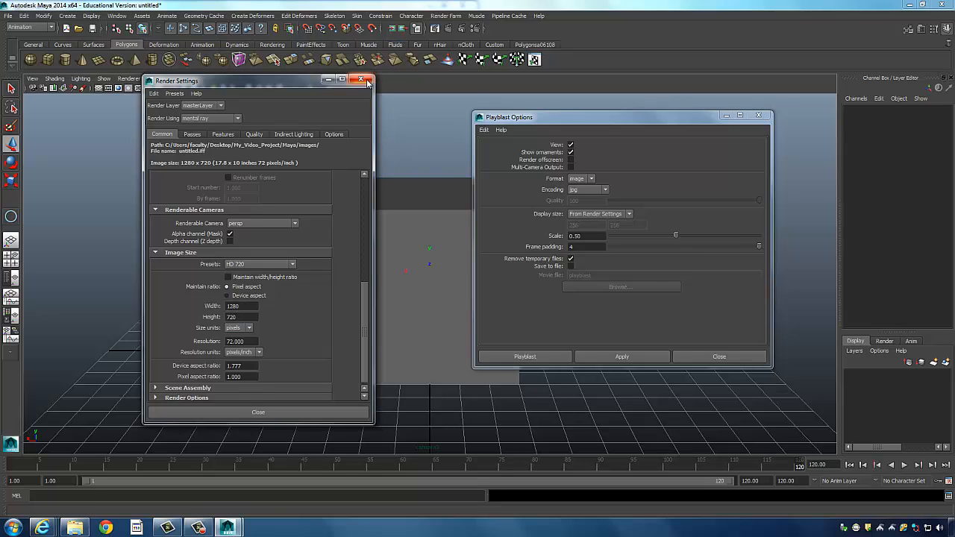
pyautogui.moveTo(362, 311); pyautogui.dragTo(379, 198)
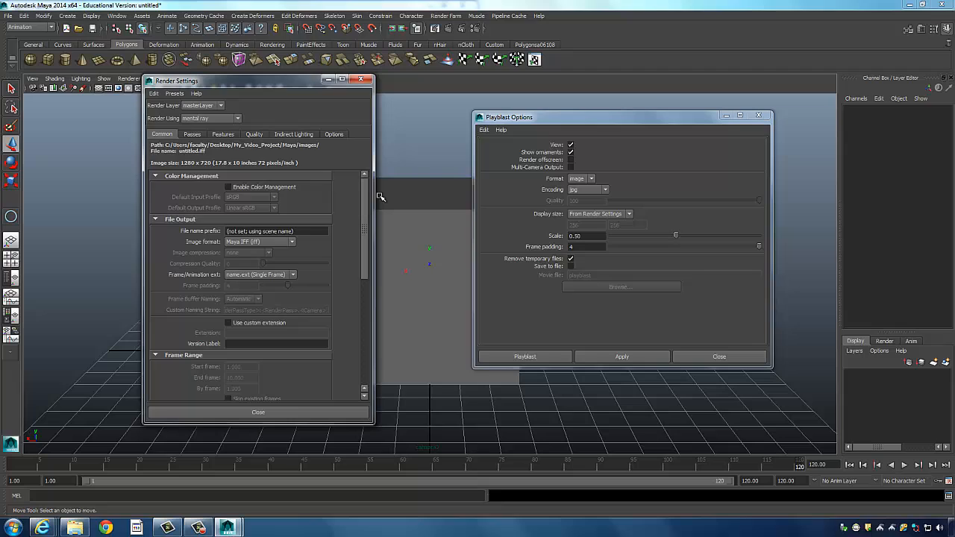
pyautogui.click(361, 79)
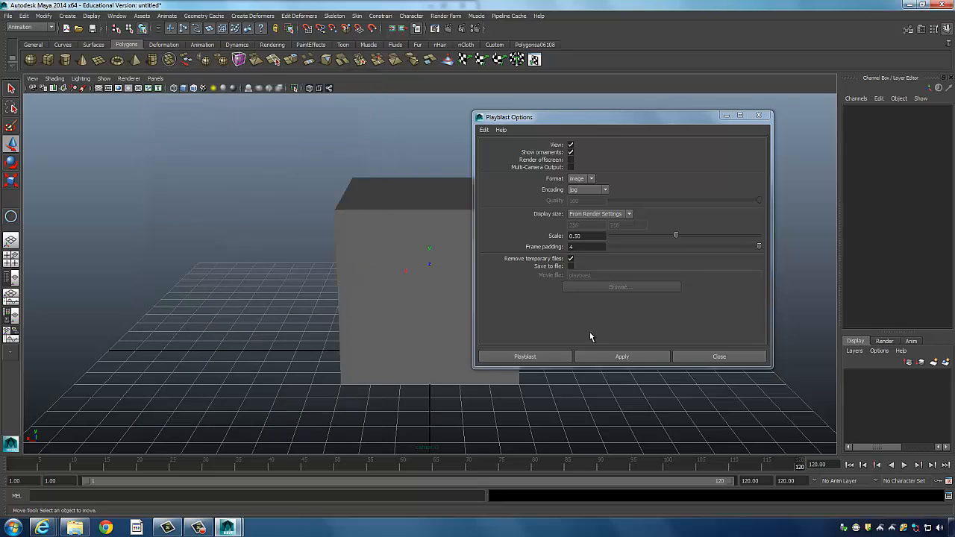
# - Set the playblast scale to 1.00
pyautogui.click(589, 236)
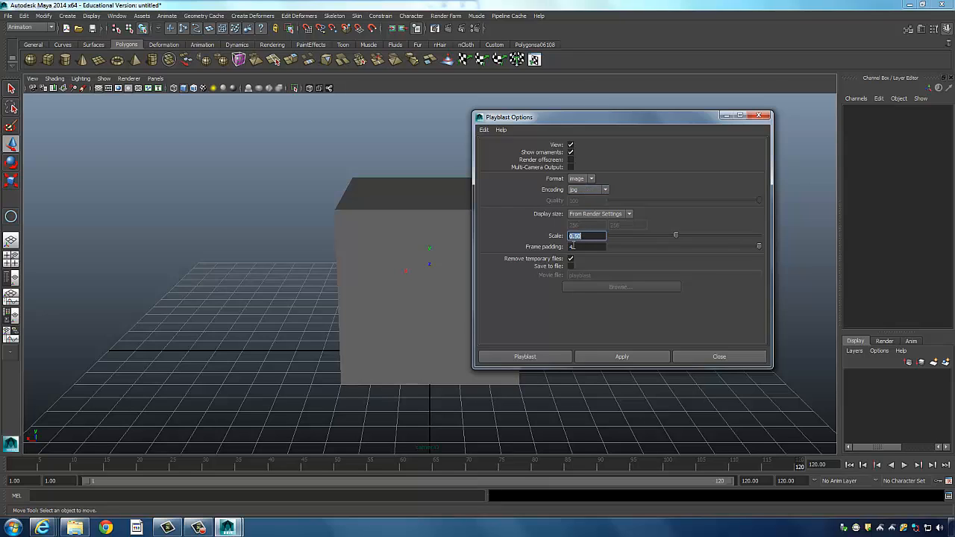
pyautogui.doubleClick(595, 236)
pyautogui.moveTo(676, 237); pyautogui.dragTo(759, 239)
pyautogui.click(585, 247)
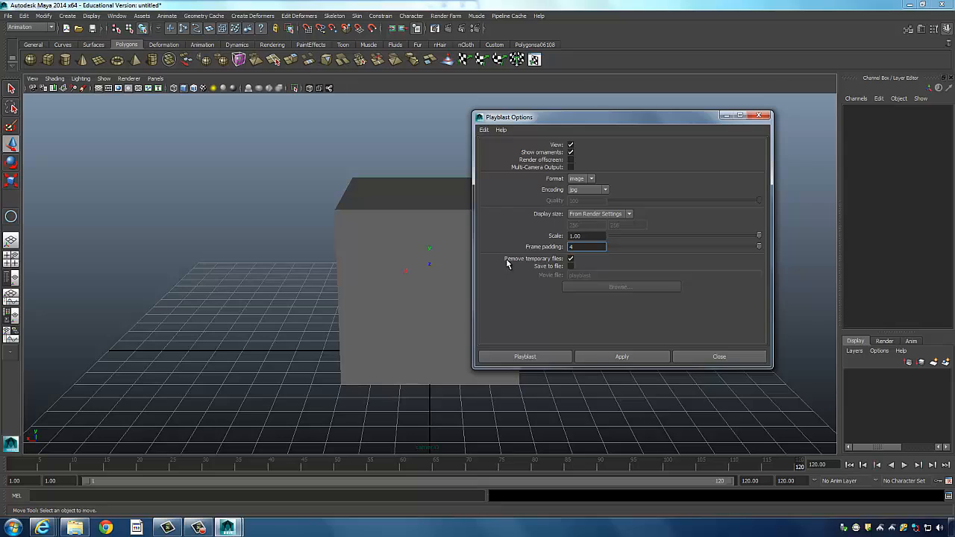
# - Enable saving the playblast to file and name the movie file Turntable Box_01_
pyautogui.click(570, 266)
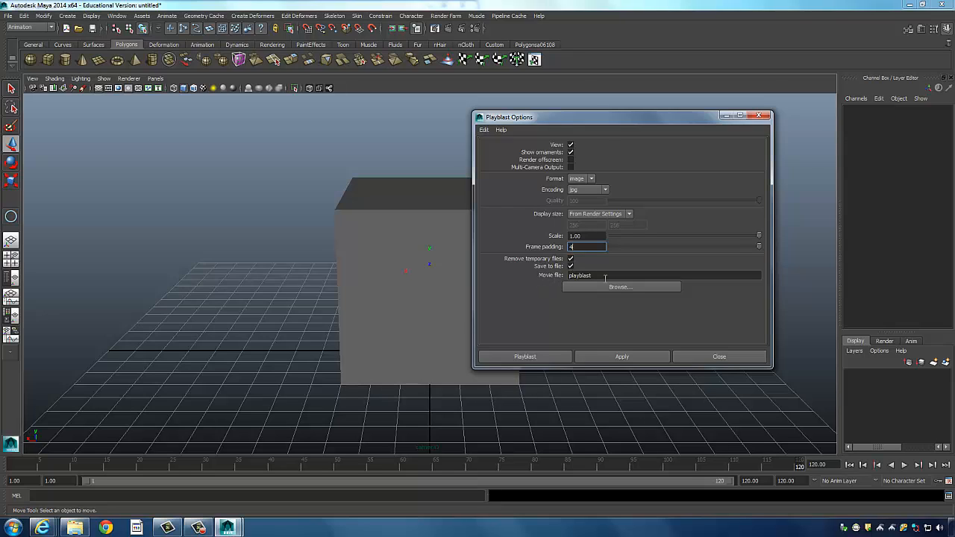
pyautogui.moveTo(611, 277); pyautogui.dragTo(457, 279)
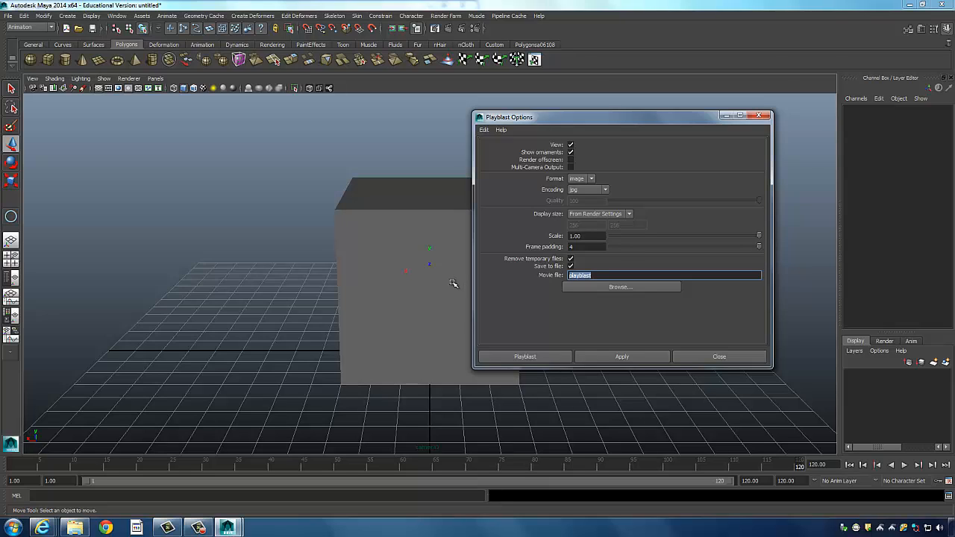
pyautogui.write('Turntable Box_01_')
pyautogui.write('_')
# - Browse to the My_Video_Project folder on the Desktop for the playblast's save location
pyautogui.click(615, 289)
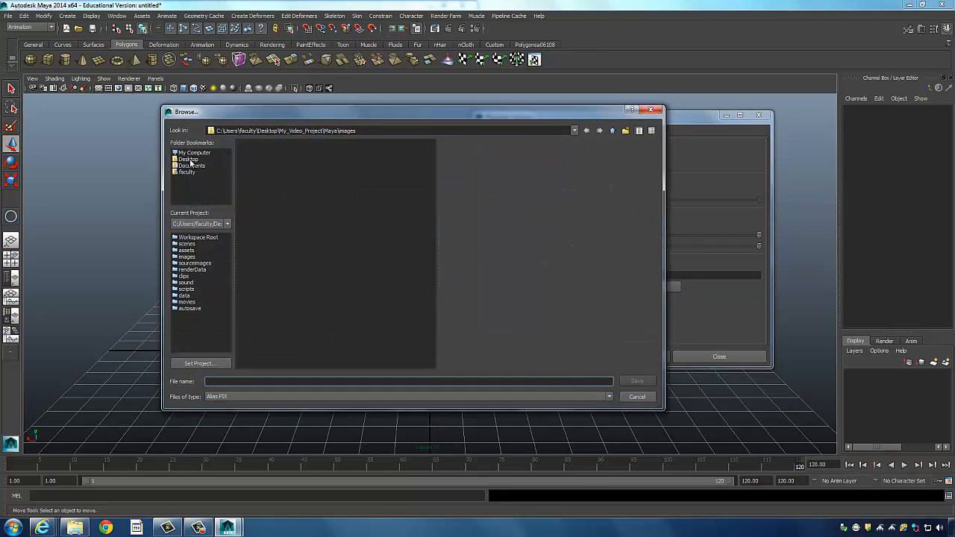
pyautogui.click(188, 159)
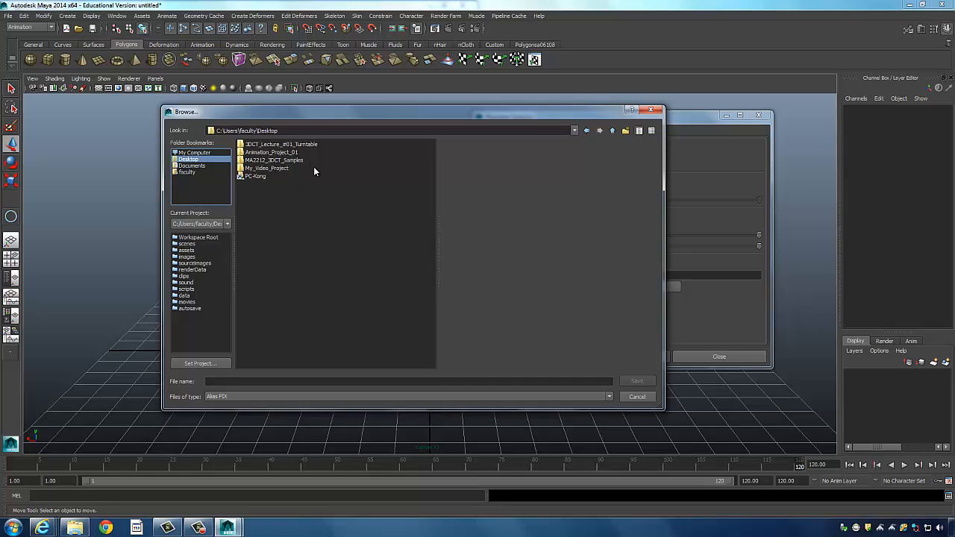
pyautogui.doubleClick(288, 172)
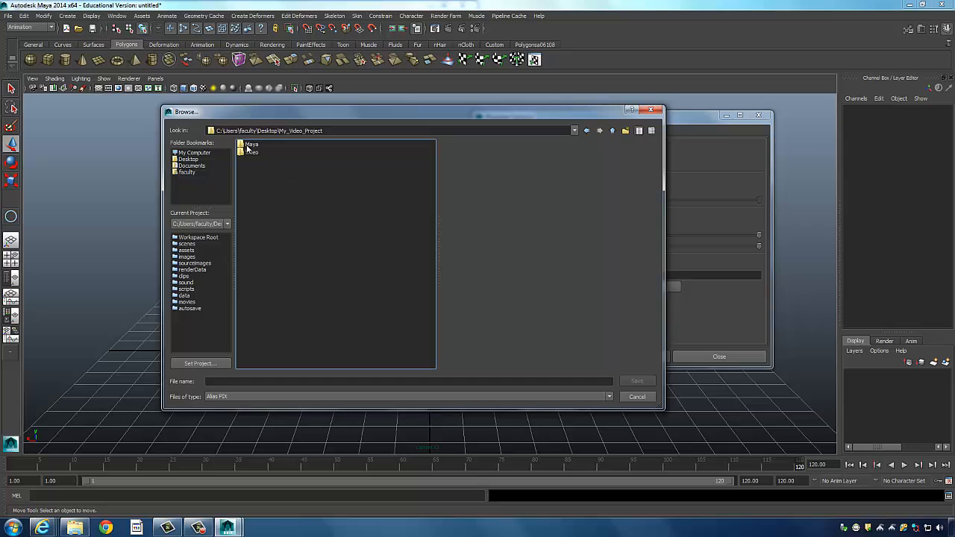
# - Create a folder named Box_Turntable inside My_Video_Project\Maya\images and open it as the playblast's save location
pyautogui.click(251, 153)
pyautogui.doubleClick(251, 144)
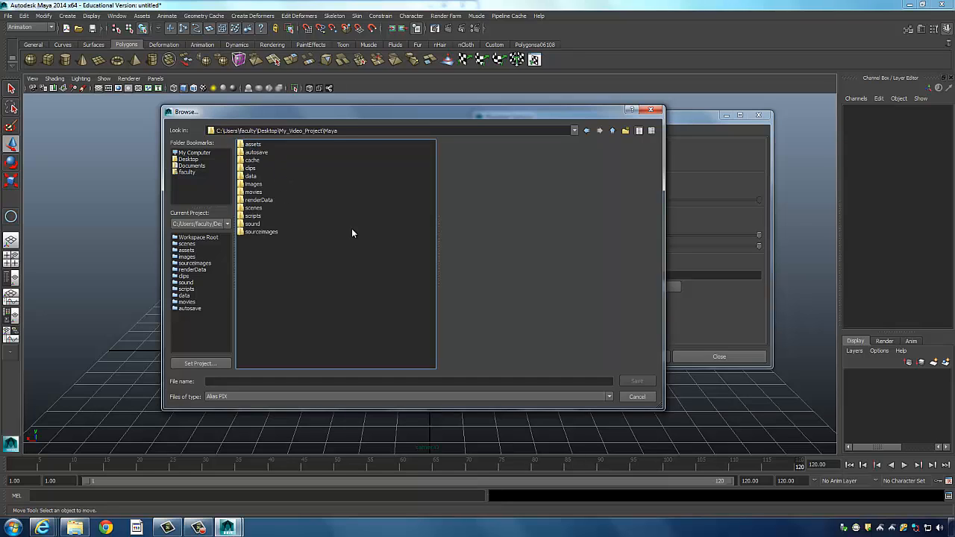
pyautogui.doubleClick(256, 184)
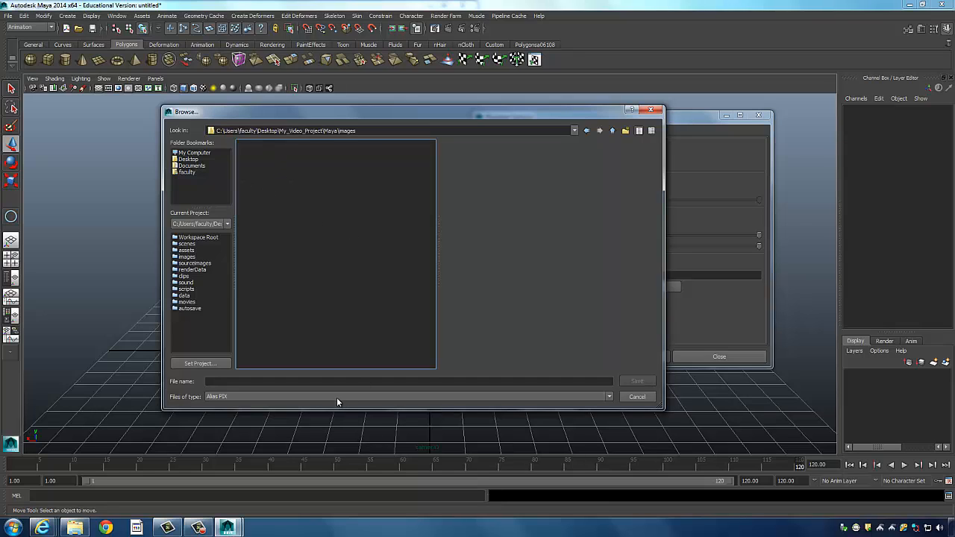
pyautogui.click(625, 130)
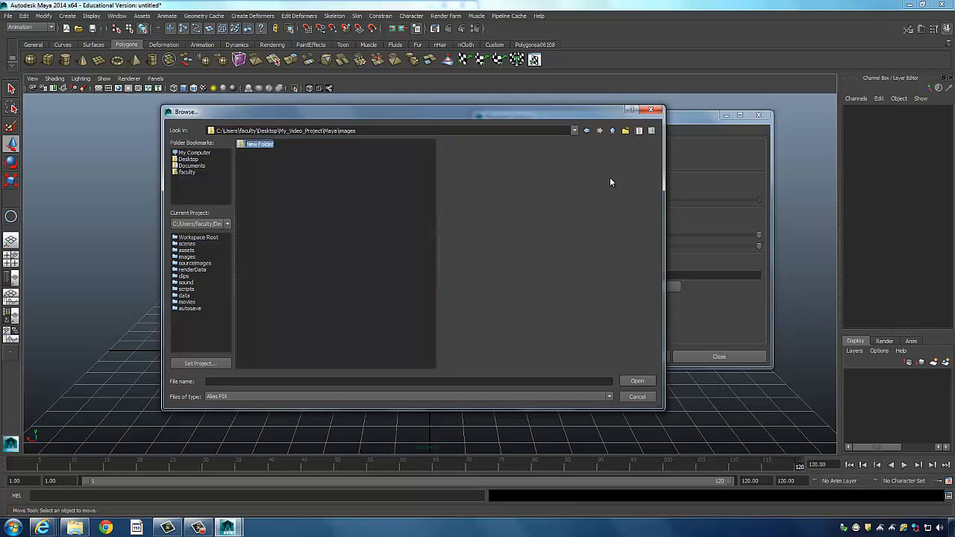
pyautogui.write('Box_Turntable')
pyautogui.press('Return')
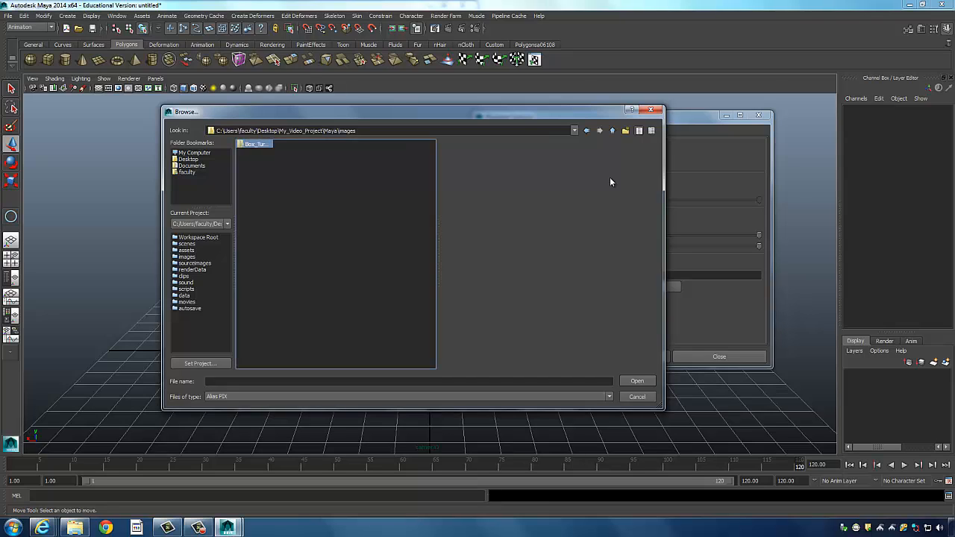
pyautogui.doubleClick(257, 143)
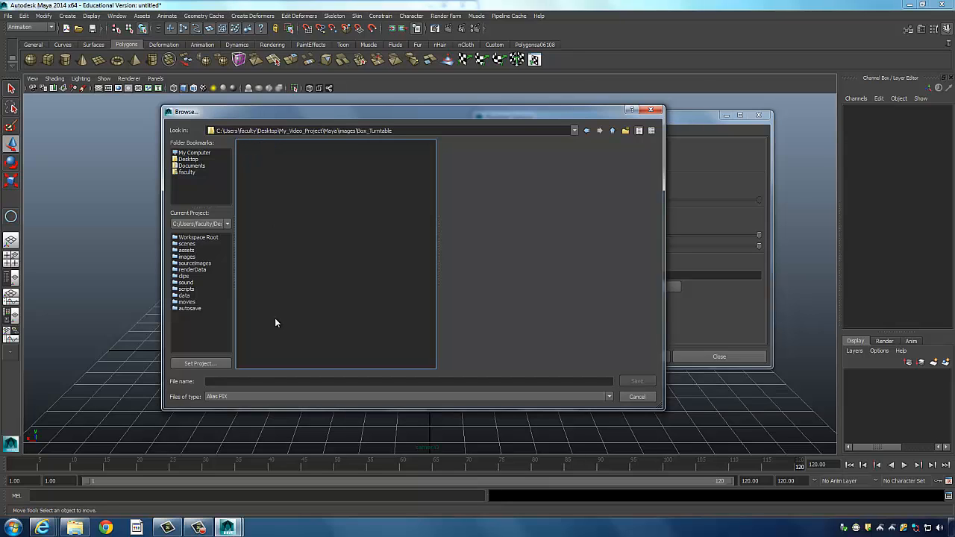
# - Save the playblast file as Box_Turntable_01_, run the playblast, and stop its playback in FCheck
pyautogui.click(242, 381)
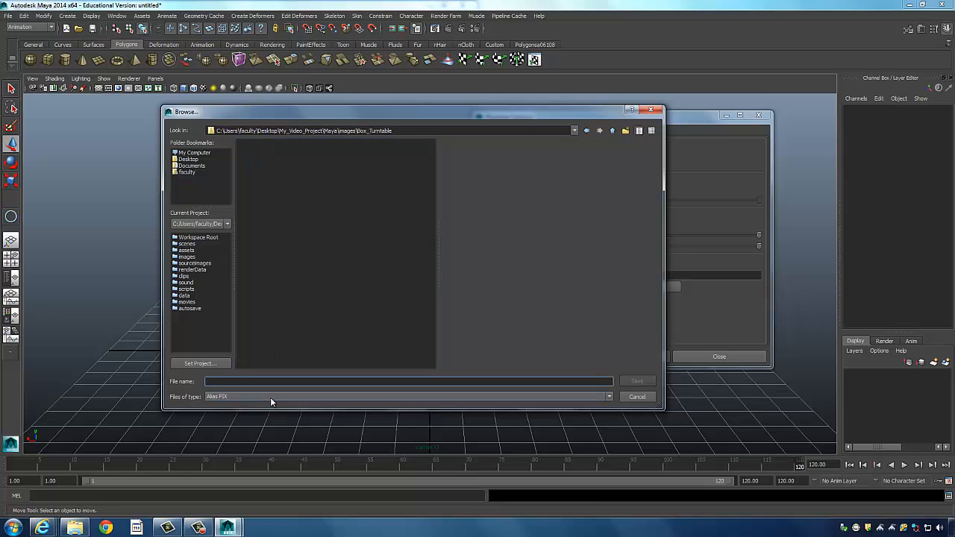
pyautogui.write('Box_Turntable_01_')
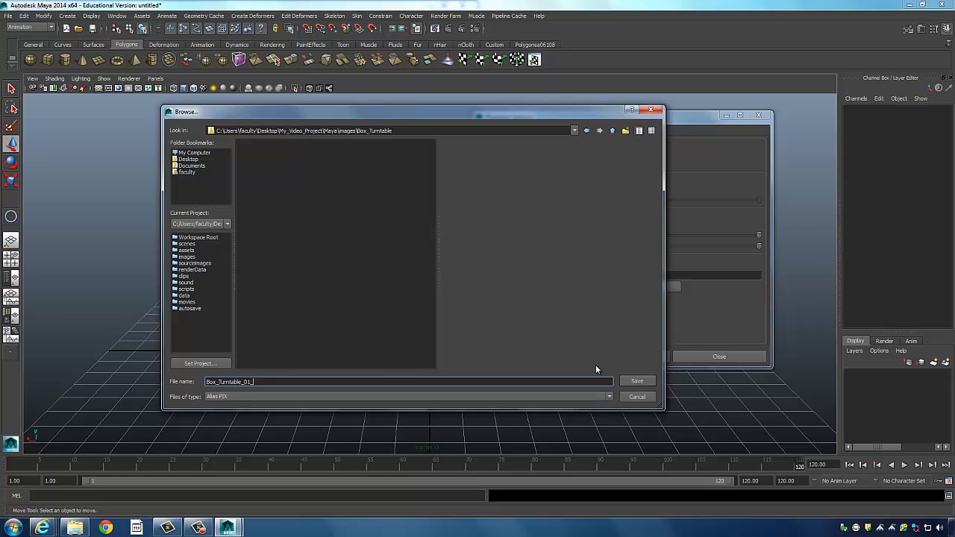
pyautogui.click(632, 382)
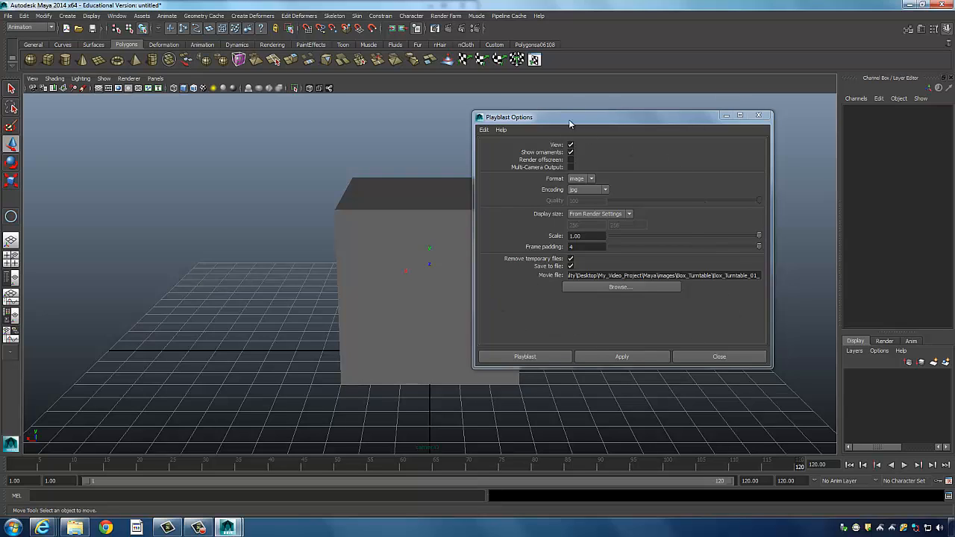
pyautogui.click(551, 356)
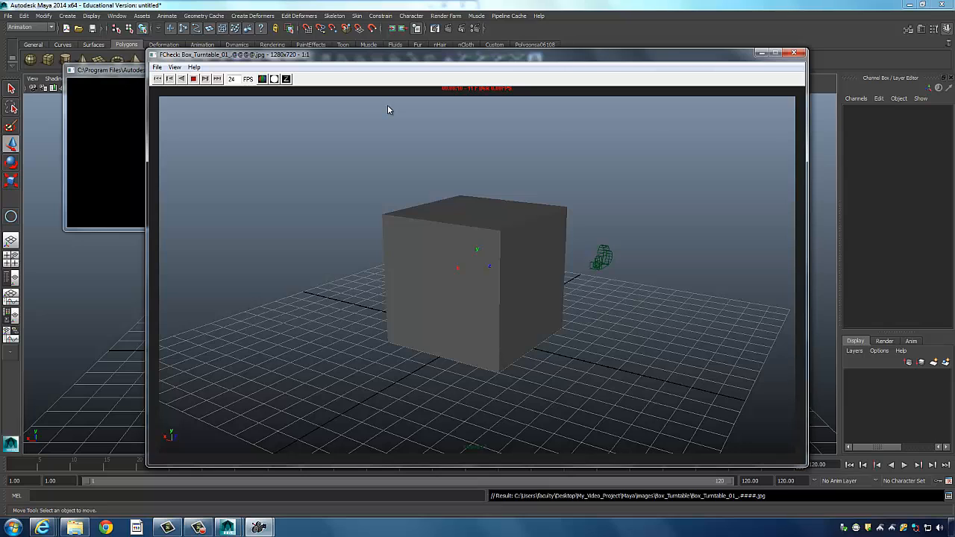
pyautogui.click(193, 79)
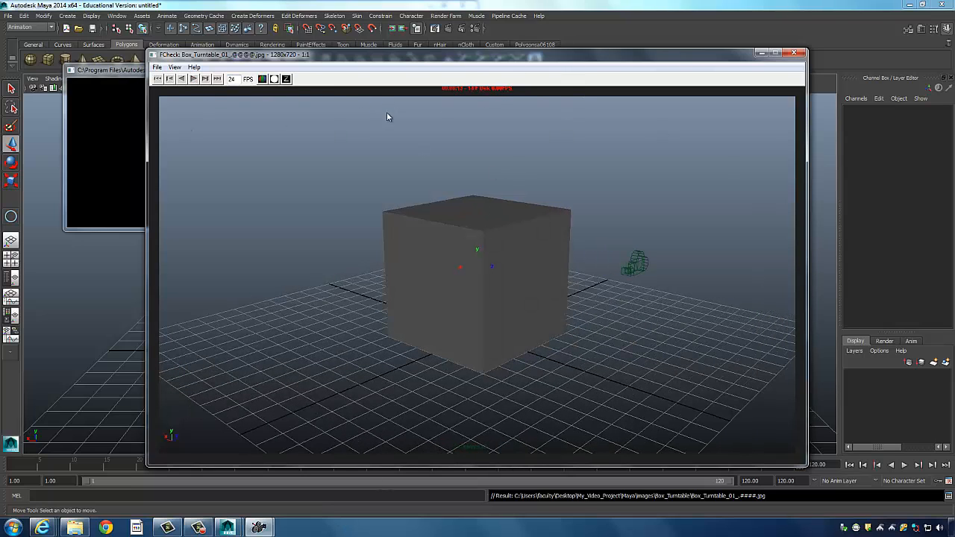
# - Switch to Windows Explorer, open the Box_Turntable folder inside images, and look through the exported JPG sequence
pyautogui.click(74, 527)
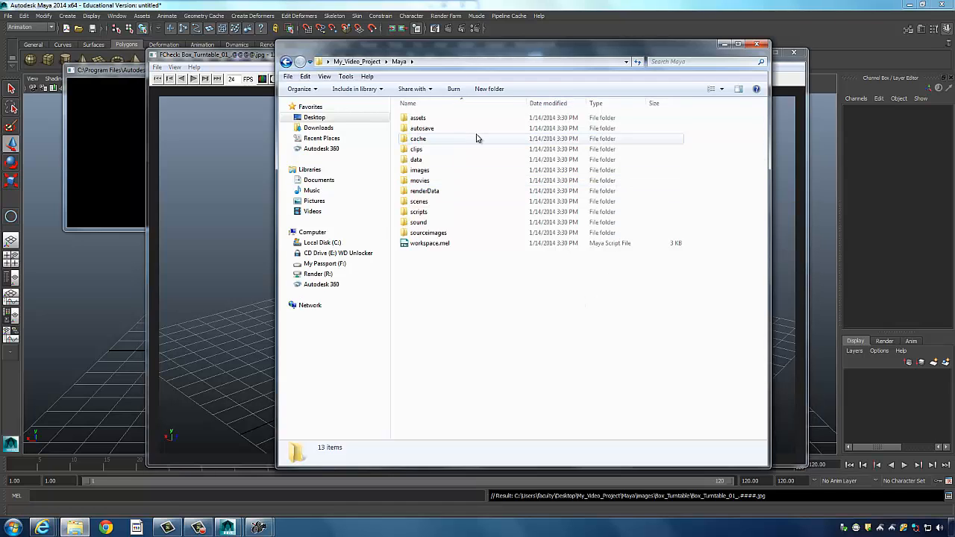
pyautogui.moveTo(453, 47); pyautogui.dragTo(518, 36)
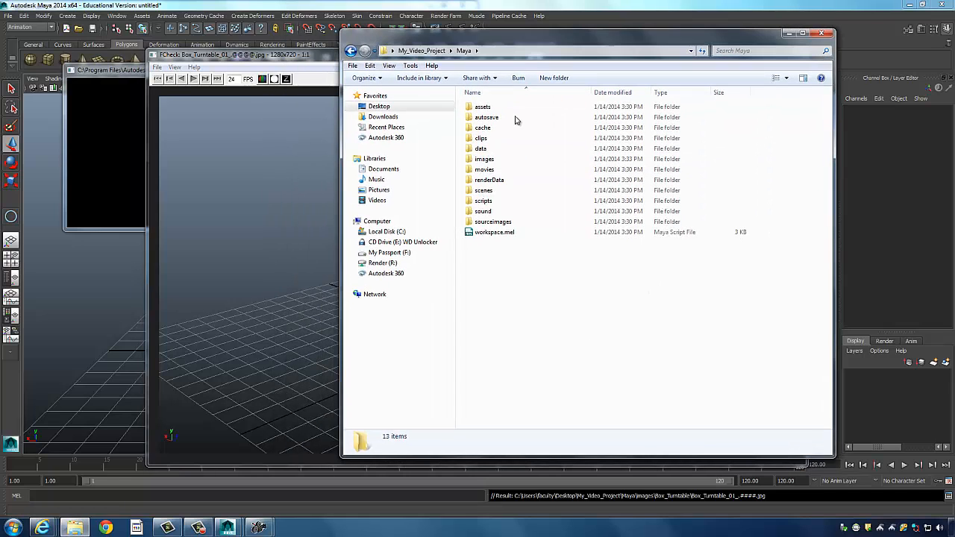
pyautogui.doubleClick(498, 160)
pyautogui.click(501, 107)
pyautogui.doubleClick(501, 107)
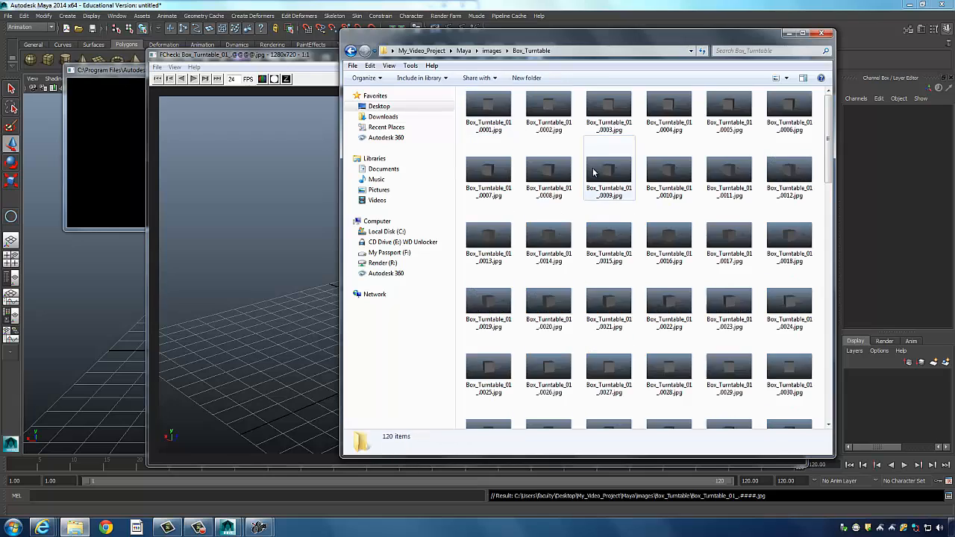
pyautogui.moveTo(831, 135); pyautogui.dragTo(839, 76)
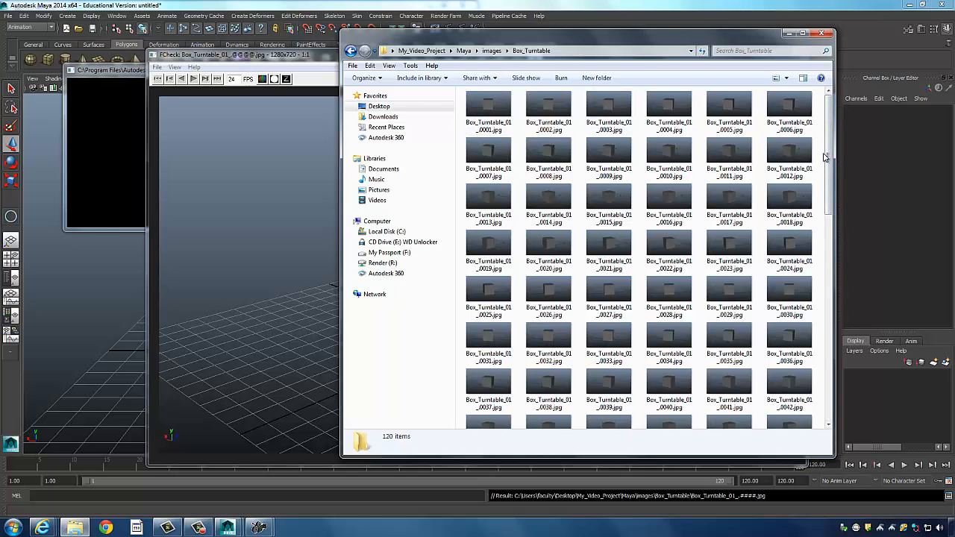
pyautogui.moveTo(829, 176); pyautogui.dragTo(836, 397)
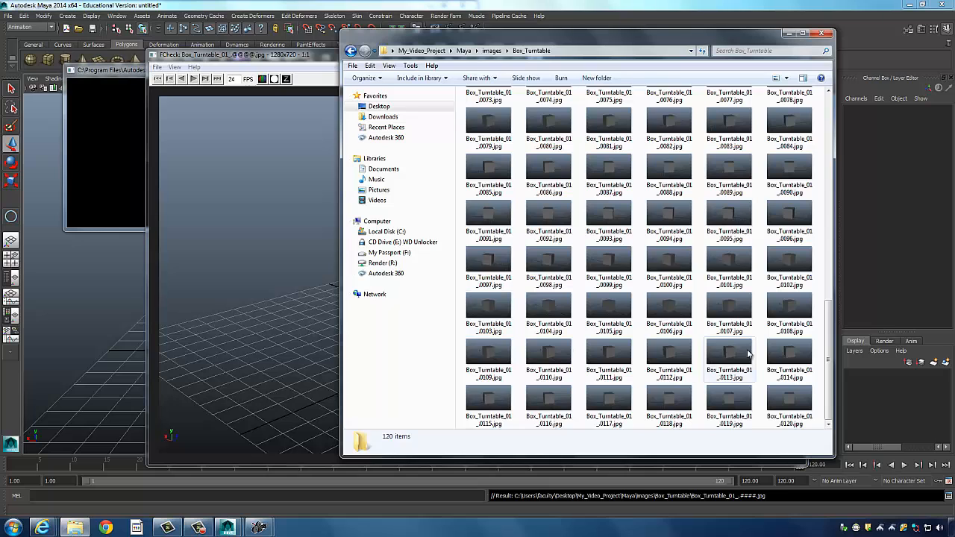
pyautogui.moveTo(827, 320); pyautogui.dragTo(825, 93)
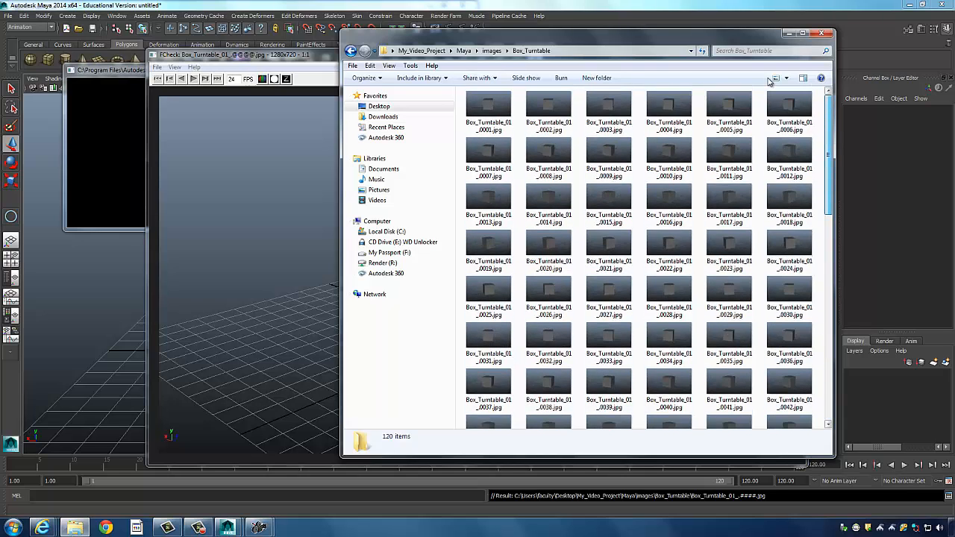
# - Bring the playblast's FCheck window forward and close it
pyautogui.click(246, 60)
pyautogui.moveTo(373, 60); pyautogui.dragTo(444, 53)
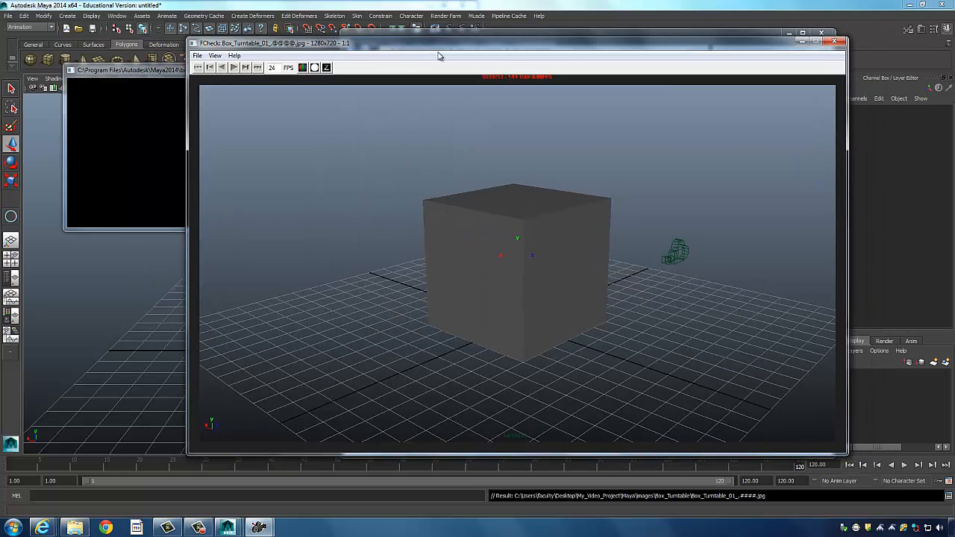
pyautogui.click(835, 45)
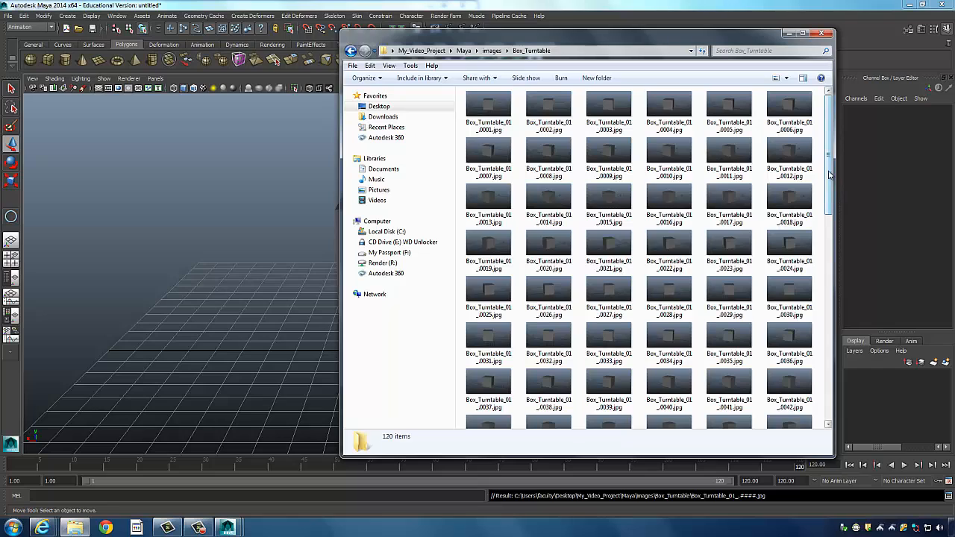
# - Search the installed programs for fcheck and launch FCheck
pyautogui.click(488, 107)
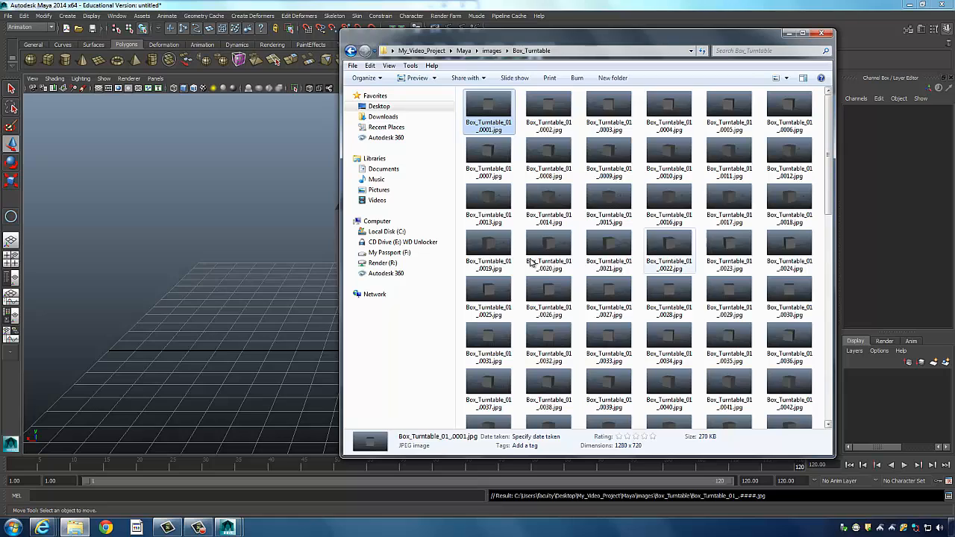
pyautogui.click(13, 527)
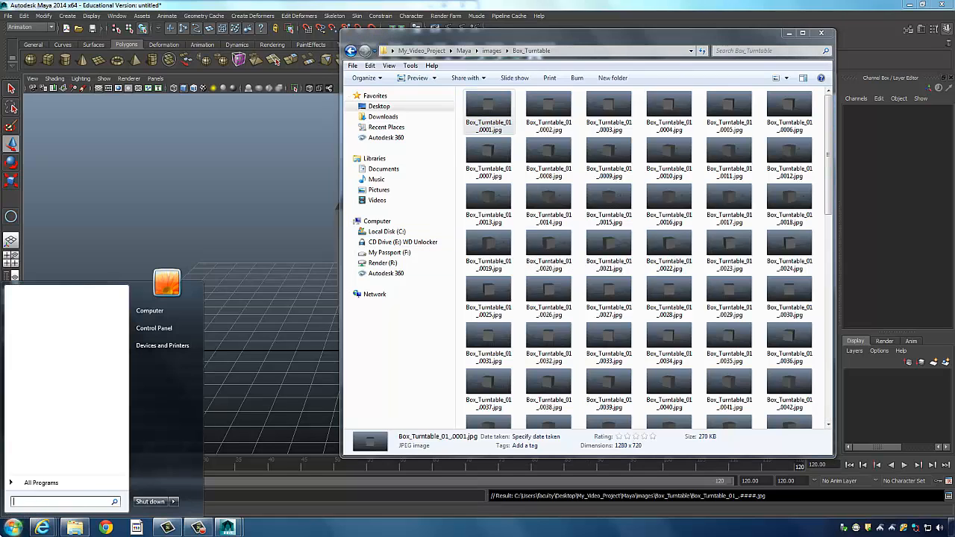
pyautogui.click(14, 531)
pyautogui.click(14, 529)
pyautogui.write('f')
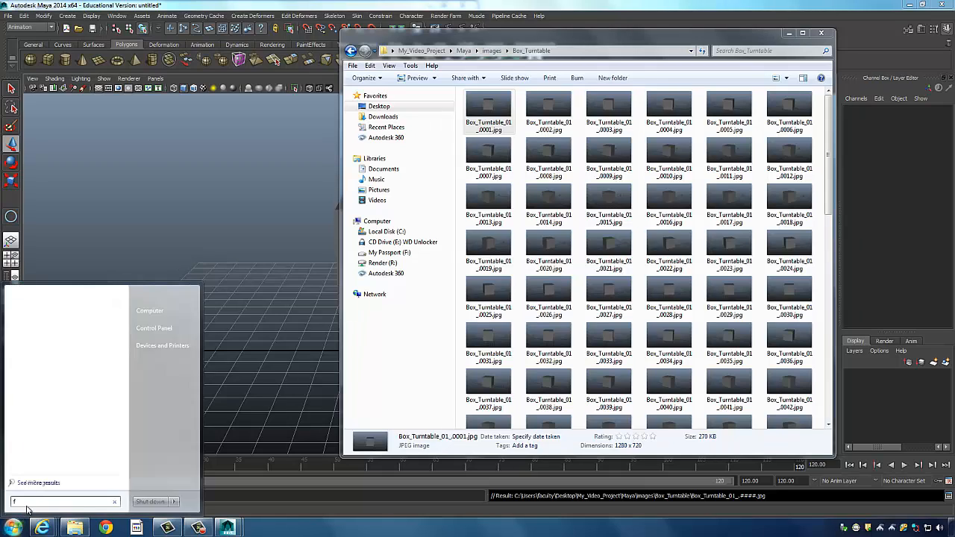
pyautogui.write('check')
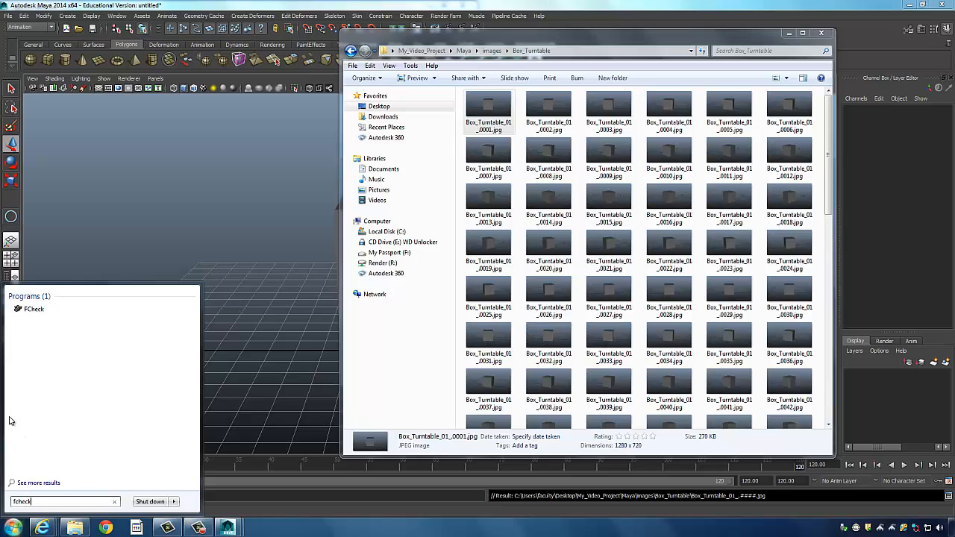
pyautogui.click(40, 314)
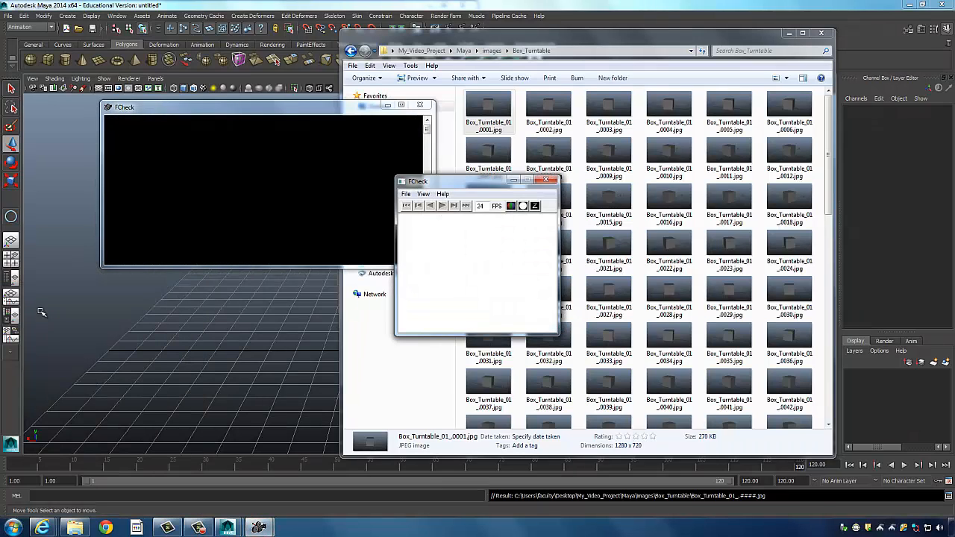
# - Open the animation in FCheck starting from Box_Turntable_01_.0001.jpg in My_Video_Project\Maya\images\Box_Turntable on the Desktop
pyautogui.click(405, 194)
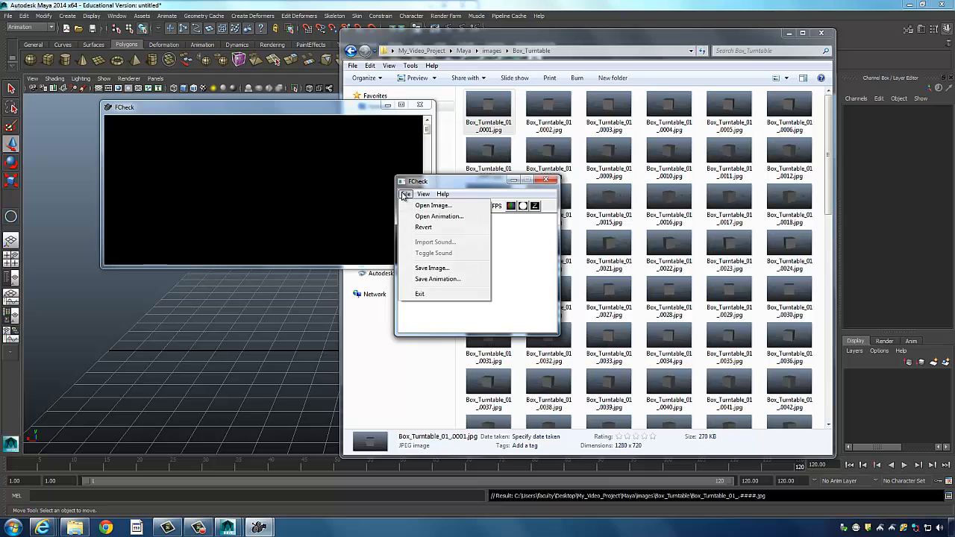
pyautogui.click(440, 216)
pyautogui.moveTo(470, 193); pyautogui.dragTo(376, 166)
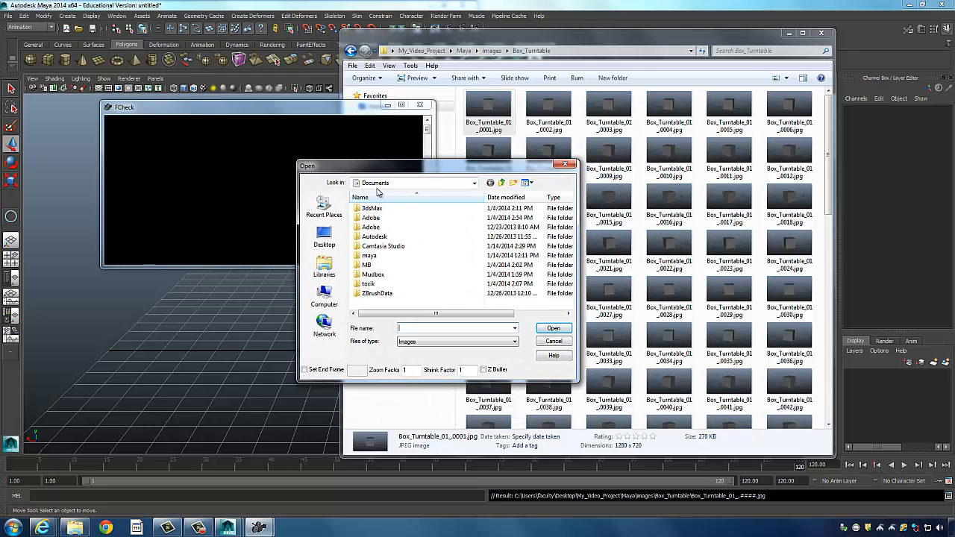
pyautogui.click(324, 237)
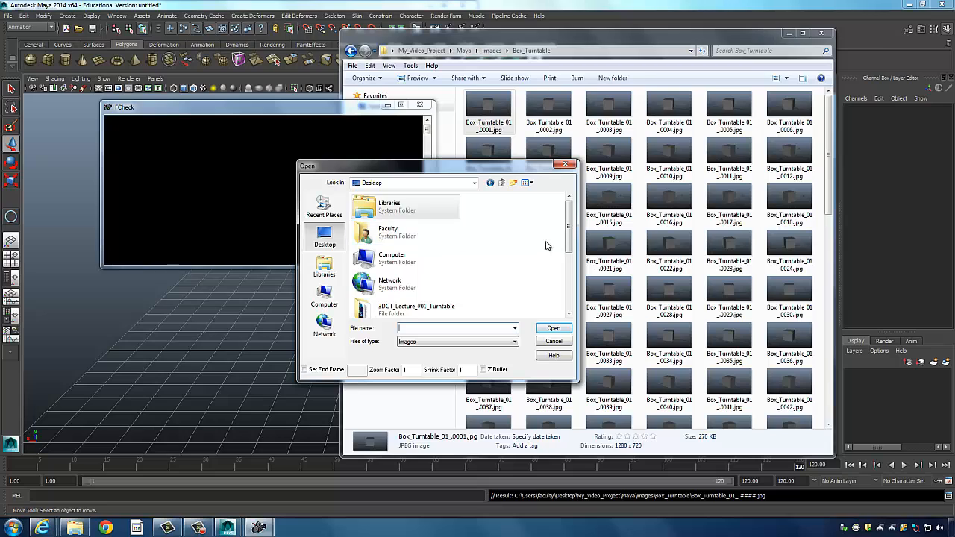
pyautogui.moveTo(568, 228); pyautogui.dragTo(568, 276)
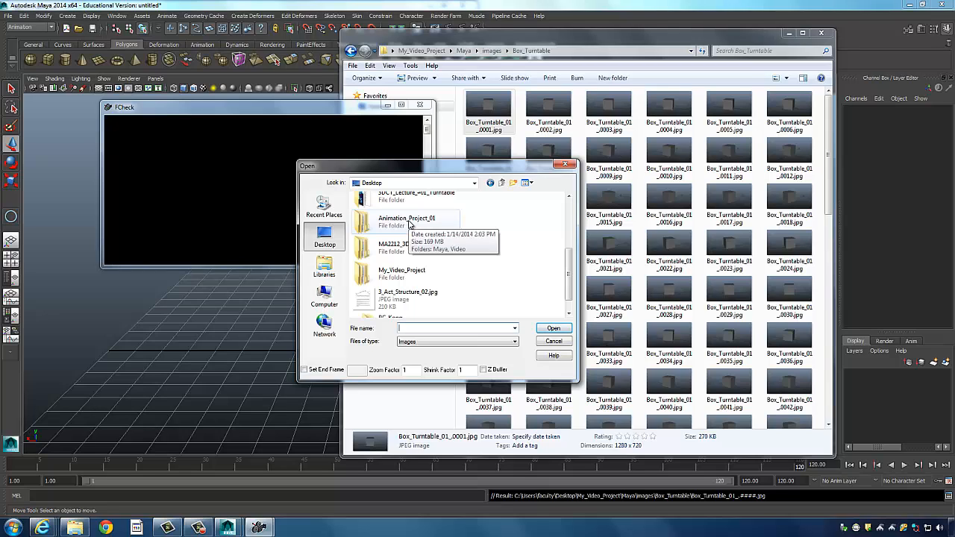
pyautogui.doubleClick(402, 272)
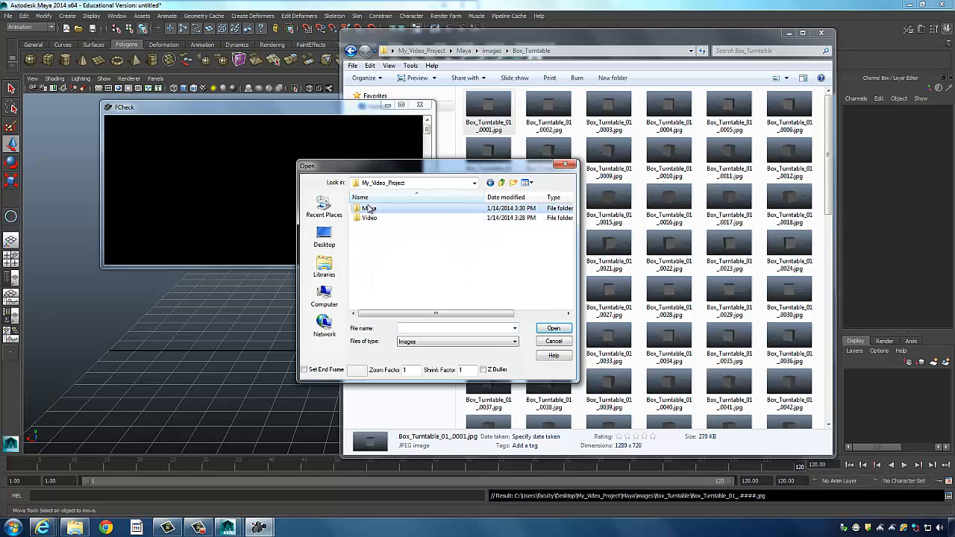
pyautogui.doubleClick(369, 209)
pyautogui.doubleClick(380, 256)
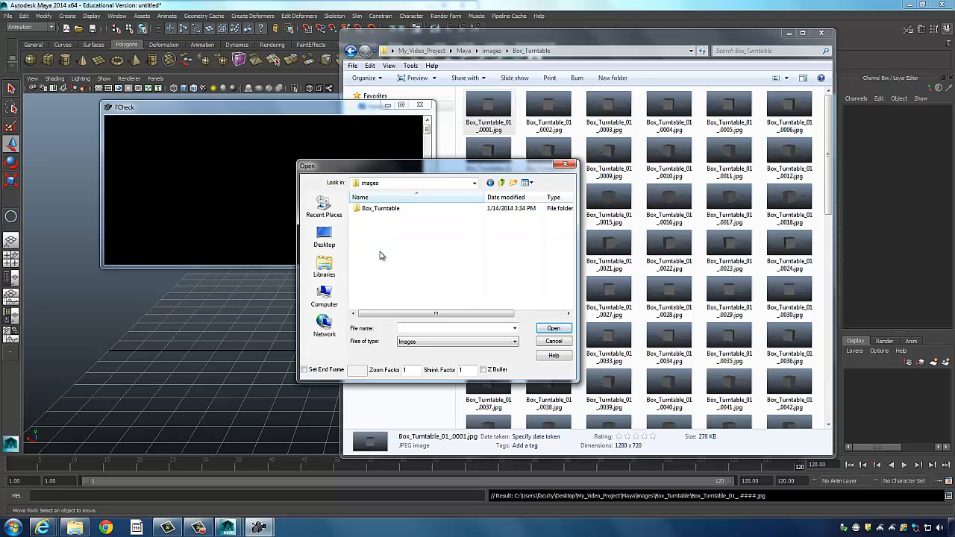
pyautogui.doubleClick(380, 209)
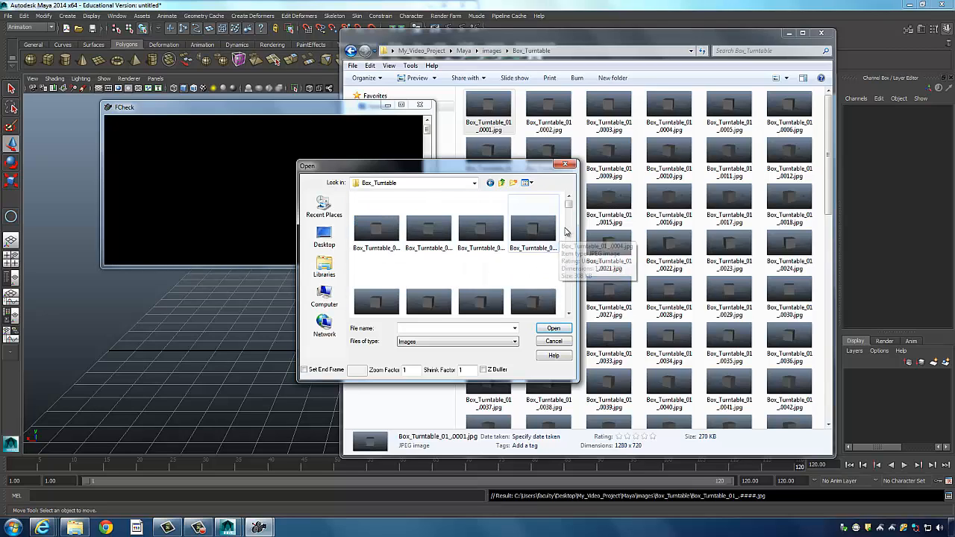
pyautogui.click(377, 227)
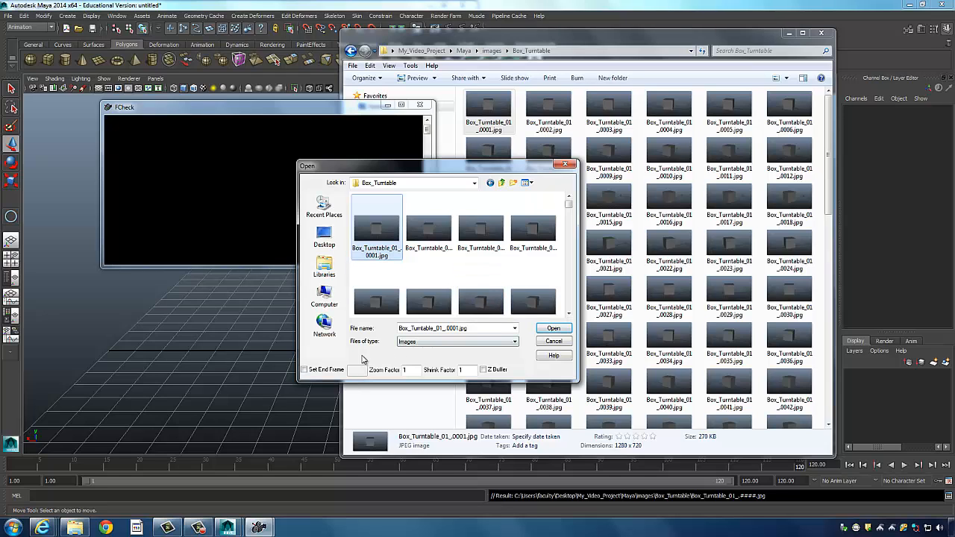
pyautogui.click(553, 328)
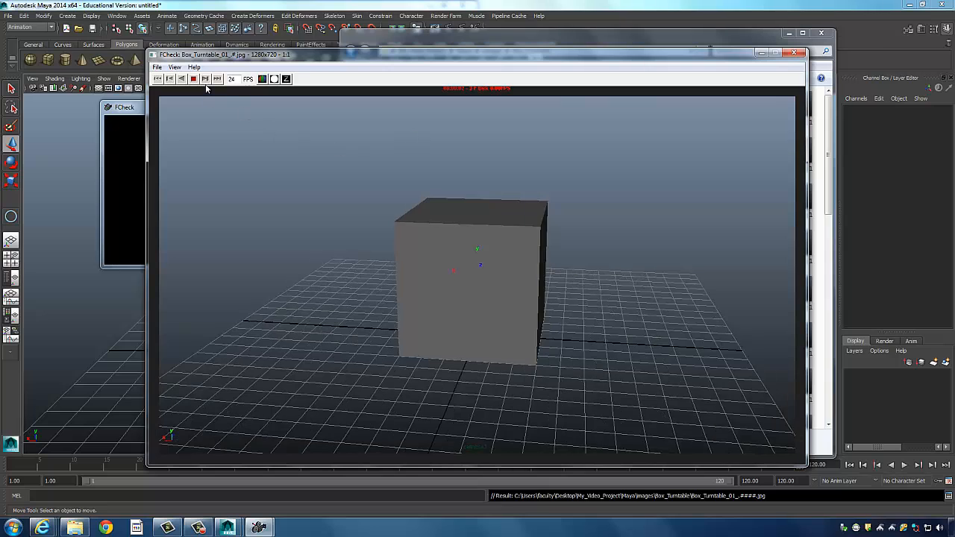
pyautogui.moveTo(312, 57); pyautogui.dragTo(247, 40)
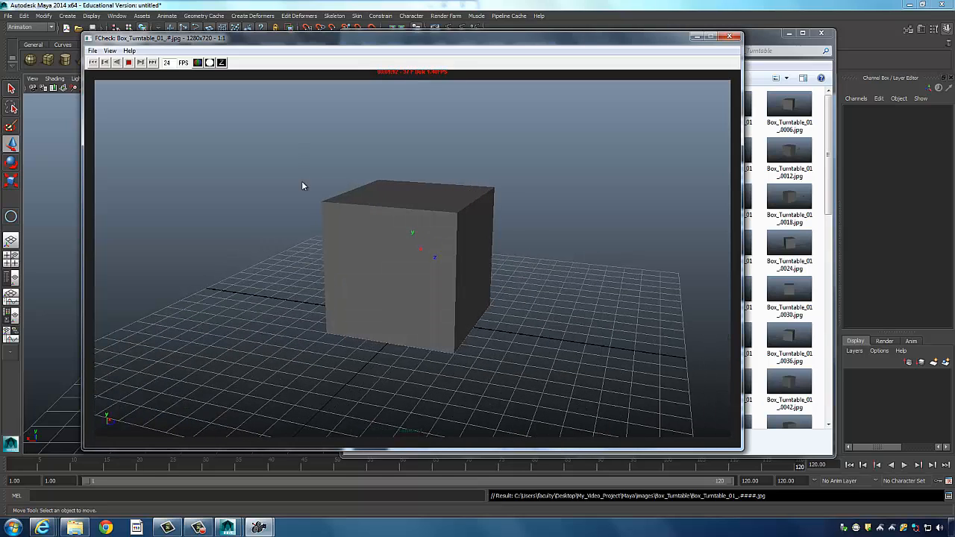
pyautogui.click(198, 527)
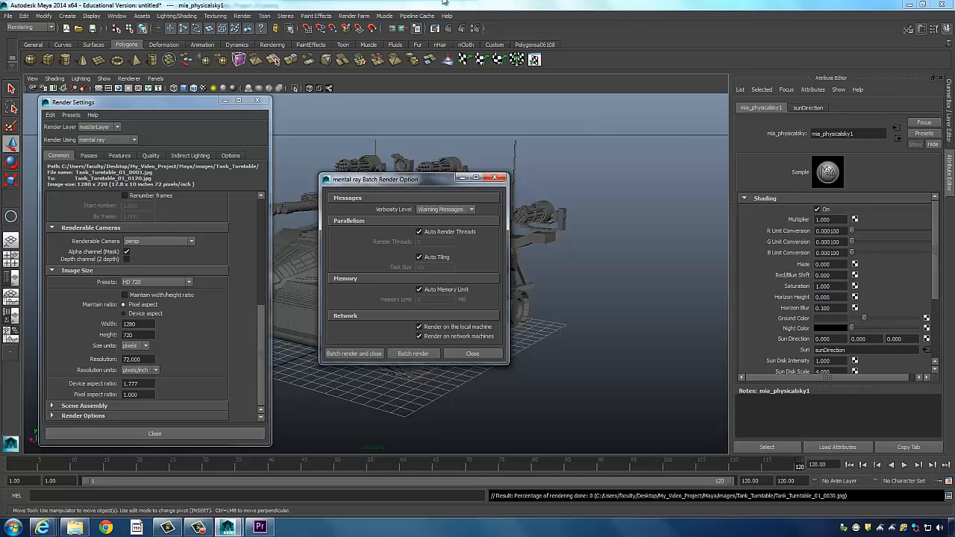
# - Close the Render Settings and mental ray Batch Render Option windows in the tank scene
pyautogui.click(285, 110)
pyautogui.click(257, 100)
pyautogui.click(493, 176)
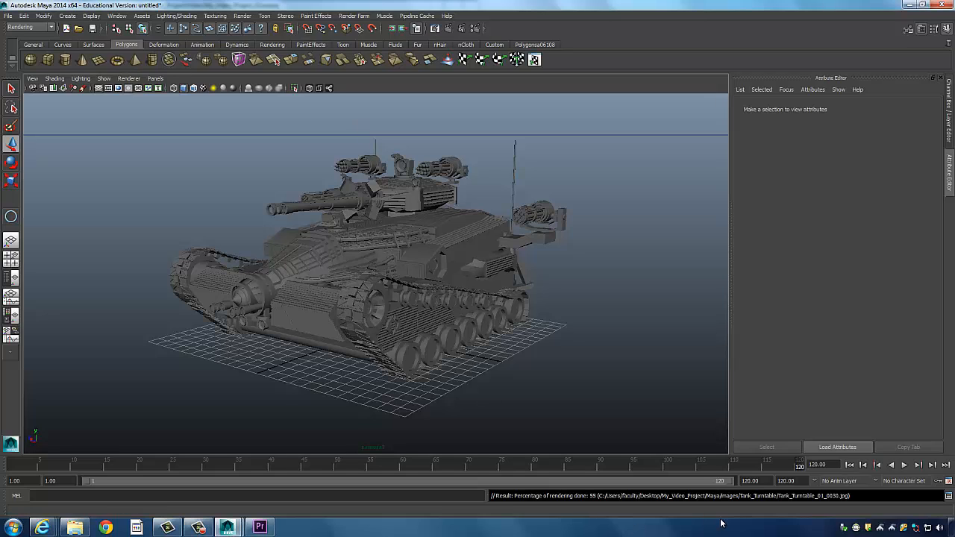
# - Search the installed programs for maya and launch a second session of Maya 2014
pyautogui.click(13, 528)
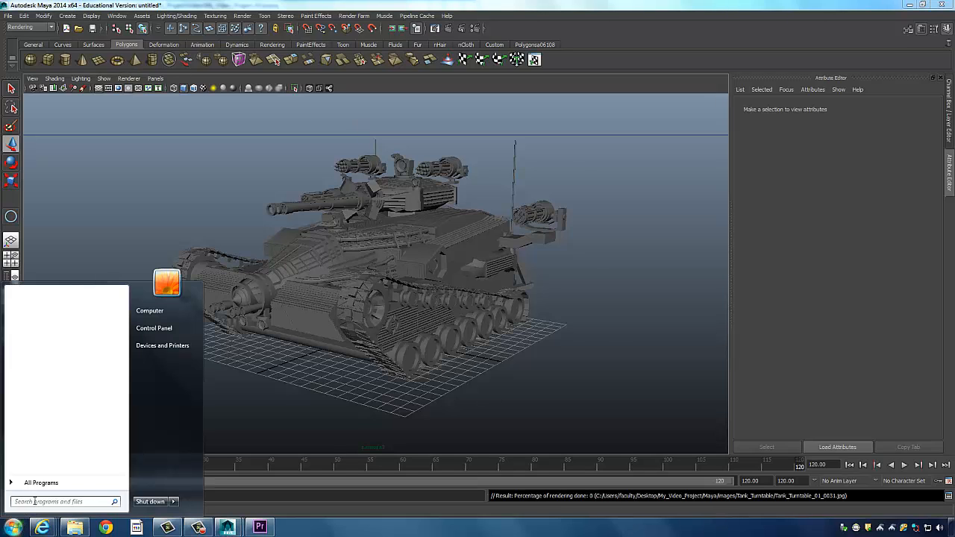
pyautogui.click(35, 501)
pyautogui.write('maya')
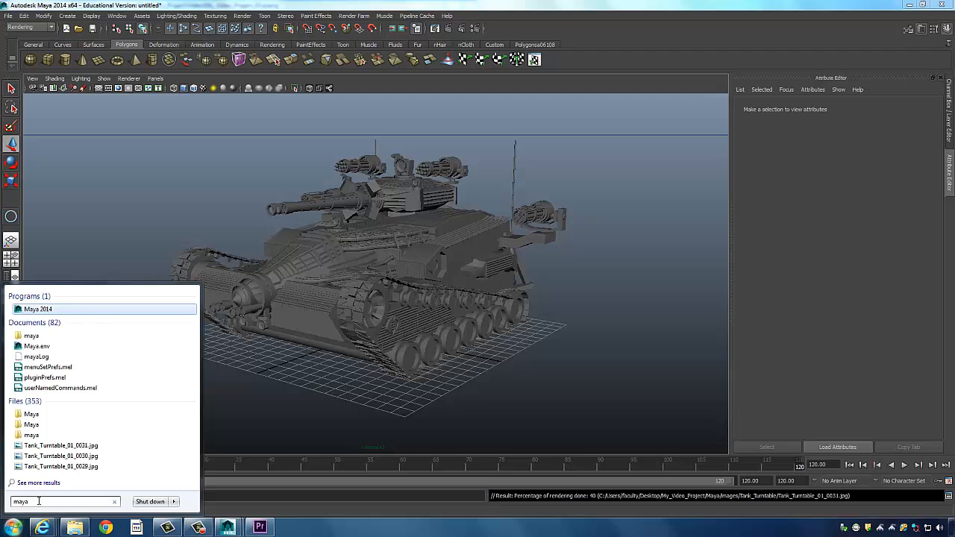
pyautogui.click(34, 309)
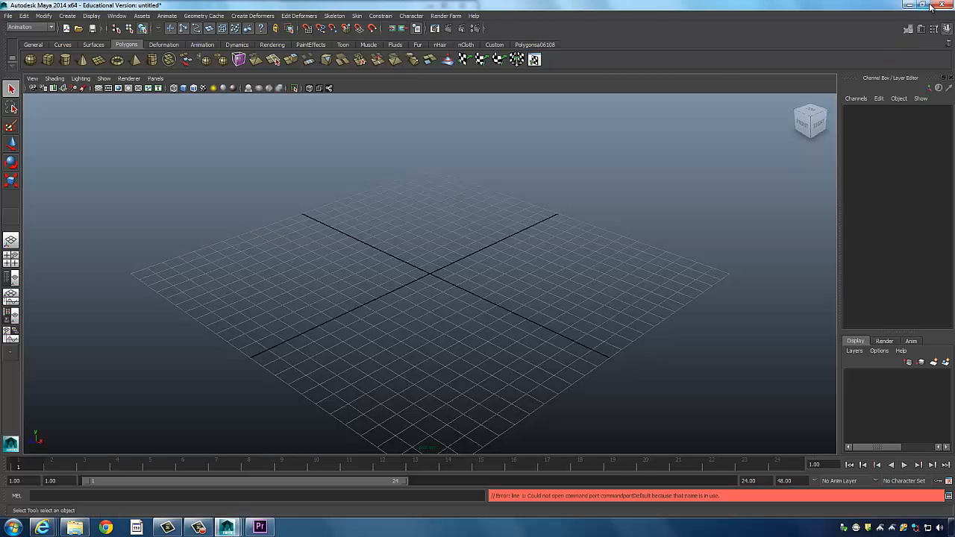
# - Open the scene hisstank-007_Render_01.mb from Animation_Project_01\Maya\scenes on the Desktop
pyautogui.click(9, 15)
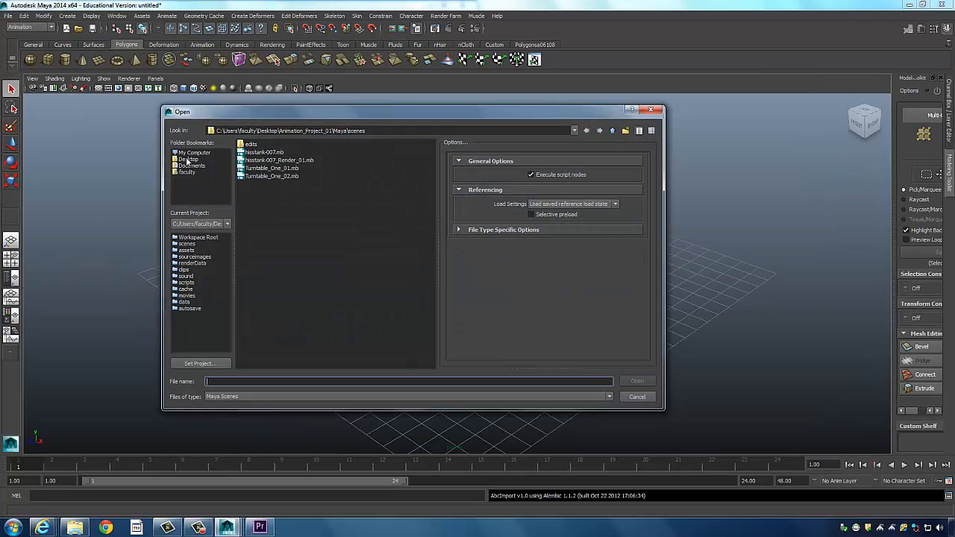
pyautogui.click(187, 160)
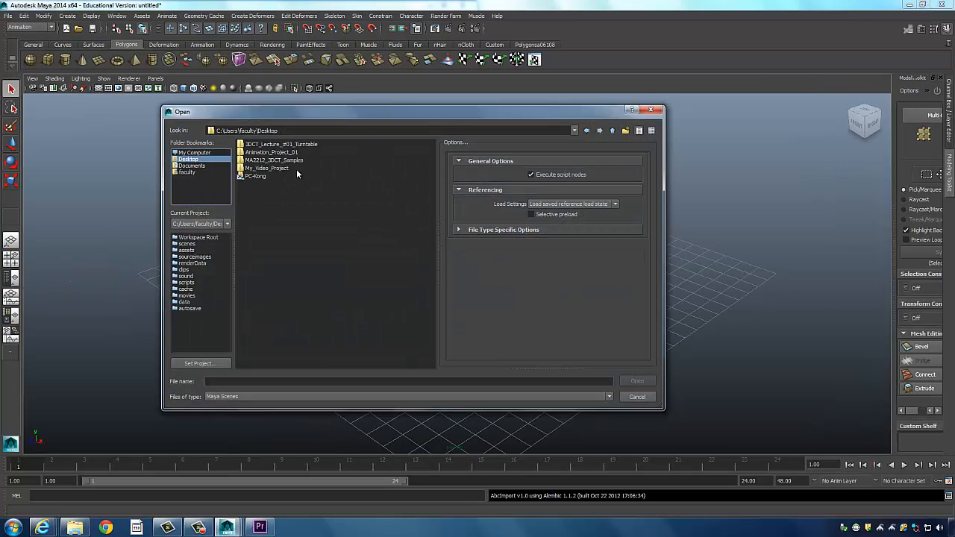
pyautogui.doubleClick(268, 170)
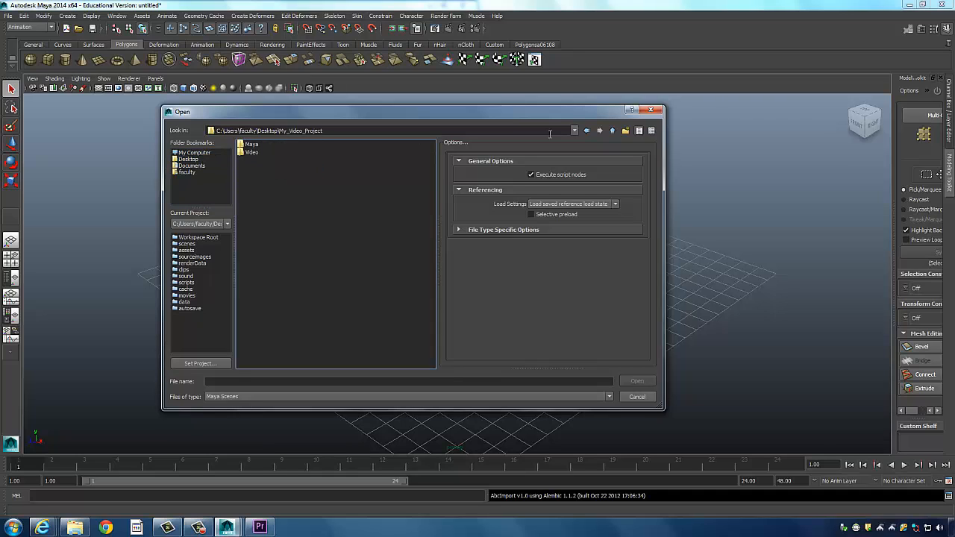
pyautogui.click(611, 130)
pyautogui.doubleClick(291, 152)
pyautogui.doubleClick(253, 144)
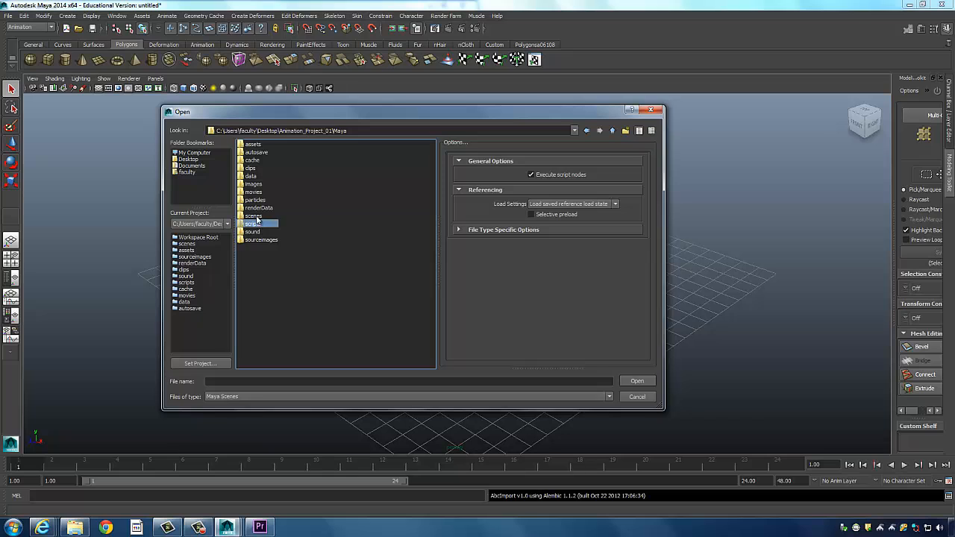
pyautogui.doubleClick(254, 216)
pyautogui.doubleClick(278, 159)
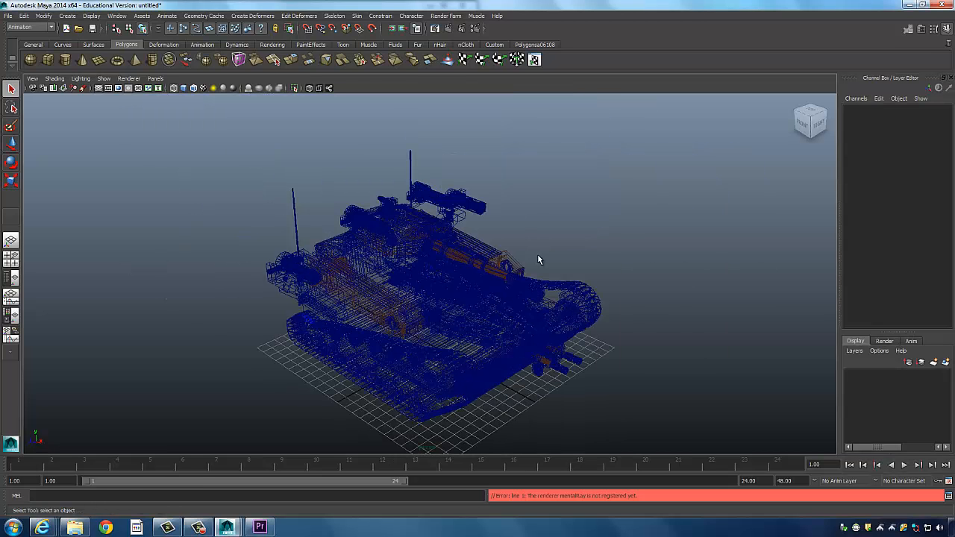
# - Display the tank in shaded mode and select its entire top-level group
pyautogui.press('5')
pyautogui.keyDown('alt'); pyautogui.moveTo(621, 252); pyautogui.dragTo(479, 243); pyautogui.keyUp('alt')
pyautogui.click(479, 243)
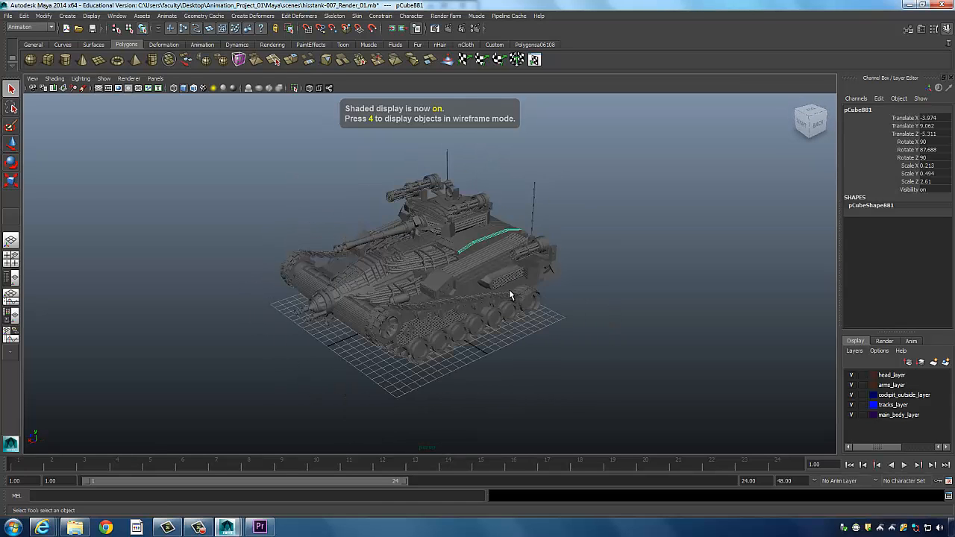
pyautogui.press('Up')
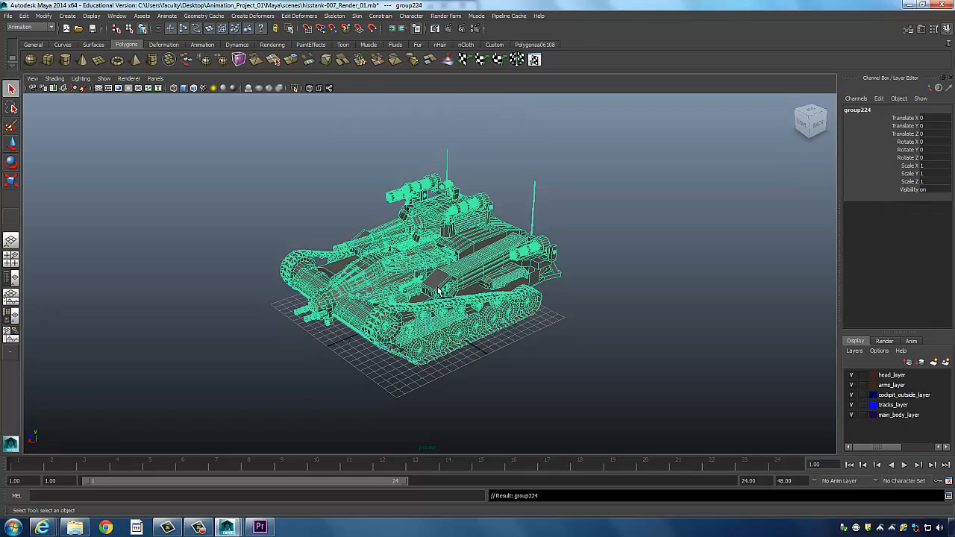
# - Center the tank group's pivot and snap the group by that pivot to the center of the grid
pyautogui.keyDown('alt'); pyautogui.moveTo(506, 276); pyautogui.dragTo(554, 363); pyautogui.keyUp('alt')
pyautogui.press('w')
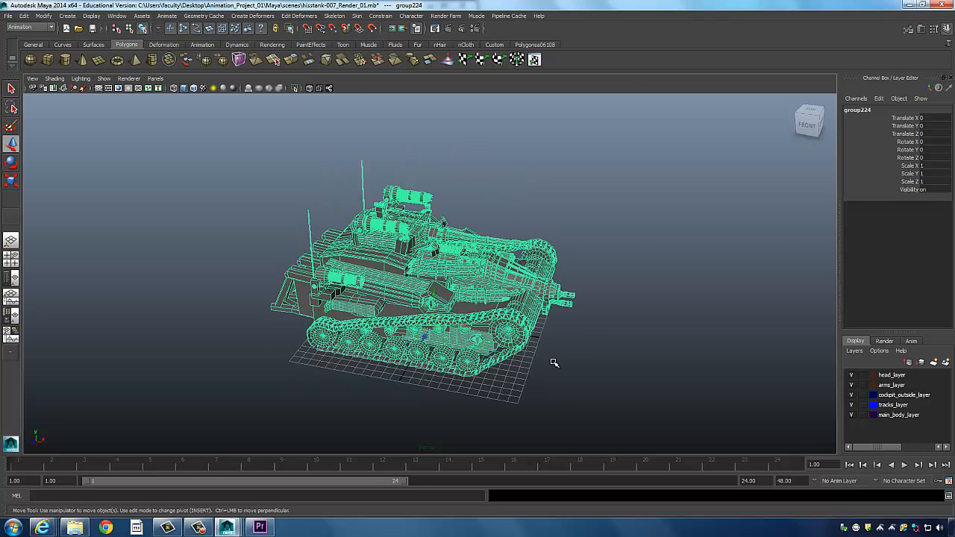
pyautogui.click(45, 16)
pyautogui.click(65, 109)
pyautogui.moveTo(466, 305)
pyautogui.keyDown('alt'); pyautogui.mouseDown()
pyautogui.moveTo(437, 311)
pyautogui.moveTo(451, 308)
pyautogui.mouseUp(); pyautogui.keyUp('alt')
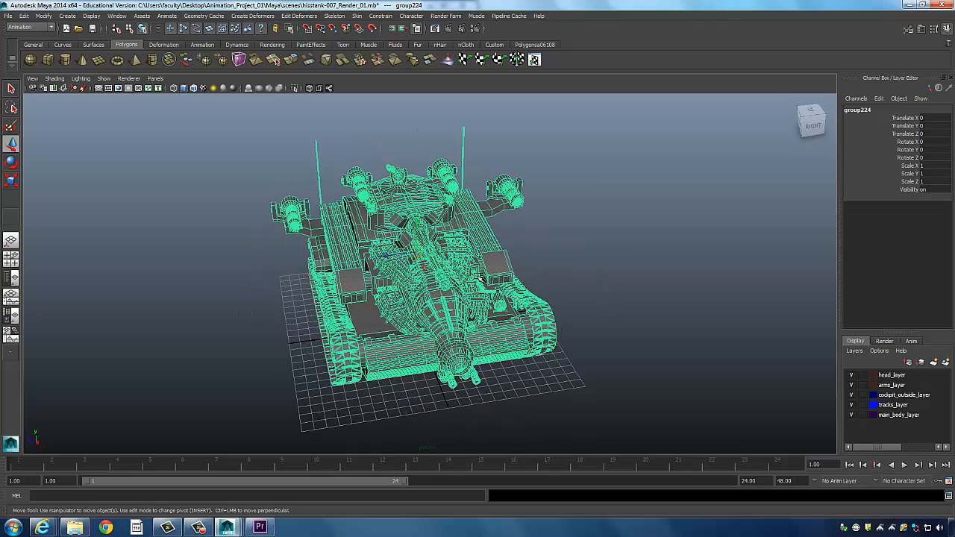
pyautogui.keyDown('alt'); pyautogui.moveTo(420, 292); pyautogui.dragTo(422, 328); pyautogui.keyUp('alt')
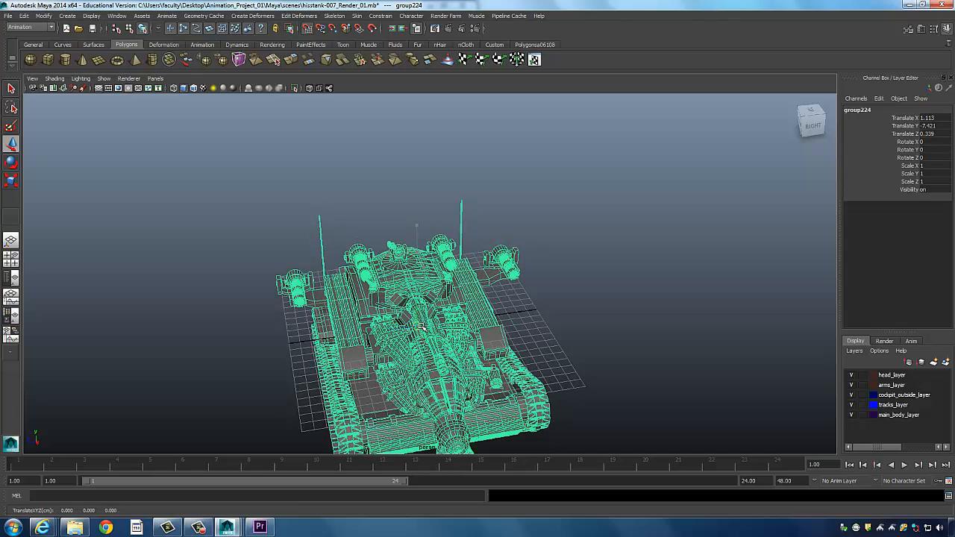
# - Raise the tank group to Translate Y -0.219 so its tracks rest on the grid, and clear the selection
pyautogui.keyDown('alt'); pyautogui.moveTo(348, 335); pyautogui.dragTo(646, 331, button='right'); pyautogui.keyUp('alt')
pyautogui.keyDown('alt'); pyautogui.moveTo(407, 356); pyautogui.dragTo(453, 298, button='middle'); pyautogui.keyUp('alt')
pyautogui.press('4')
pyautogui.moveTo(462, 318)
pyautogui.keyDown('alt'); pyautogui.mouseDown()
pyautogui.moveTo(589, 336)
pyautogui.moveTo(537, 223)
pyautogui.moveTo(496, 175)
pyautogui.moveTo(474, 191)
pyautogui.moveTo(516, 325)
pyautogui.mouseUp(); pyautogui.keyUp('alt')
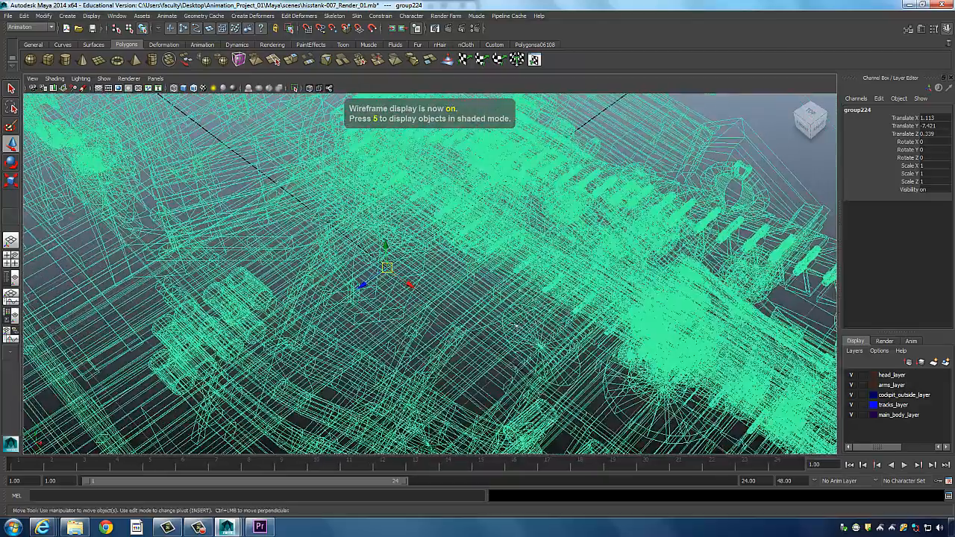
pyautogui.scroll(-10, 516, 326)
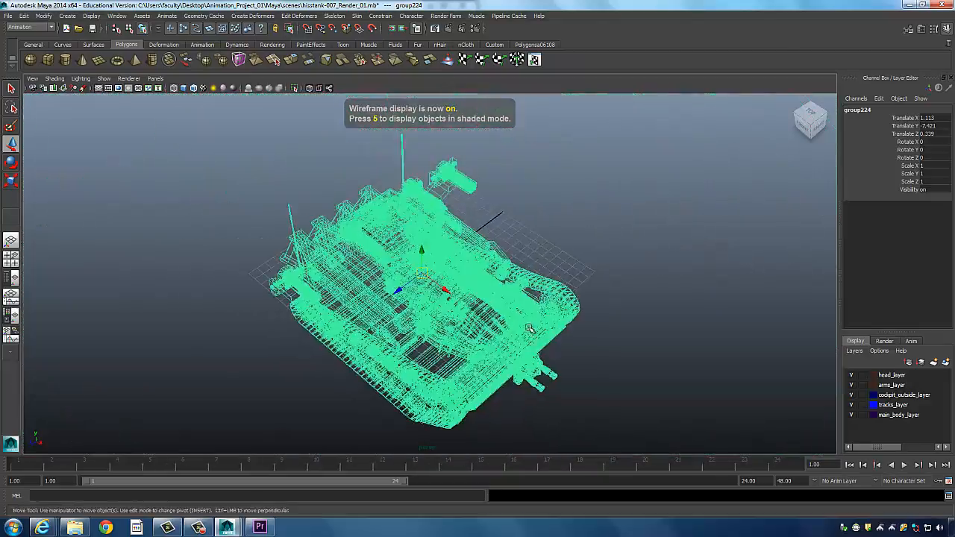
pyautogui.moveTo(529, 328)
pyautogui.keyDown('alt'); pyautogui.mouseDown()
pyautogui.moveTo(506, 276)
pyautogui.moveTo(493, 279)
pyautogui.mouseUp(); pyautogui.keyUp('alt')
pyautogui.press('5')
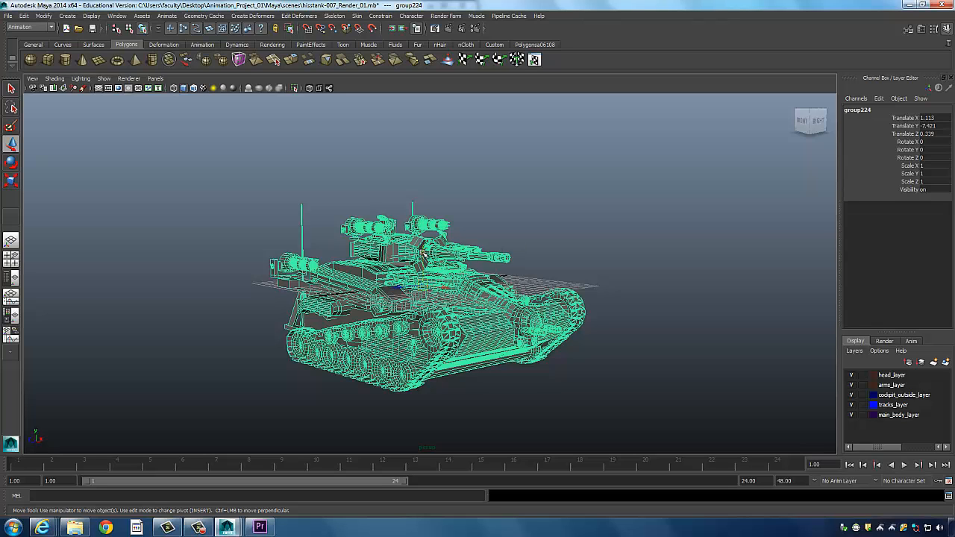
pyautogui.moveTo(422, 246); pyautogui.dragTo(425, 179)
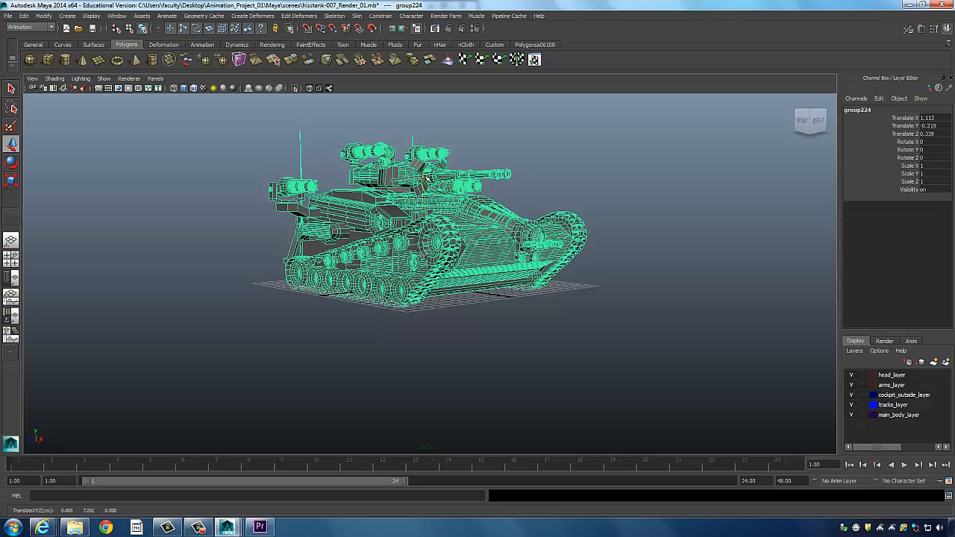
pyautogui.click(643, 264)
pyautogui.press('f')
pyautogui.keyDown('alt'); pyautogui.moveTo(711, 296); pyautogui.dragTo(550, 287); pyautogui.keyUp('alt')
pyautogui.keyDown('alt'); pyautogui.moveTo(550, 287); pyautogui.dragTo(550, 287, button='right'); pyautogui.keyUp('alt')
pyautogui.keyDown('alt'); pyautogui.moveTo(551, 286); pyautogui.dragTo(559, 265); pyautogui.keyUp('alt')
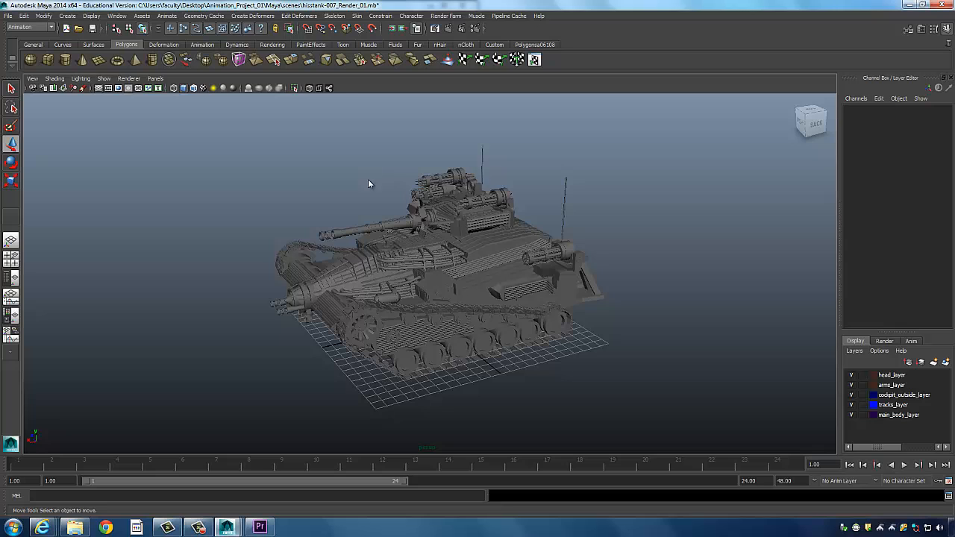
# - Create a large NURBS circle around the tank in the top view, centered on the grid origin
pyautogui.press('space')
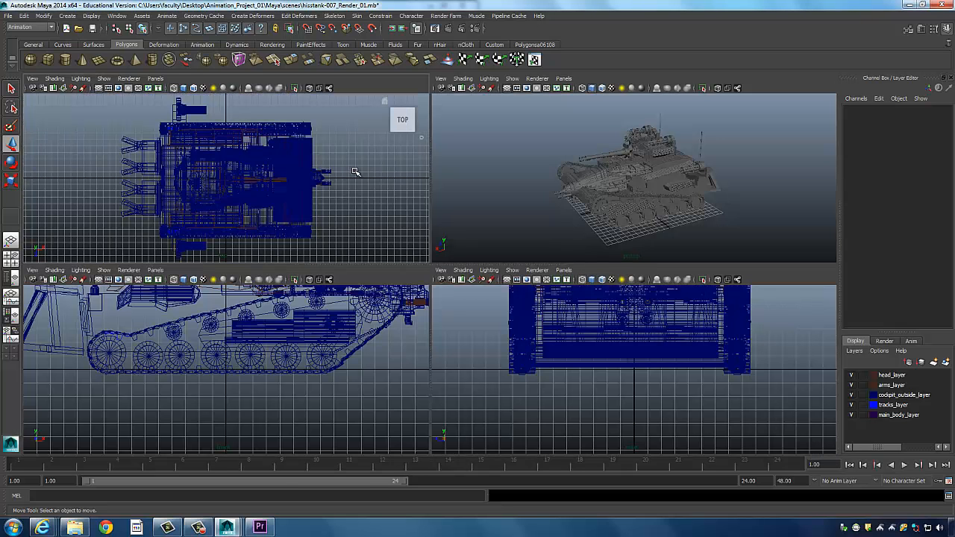
pyautogui.keyDown('alt'); pyautogui.click(388, 178); pyautogui.keyUp('alt')
pyautogui.keyDown('alt'); pyautogui.moveTo(389, 178); pyautogui.dragTo(93, 193, button='right'); pyautogui.keyUp('alt')
pyautogui.keyDown('alt'); pyautogui.click(322, 192); pyautogui.keyUp('alt')
pyautogui.keyDown('alt'); pyautogui.moveTo(322, 192); pyautogui.dragTo(179, 187, button='right'); pyautogui.keyUp('alt')
pyautogui.keyDown('alt'); pyautogui.moveTo(316, 194); pyautogui.dragTo(315, 182, button='middle'); pyautogui.keyUp('alt')
pyautogui.click(67, 19)
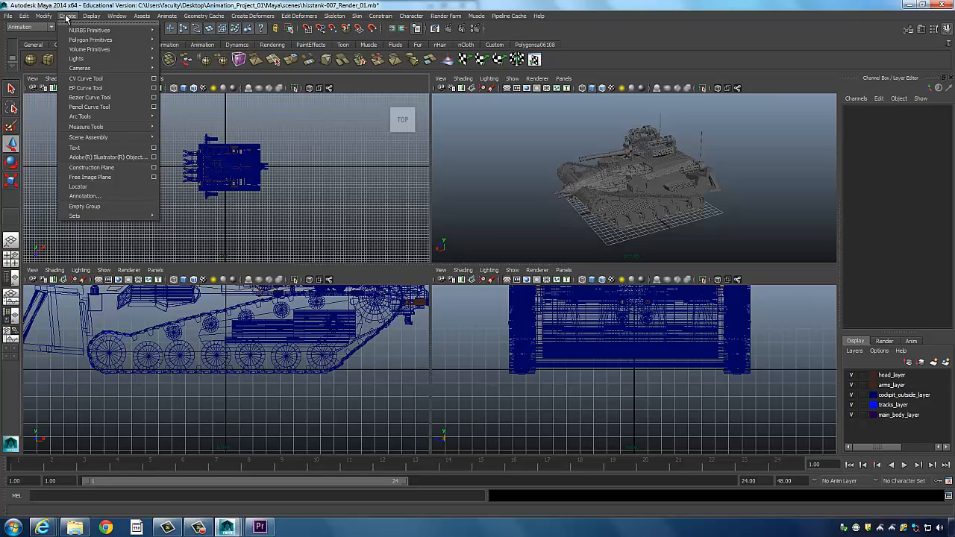
pyautogui.moveTo(72, 35)
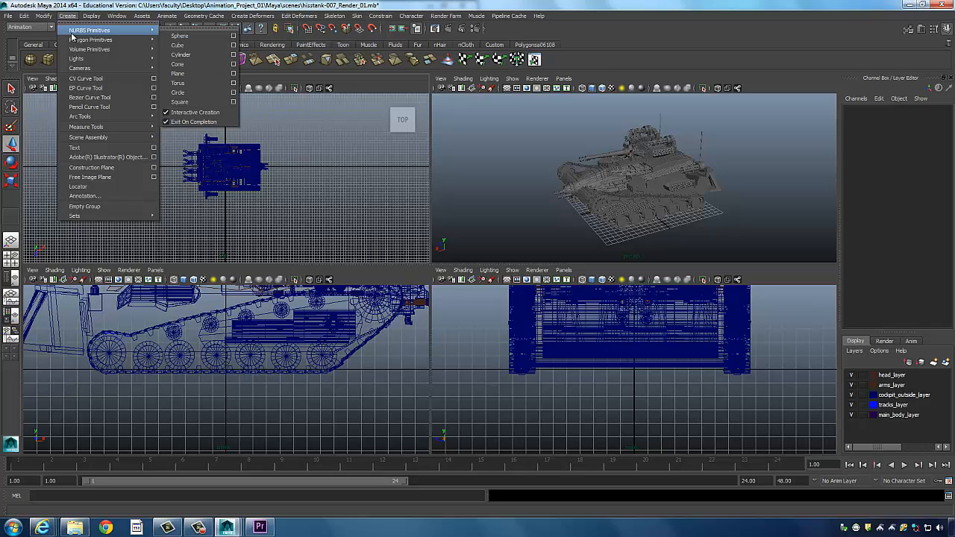
pyautogui.click(192, 94)
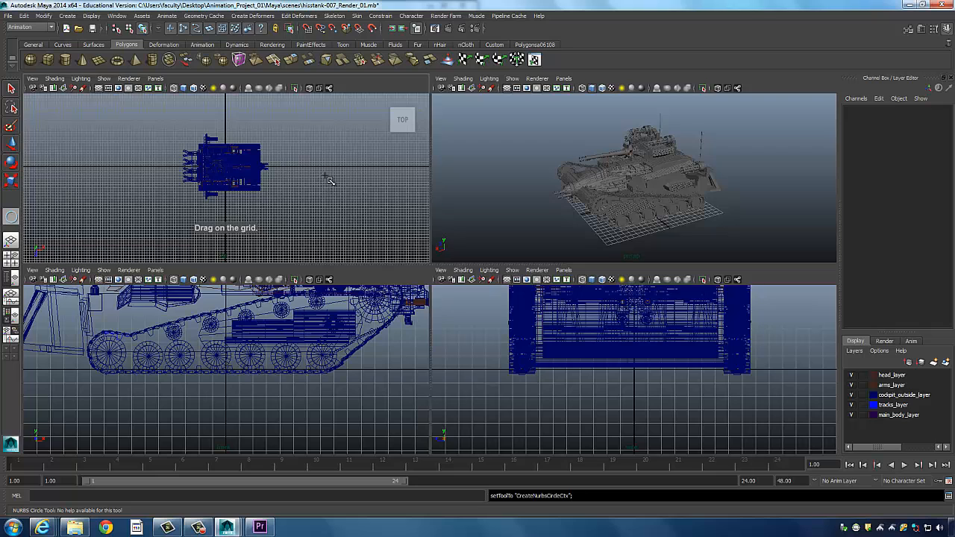
pyautogui.keyDown('alt'); pyautogui.moveTo(139, 165); pyautogui.dragTo(259, 177, button='right'); pyautogui.keyUp('alt')
pyautogui.keyDown('alt'); pyautogui.moveTo(258, 178); pyautogui.dragTo(250, 200, button='middle'); pyautogui.keyUp('alt')
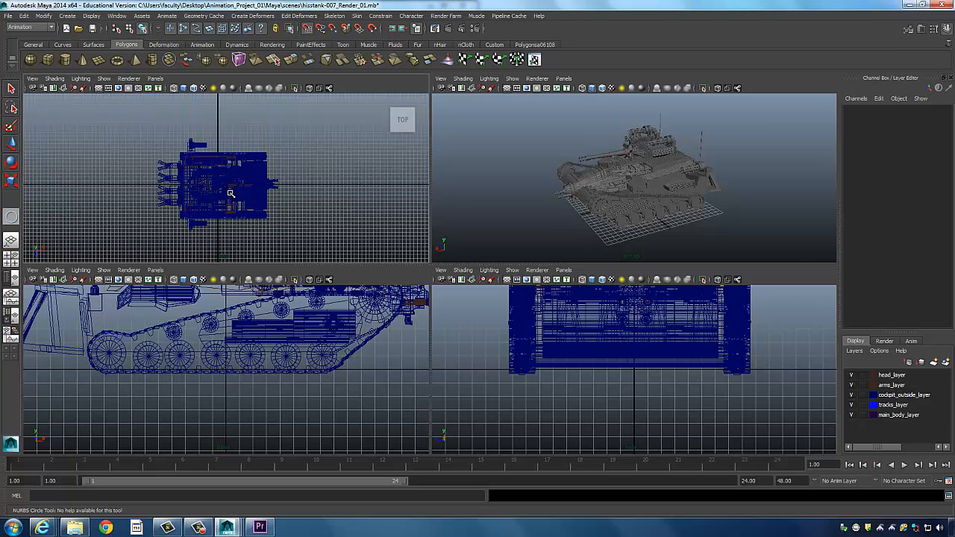
pyautogui.moveTo(224, 188); pyautogui.dragTo(392, 226)
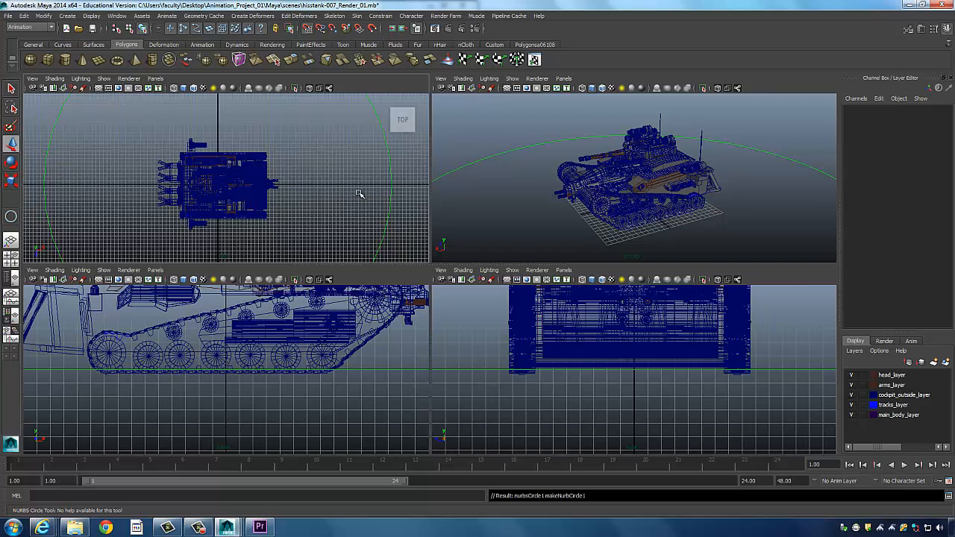
# - Check the circle's extent around the tank in the top and perspective views, and deselect the circle
pyautogui.keyDown('alt'); pyautogui.click(342, 175); pyautogui.keyUp('alt')
pyautogui.keyDown('alt'); pyautogui.moveTo(341, 175); pyautogui.dragTo(127, 183, button='right'); pyautogui.keyUp('alt')
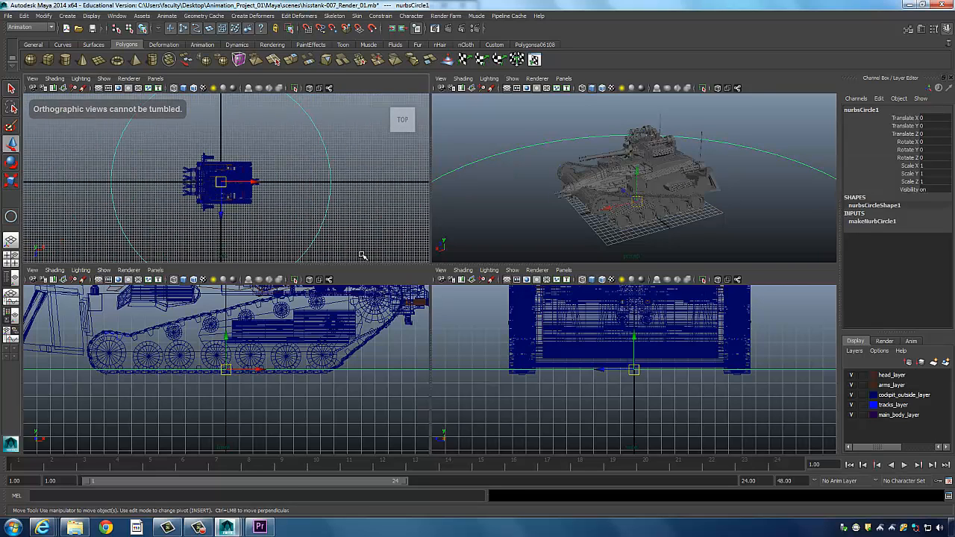
pyautogui.keyDown('alt'); pyautogui.moveTo(361, 162); pyautogui.dragTo(158, 181, button='right'); pyautogui.keyUp('alt')
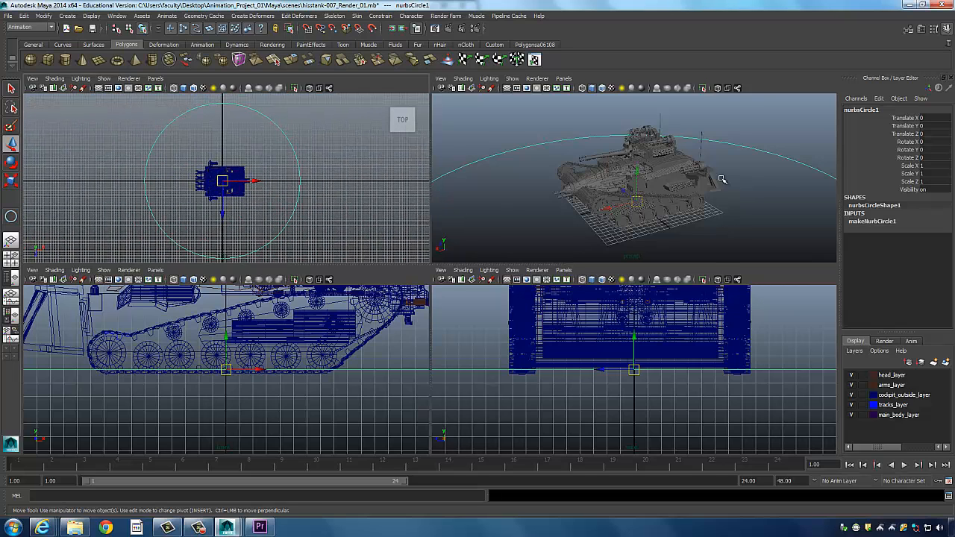
pyautogui.keyDown('alt'); pyautogui.click(769, 183); pyautogui.keyUp('alt')
pyautogui.keyDown('alt'); pyautogui.moveTo(769, 183); pyautogui.dragTo(785, 186); pyautogui.keyUp('alt')
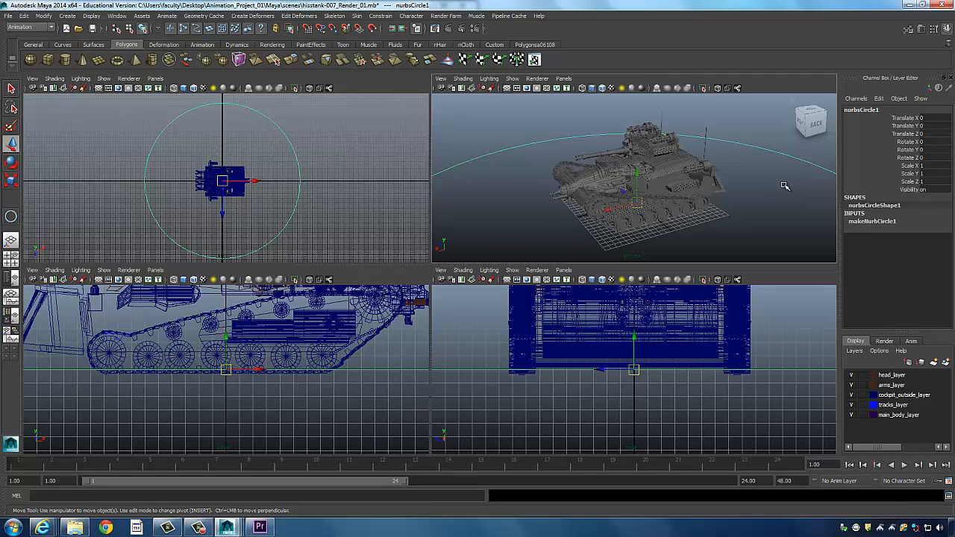
pyautogui.click(365, 147)
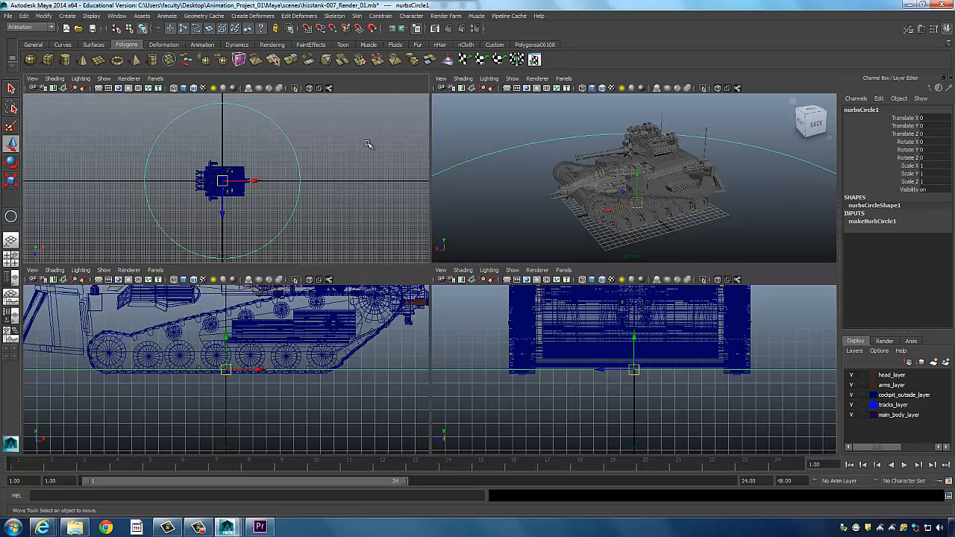
pyautogui.press('q')
pyautogui.keyDown('alt'); pyautogui.moveTo(341, 173); pyautogui.dragTo(254, 173, button='right'); pyautogui.keyUp('alt')
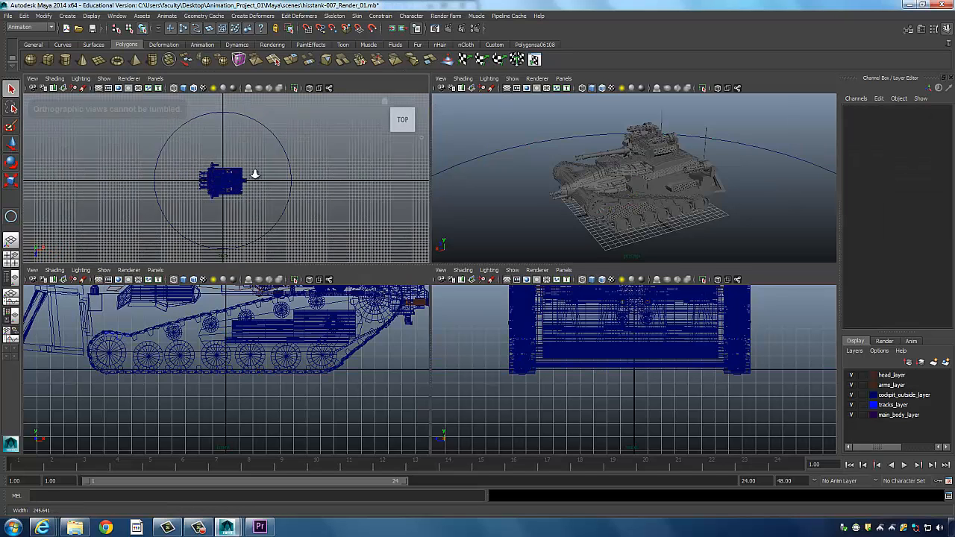
pyautogui.keyDown('alt'); pyautogui.moveTo(378, 196); pyautogui.dragTo(292, 164, button='right'); pyautogui.keyUp('alt')
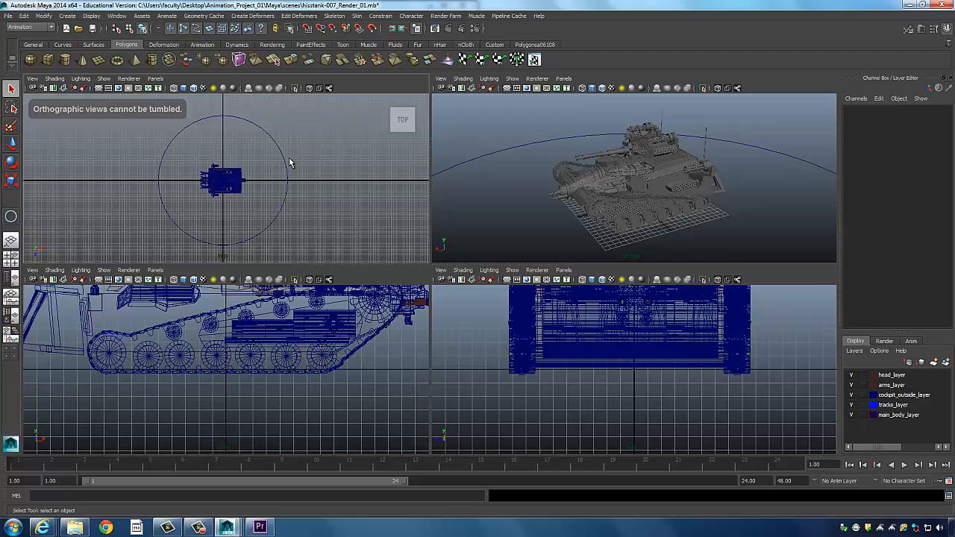
# - Create a Camera and Aim in the tank scene
pyautogui.click(69, 16)
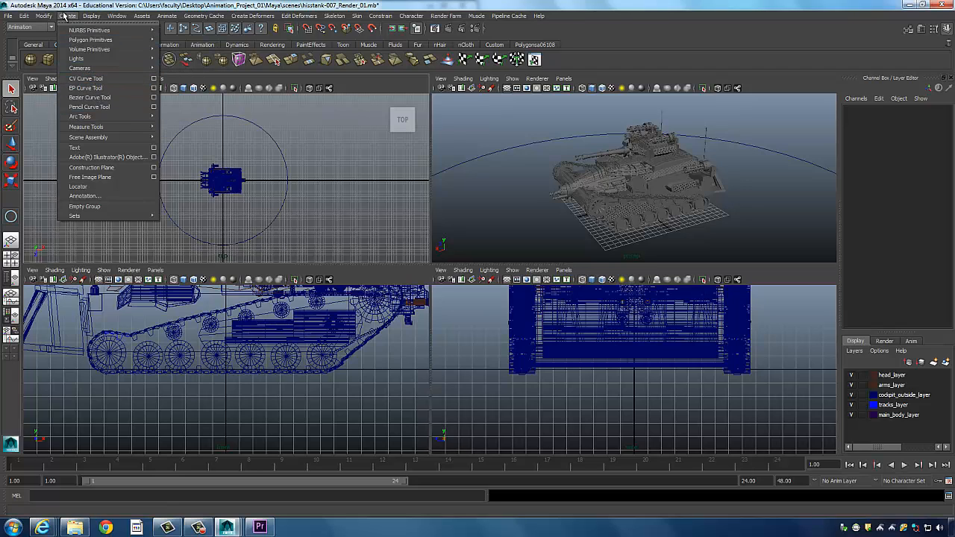
pyautogui.moveTo(85, 68)
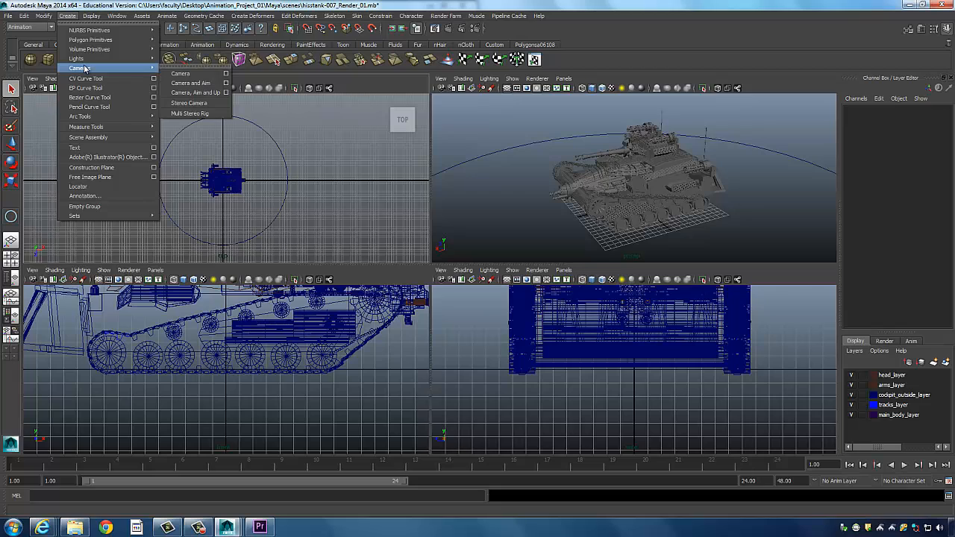
pyautogui.click(196, 85)
# - Move the camera and its aim together clear of the tank in the top view, to about X 16.6, Z 13.8
pyautogui.keyDown('alt'); pyautogui.click(268, 174); pyautogui.keyUp('alt')
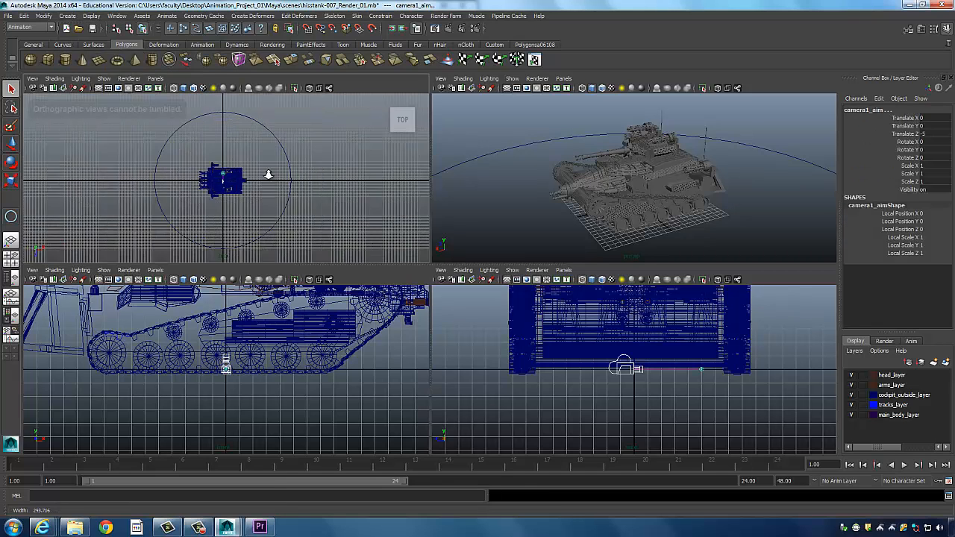
pyautogui.keyDown('alt'); pyautogui.moveTo(268, 175); pyautogui.dragTo(456, 180, button='right'); pyautogui.keyUp('alt')
pyautogui.keyDown('alt'); pyautogui.moveTo(156, 183); pyautogui.dragTo(344, 194, button='right'); pyautogui.keyUp('alt')
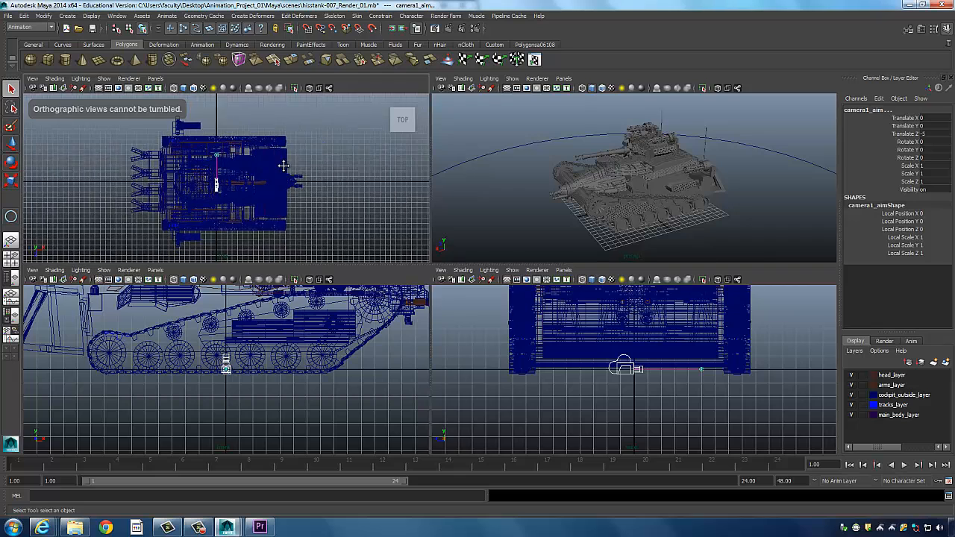
pyautogui.keyDown('alt'); pyautogui.moveTo(285, 188); pyautogui.dragTo(289, 163, button='middle'); pyautogui.keyUp('alt')
pyautogui.press('w')
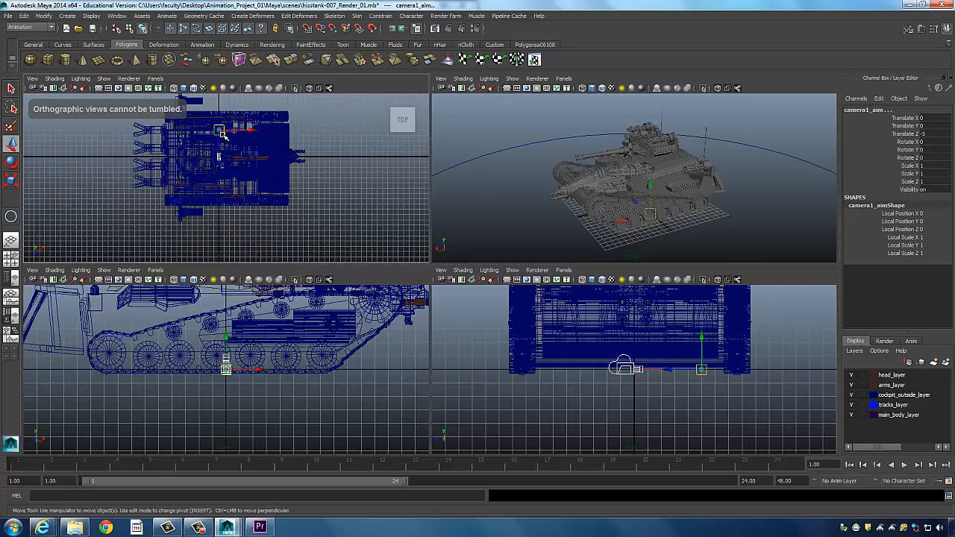
pyautogui.moveTo(222, 133); pyautogui.dragTo(312, 225)
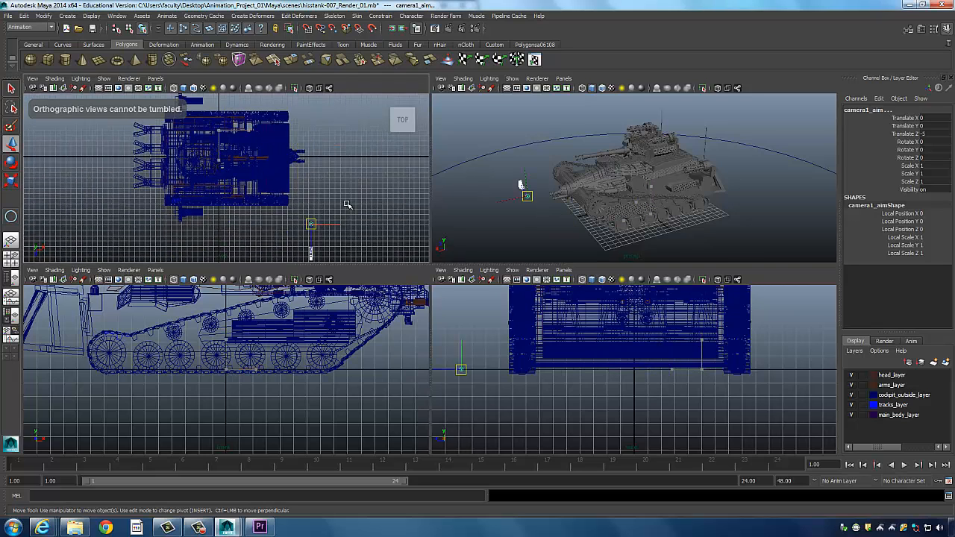
# - Move the camera and aim onto the grid's vertical centre line beside the tank, with the aim near X -0.4, Z 15, and deselect them
pyautogui.keyDown('alt'); pyautogui.moveTo(207, 204); pyautogui.dragTo(194, 204, button='right'); pyautogui.keyUp('alt')
pyautogui.keyDown('alt'); pyautogui.moveTo(279, 184); pyautogui.dragTo(285, 163, button='middle'); pyautogui.keyUp('alt')
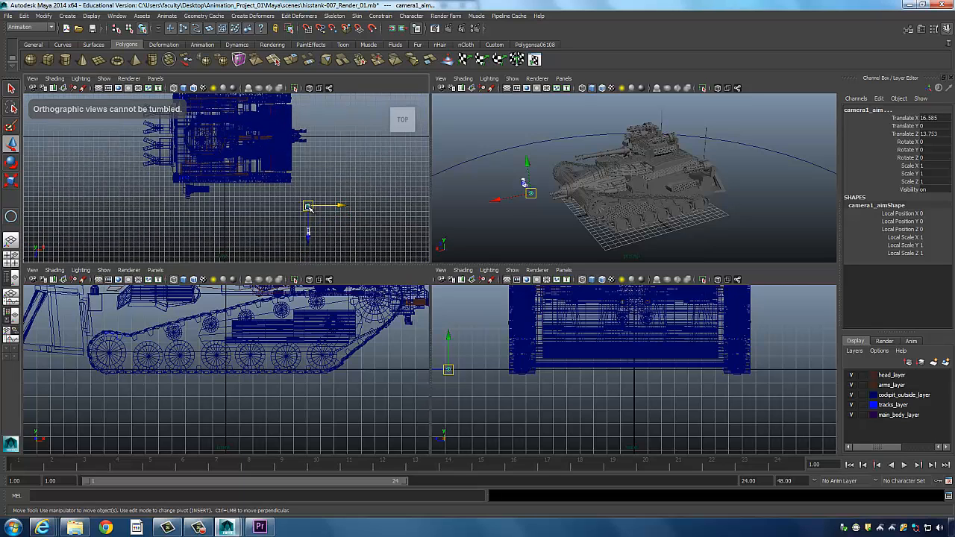
pyautogui.moveTo(308, 208); pyautogui.dragTo(227, 212)
pyautogui.keyDown('alt'); pyautogui.moveTo(334, 205); pyautogui.dragTo(298, 224, button='right'); pyautogui.keyUp('alt')
pyautogui.keyDown('alt'); pyautogui.moveTo(298, 233); pyautogui.dragTo(308, 191, button='middle'); pyautogui.keyUp('alt')
pyautogui.click(307, 192)
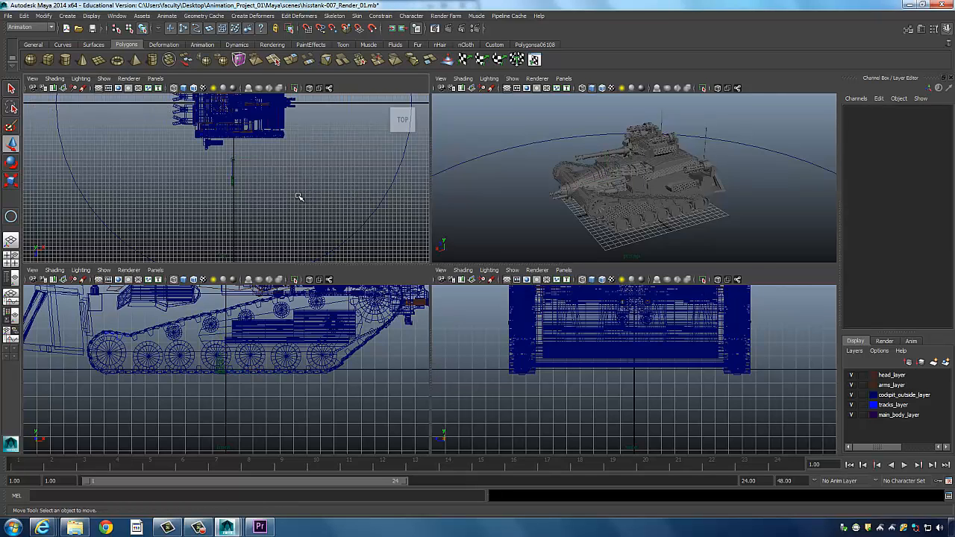
# - Select the camera in the top view and add the large NURBS circle to the selection as its path
pyautogui.press('q')
pyautogui.click(231, 185)
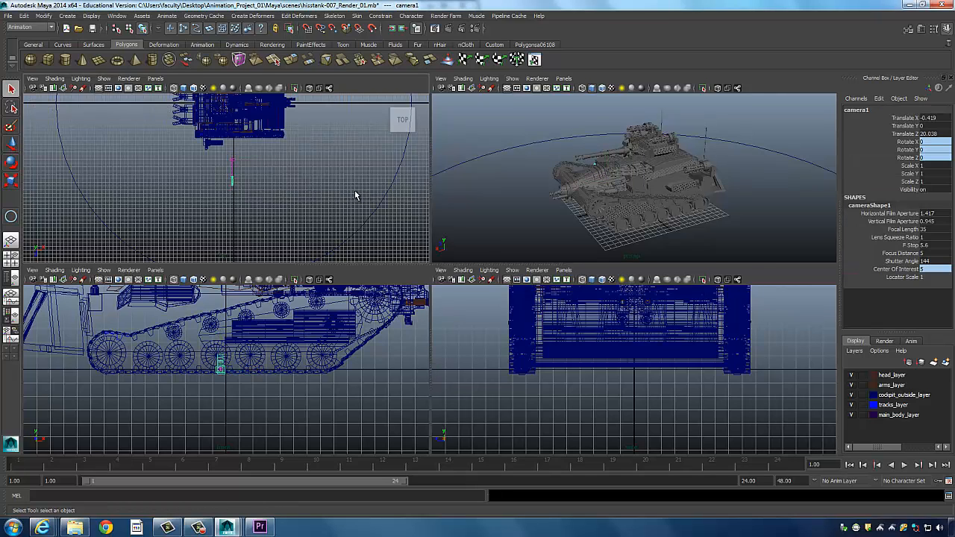
pyautogui.keyDown('alt'); pyautogui.moveTo(250, 185); pyautogui.dragTo(228, 189, button='right'); pyautogui.keyUp('alt')
pyautogui.keyDown('alt'); pyautogui.moveTo(227, 189); pyautogui.dragTo(231, 190); pyautogui.keyUp('alt')
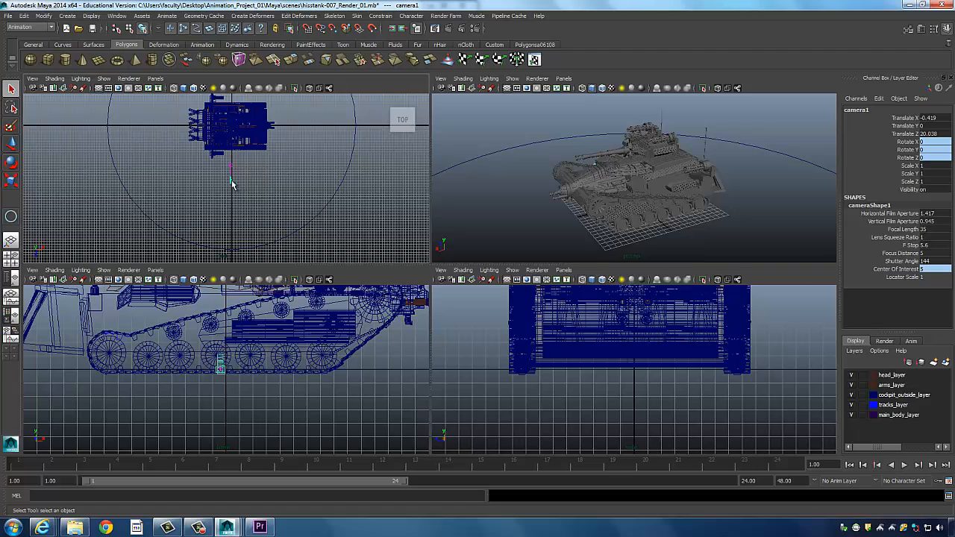
pyautogui.keyDown('shift'); pyautogui.click(326, 201); pyautogui.keyUp('shift')
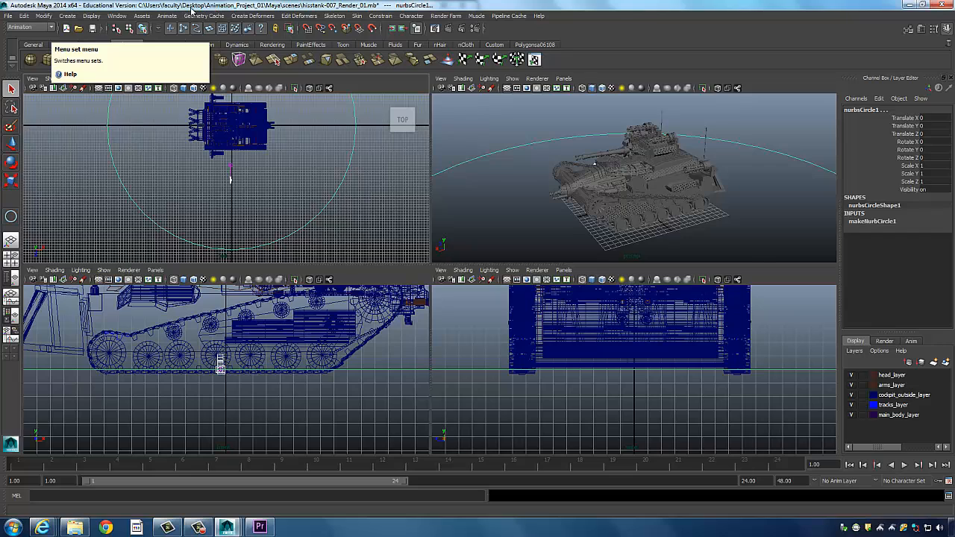
# - Open the Attach to Motion Path options, reset the settings and turn off Follow
pyautogui.click(166, 16)
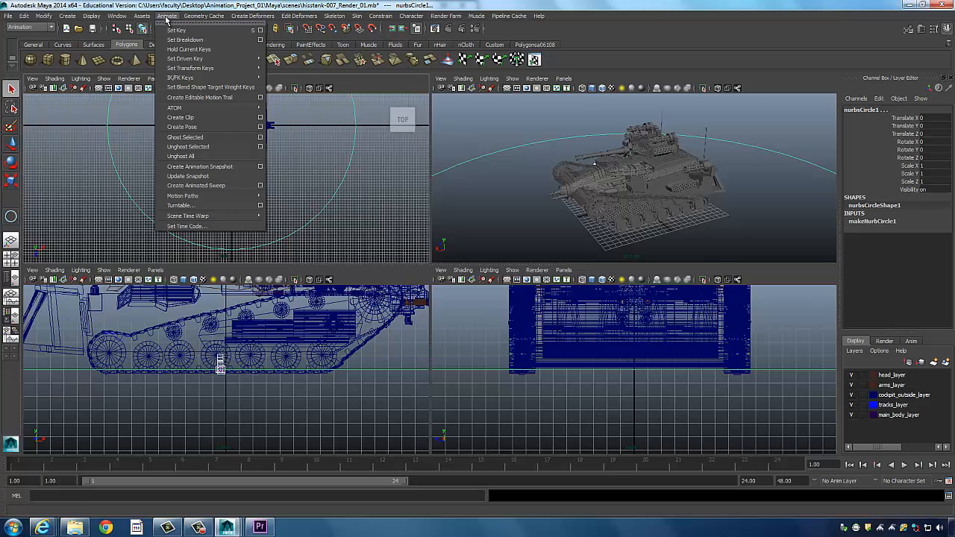
pyautogui.moveTo(210, 199)
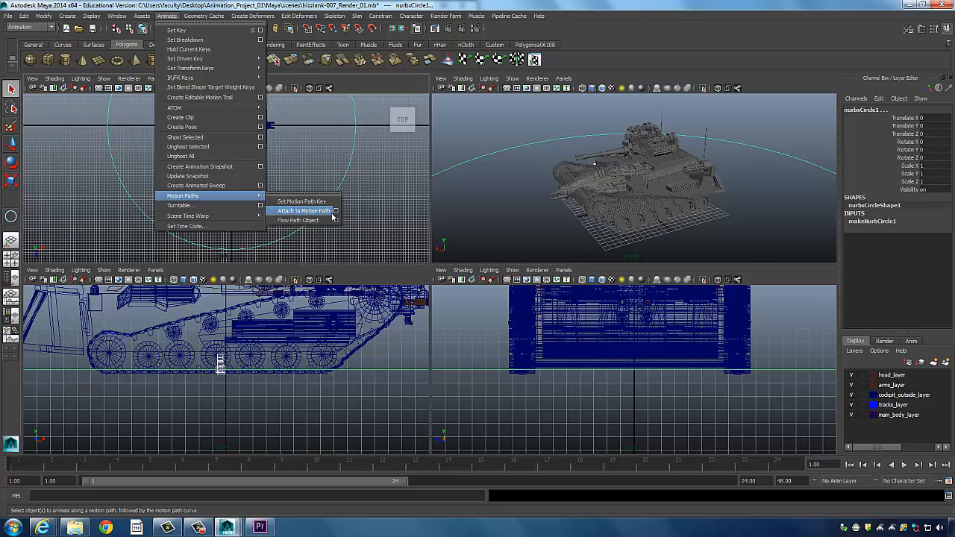
pyautogui.click(335, 211)
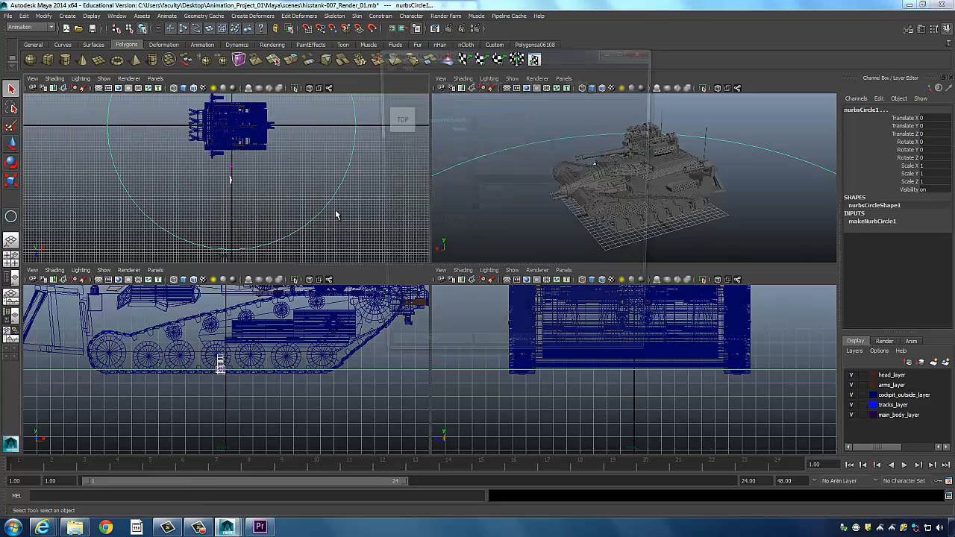
pyautogui.click(384, 64)
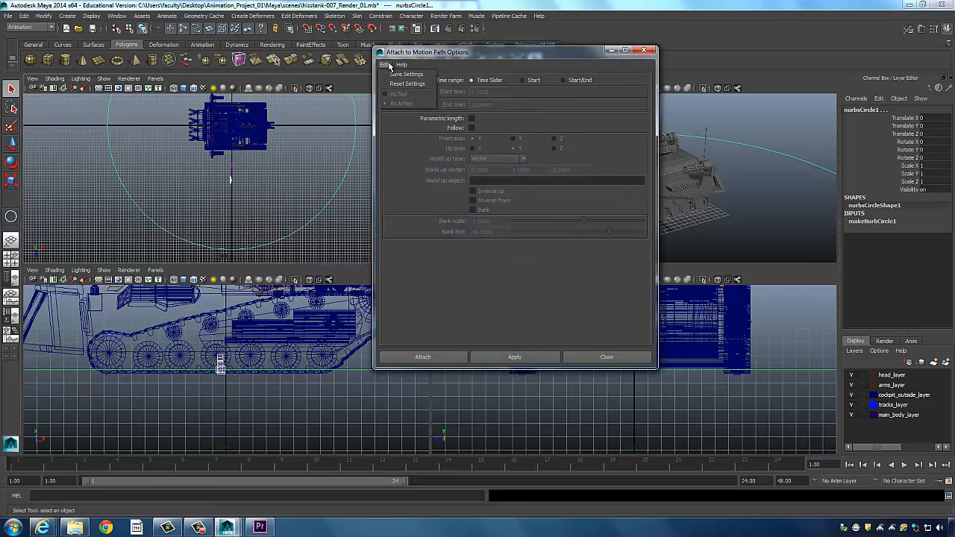
pyautogui.click(407, 84)
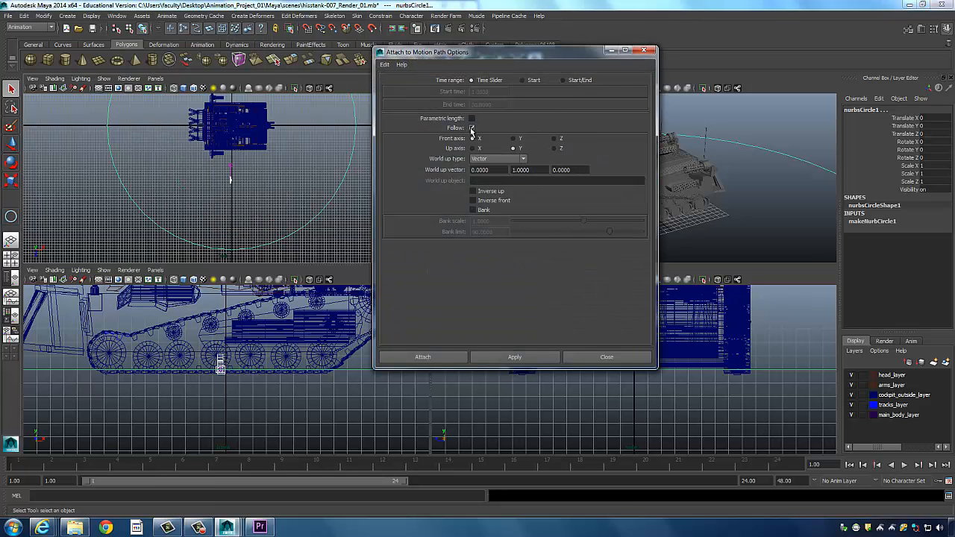
pyautogui.click(472, 127)
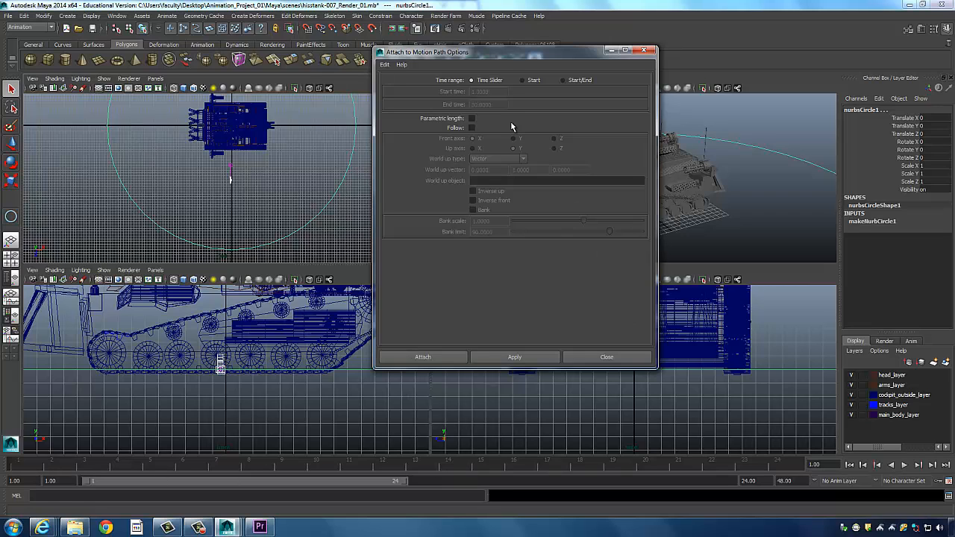
# - Set a Start/End time range from 1 to 120 and attach the camera to the circle as its motion path
pyautogui.moveTo(502, 58); pyautogui.dragTo(410, 109)
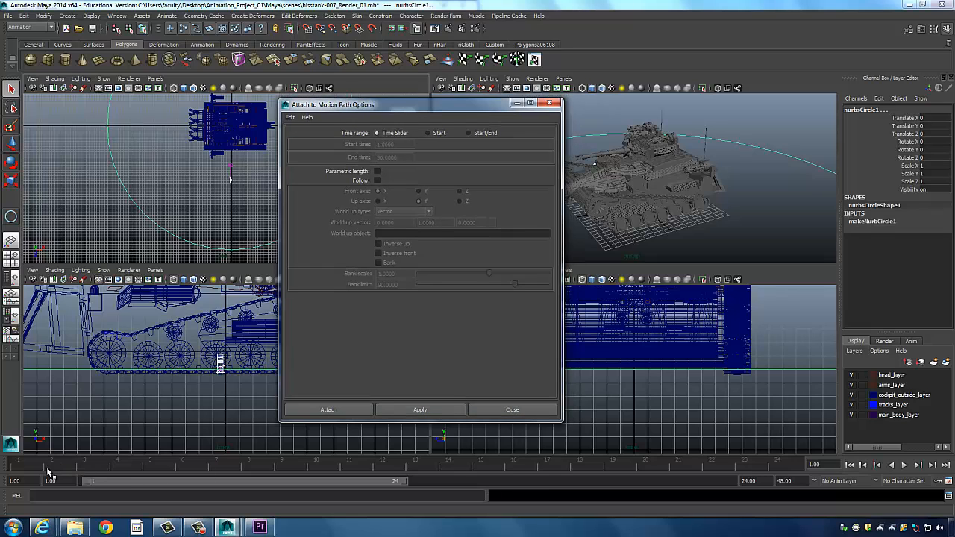
pyautogui.moveTo(106, 480); pyautogui.dragTo(85, 501)
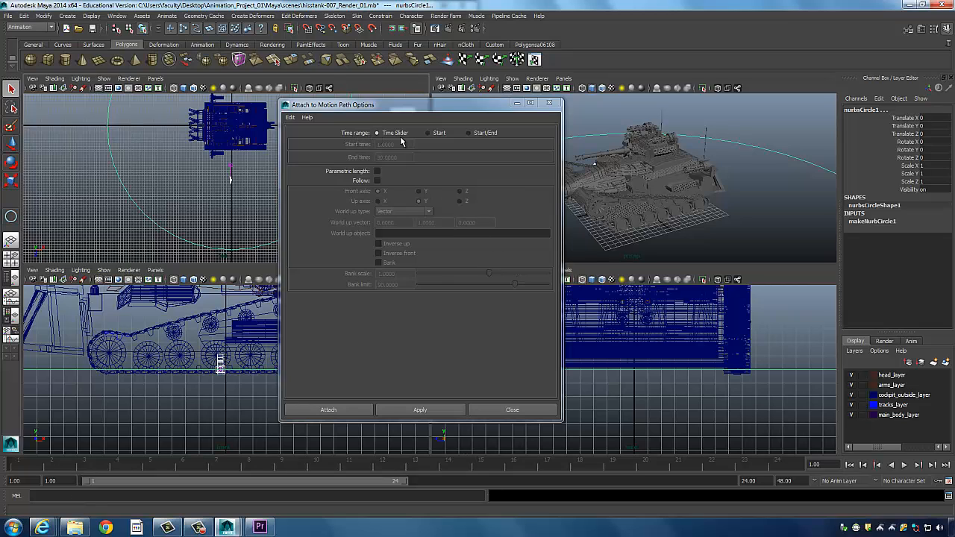
pyautogui.click(468, 132)
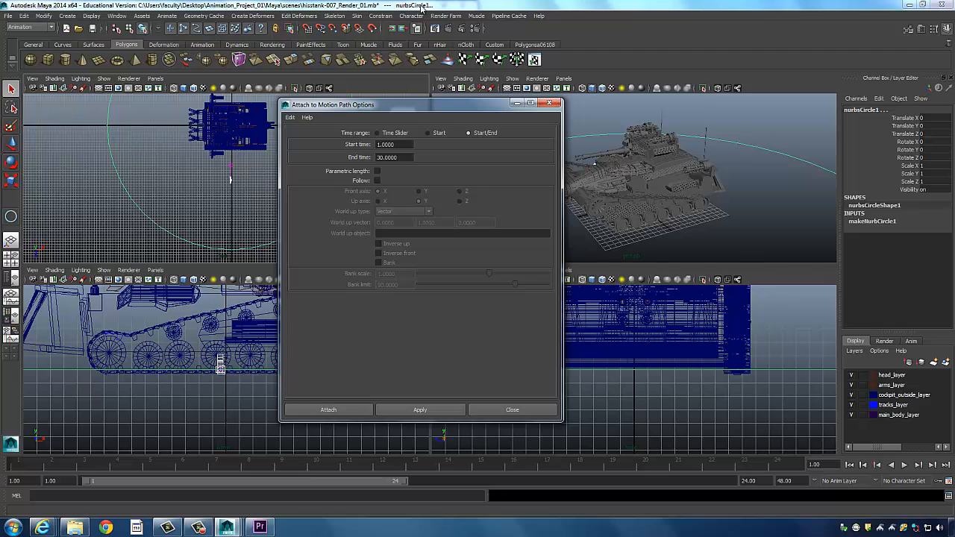
pyautogui.click(399, 145)
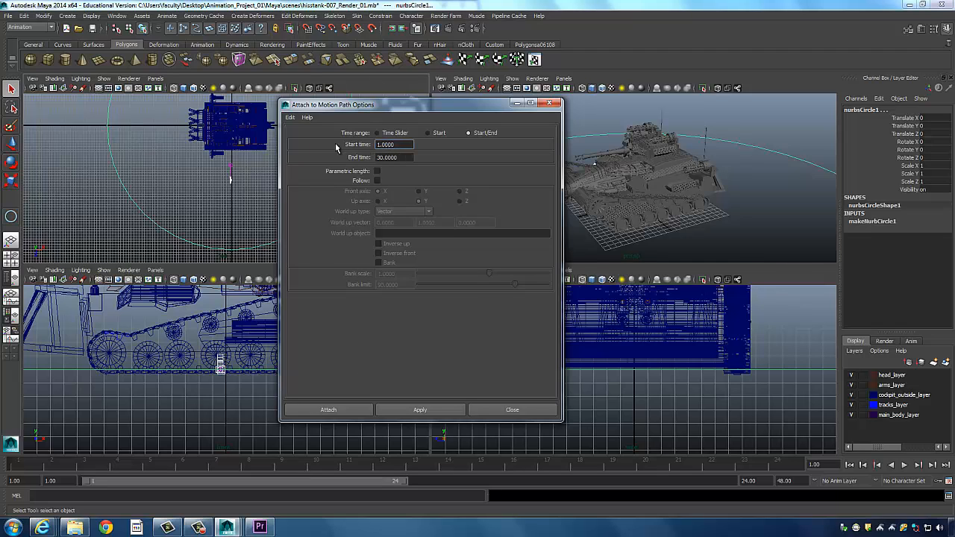
pyautogui.click(404, 156)
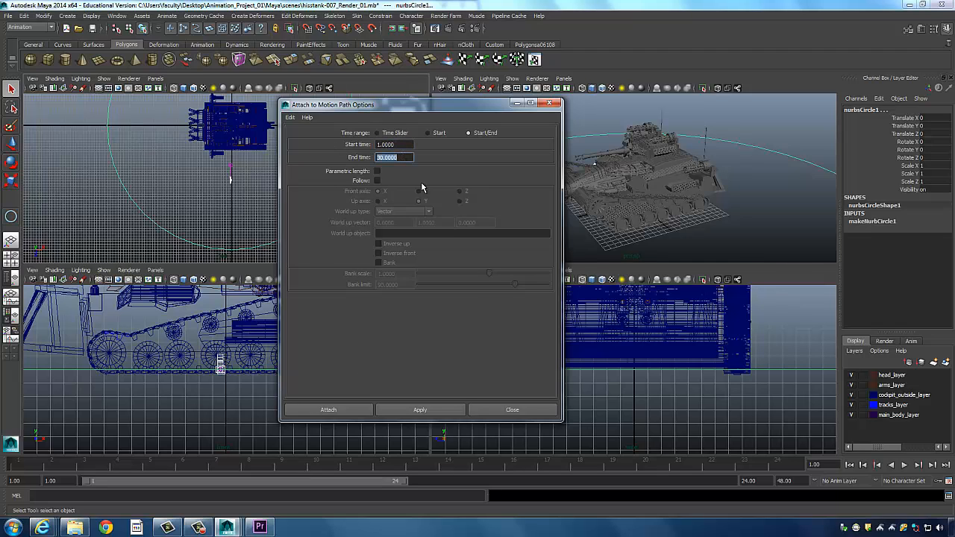
pyautogui.write('120')
pyautogui.click(397, 144)
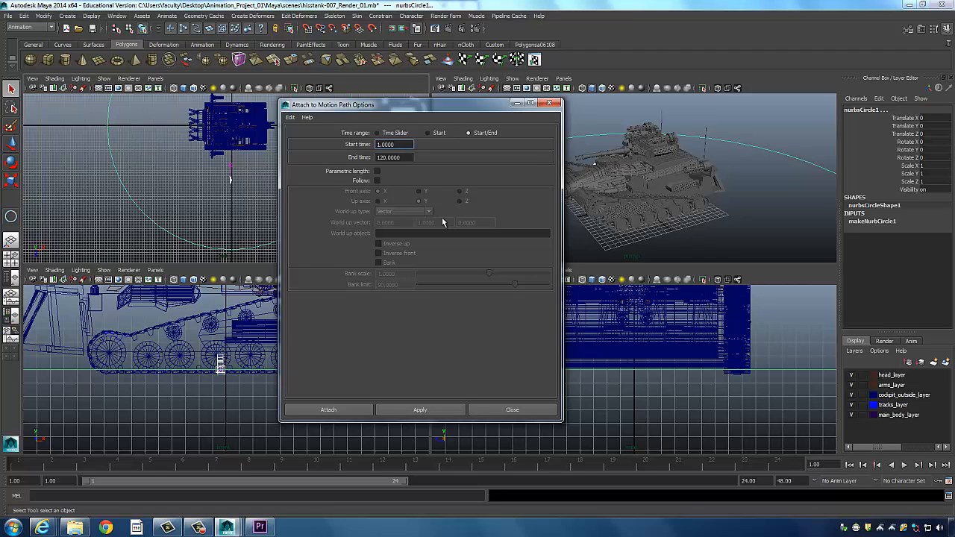
pyautogui.click(422, 411)
pyautogui.click(512, 410)
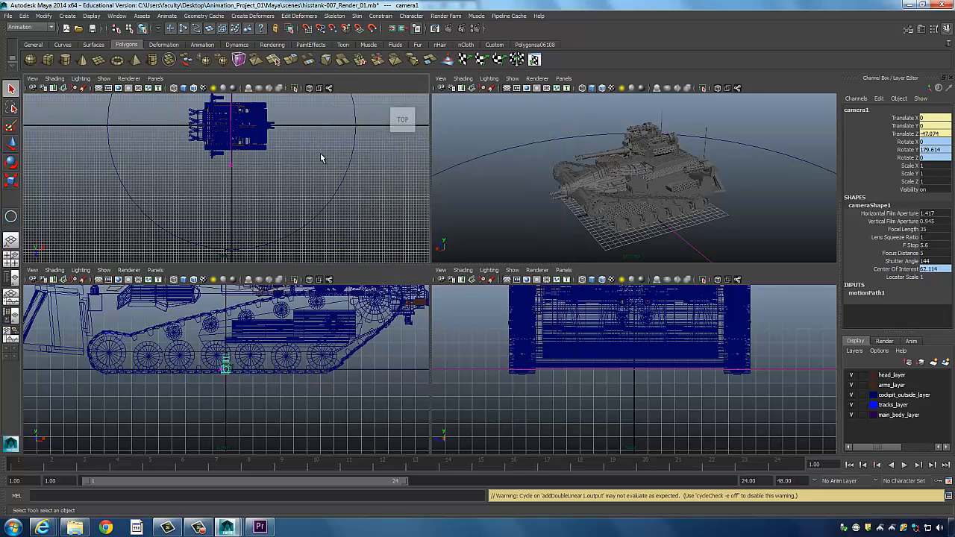
# - Switch the perspective view to look through camera1 on its circular path
pyautogui.keyDown('alt'); pyautogui.moveTo(285, 151); pyautogui.dragTo(215, 158, button='right'); pyautogui.keyUp('alt')
pyautogui.keyDown('alt'); pyautogui.moveTo(310, 127); pyautogui.dragTo(298, 183, button='middle'); pyautogui.keyUp('alt')
pyautogui.keyDown('alt'); pyautogui.click(298, 183); pyautogui.keyUp('alt')
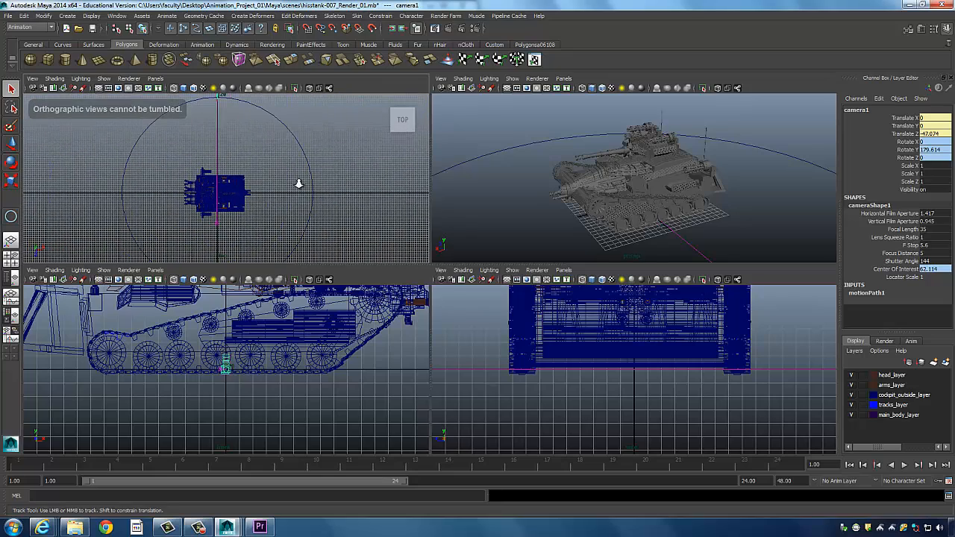
pyautogui.keyDown('alt'); pyautogui.moveTo(298, 183); pyautogui.dragTo(241, 184, button='right'); pyautogui.keyUp('alt')
pyautogui.keyDown('alt'); pyautogui.moveTo(288, 182); pyautogui.dragTo(295, 160, button='middle'); pyautogui.keyUp('alt')
pyautogui.keyDown('alt'); pyautogui.moveTo(265, 155); pyautogui.dragTo(227, 157, button='right'); pyautogui.keyUp('alt')
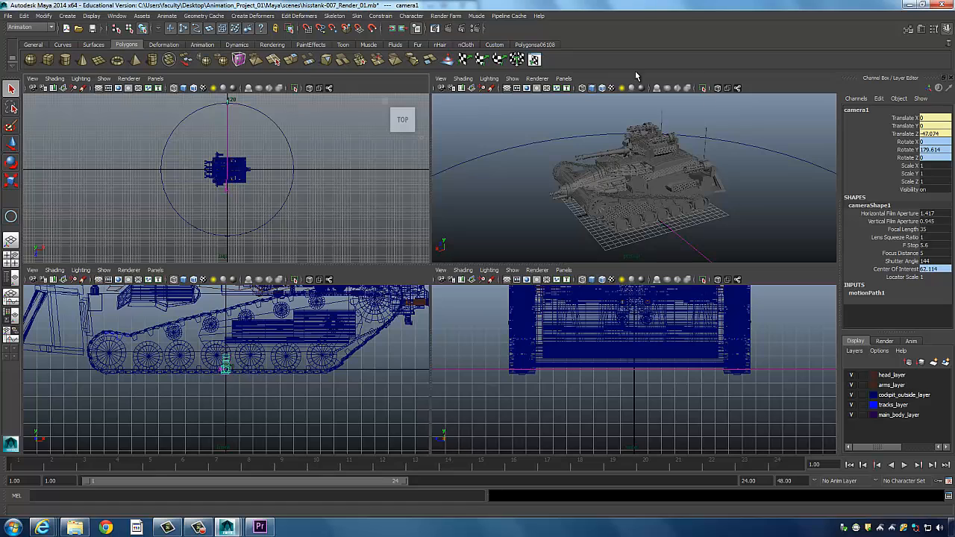
pyautogui.click(563, 78)
pyautogui.moveTo(578, 89)
pyautogui.click(653, 89)
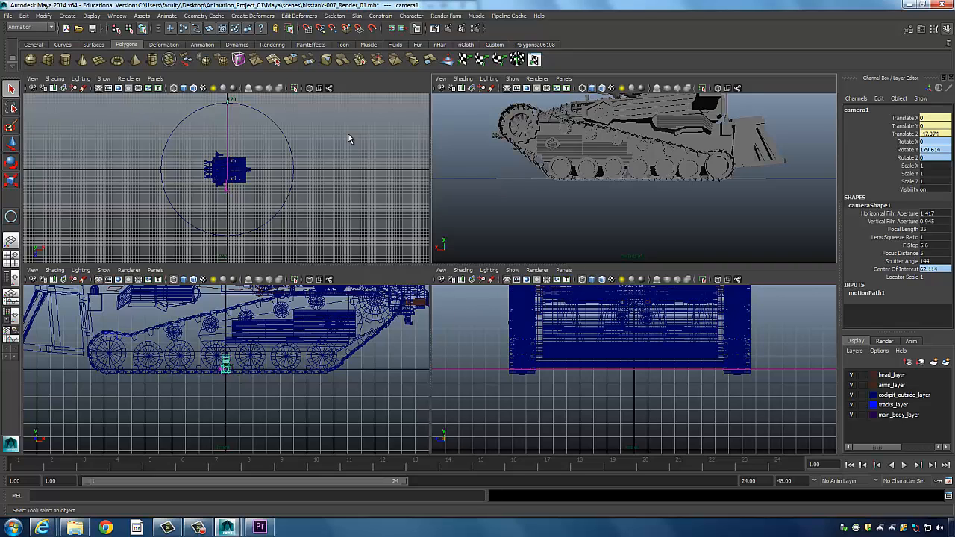
# - Raise the circular path to about Translate Y 13.1 so the camera looks down at the tank
pyautogui.click(294, 158)
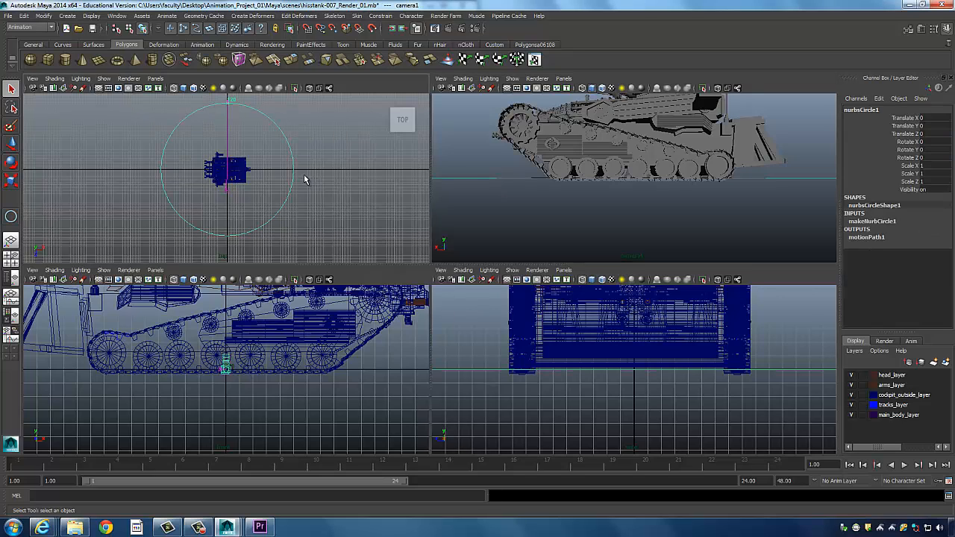
pyautogui.press('w')
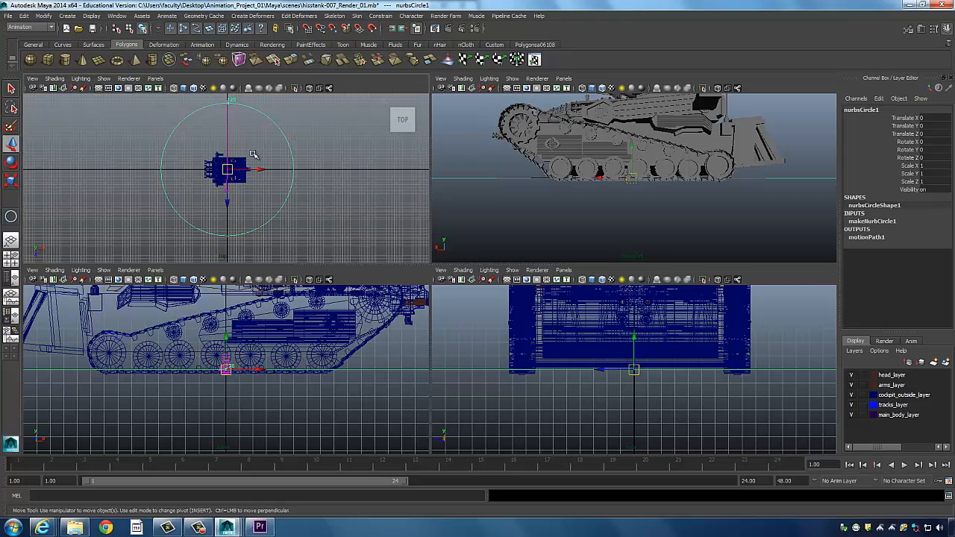
pyautogui.moveTo(226, 339); pyautogui.dragTo(252, 165)
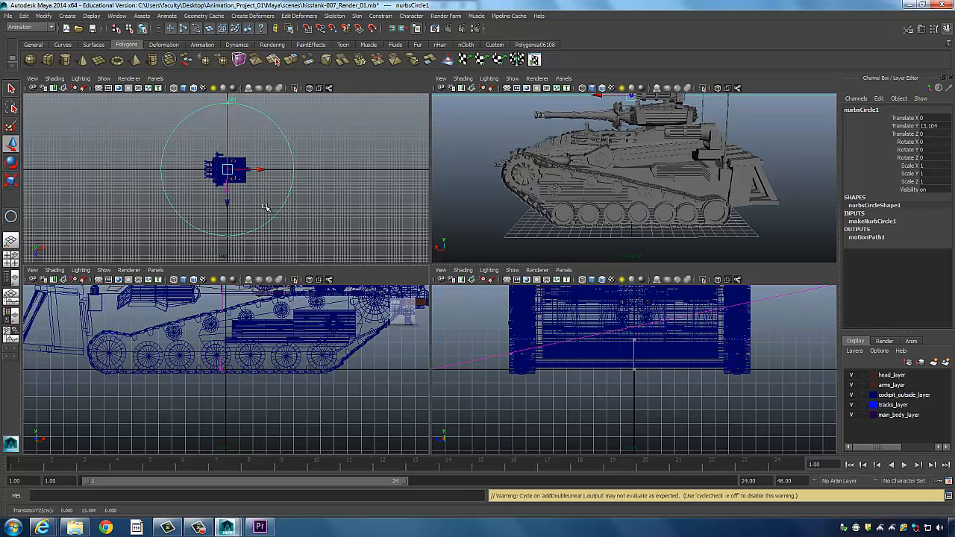
# - Select the camera's aim point beside the tank in the top view
pyautogui.keyDown('alt'); pyautogui.moveTo(235, 177); pyautogui.dragTo(288, 179, button='right'); pyautogui.keyUp('alt')
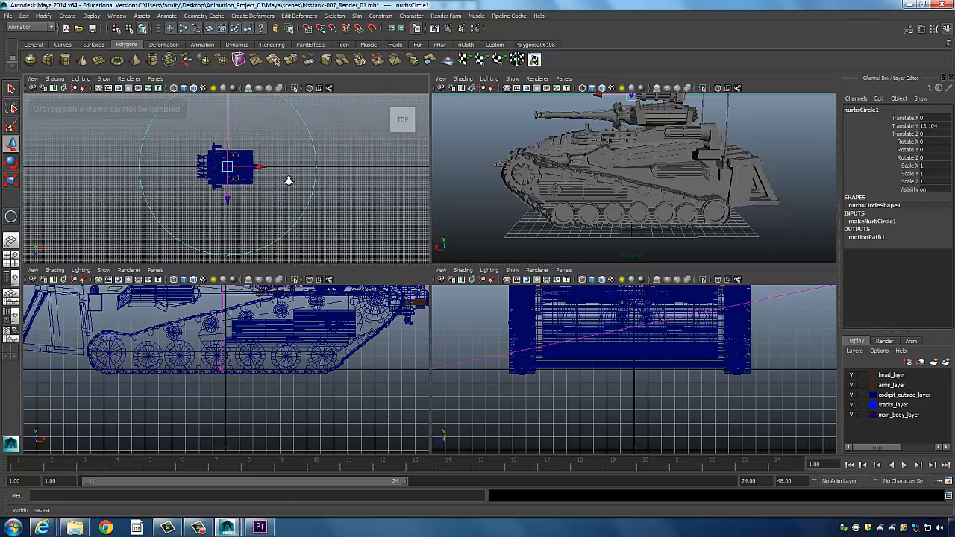
pyautogui.keyDown('alt'); pyautogui.click(271, 195); pyautogui.keyUp('alt')
pyautogui.keyDown('alt'); pyautogui.moveTo(271, 195); pyautogui.dragTo(258, 213, button='middle'); pyautogui.keyUp('alt')
pyautogui.keyDown('alt'); pyautogui.moveTo(152, 220); pyautogui.dragTo(226, 218, button='right'); pyautogui.keyUp('alt')
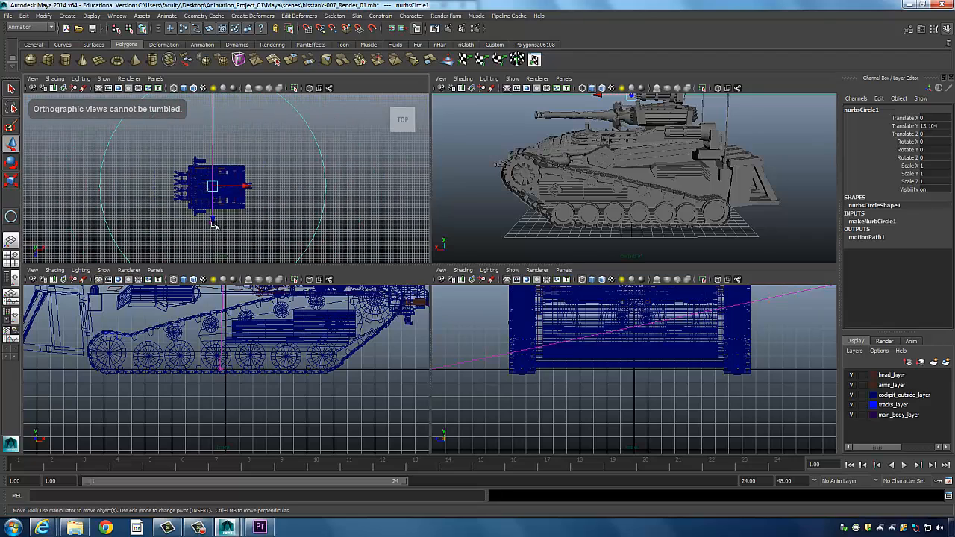
pyautogui.moveTo(214, 220); pyautogui.dragTo(236, 230)
pyautogui.click(216, 222)
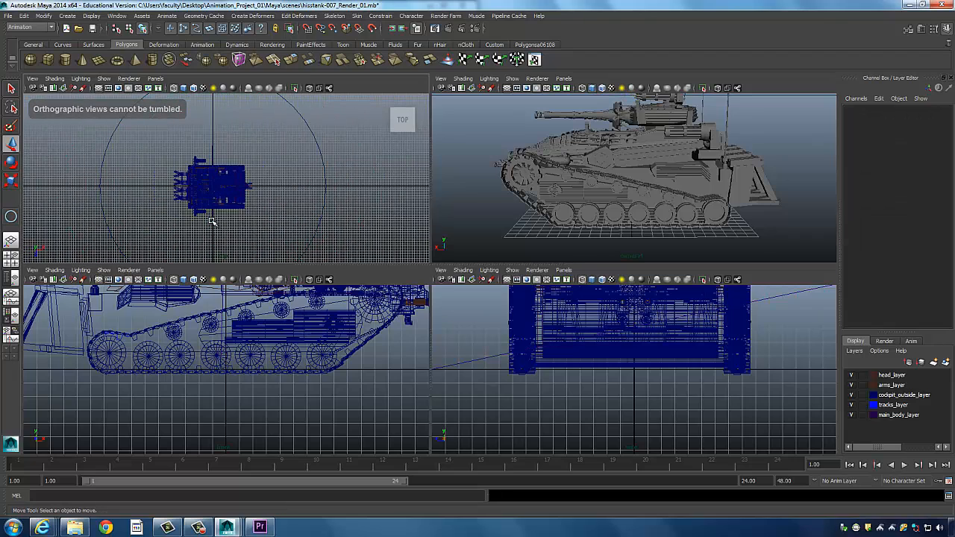
pyautogui.click(213, 222)
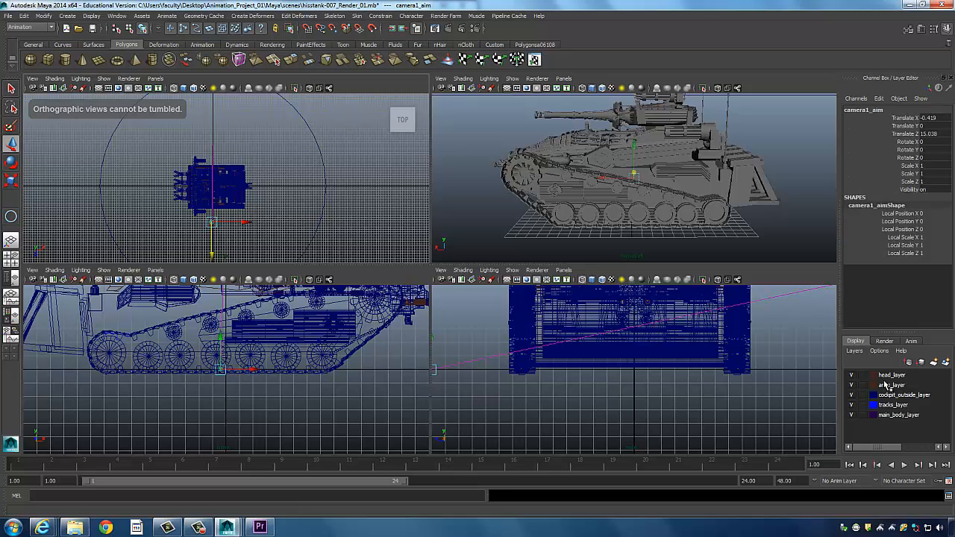
# - Select the whole tank group, assign it to a new display layer, and clear the group selection
pyautogui.press('Up')
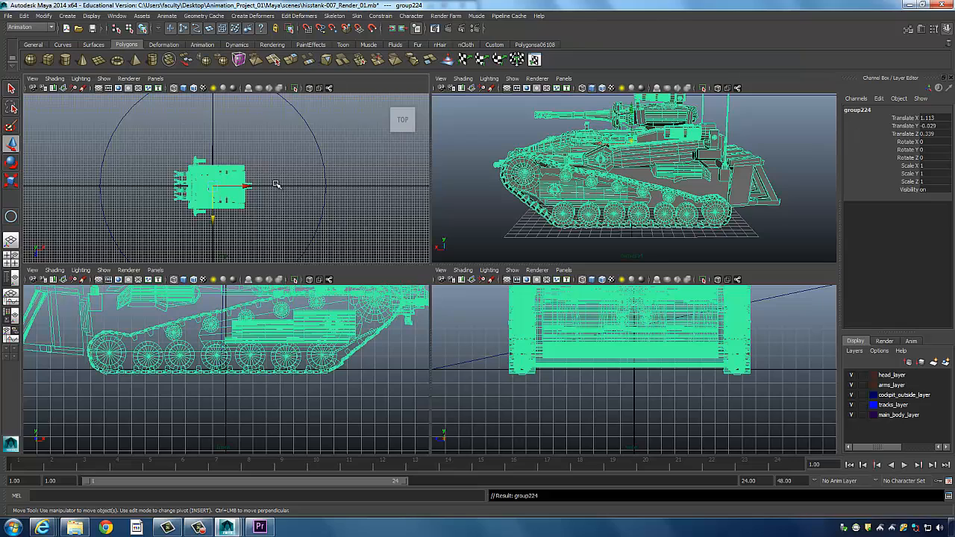
pyautogui.click(945, 363)
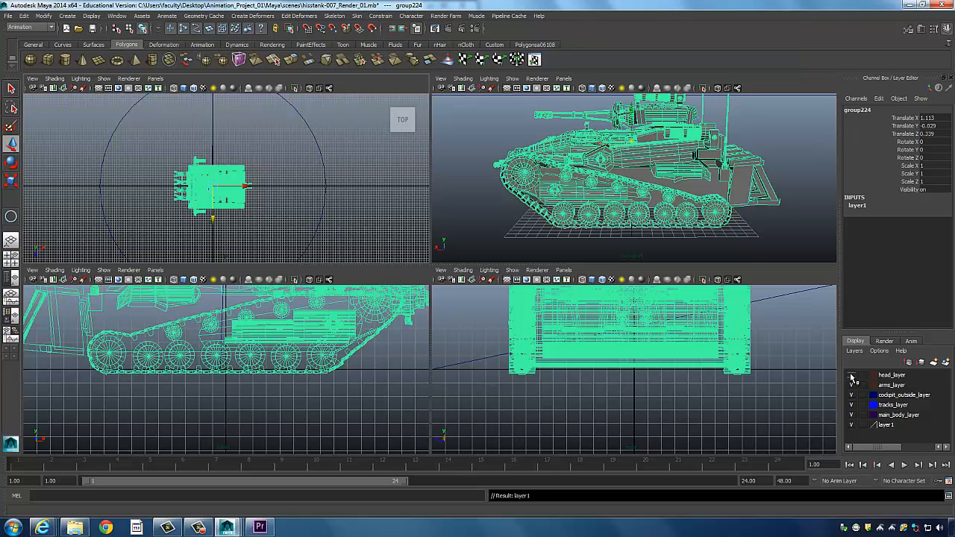
pyautogui.click(261, 173)
pyautogui.click(237, 170)
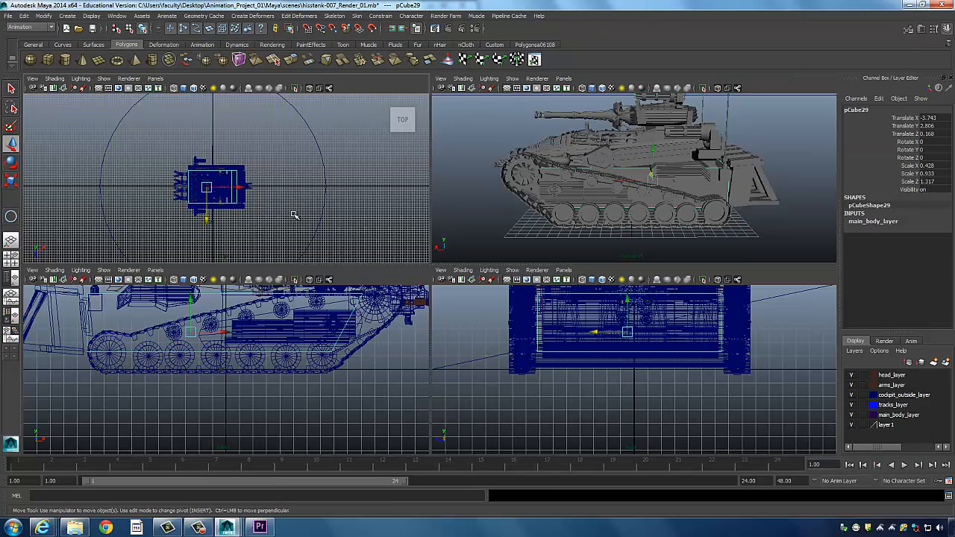
# - Select the whole tank group and set the perspective view to look through camera1
pyautogui.press('Up')
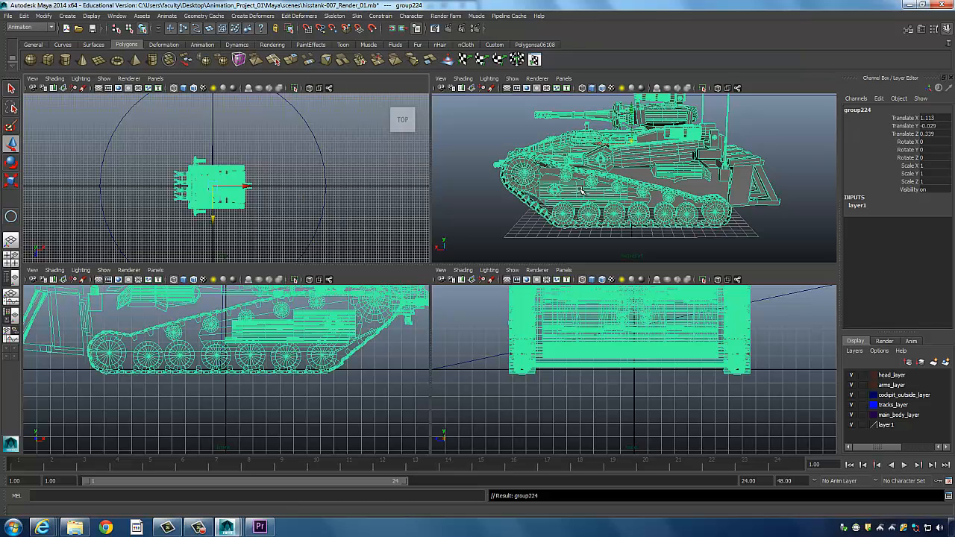
pyautogui.click(565, 79)
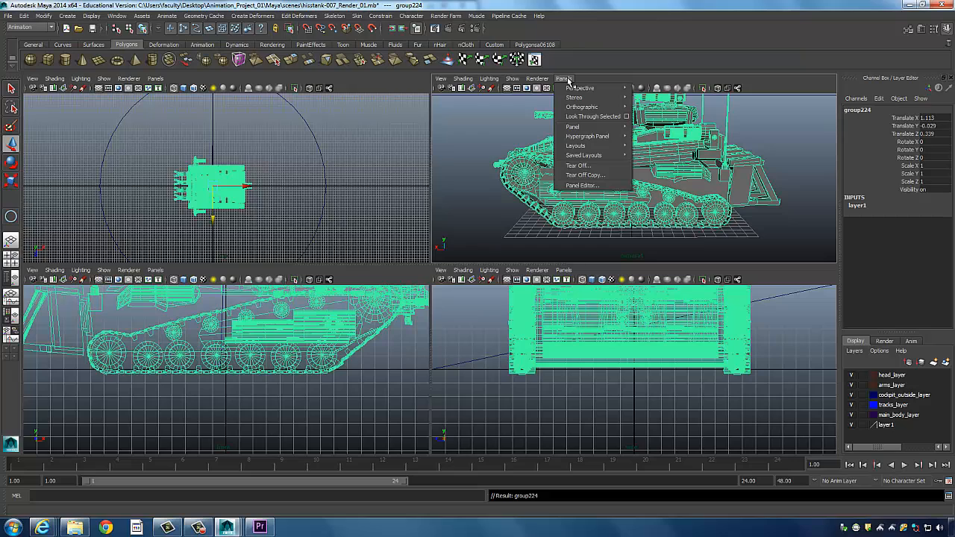
pyautogui.moveTo(575, 88)
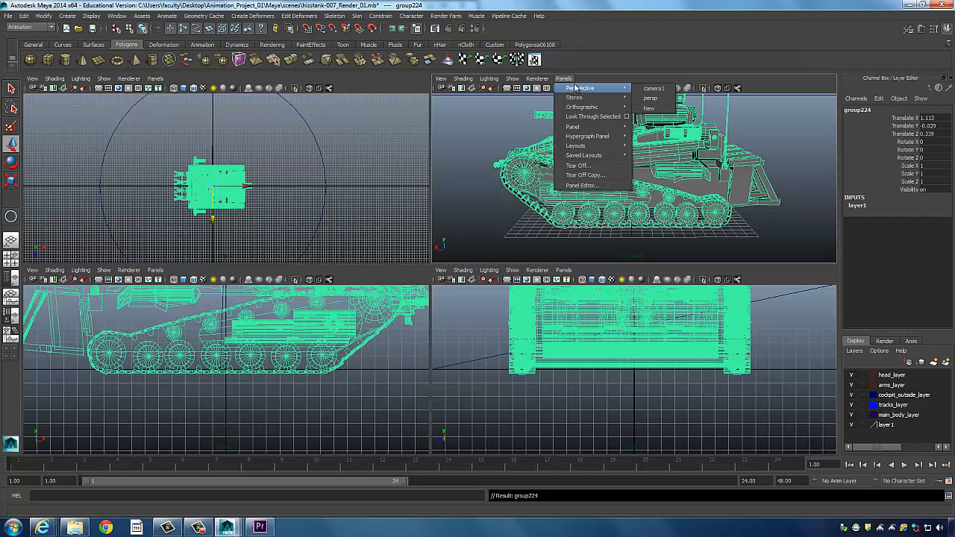
pyautogui.click(662, 89)
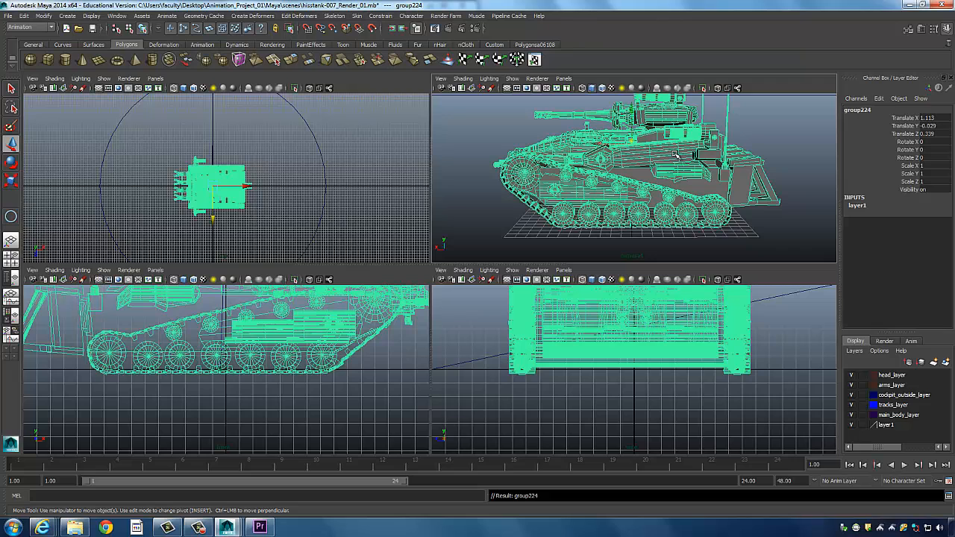
# - Reselect the whole tank group from one of its parts, assign it to a new display layer, and hide that layer
pyautogui.click(407, 133)
pyautogui.click(242, 175)
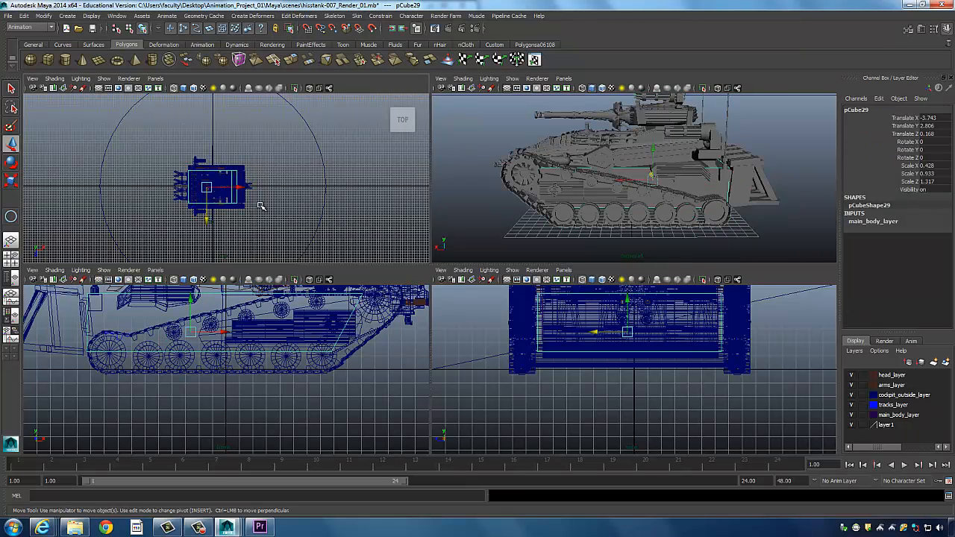
pyautogui.press('Up')
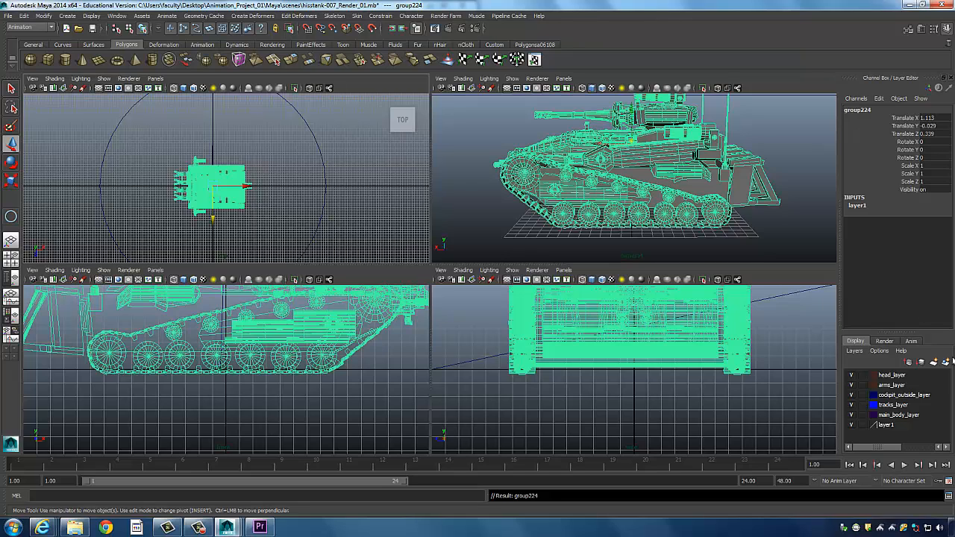
pyautogui.click(945, 362)
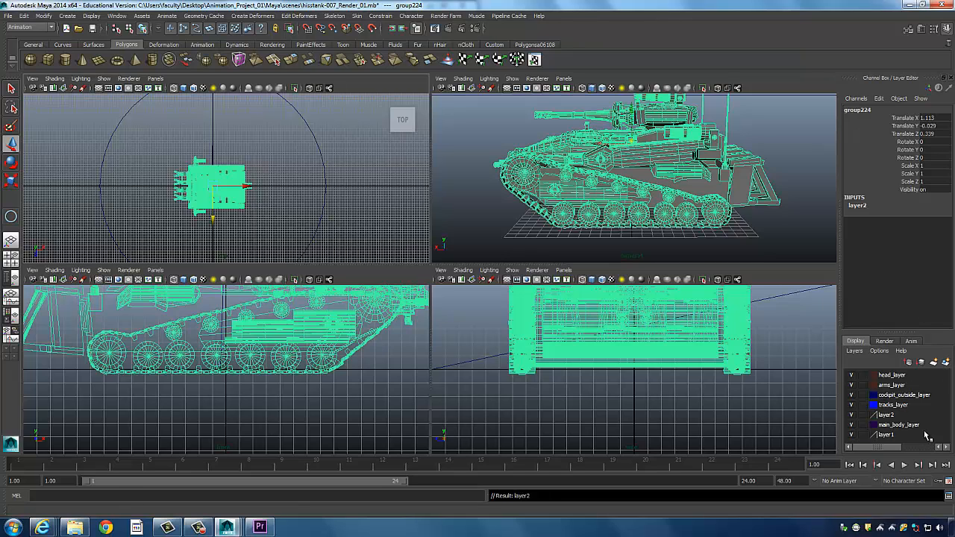
pyautogui.click(851, 414)
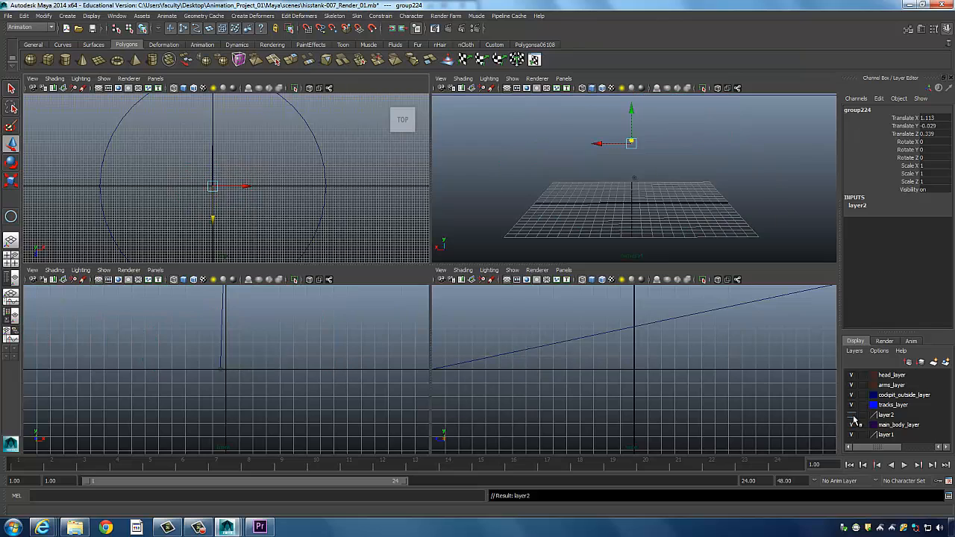
pyautogui.click(851, 414)
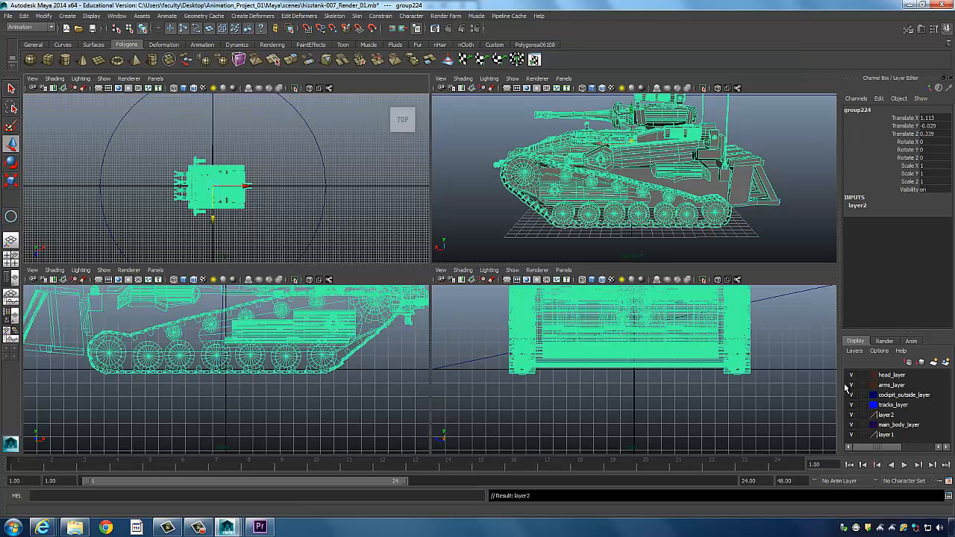
pyautogui.click(851, 415)
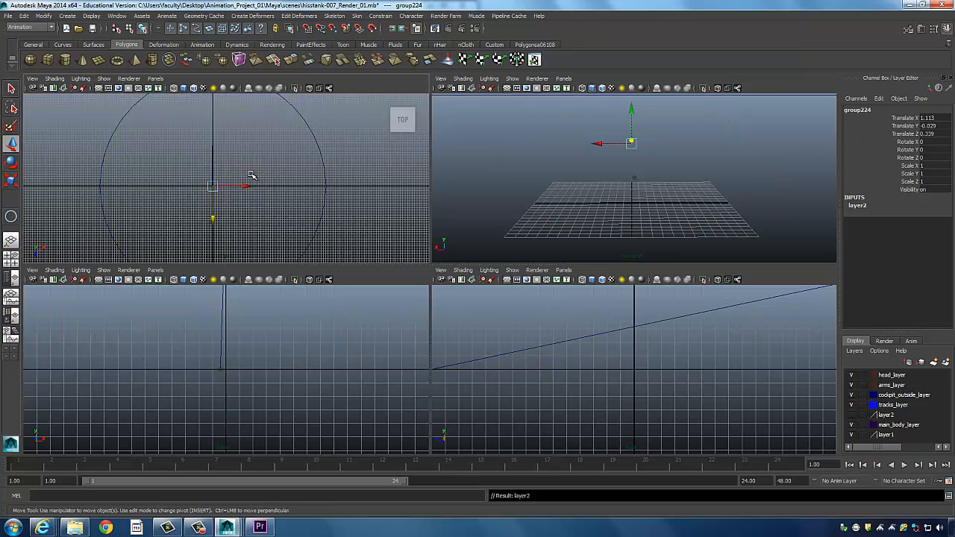
# - Select the camera's aim point in the top view and snap it to the grid origin
pyautogui.click(295, 175)
pyautogui.keyDown('alt'); pyautogui.moveTo(300, 163); pyautogui.dragTo(266, 192, button='right'); pyautogui.keyUp('alt')
pyautogui.click(214, 219)
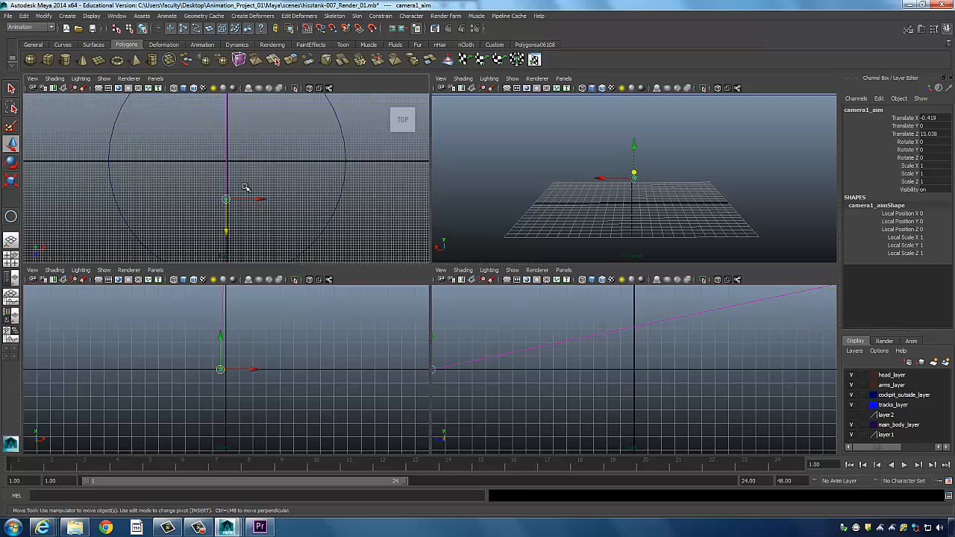
pyautogui.moveTo(226, 200); pyautogui.dragTo(227, 162)
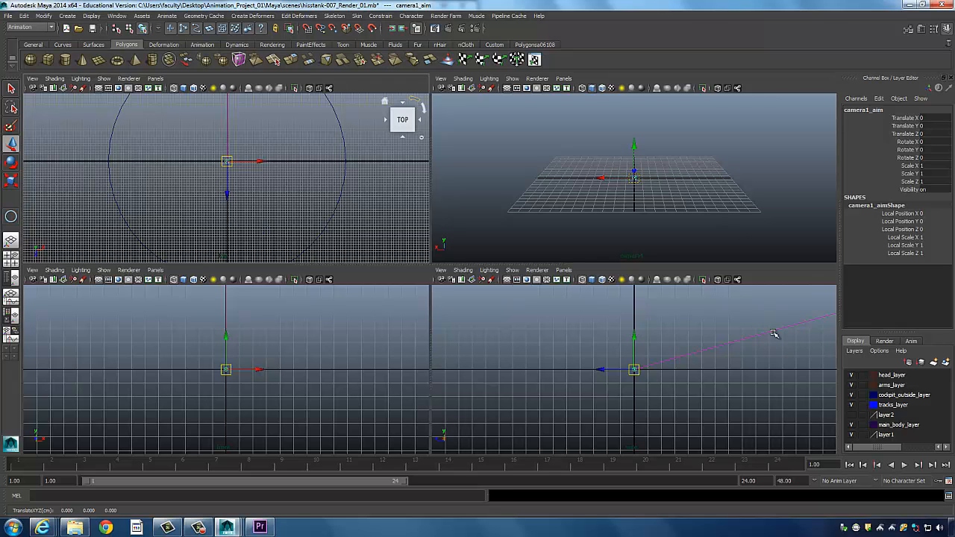
# - Show the tank's layer again and raise the camera's aim point to about Translate Y 6.07
pyautogui.click(852, 415)
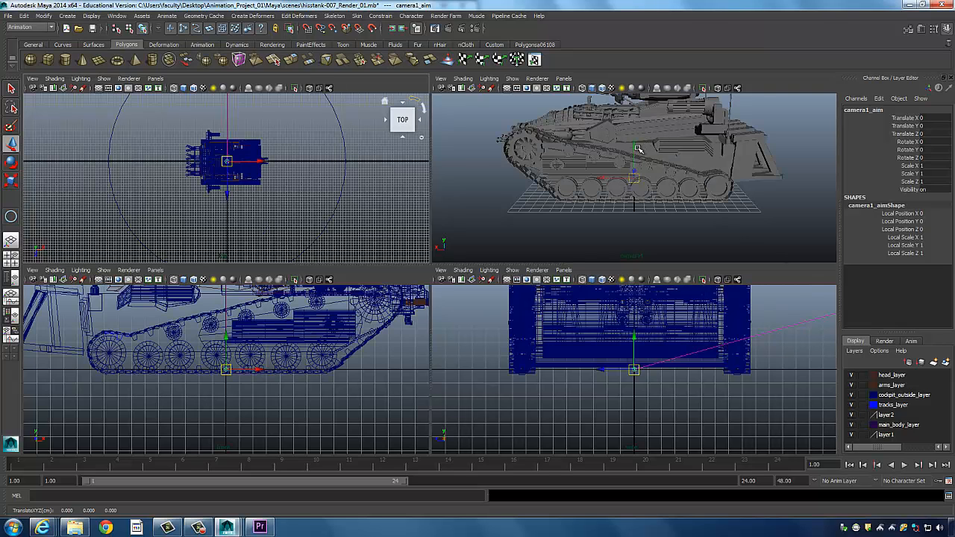
pyautogui.moveTo(637, 148); pyautogui.dragTo(633, 123)
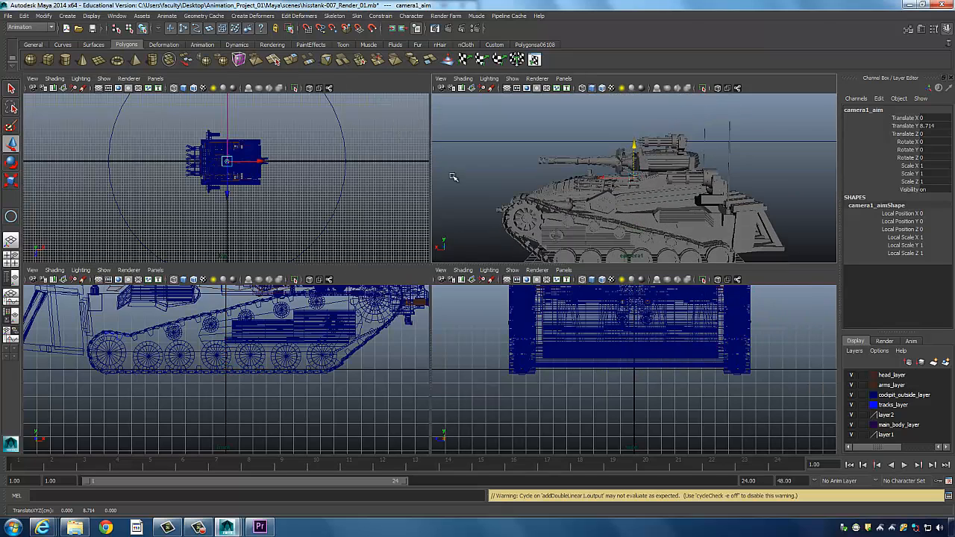
pyautogui.keyDown('alt'); pyautogui.click(370, 360); pyautogui.keyUp('alt')
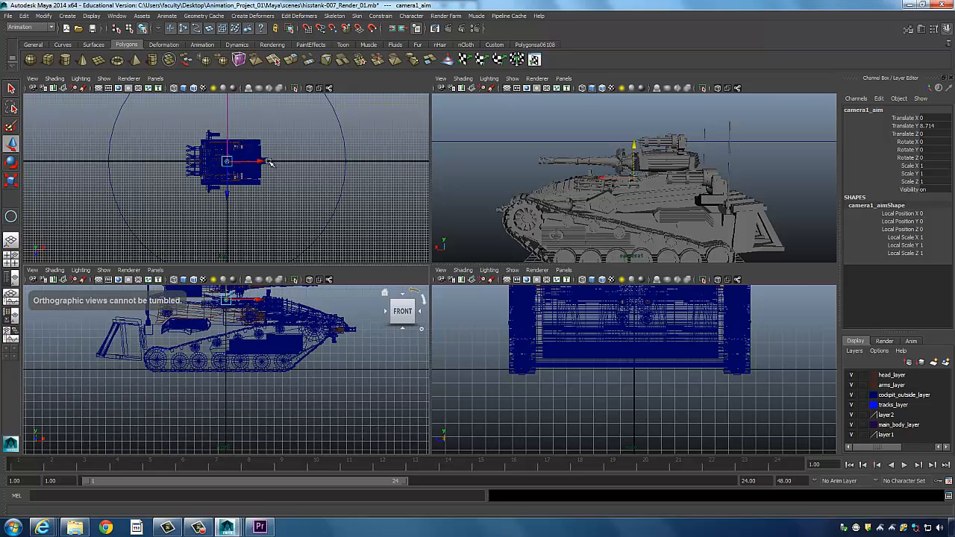
pyautogui.keyDown('alt'); pyautogui.moveTo(117, 366); pyautogui.dragTo(71, 358, button='right'); pyautogui.keyUp('alt')
pyautogui.keyDown('alt'); pyautogui.moveTo(260, 302); pyautogui.dragTo(251, 339, button='middle'); pyautogui.keyUp('alt')
pyautogui.moveTo(216, 328); pyautogui.dragTo(222, 341)
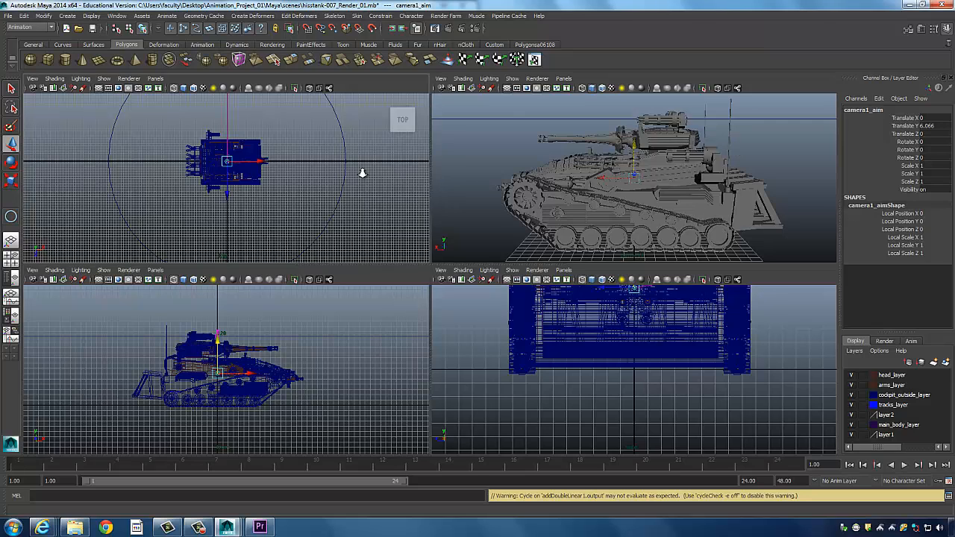
# - Examine the whole circular path from above and check the tank's framing in the enlarged camera view
pyautogui.keyDown('alt'); pyautogui.moveTo(362, 172); pyautogui.dragTo(163, 178, button='right'); pyautogui.keyUp('alt')
pyautogui.keyDown('alt'); pyautogui.moveTo(316, 185); pyautogui.dragTo(313, 188); pyautogui.keyUp('alt')
pyautogui.keyDown('alt'); pyautogui.moveTo(323, 182); pyautogui.dragTo(305, 207, button='middle'); pyautogui.keyUp('alt')
pyautogui.keyDown('alt'); pyautogui.moveTo(305, 207); pyautogui.dragTo(259, 200, button='right'); pyautogui.keyUp('alt')
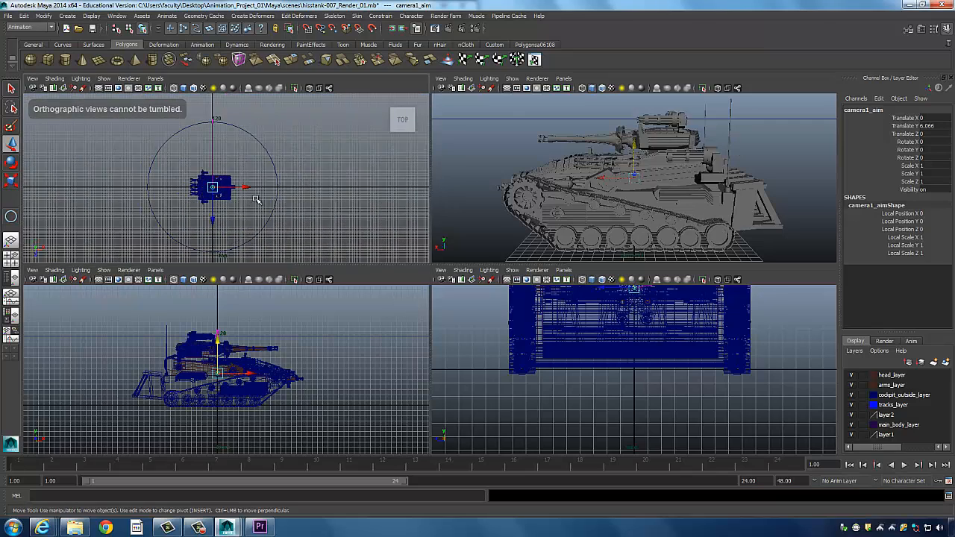
pyautogui.keyDown('alt'); pyautogui.moveTo(277, 195); pyautogui.dragTo(284, 188, button='middle'); pyautogui.keyUp('alt')
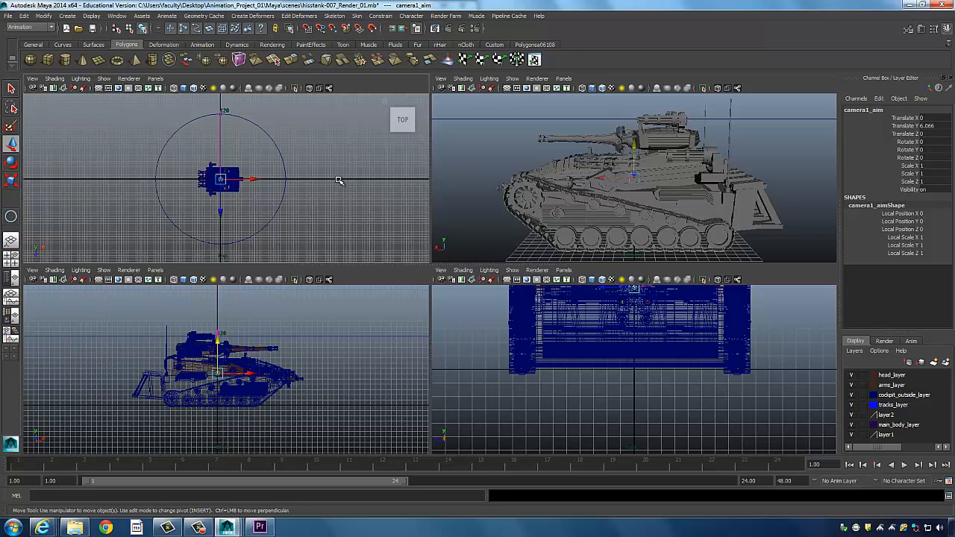
pyautogui.click(775, 156)
pyautogui.press('space')
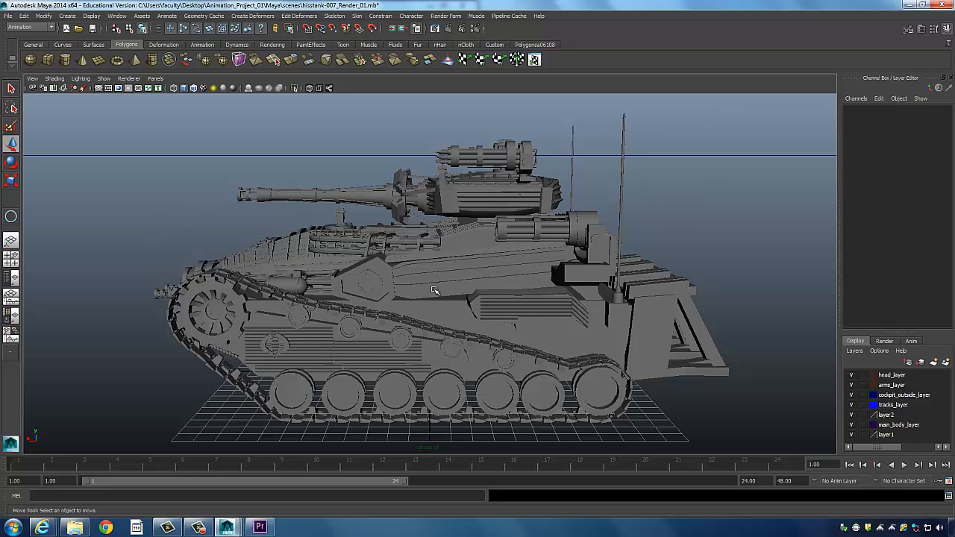
pyautogui.press('space')
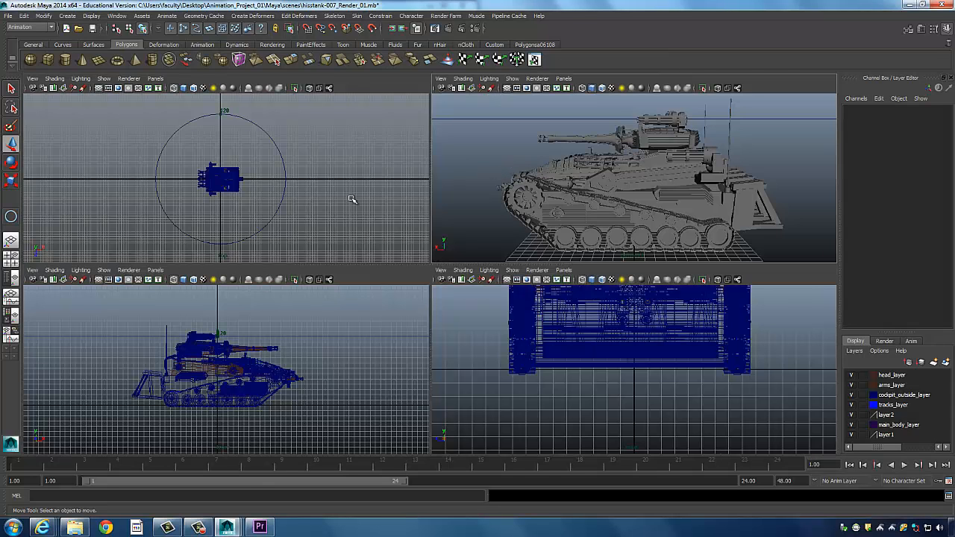
# - Rotate the circular path to about Rotate Y -59.3 for a front three-quarter starting angle, and enlarge the camera view
pyautogui.click(296, 174)
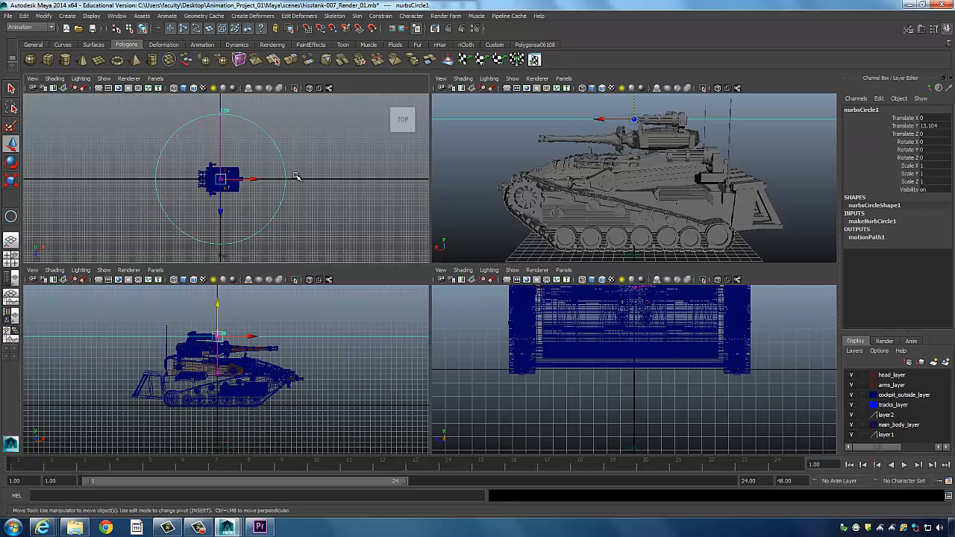
pyautogui.press('e')
pyautogui.moveTo(243, 144); pyautogui.dragTo(313, 179)
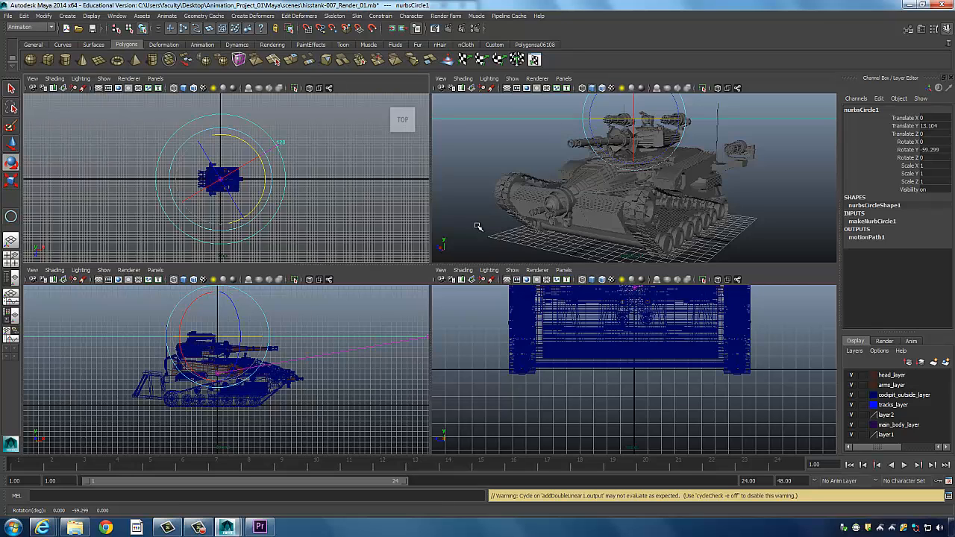
pyautogui.click(778, 200)
pyautogui.press('space')
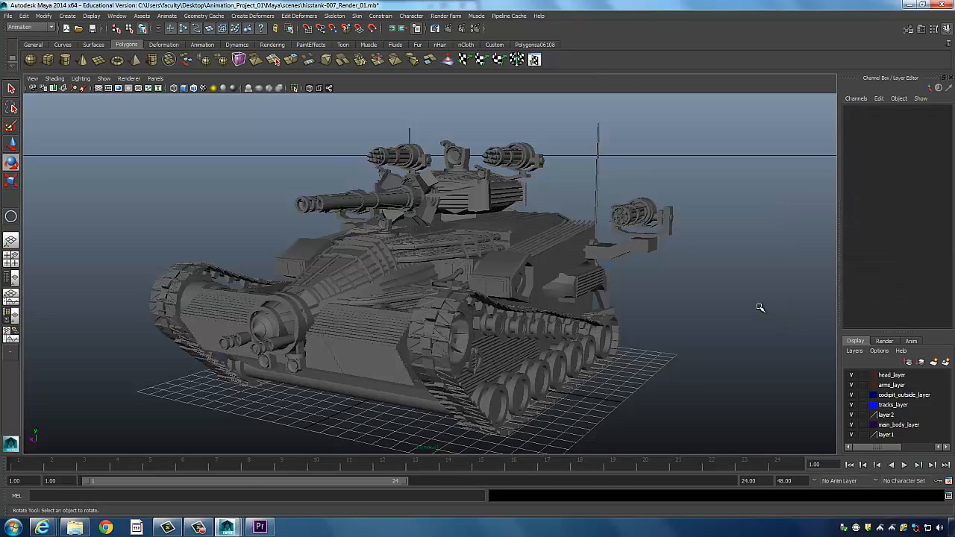
# - Play the turntable animation through the camera and stop the playback
pyautogui.hotkey('alt', 'v')
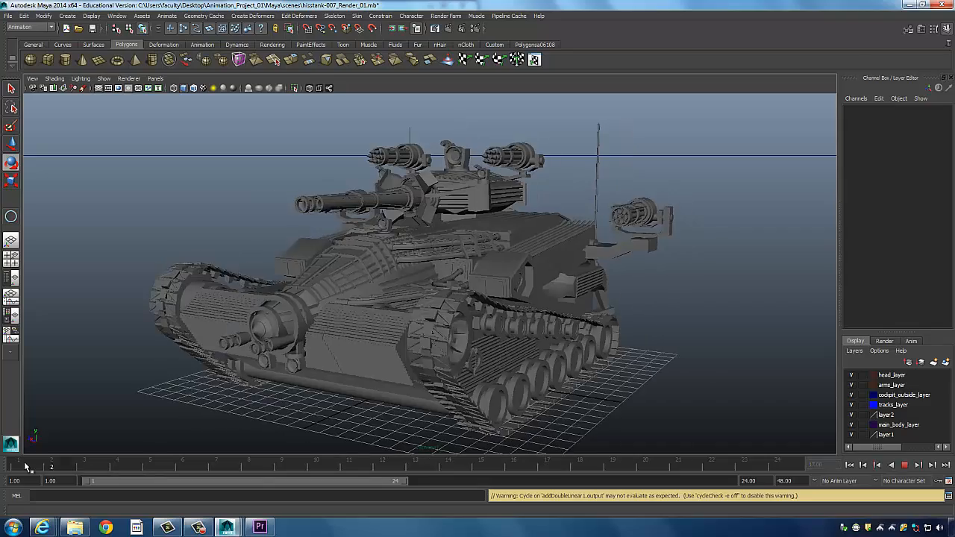
pyautogui.click(690, 466)
pyautogui.click(904, 467)
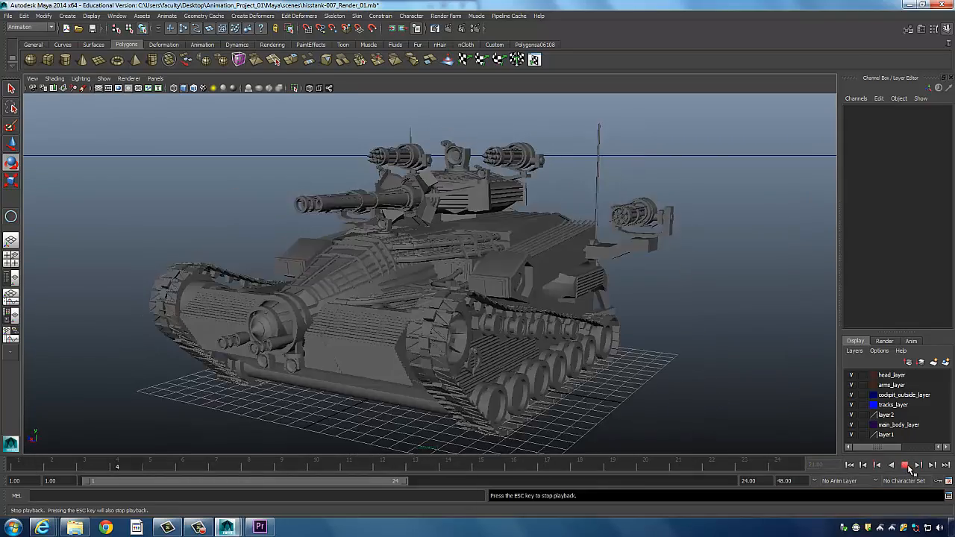
pyautogui.click(905, 467)
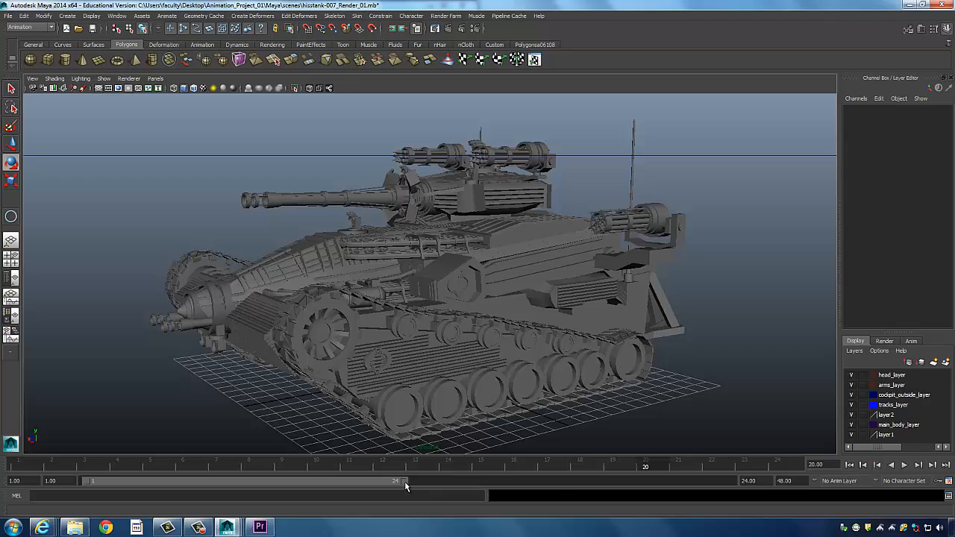
# - Set the animation end time to 120 and extend the playback range to frame 120
pyautogui.moveTo(407, 481); pyautogui.dragTo(734, 481)
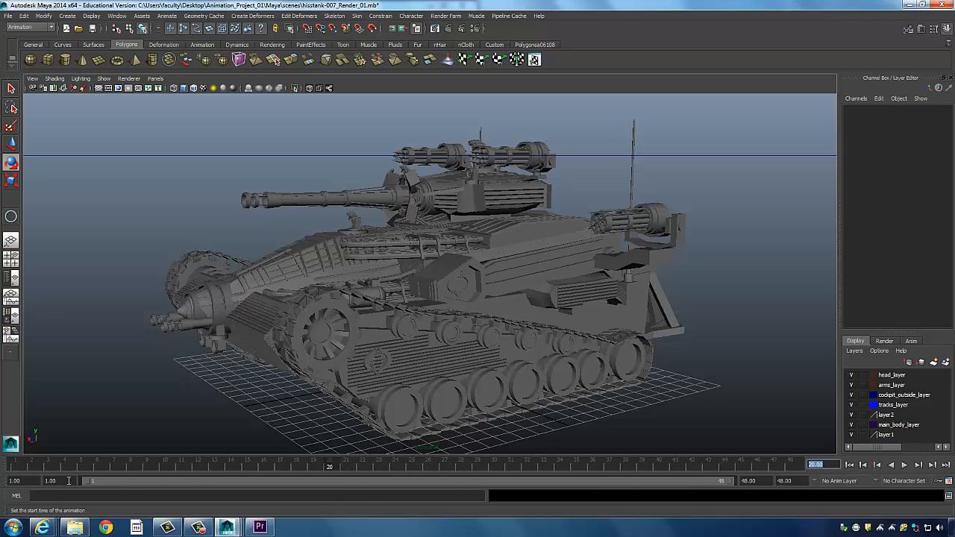
pyautogui.click(784, 480)
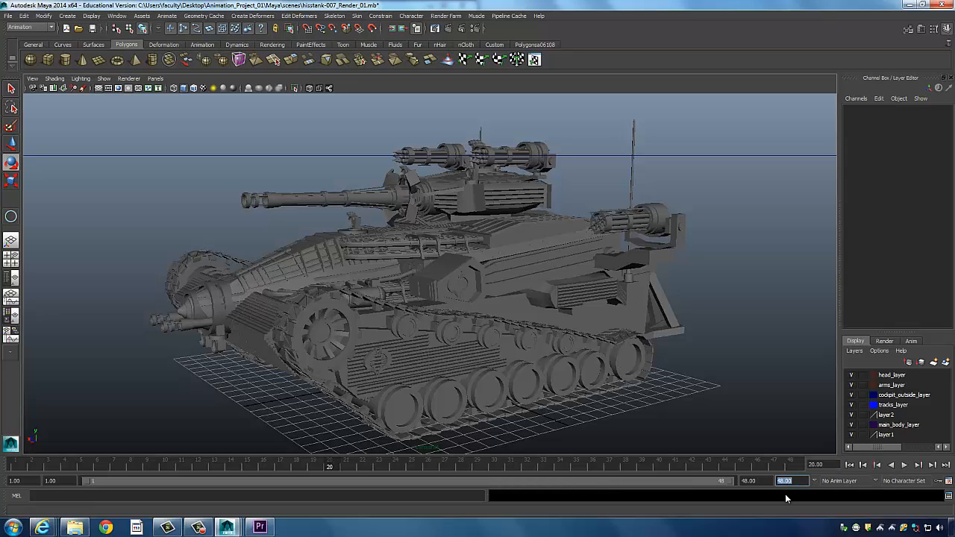
pyautogui.write('120')
pyautogui.press('Return')
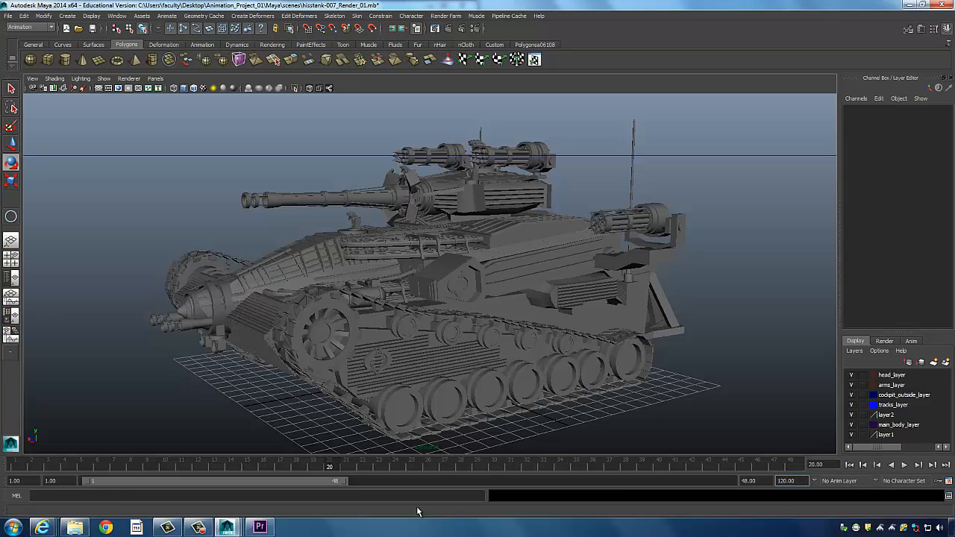
pyautogui.moveTo(344, 481); pyautogui.dragTo(731, 481)
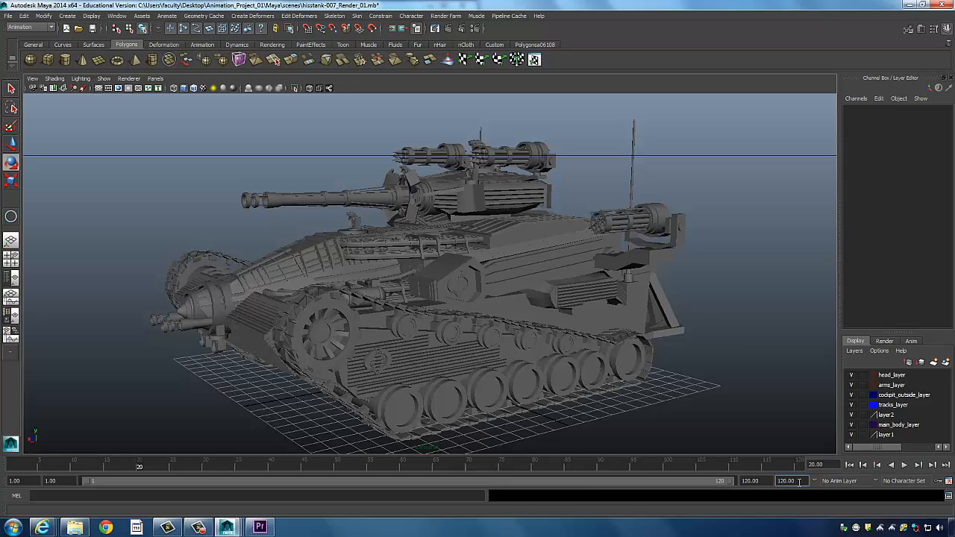
# - Go to frame 120 to check the end of the orbit, and preview the animation playback
pyautogui.click(831, 464)
pyautogui.write('120')
pyautogui.press('Return')
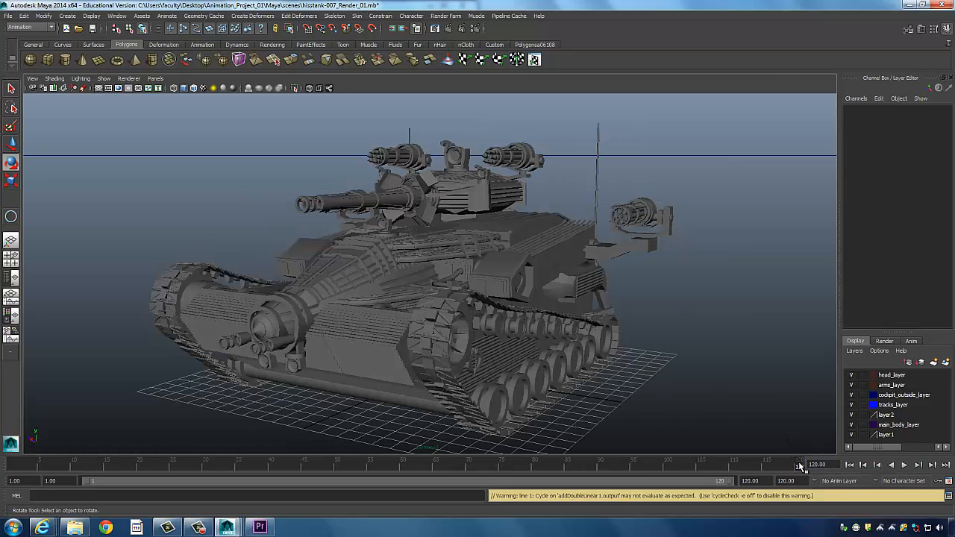
pyautogui.hotkey('alt', 'v')
pyautogui.hotkey('alt', 'v')
# - Set the image size preset to HD 720 in the render settings and close them
pyautogui.click(475, 29)
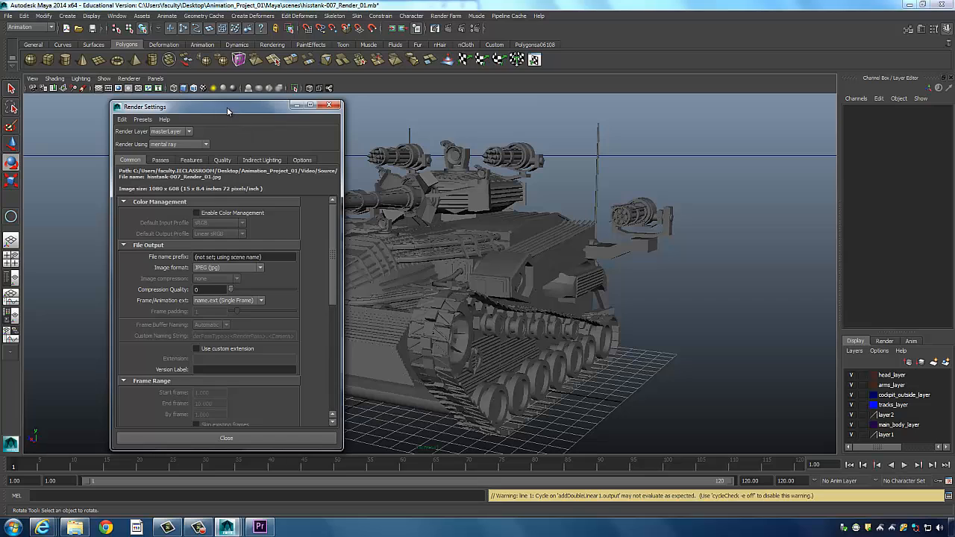
pyautogui.moveTo(226, 106); pyautogui.dragTo(152, 104)
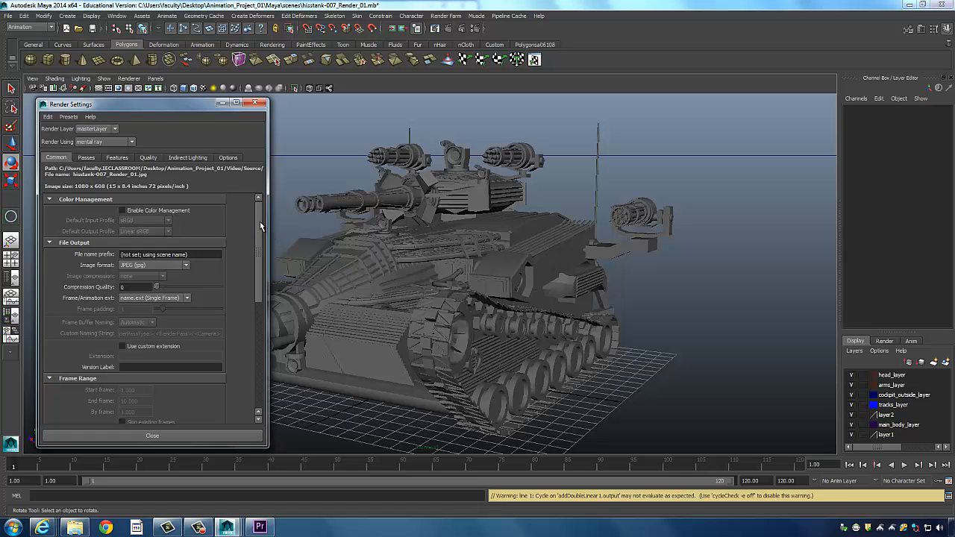
pyautogui.moveTo(260, 221); pyautogui.dragTo(266, 335)
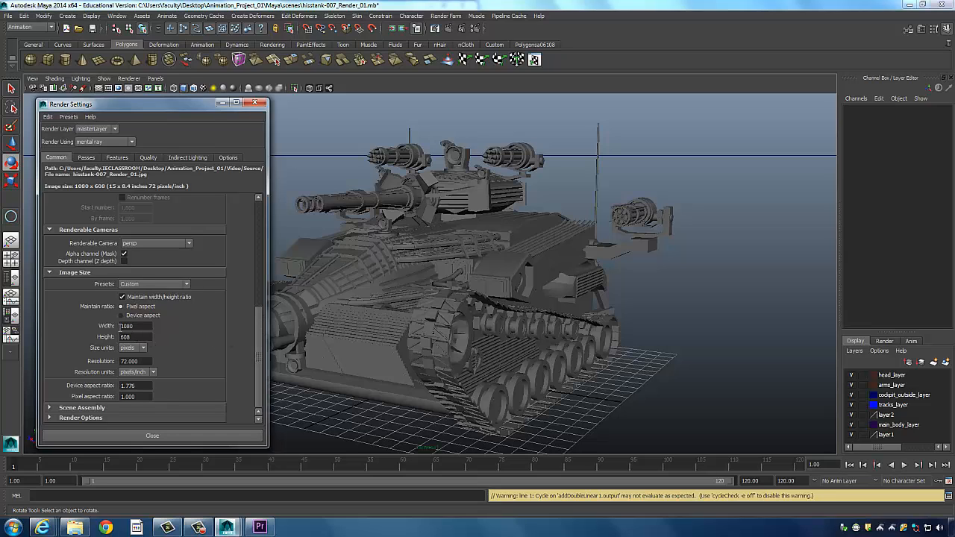
pyautogui.click(151, 286)
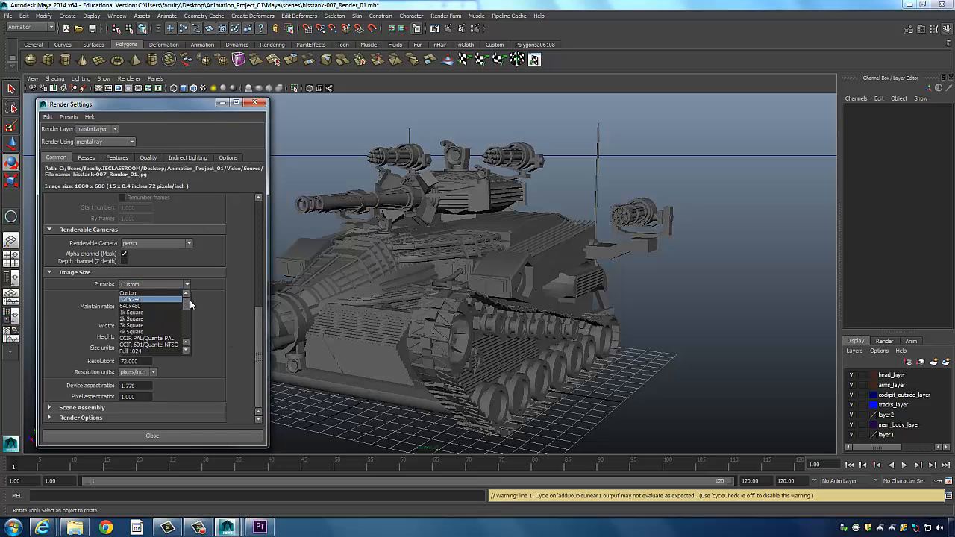
pyautogui.moveTo(188, 302); pyautogui.dragTo(193, 312)
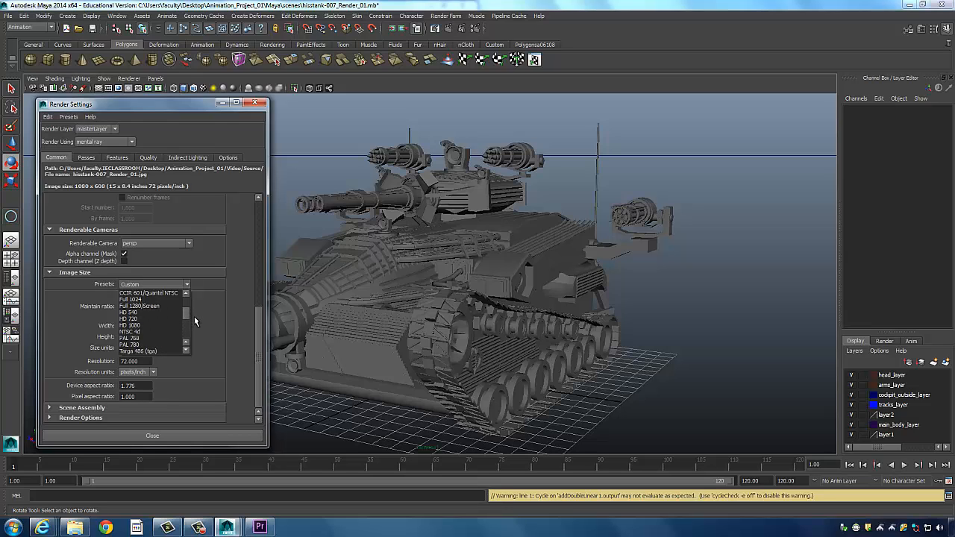
pyautogui.click(144, 319)
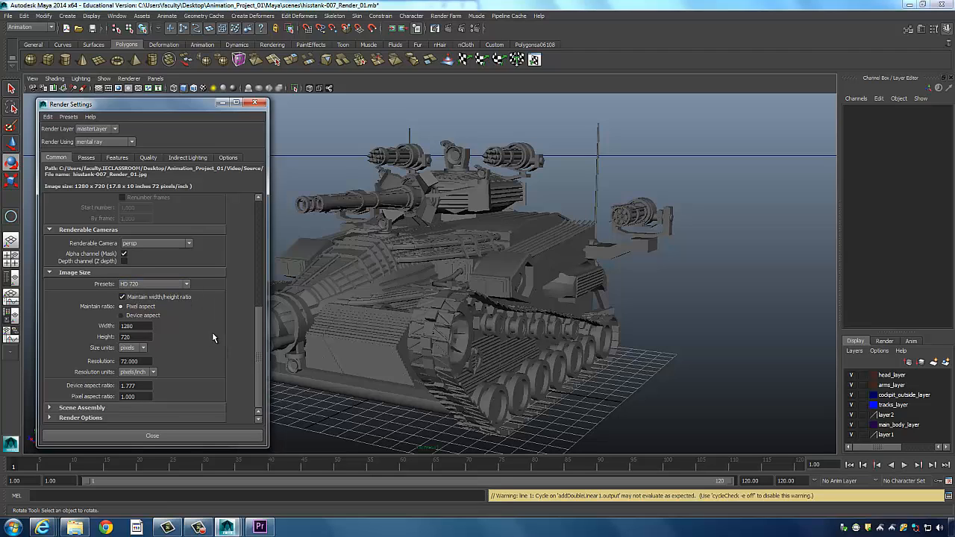
pyautogui.scroll(5, 263, 328)
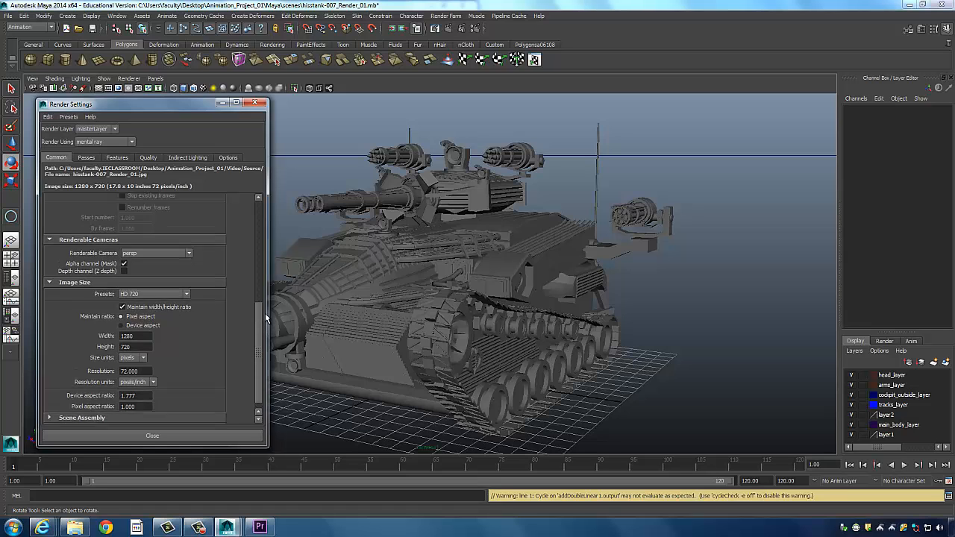
pyautogui.click(258, 103)
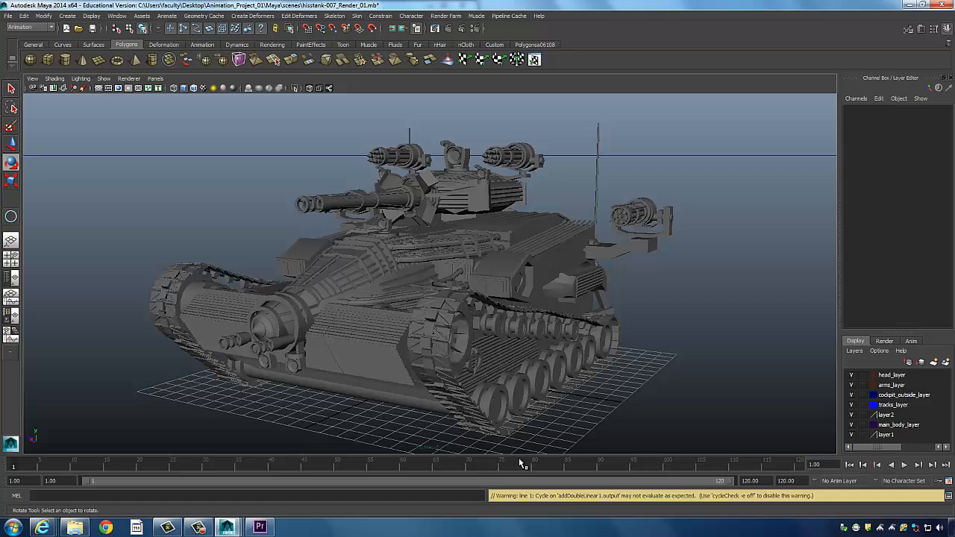
# - Open the playblast options from the timeline, enable Save to file and disable View
pyautogui.rightClick(664, 467)
pyautogui.rightClick(576, 472)
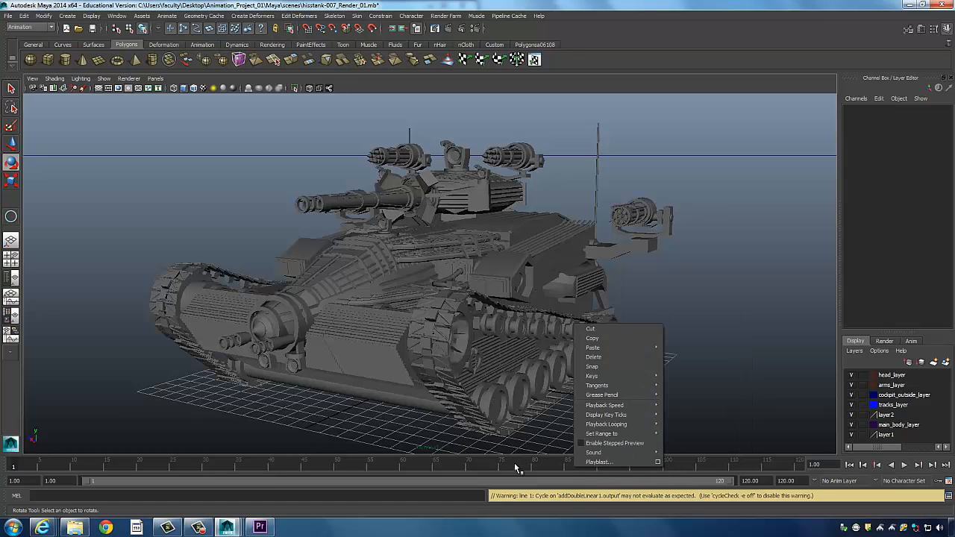
pyautogui.click(657, 463)
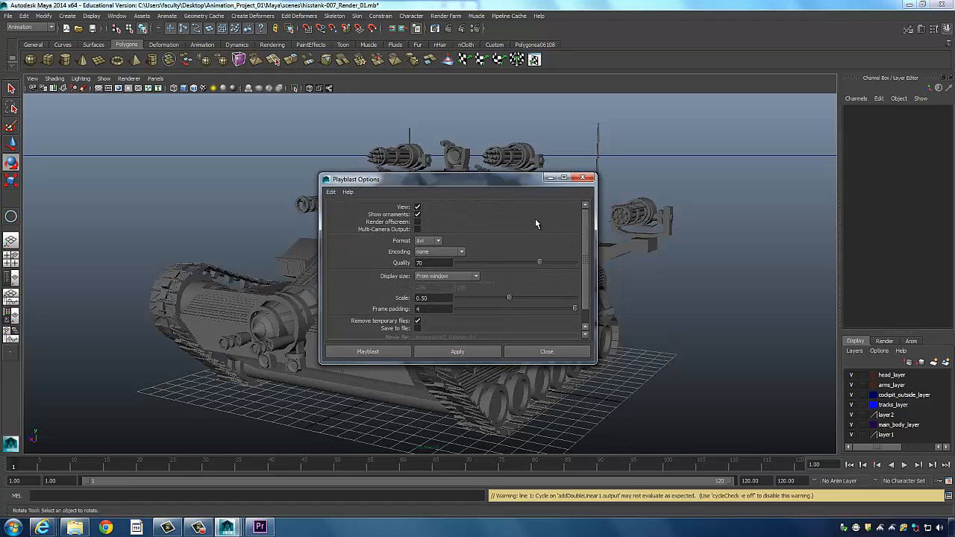
pyautogui.moveTo(464, 182); pyautogui.dragTo(318, 112)
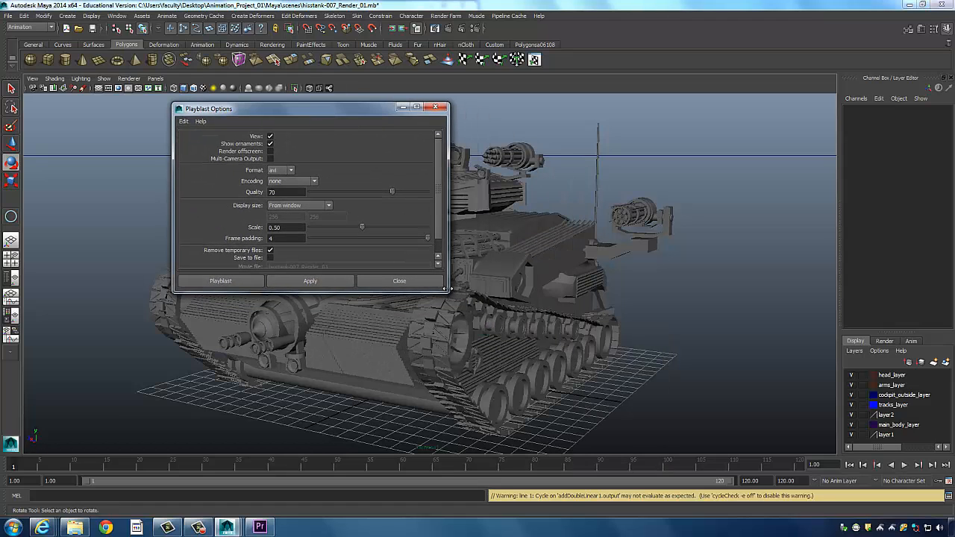
pyautogui.moveTo(445, 290); pyautogui.dragTo(479, 441)
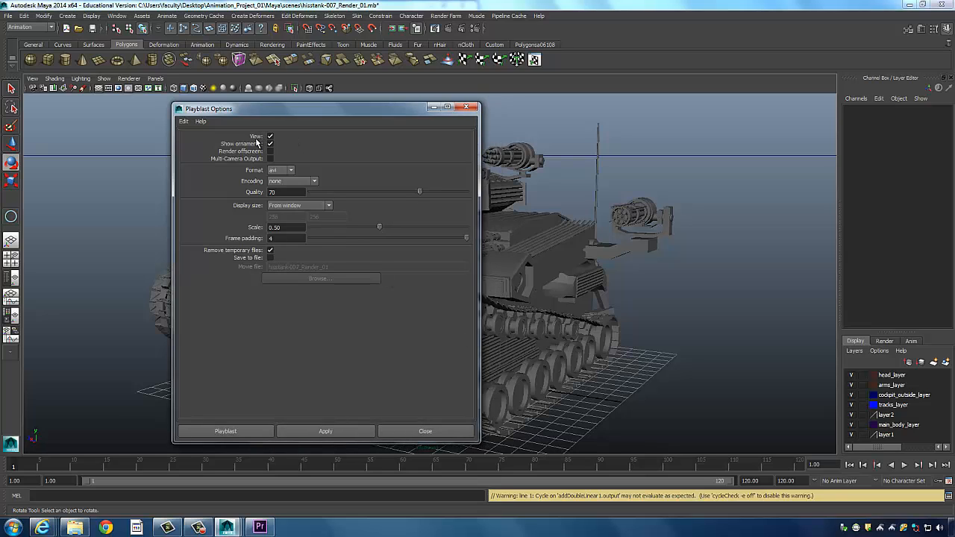
pyautogui.click(270, 257)
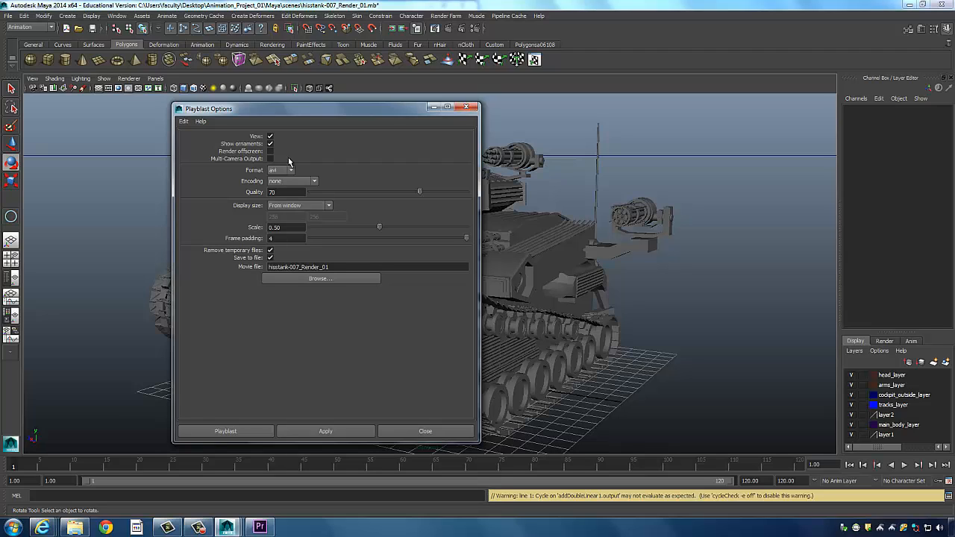
pyautogui.click(271, 136)
pyautogui.moveTo(330, 114); pyautogui.dragTo(303, 110)
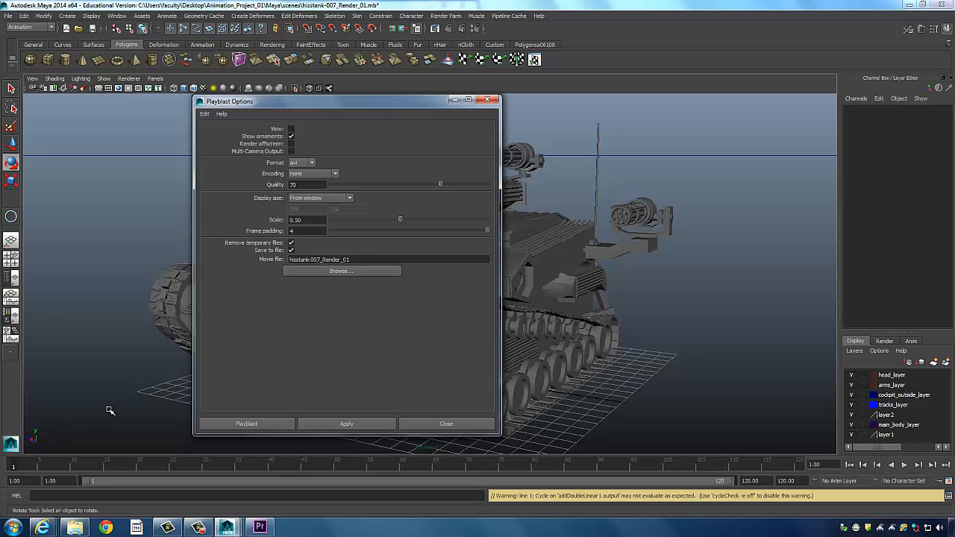
# - Assign the circular camera path to a new display layer and hide that layer
pyautogui.moveTo(426, 106); pyautogui.dragTo(207, 116)
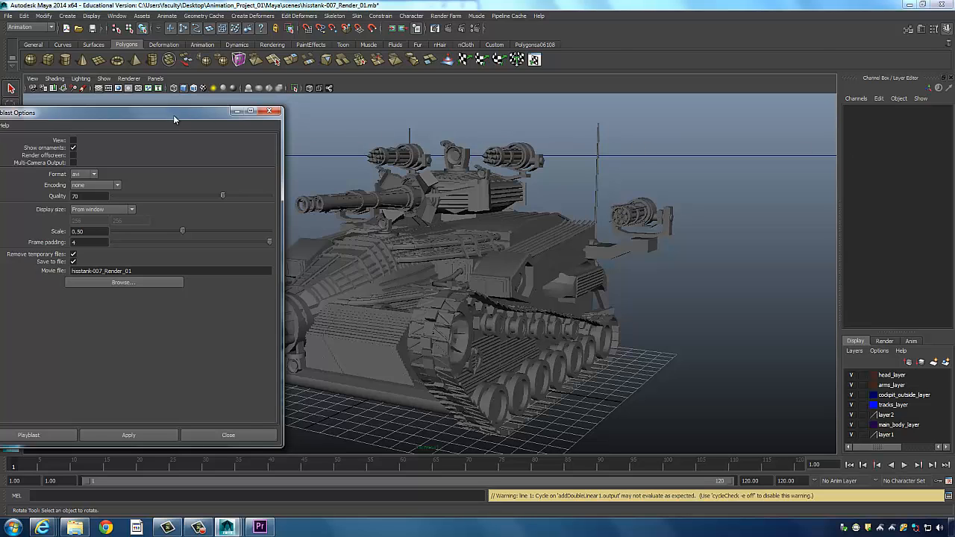
pyautogui.moveTo(173, 115); pyautogui.dragTo(259, 103)
pyautogui.moveTo(756, 135); pyautogui.dragTo(810, 204)
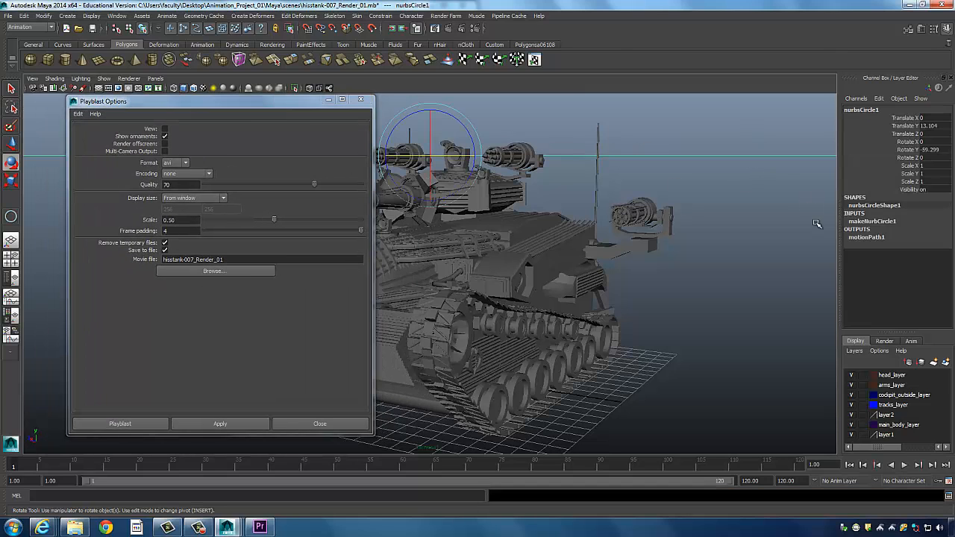
pyautogui.click(945, 361)
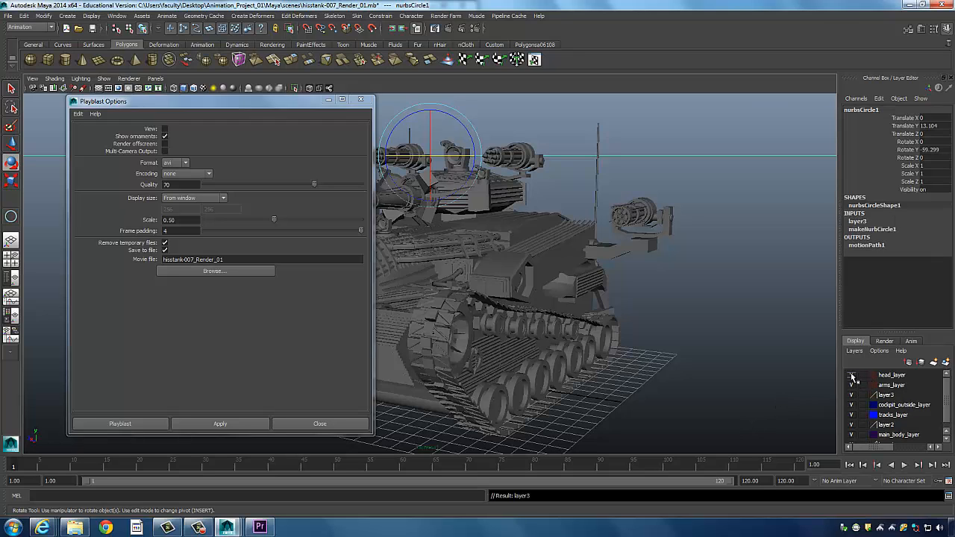
pyautogui.click(730, 248)
pyautogui.moveTo(690, 140); pyautogui.dragTo(724, 183)
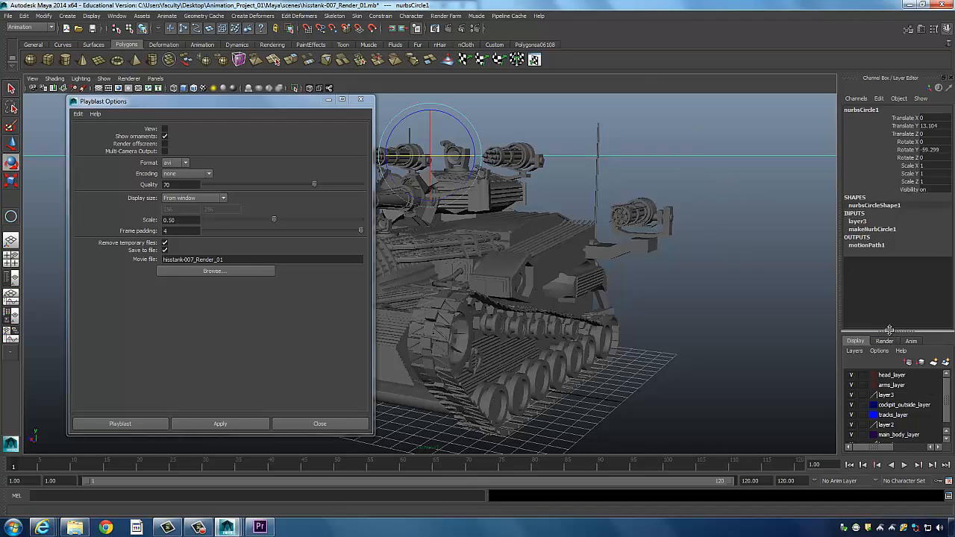
pyautogui.moveTo(892, 334); pyautogui.dragTo(888, 306)
pyautogui.click(851, 417)
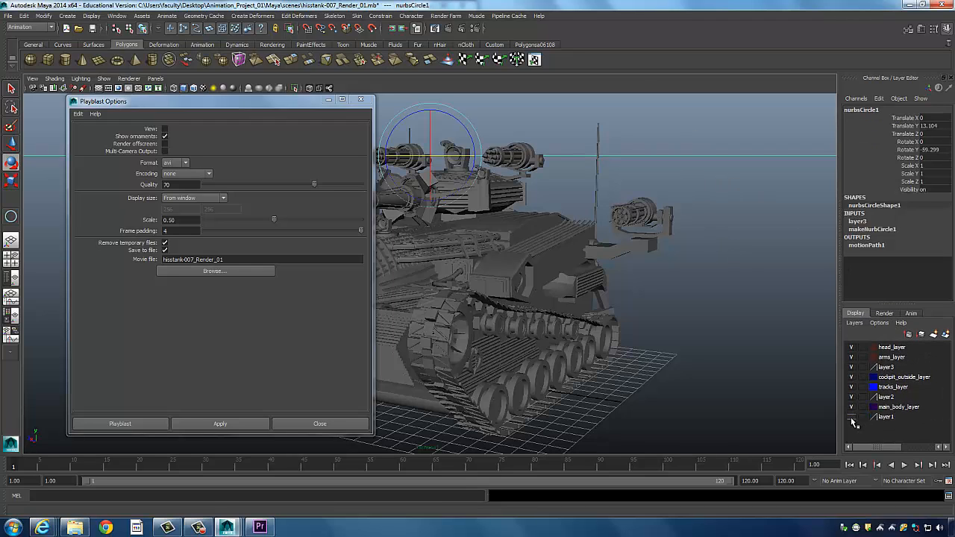
pyautogui.click(852, 367)
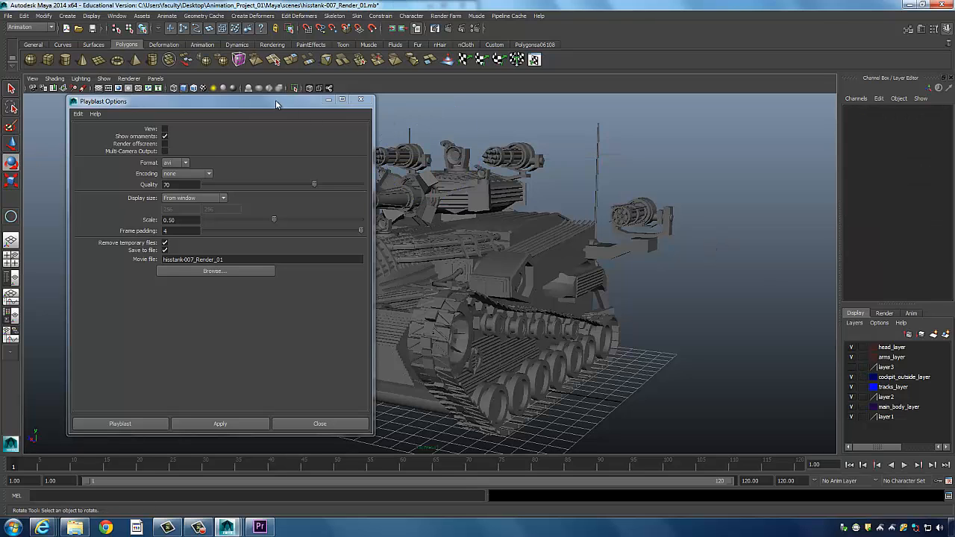
pyautogui.moveTo(275, 101); pyautogui.dragTo(244, 107)
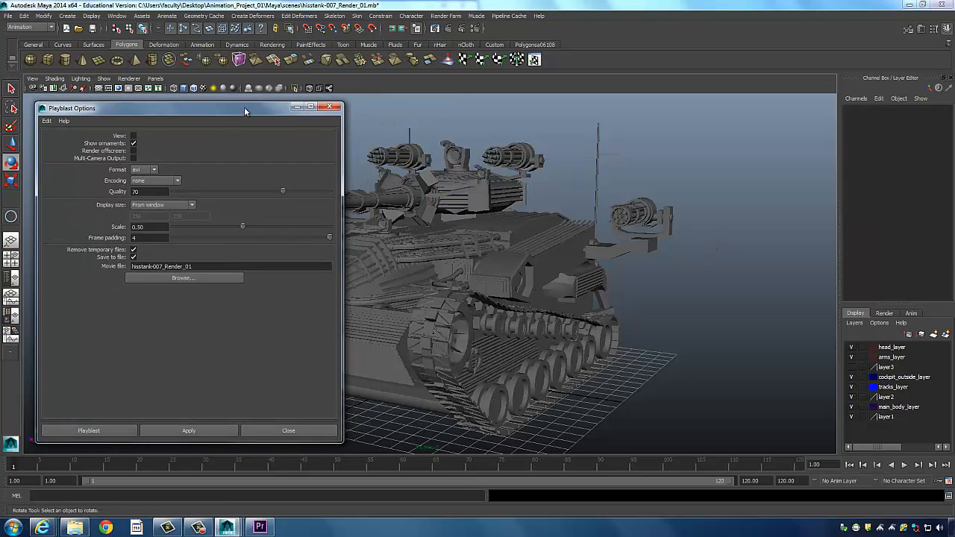
# - Set the playblast format to image with jpg encoding
pyautogui.click(152, 171)
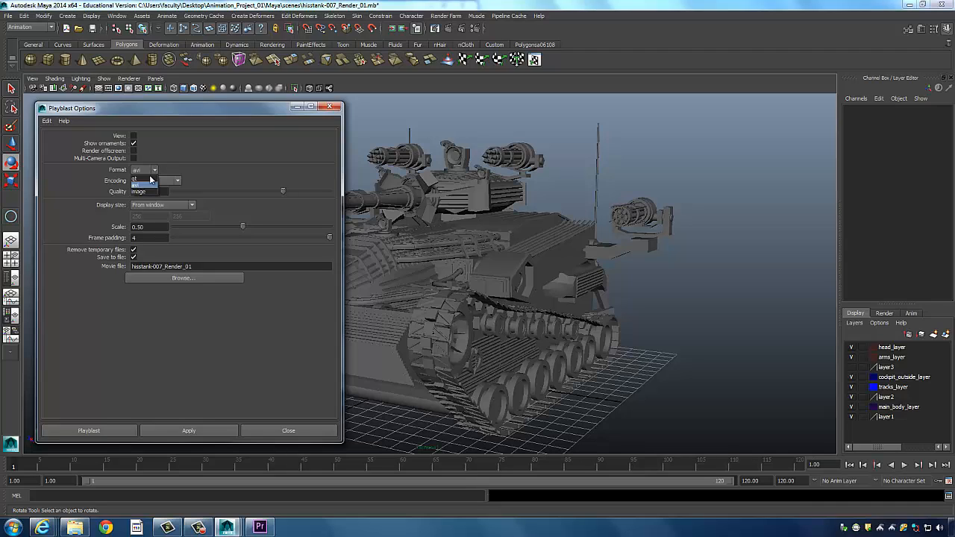
pyautogui.click(156, 191)
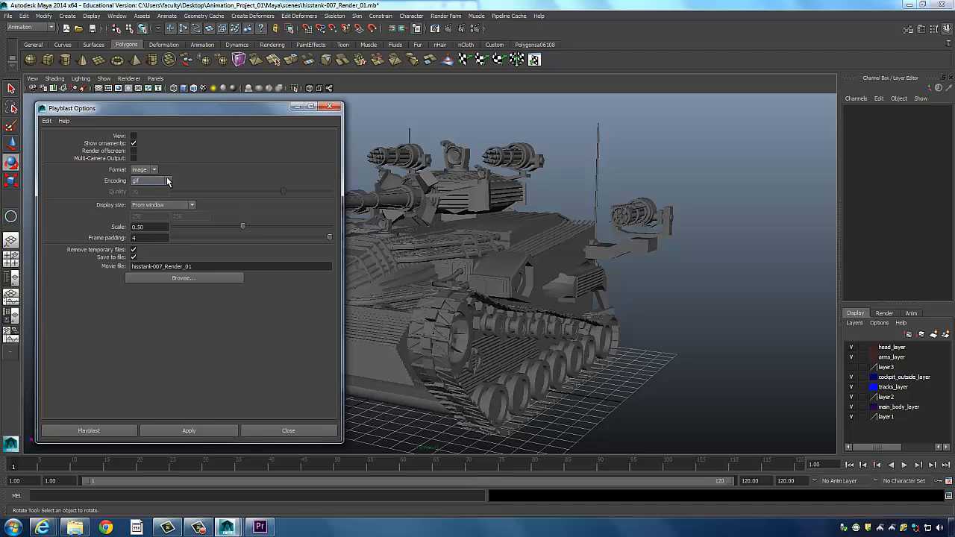
pyautogui.click(168, 181)
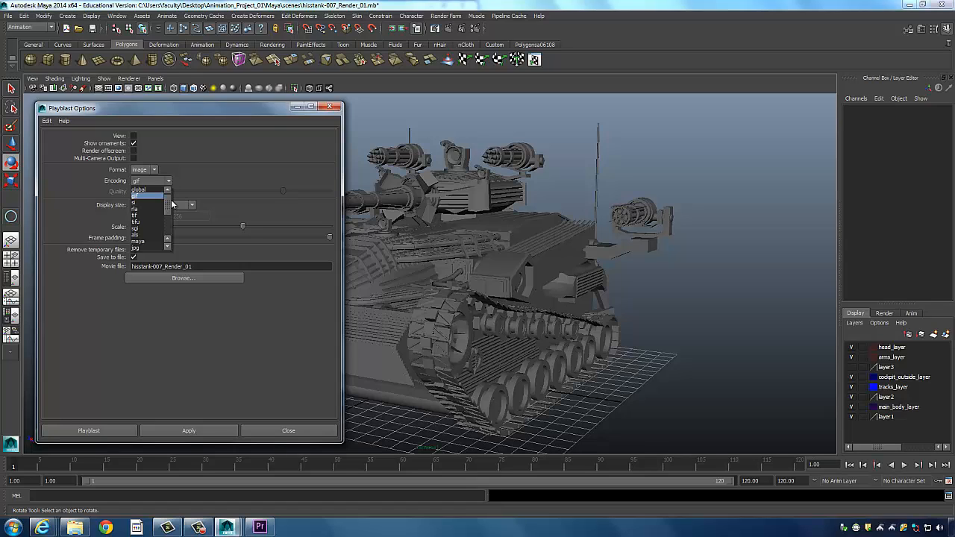
pyautogui.scroll(-2, 170, 211)
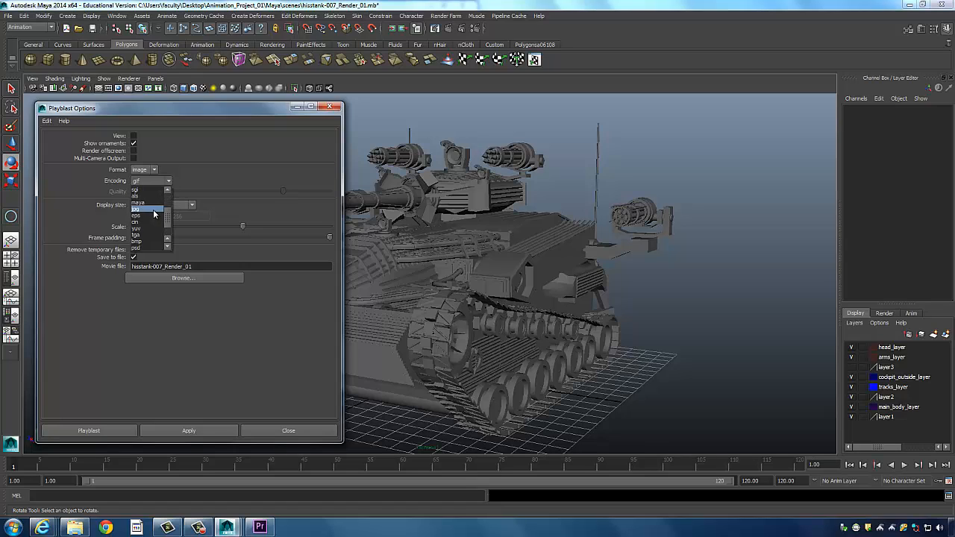
pyautogui.click(155, 208)
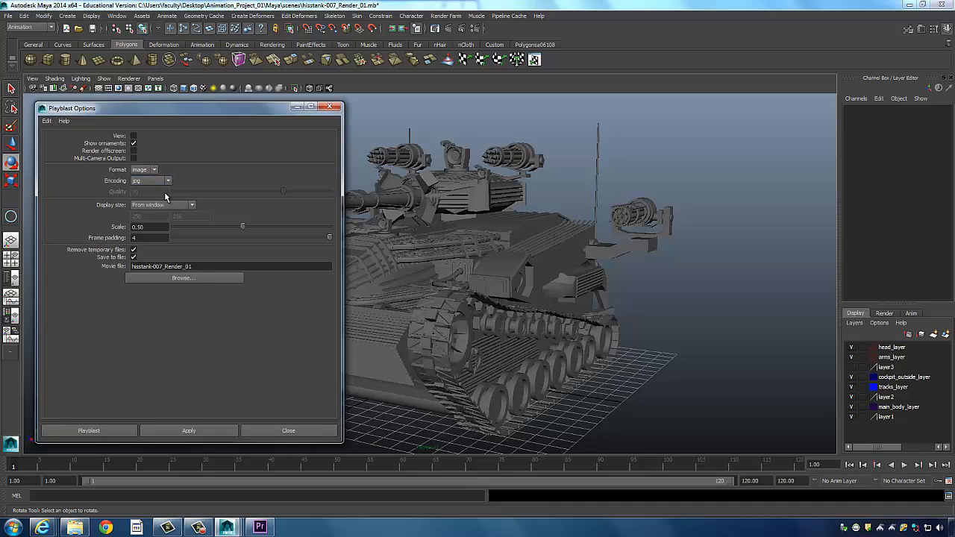
# - Take the playblast display size from the render settings at scale 1.00, keeping Remove temporary files and Save to file enabled
pyautogui.click(191, 206)
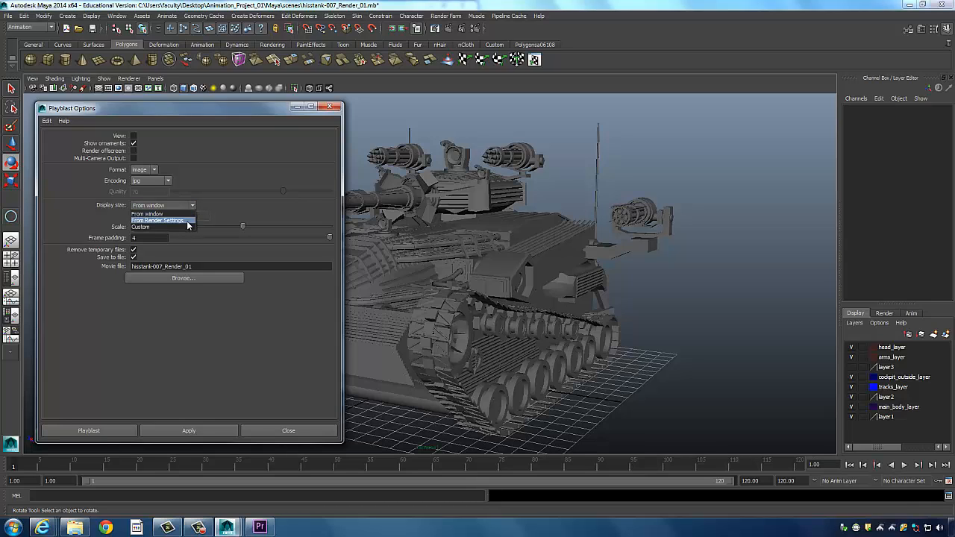
pyautogui.click(192, 220)
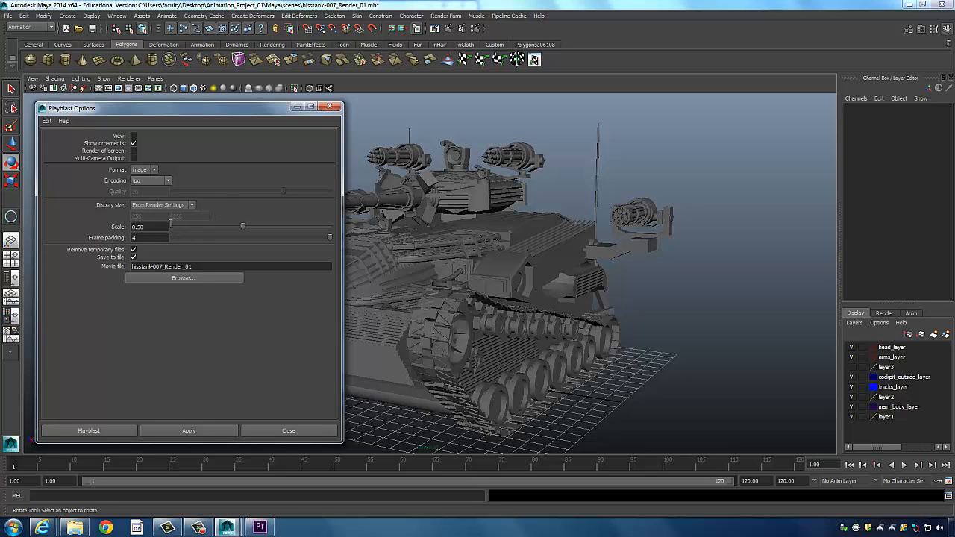
pyautogui.doubleClick(169, 226)
pyautogui.write('1.00')
pyautogui.press('Return')
pyautogui.press('Tab')
pyautogui.click(133, 250)
pyautogui.click(134, 250)
pyautogui.click(134, 257)
pyautogui.click(133, 257)
pyautogui.click(133, 257)
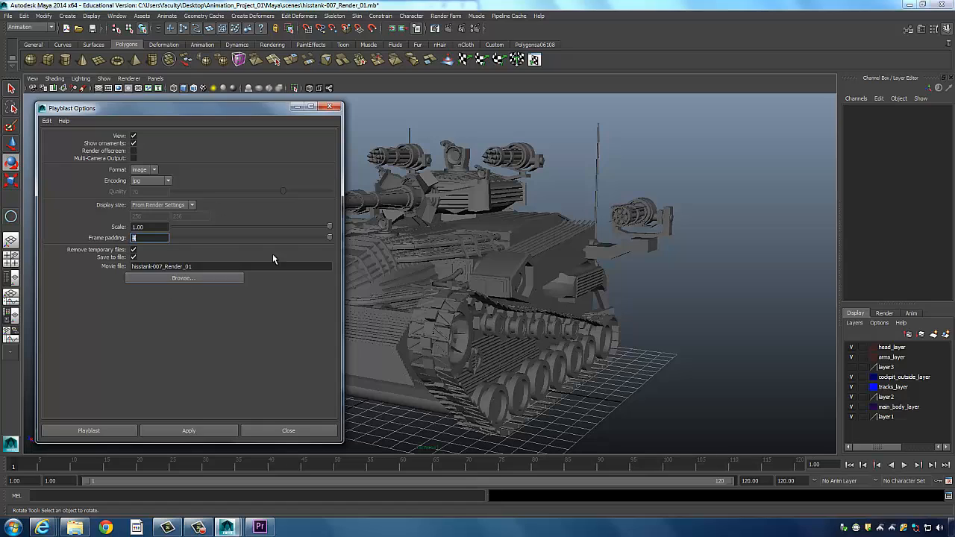
# - Browse for the playblast movie file location and go to the Desktop's My_Video_Project\Maya\images folder
pyautogui.click(217, 266)
pyautogui.moveTo(218, 266); pyautogui.dragTo(88, 278)
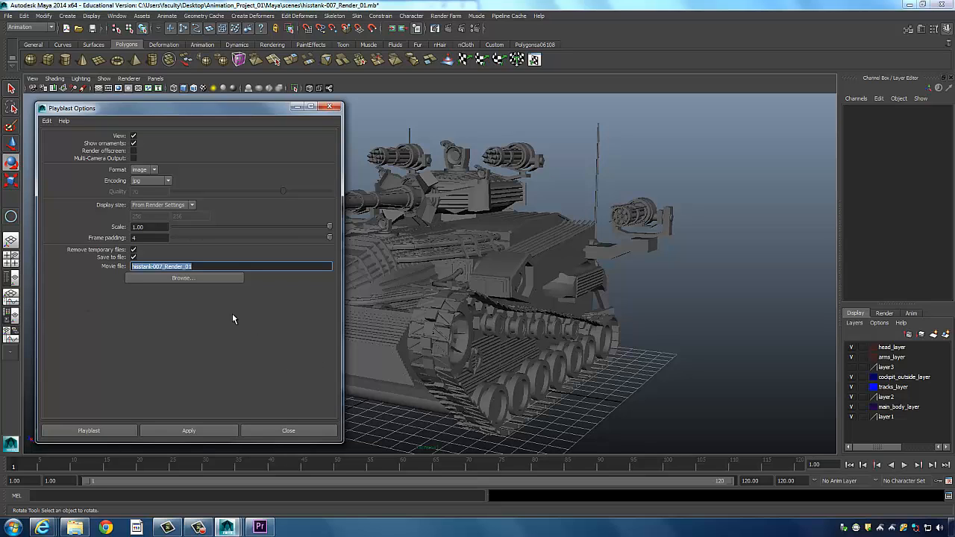
pyautogui.click(182, 277)
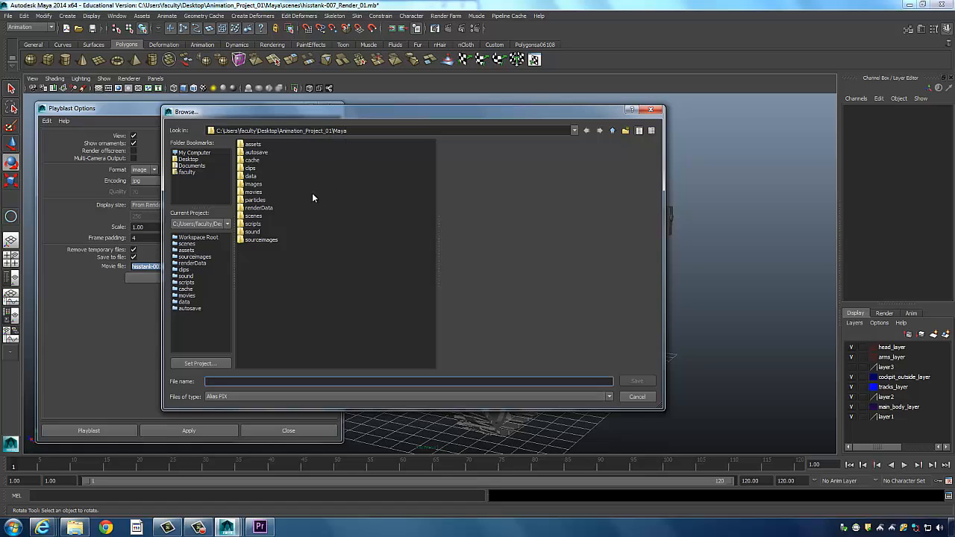
pyautogui.doubleClick(257, 184)
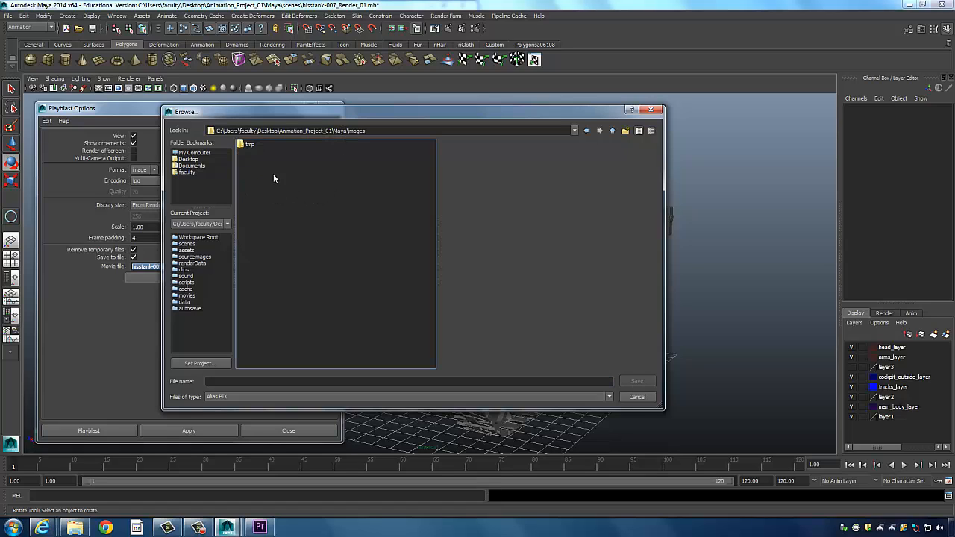
pyautogui.click(612, 131)
pyautogui.click(612, 131)
pyautogui.click(191, 160)
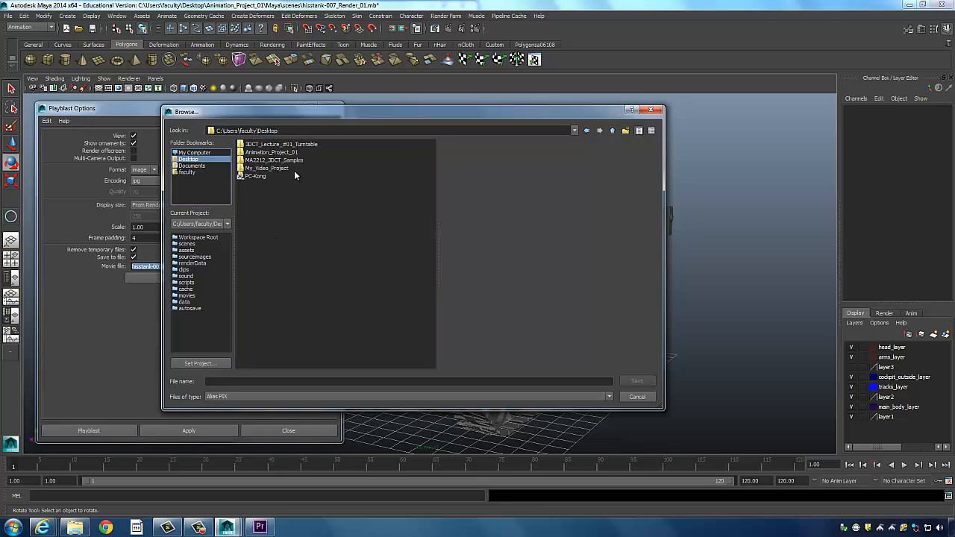
pyautogui.doubleClick(282, 168)
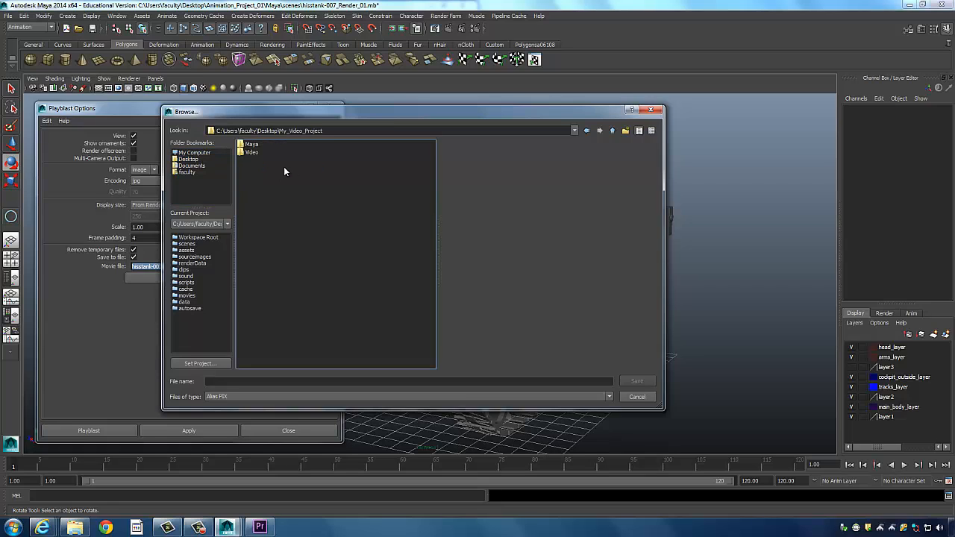
pyautogui.doubleClick(252, 144)
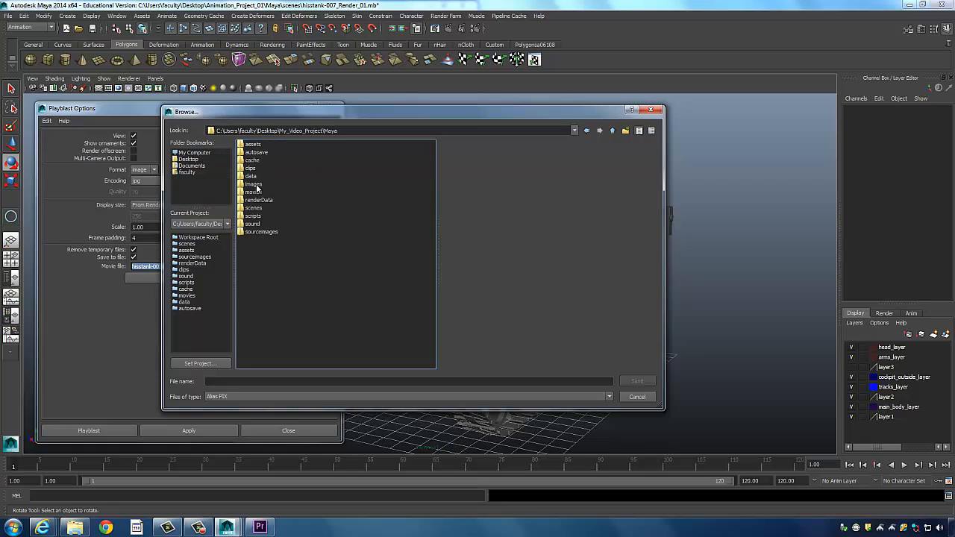
pyautogui.doubleClick(261, 184)
# - Create a new folder named Tank_Turntable_02 inside the images folder and open it
pyautogui.rightClick(294, 178)
pyautogui.click(311, 195)
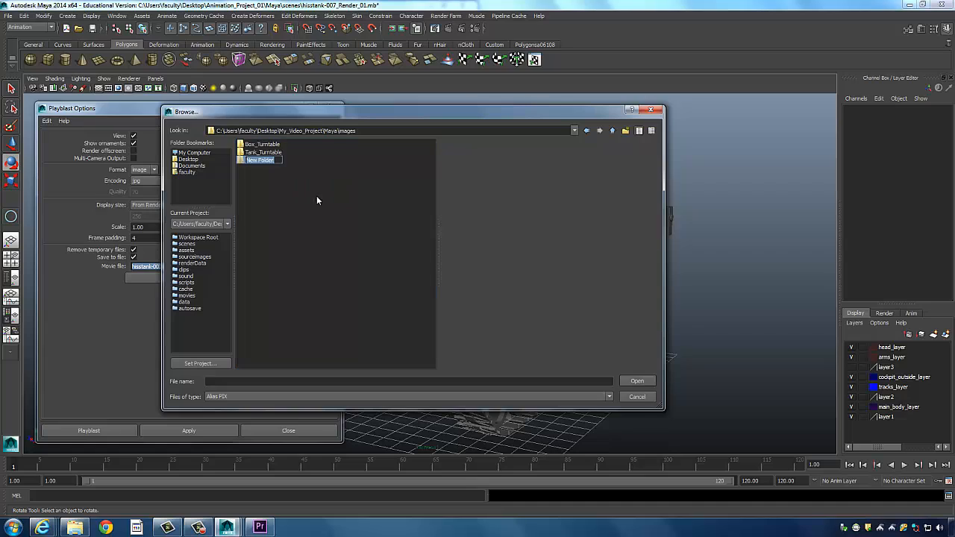
pyautogui.write('Tank_tUR')
pyautogui.press('BackSpace')
pyautogui.press('BackSpace')
pyautogui.press('BackSpace')
pyautogui.write('Turntable')
pyautogui.write('2')
pyautogui.press('Return')
pyautogui.doubleClick(261, 161)
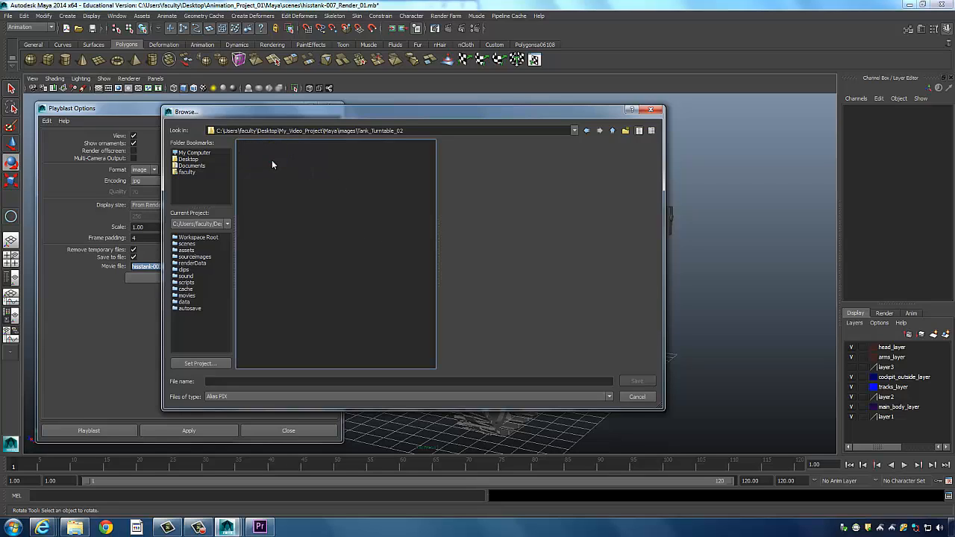
# - Save the movie file as Tank_Turntable_02_ with the JPEG file type in the Tank_Turntable_02 folder
pyautogui.click(268, 381)
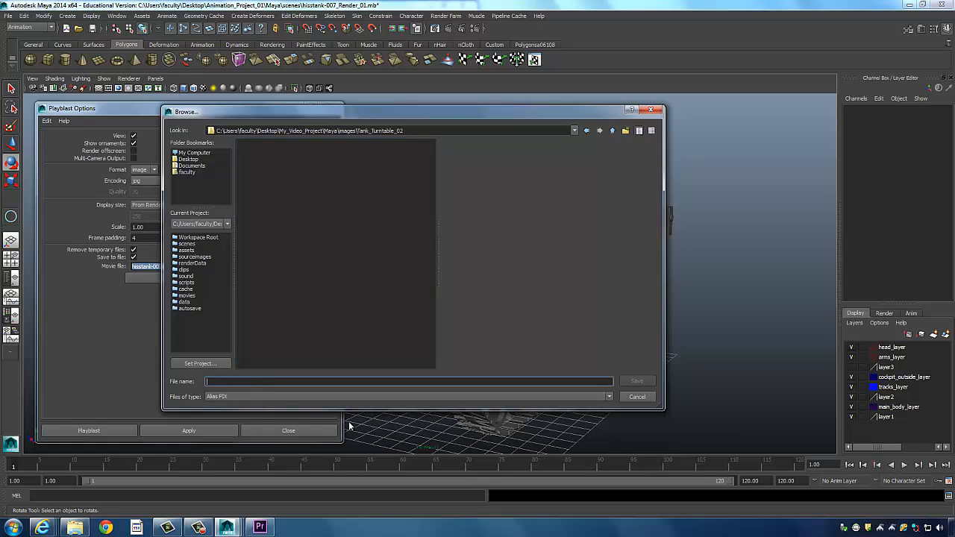
pyautogui.write('Tank_Turntable_02_')
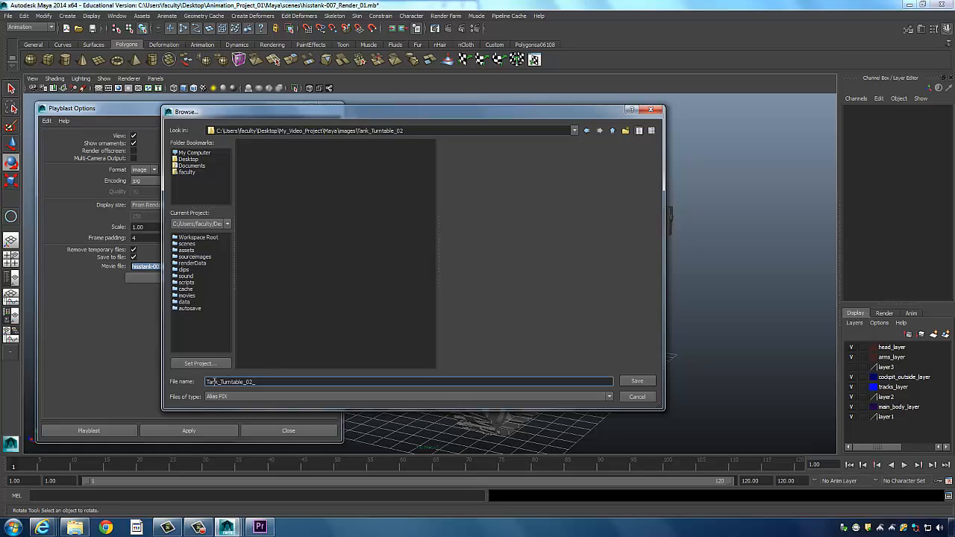
pyautogui.click(239, 397)
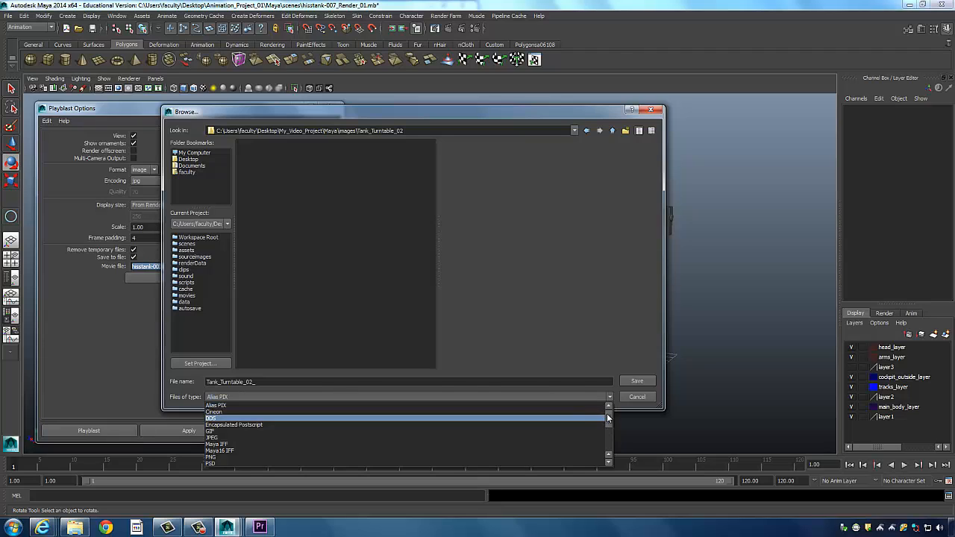
pyautogui.scroll(-2, 231, 422)
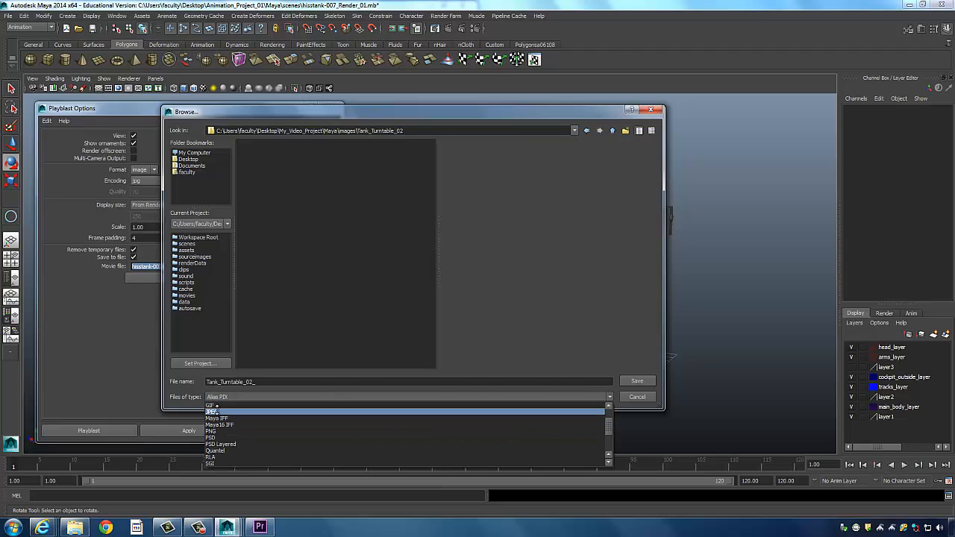
pyautogui.click(216, 412)
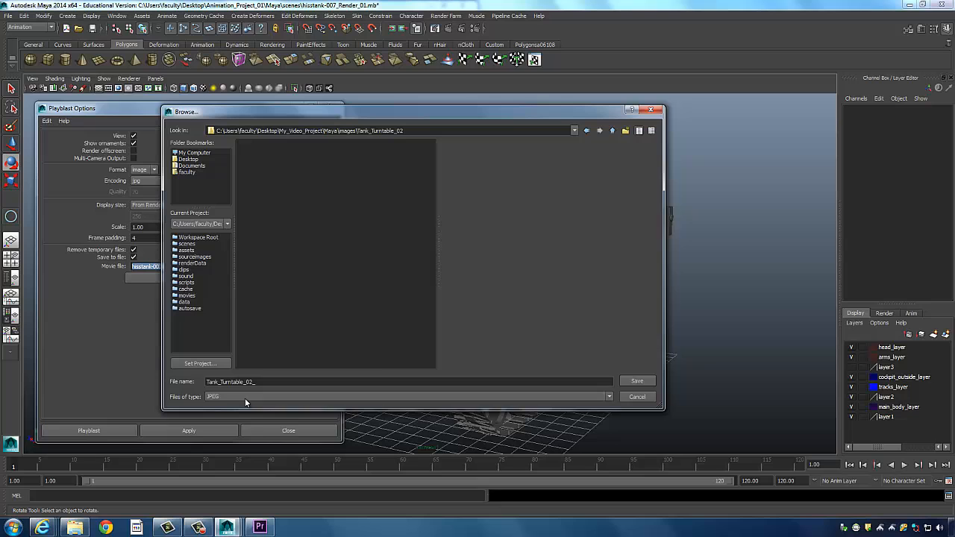
pyautogui.click(637, 381)
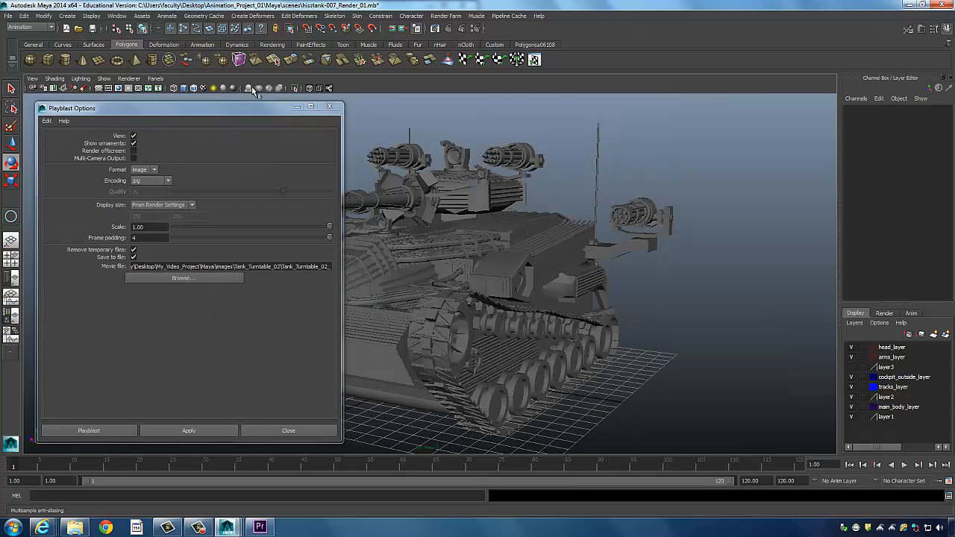
# - Run the playblast of the tank turntable, review its playback in FCheck and close the viewer
pyautogui.moveTo(171, 109)
pyautogui.mouseDown()
pyautogui.moveTo(135, 102)
pyautogui.moveTo(215, 125)
pyautogui.moveTo(163, 111)
pyautogui.mouseUp()
pyautogui.click(107, 430)
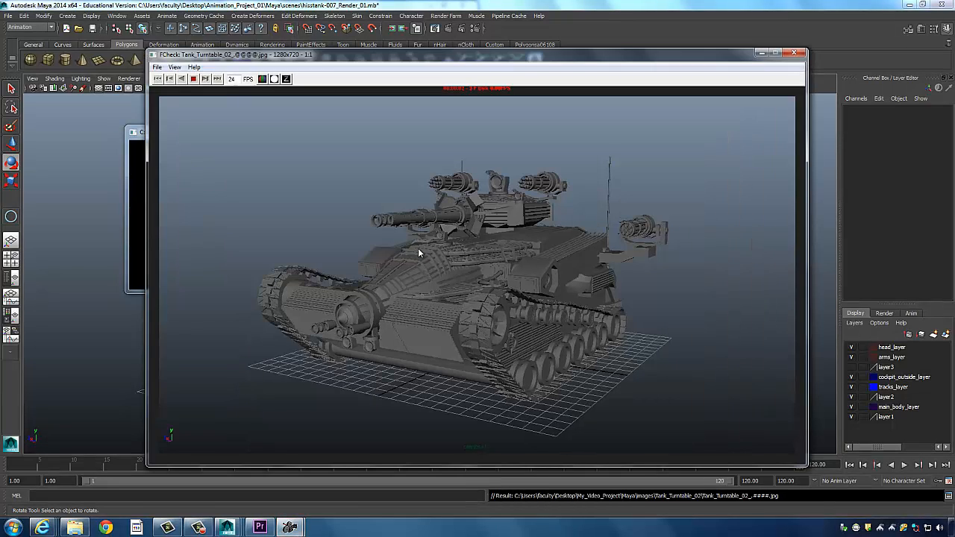
pyautogui.moveTo(466, 55); pyautogui.dragTo(394, 24)
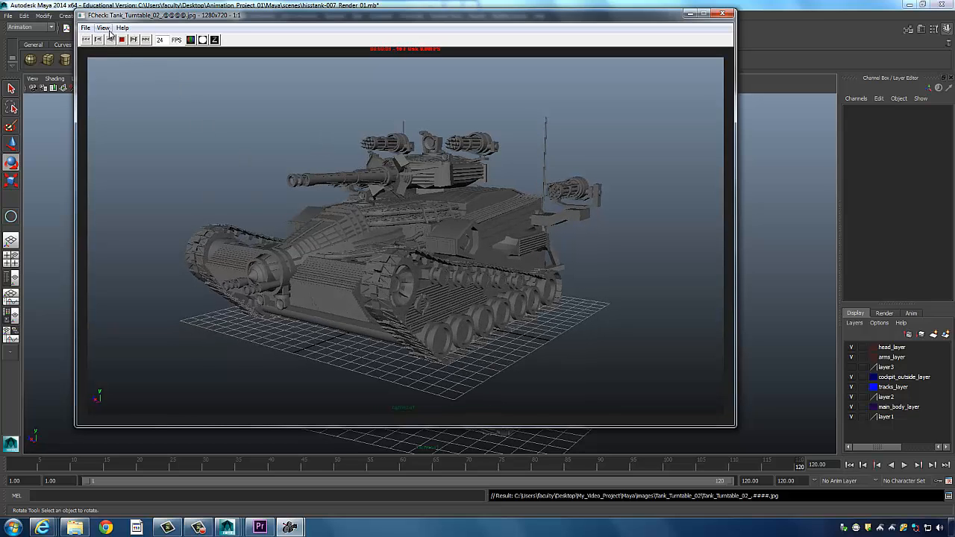
pyautogui.click(722, 14)
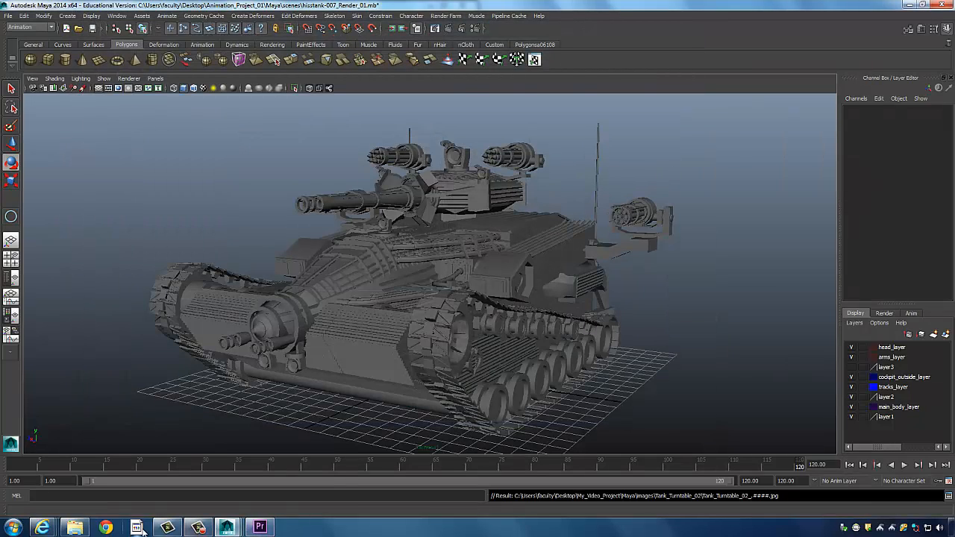
# - Switch to Windows Explorer and check the first and last JPG frames in the images\Tank_Turntable_02 folder
pyautogui.click(75, 527)
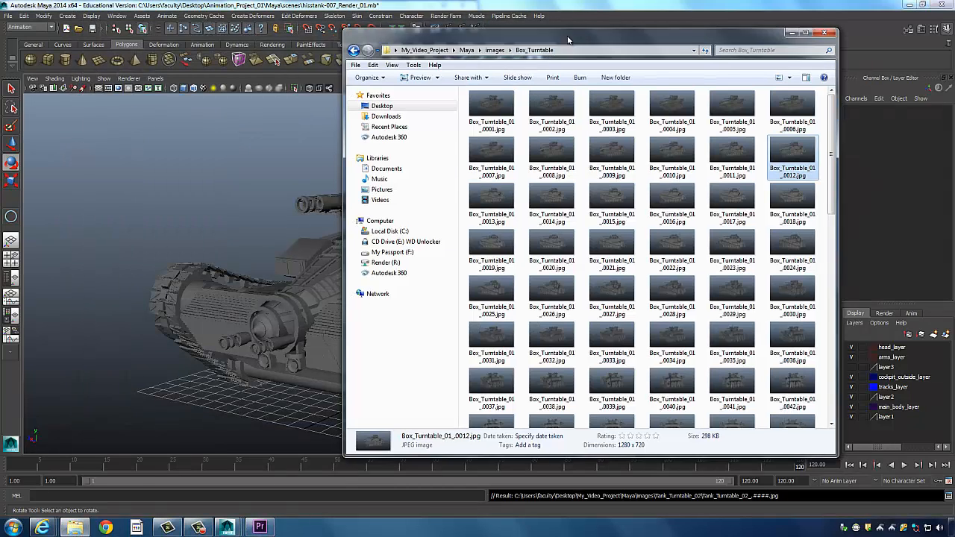
pyautogui.moveTo(567, 39); pyautogui.dragTo(586, 38)
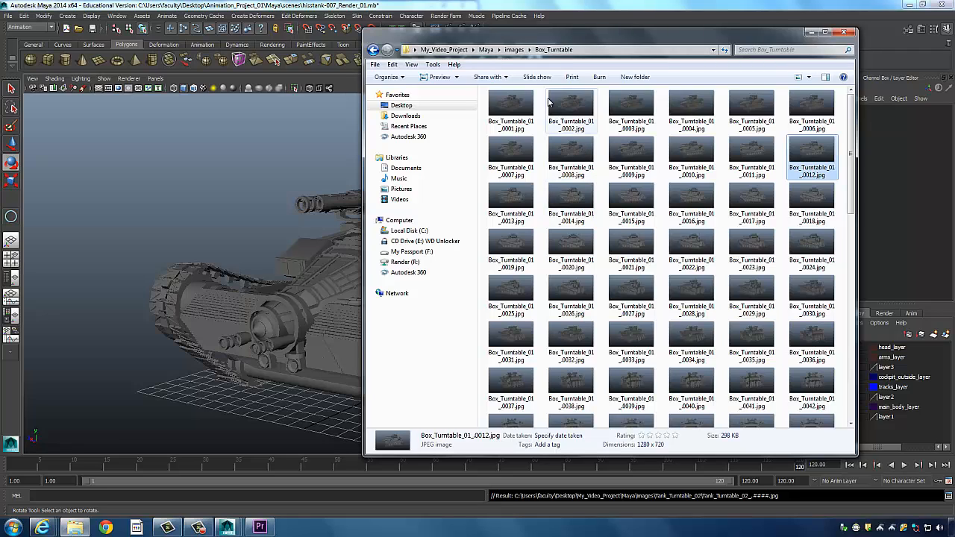
pyautogui.click(514, 49)
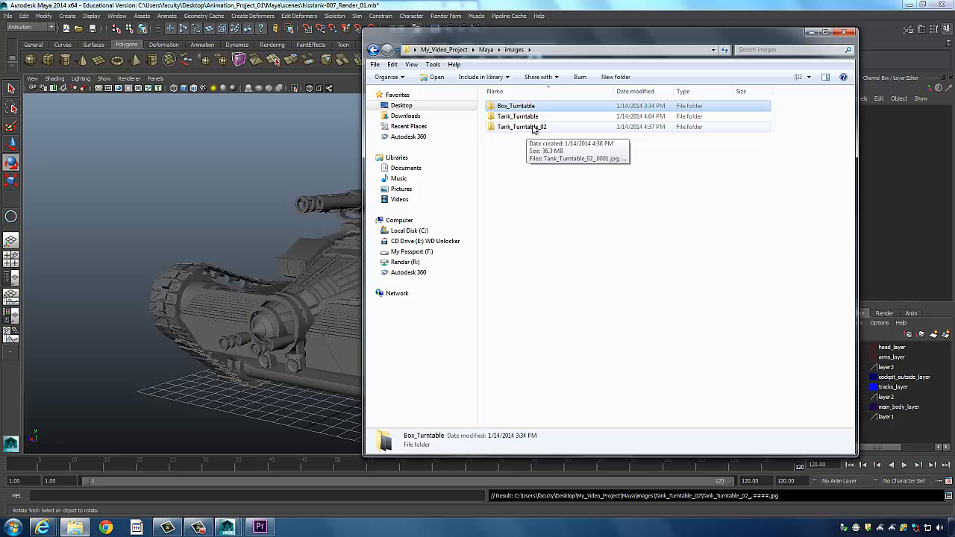
pyautogui.doubleClick(532, 128)
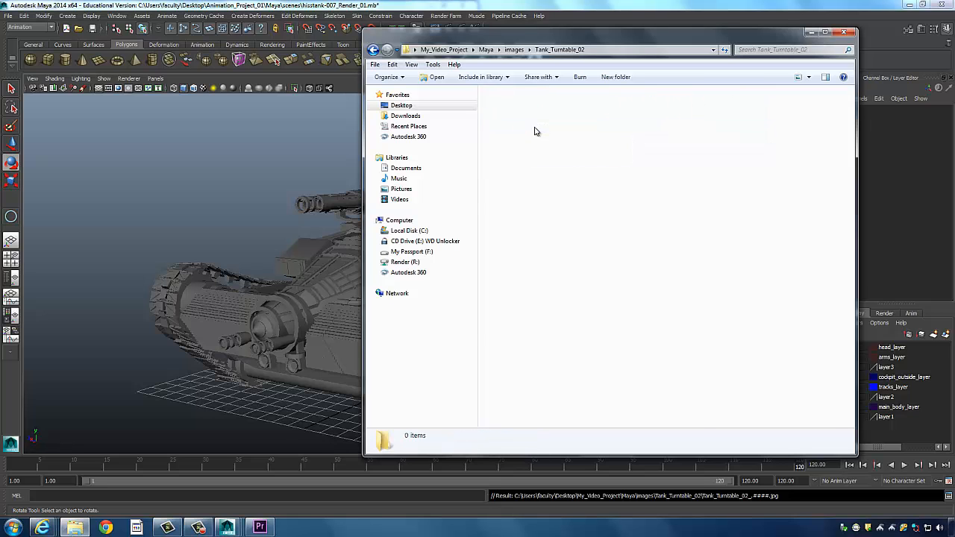
pyautogui.moveTo(852, 134)
pyautogui.mouseDown()
pyautogui.moveTo(858, 397)
pyautogui.moveTo(856, 119)
pyautogui.mouseUp()
pyautogui.click(520, 121)
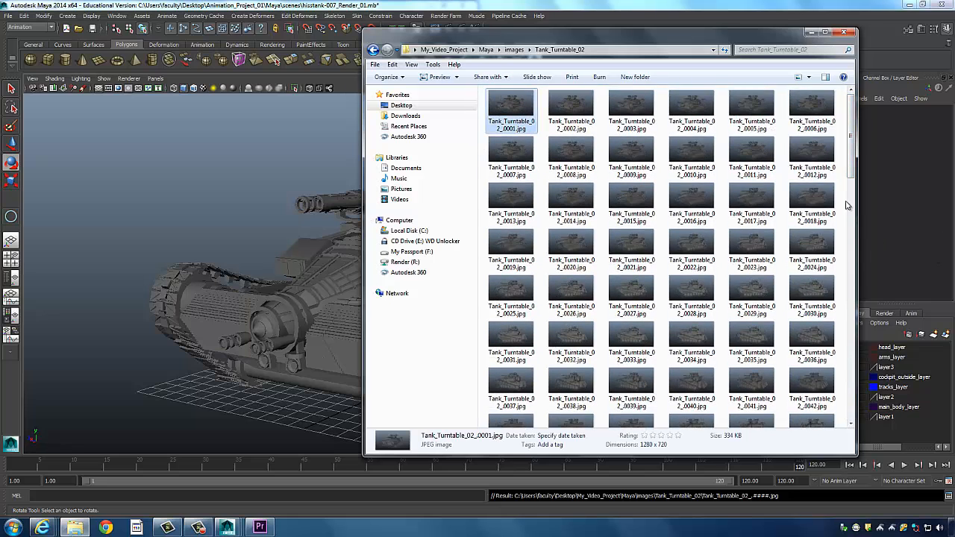
pyautogui.scroll(-10, 813, 156)
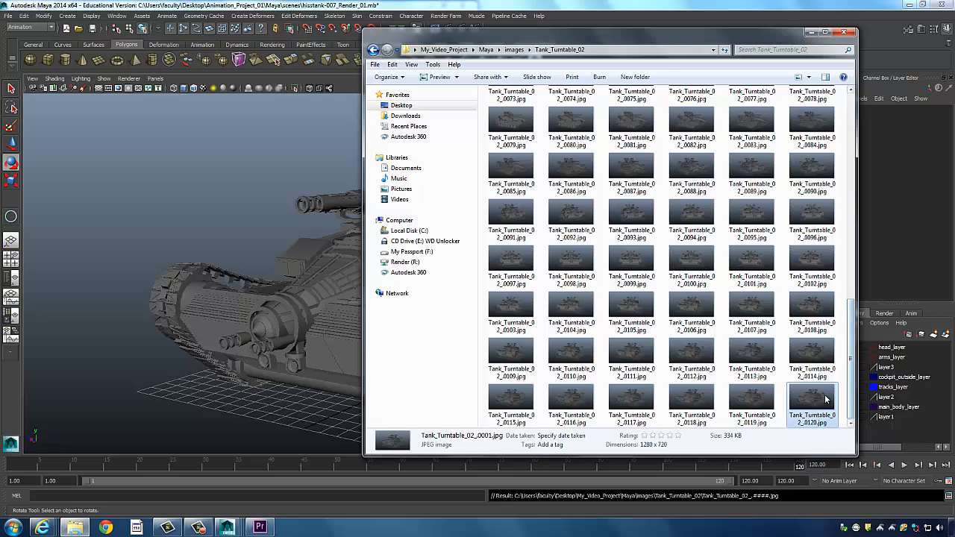
pyautogui.click(826, 398)
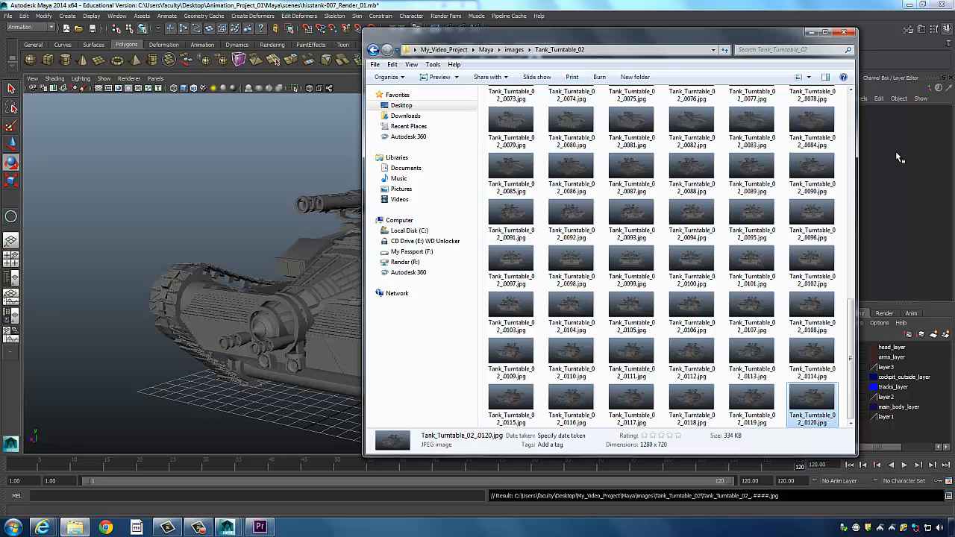
pyautogui.moveTo(850, 324); pyautogui.dragTo(853, 98)
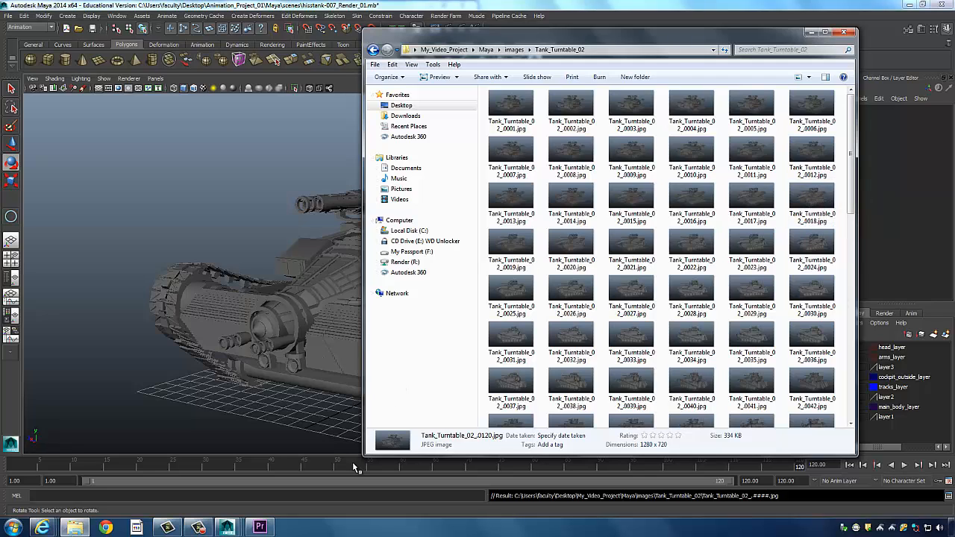
# - Switch to Premiere Pro, save the project over My_Video_Project_02.prproj and close the program
pyautogui.click(260, 527)
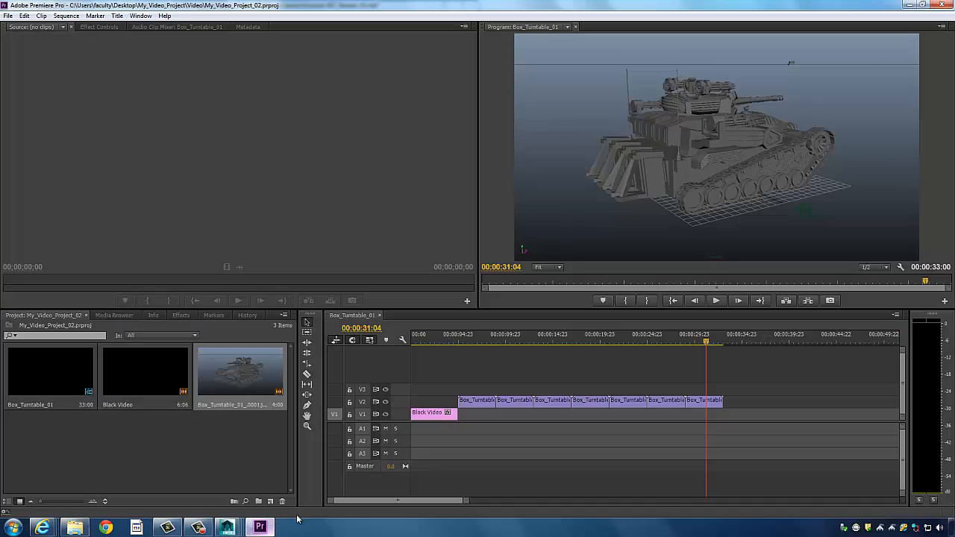
pyautogui.click(390, 178)
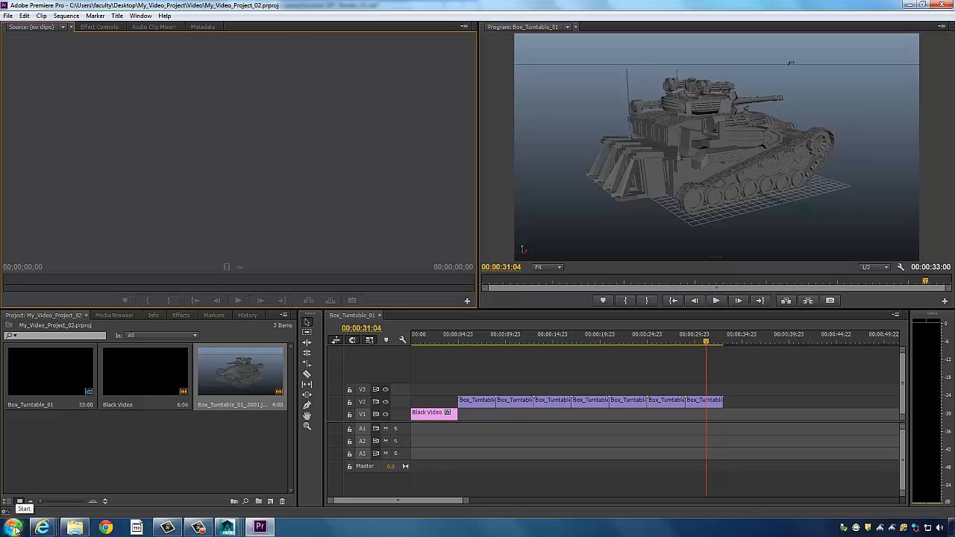
pyautogui.click(8, 16)
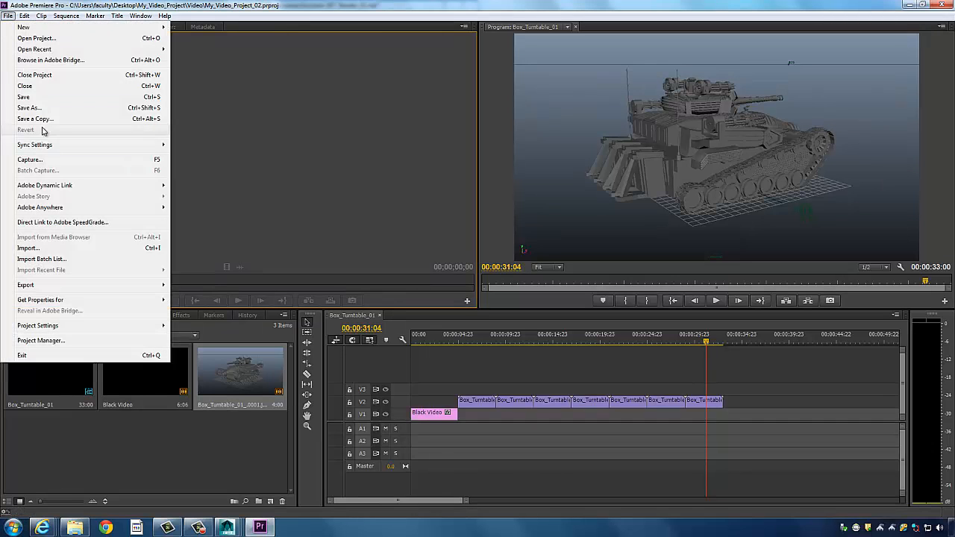
pyautogui.click(36, 96)
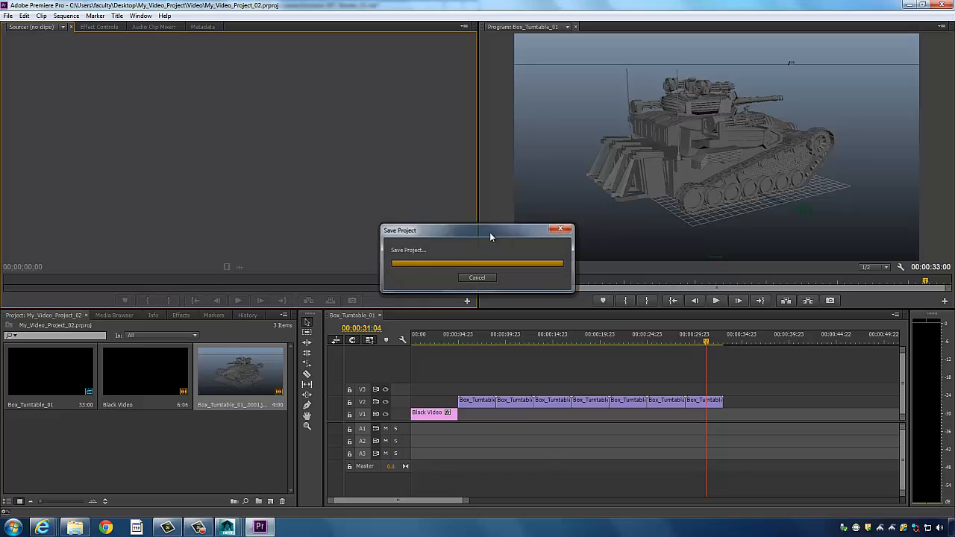
pyautogui.click(8, 16)
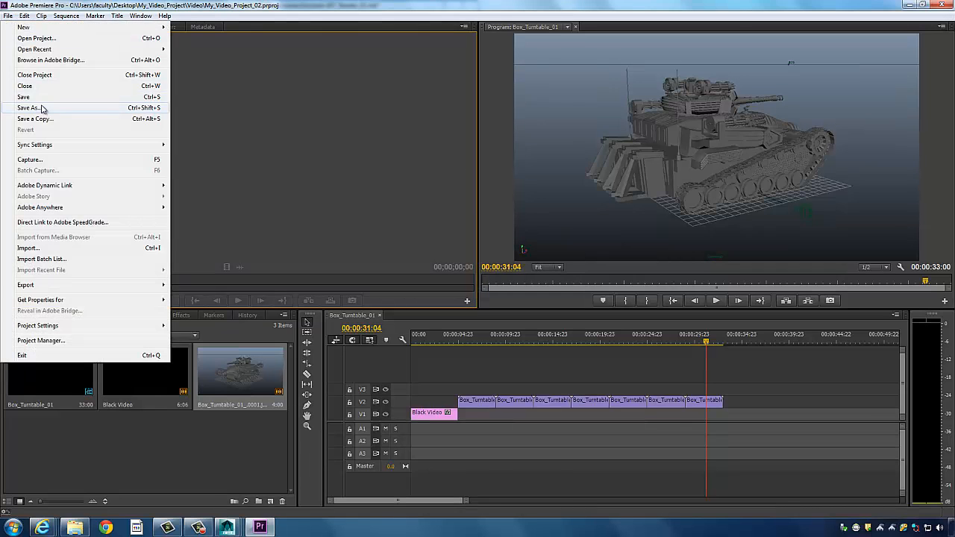
pyautogui.click(29, 107)
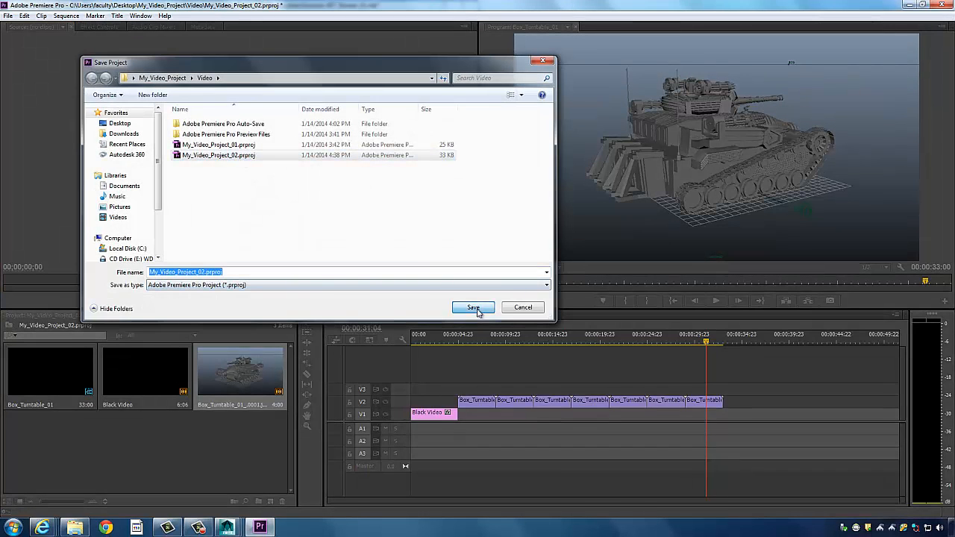
pyautogui.click(474, 308)
pyautogui.click(527, 282)
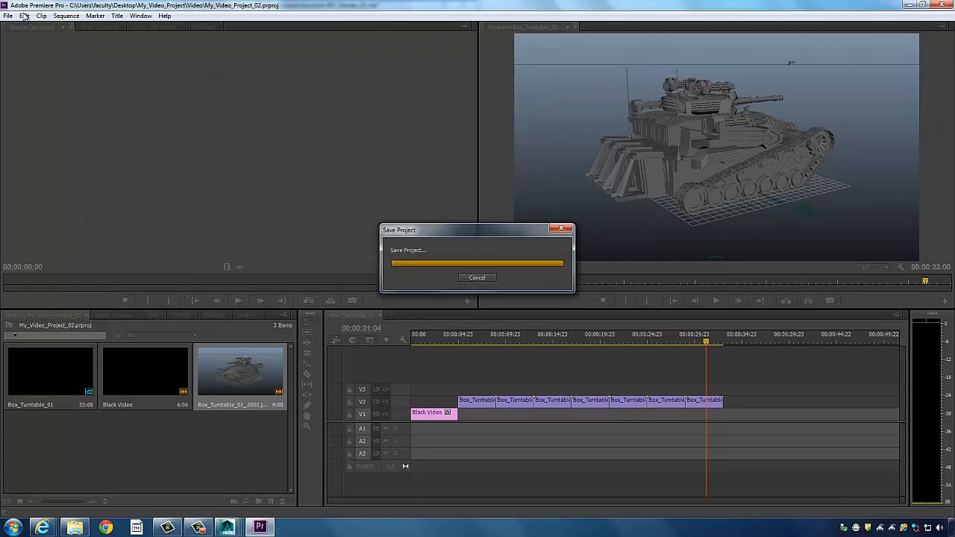
pyautogui.click(8, 16)
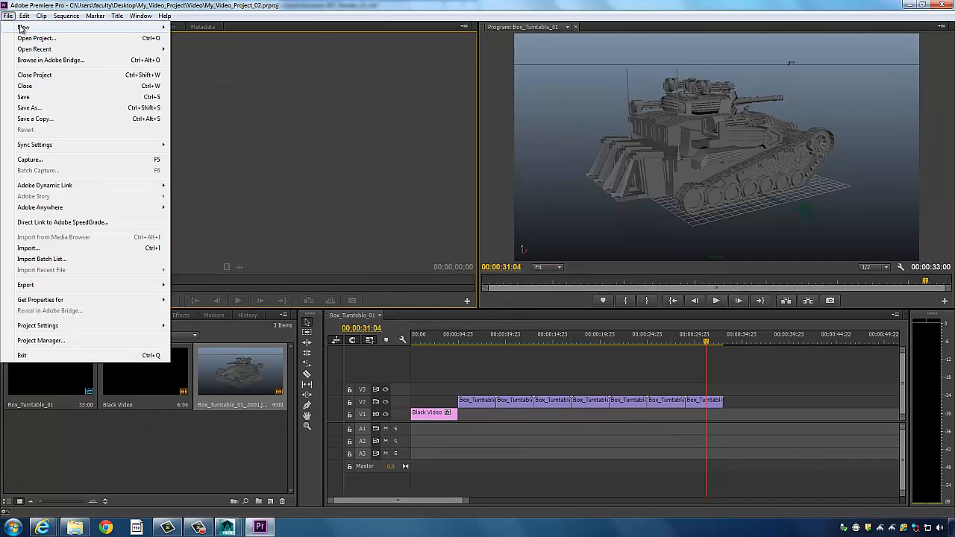
pyautogui.click(343, 4)
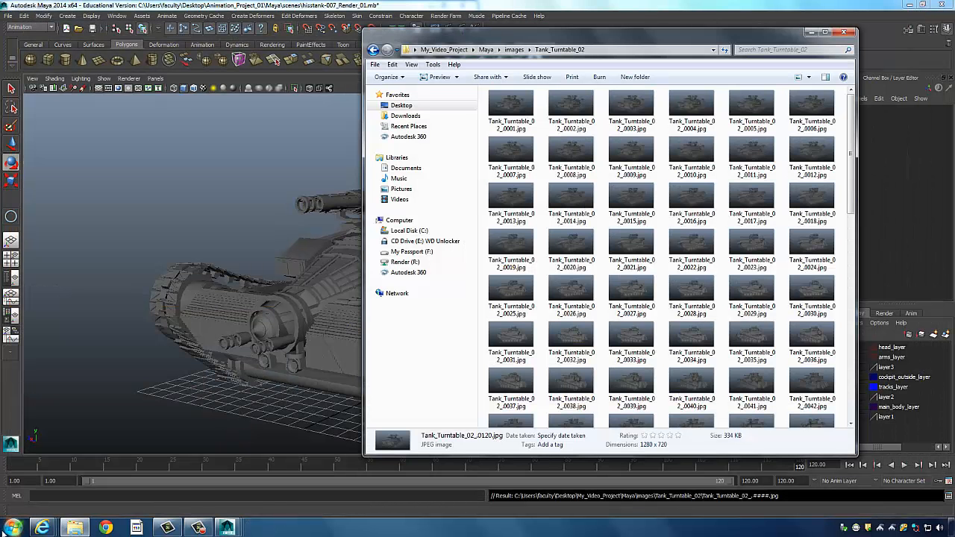
# - Search the computer for premiere and launch Adobe Premiere Pro CC
pyautogui.click(12, 527)
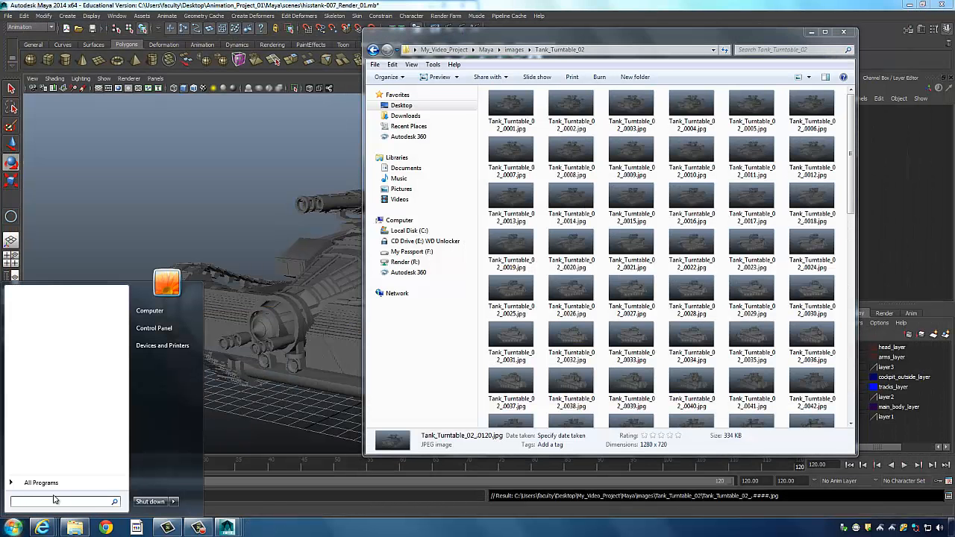
pyautogui.write('premier')
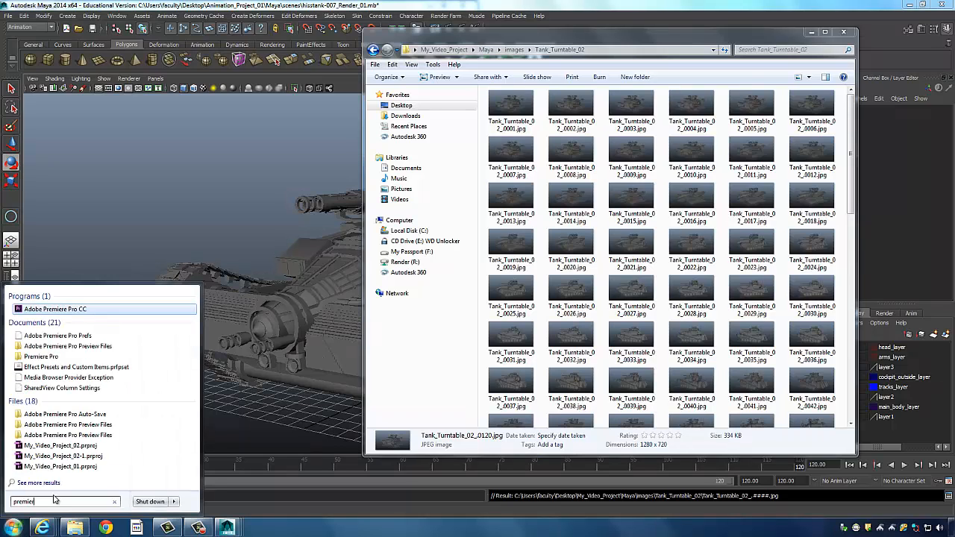
pyautogui.write('e')
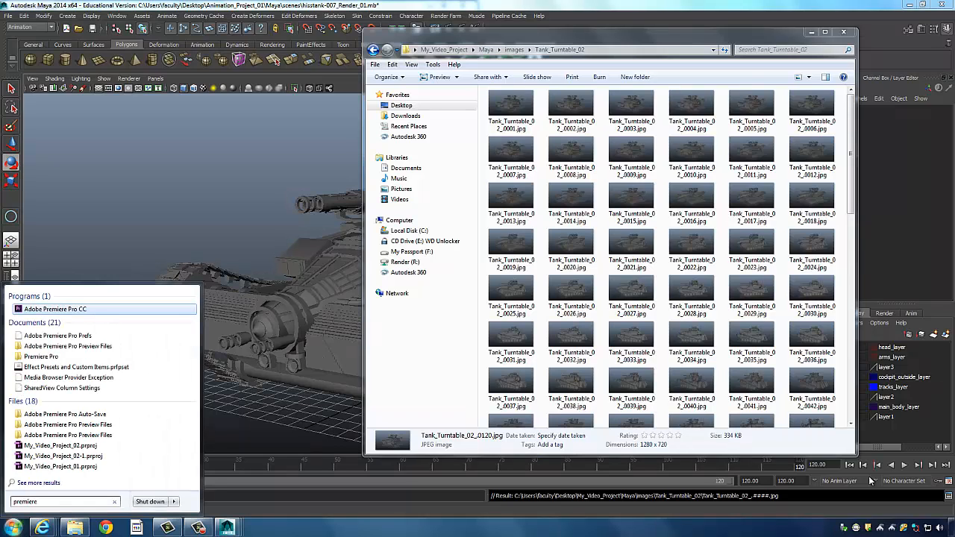
pyautogui.click(69, 309)
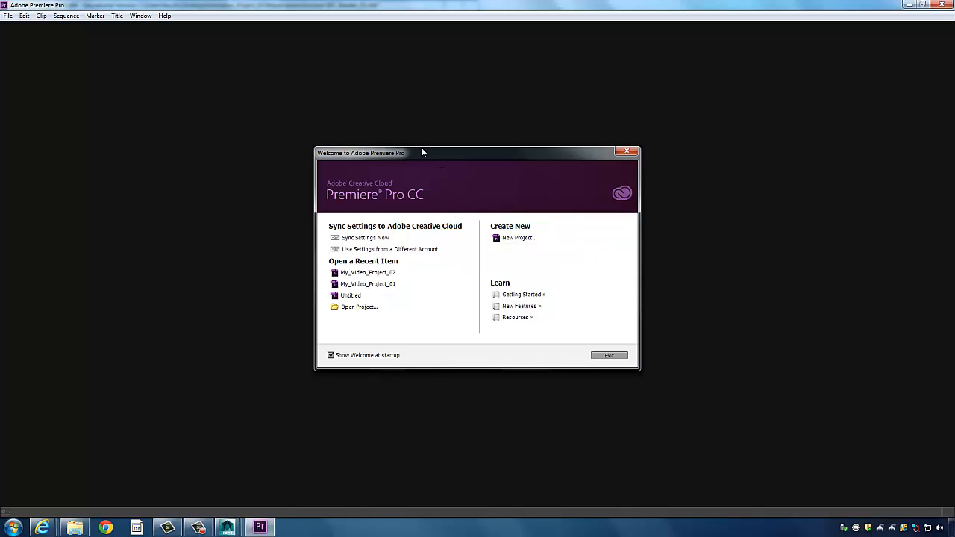
pyautogui.moveTo(421, 152); pyautogui.dragTo(401, 137)
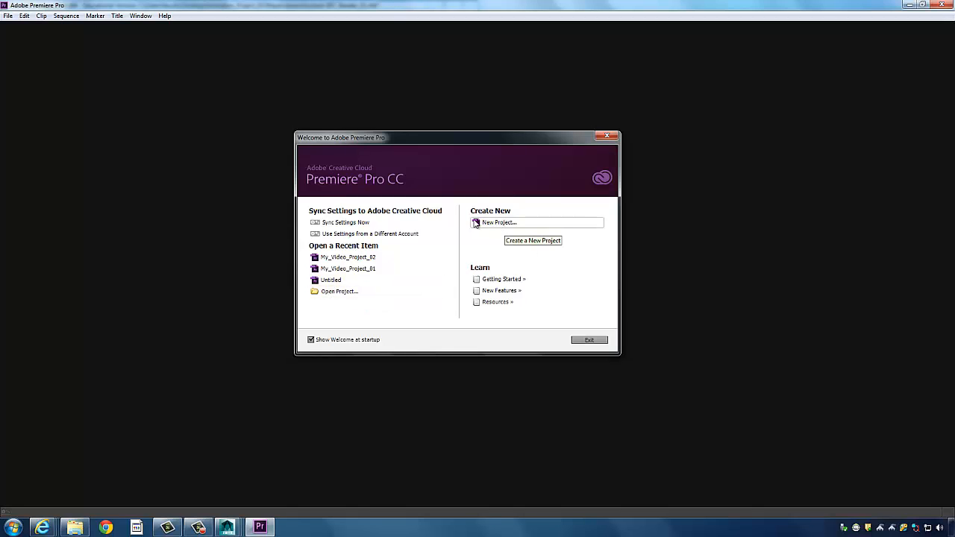
# - Create a new project named Video_Project_02 in the My_Video_Project\Video folder, keeping the default general settings
pyautogui.click(500, 223)
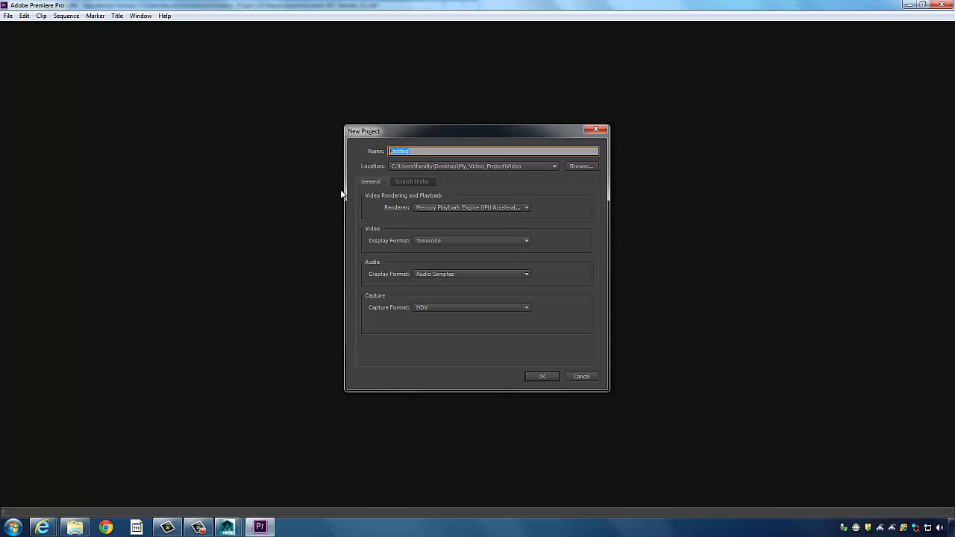
pyautogui.write('Tu')
pyautogui.click(581, 167)
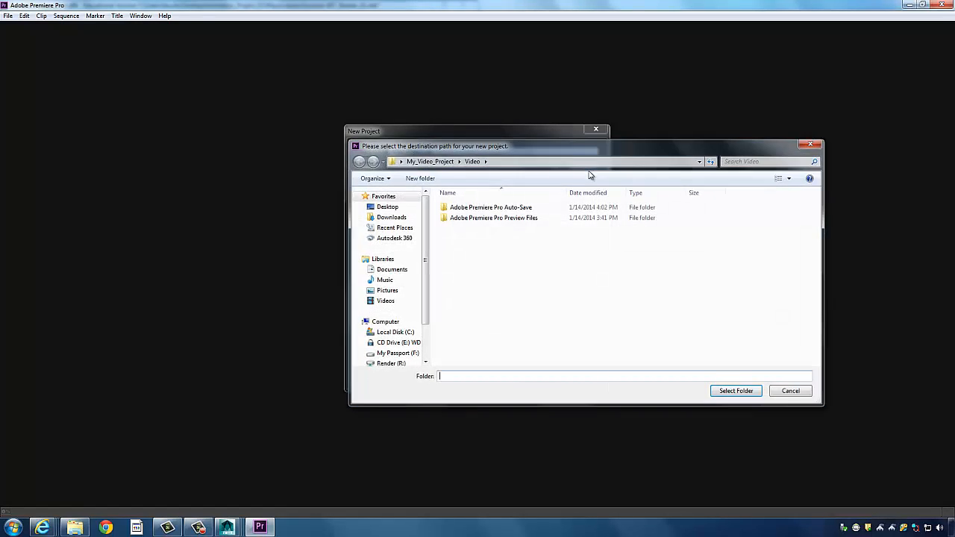
pyautogui.moveTo(555, 147); pyautogui.dragTo(585, 170)
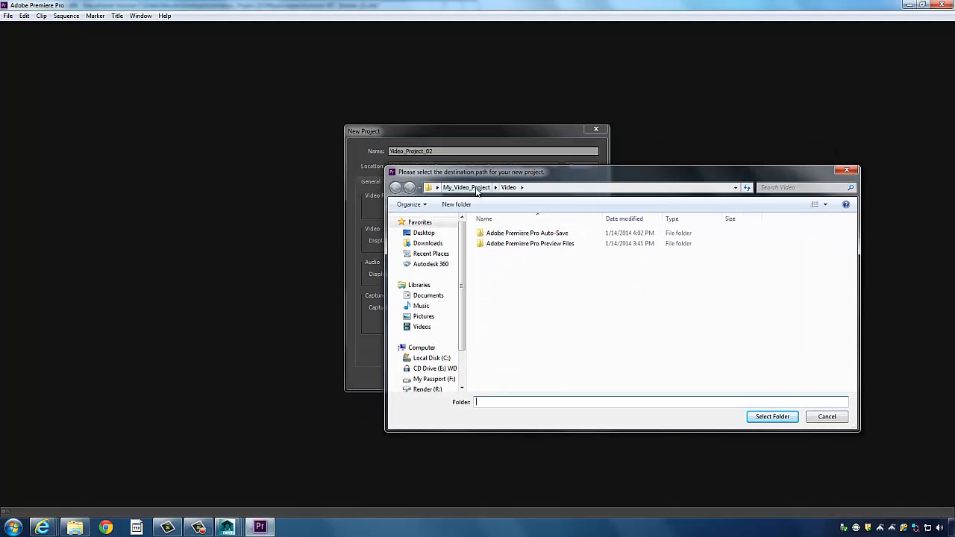
pyautogui.click(735, 187)
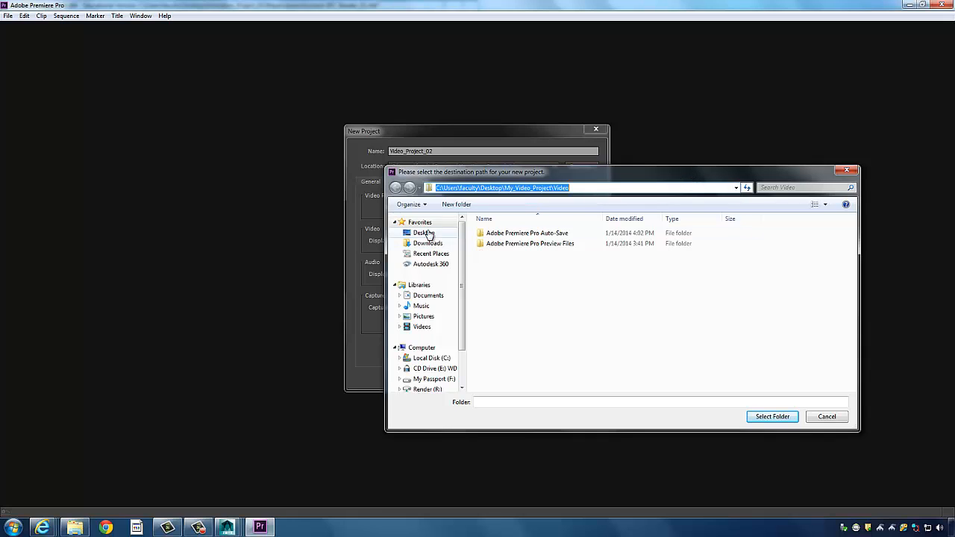
pyautogui.click(424, 233)
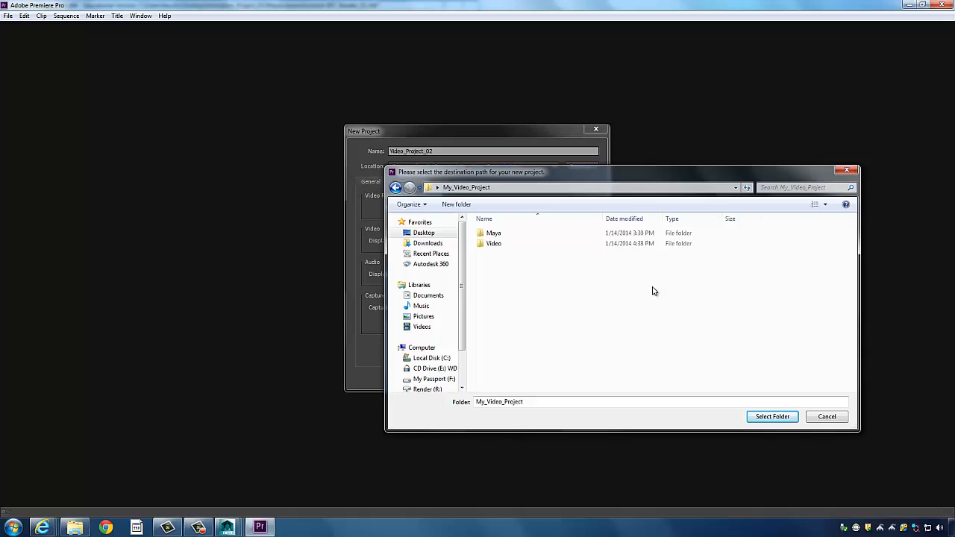
pyautogui.doubleClick(500, 244)
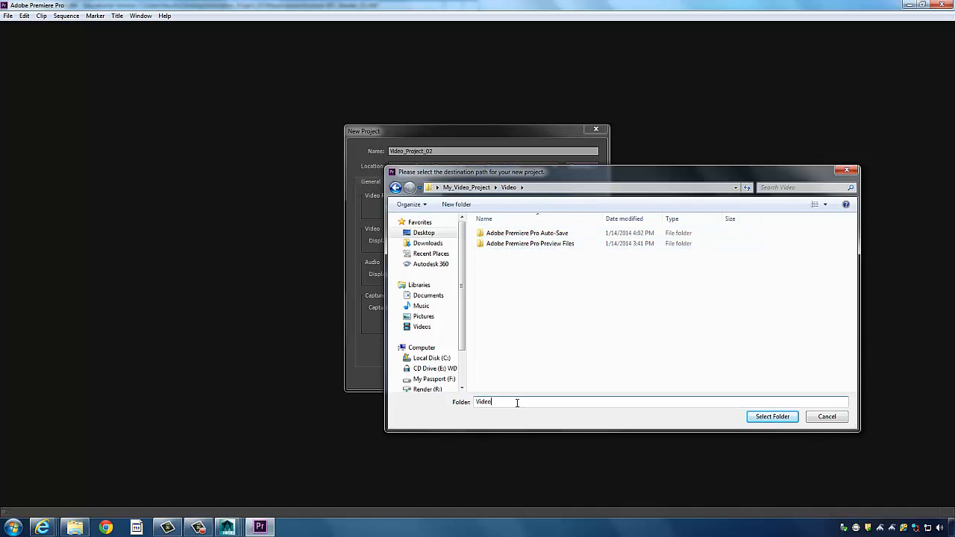
pyautogui.click(774, 416)
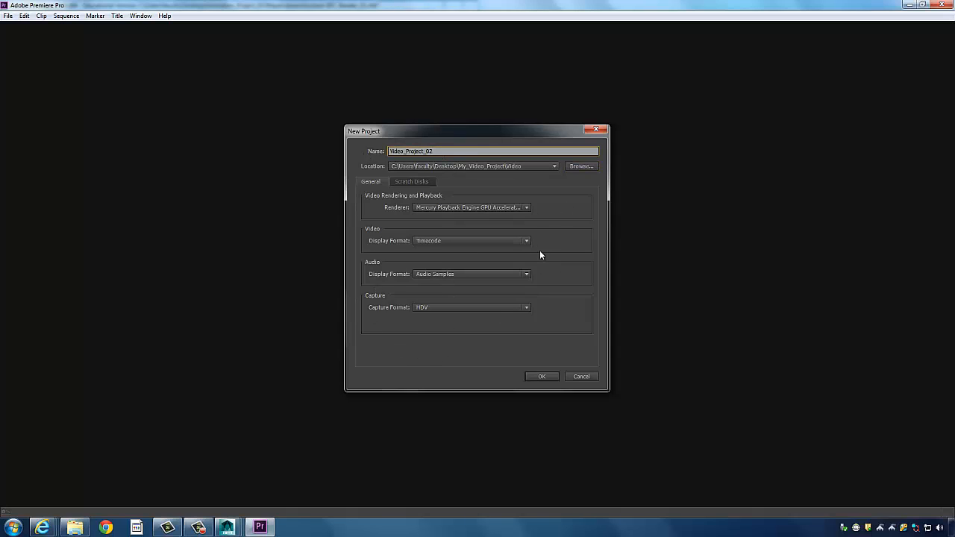
pyautogui.click(538, 377)
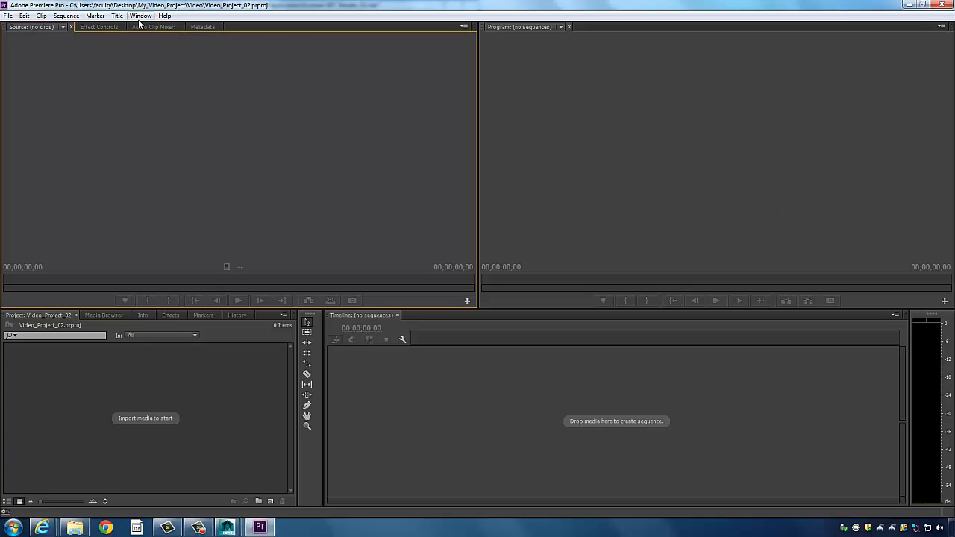
# - Start a new sequence and choose the HDV 720p24 preset for it
pyautogui.click(66, 16)
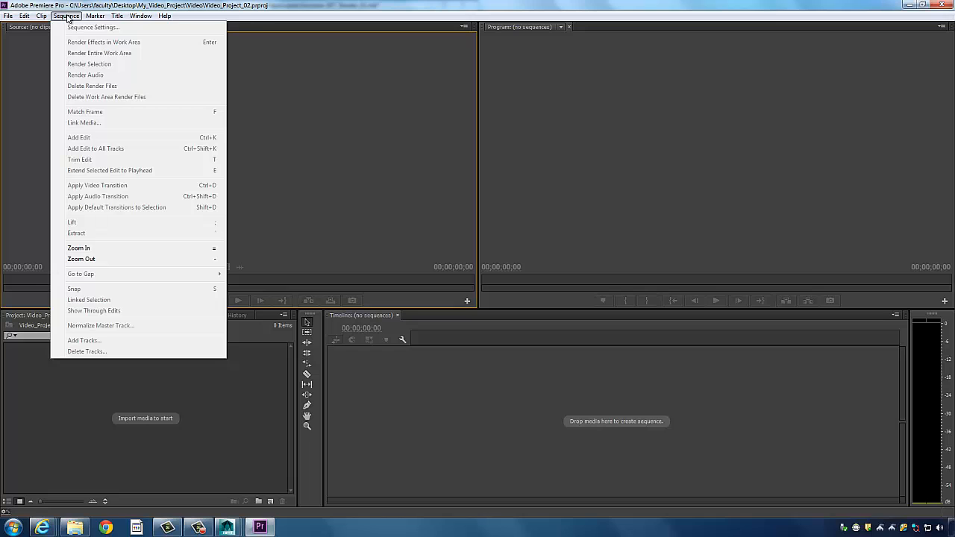
pyautogui.click(76, 3)
pyautogui.click(8, 16)
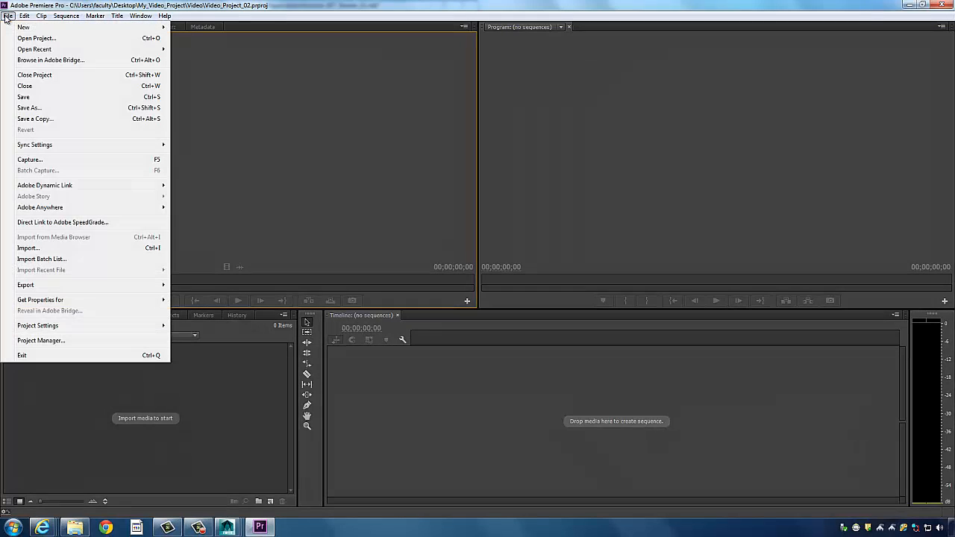
pyautogui.moveTo(20, 29)
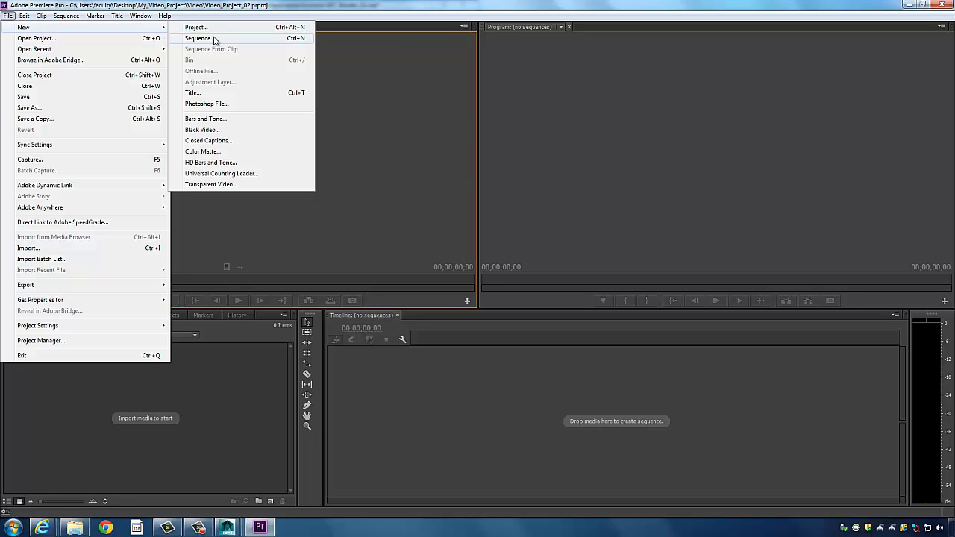
pyautogui.click(288, 39)
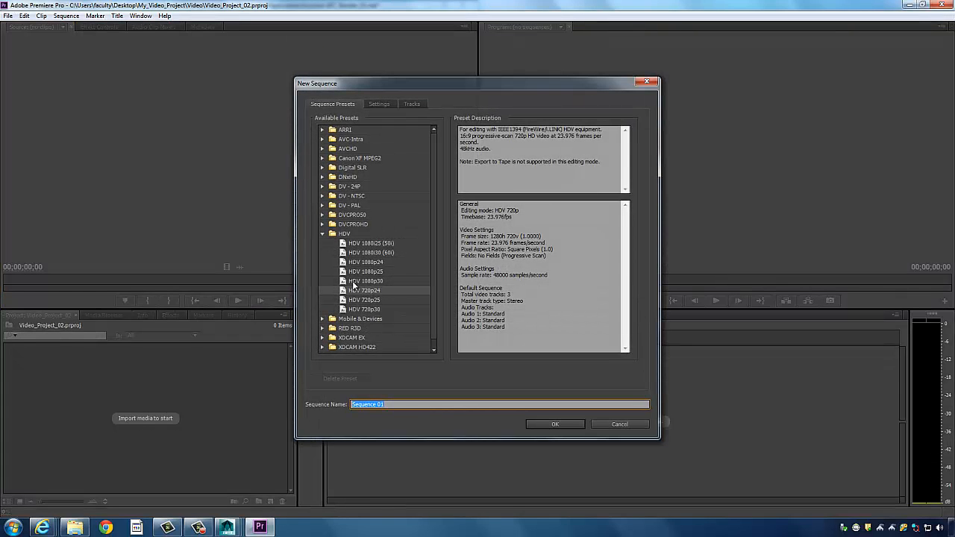
pyautogui.click(322, 234)
pyautogui.click(346, 234)
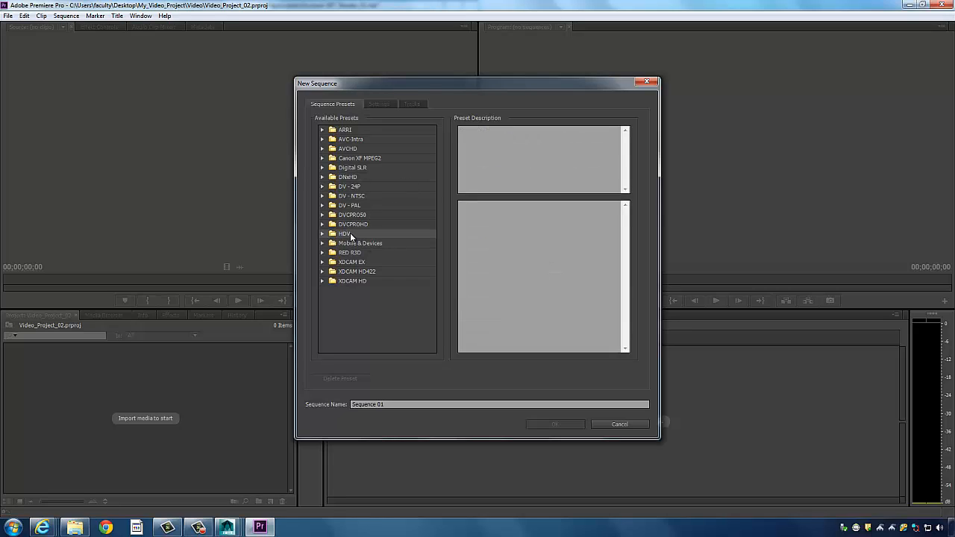
pyautogui.click(328, 234)
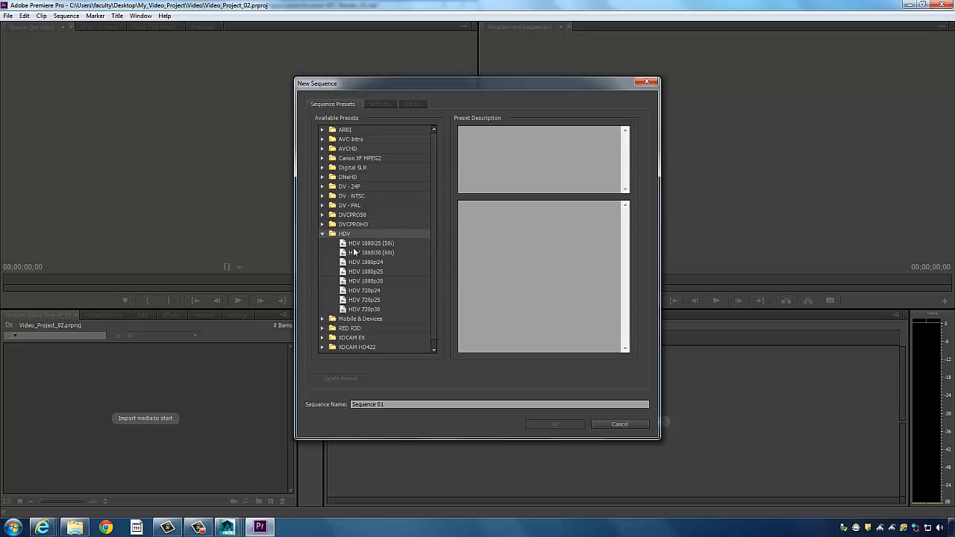
pyautogui.click(355, 291)
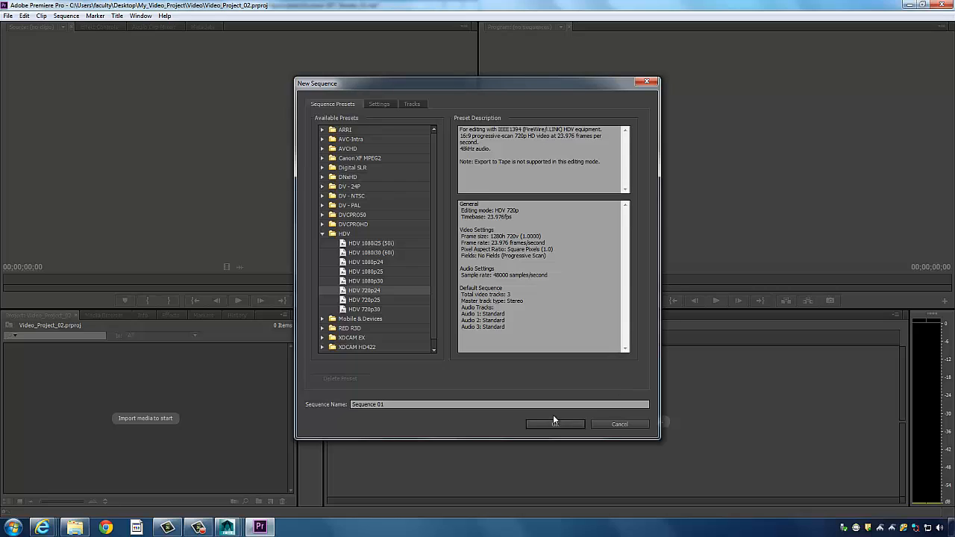
# - Name the new sequence Turntable_02 and create it
pyautogui.click(406, 405)
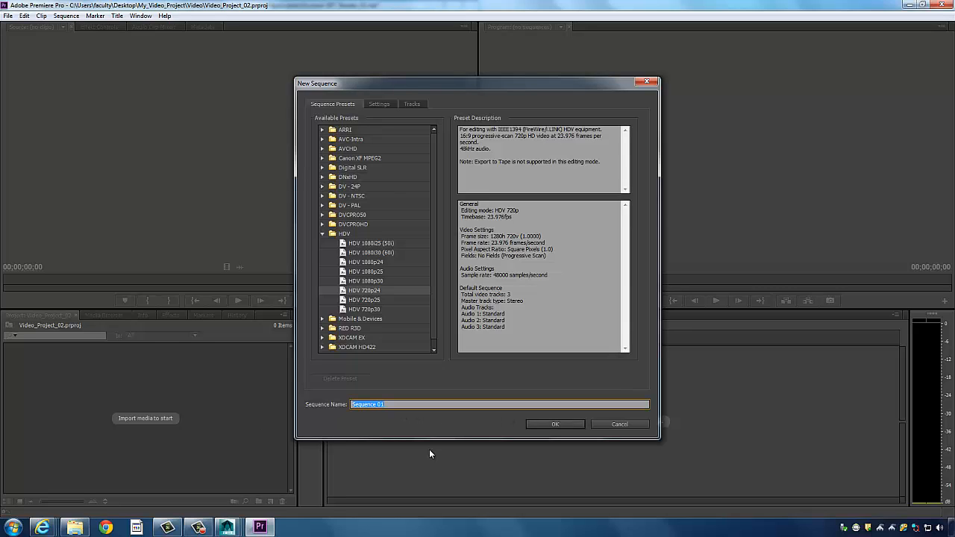
pyautogui.write('IUR')
pyautogui.press('BackSpace')
pyautogui.press('BackSpace')
pyautogui.press('BackSpace')
pyautogui.write('Turntable_02')
pyautogui.click(557, 425)
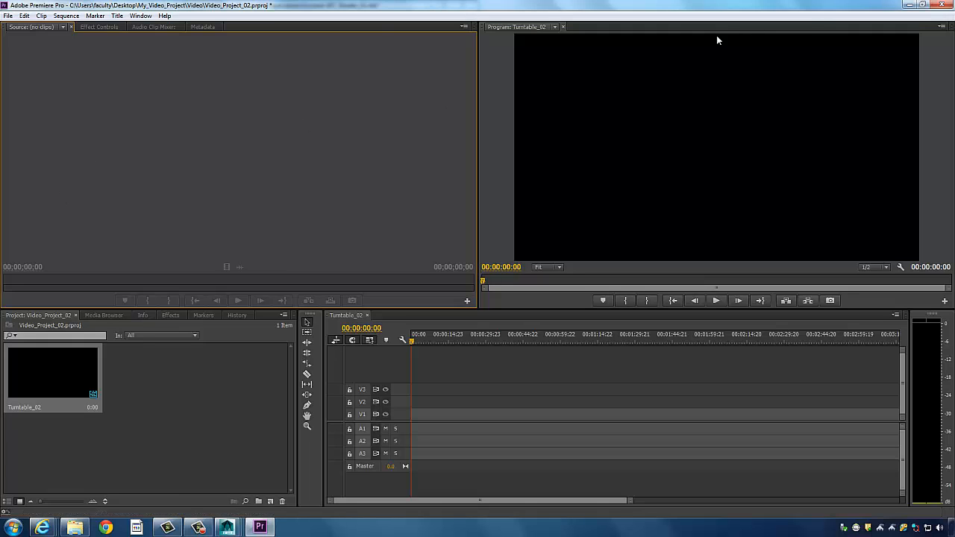
pyautogui.rightClick(218, 372)
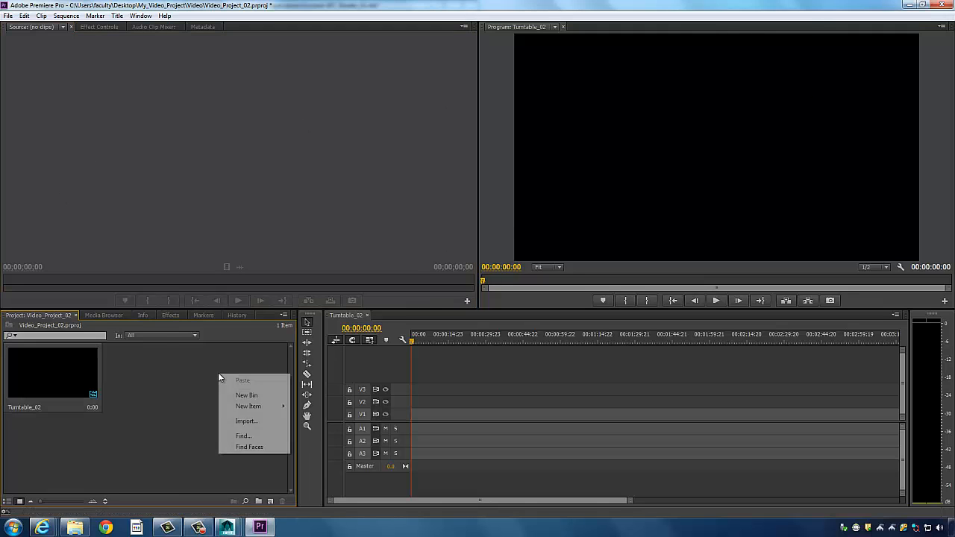
pyautogui.press('Escape')
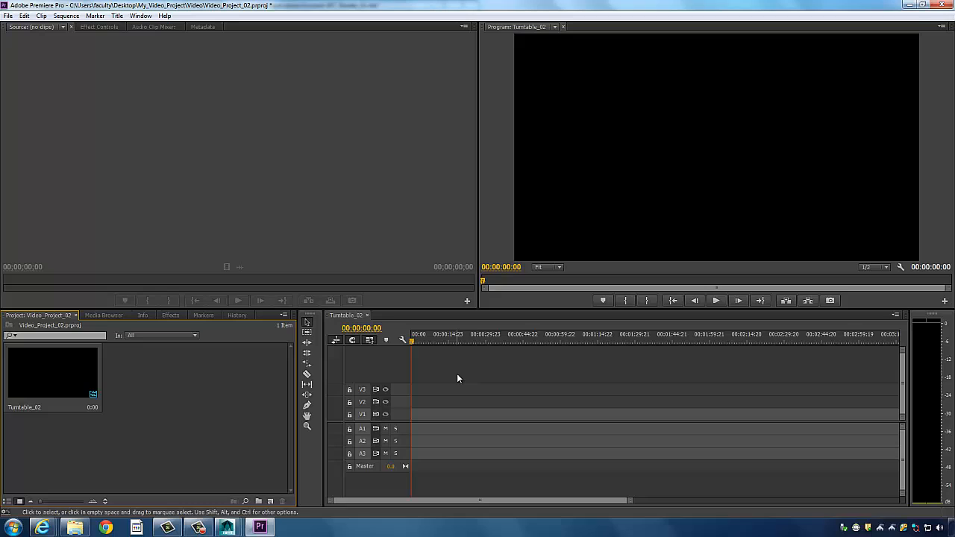
pyautogui.rightClick(213, 373)
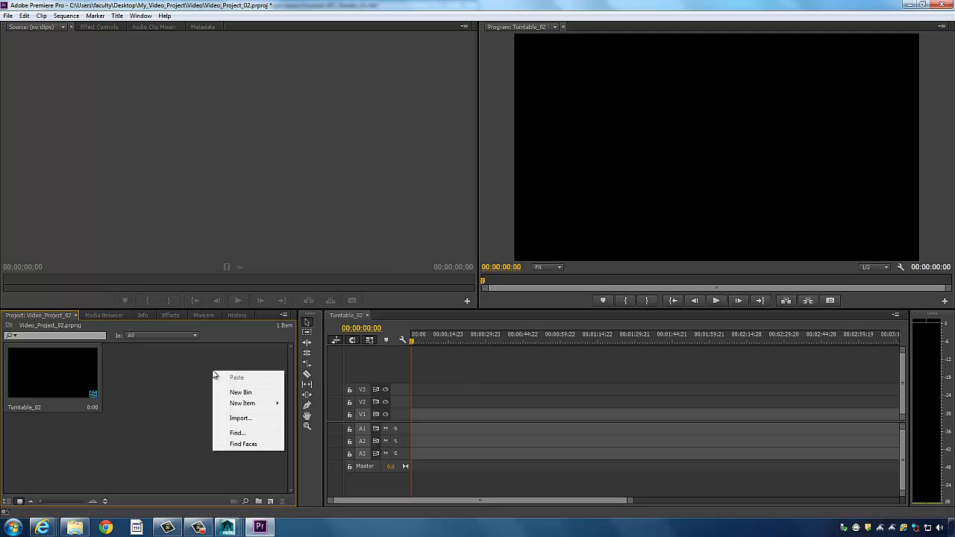
pyautogui.click(195, 365)
pyautogui.rightClick(165, 366)
pyautogui.click(129, 375)
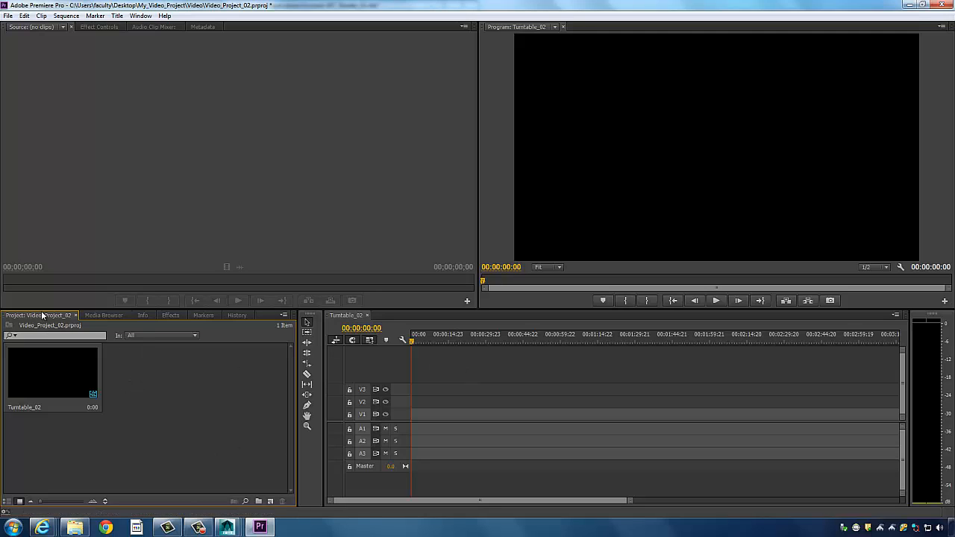
# - Add a Black Video item to the project at 1280 x 720, 23.976fps and square pixels
pyautogui.rightClick(175, 396)
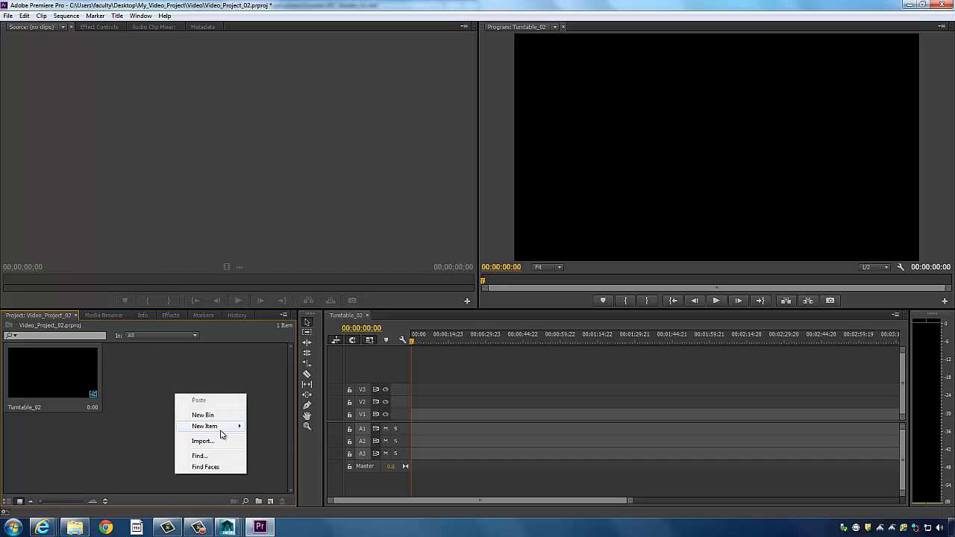
pyautogui.moveTo(220, 428)
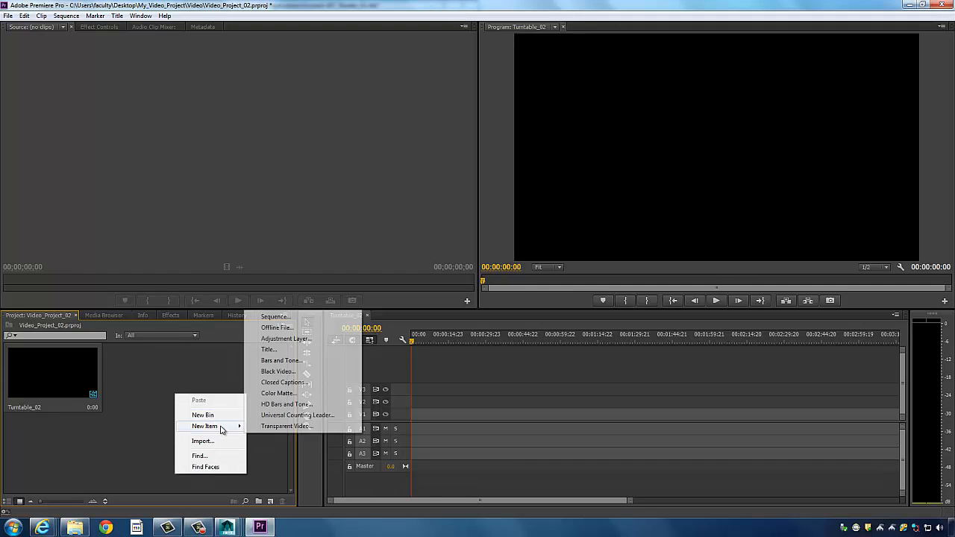
pyautogui.click(293, 375)
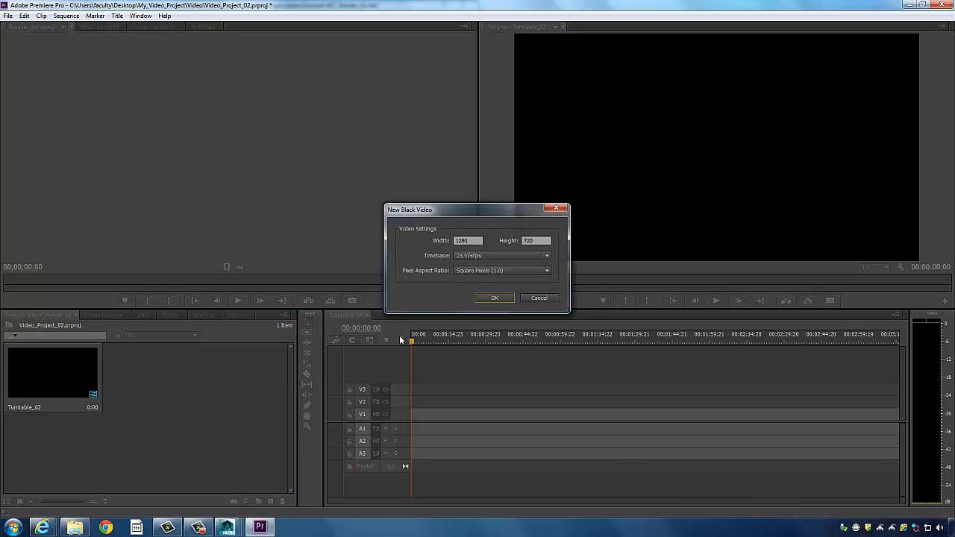
pyautogui.click(500, 302)
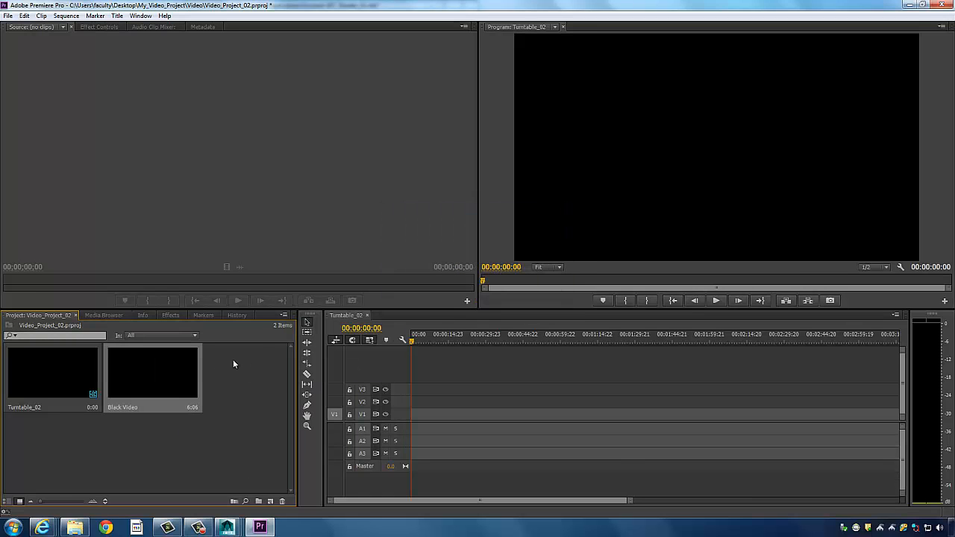
# - Place the Black Video clip at the start of track V1 and trim its end to 00:00:05:00
pyautogui.moveTo(159, 368); pyautogui.dragTo(408, 410)
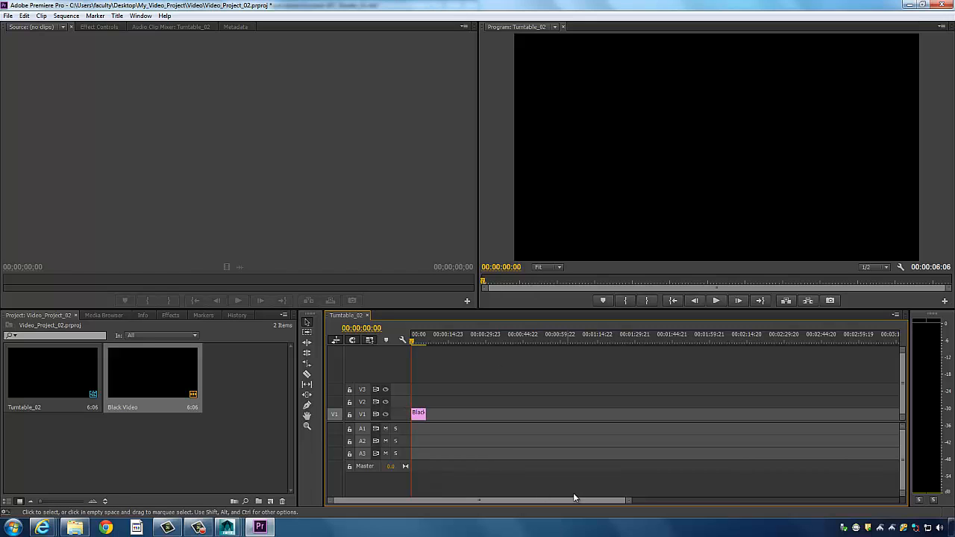
pyautogui.moveTo(628, 500); pyautogui.dragTo(561, 503)
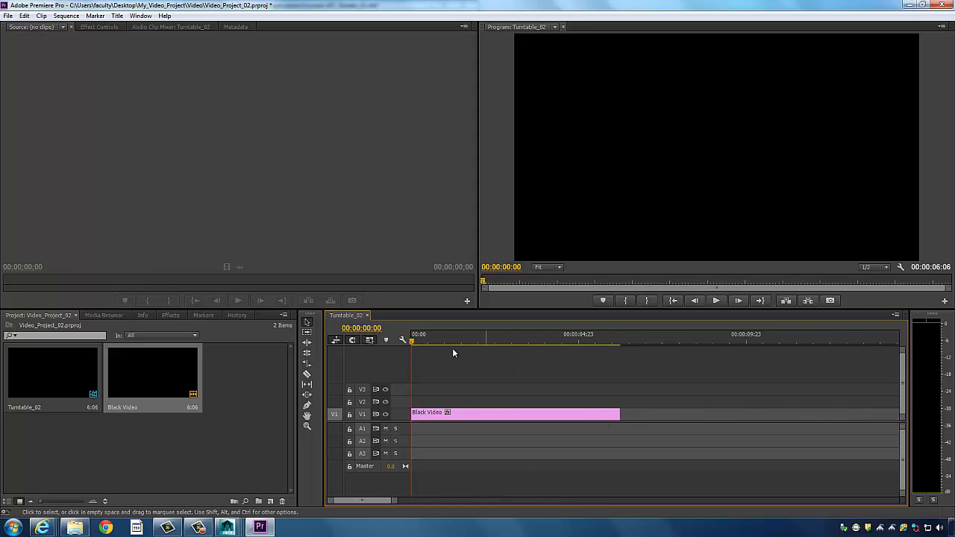
pyautogui.moveTo(409, 340); pyautogui.dragTo(577, 348)
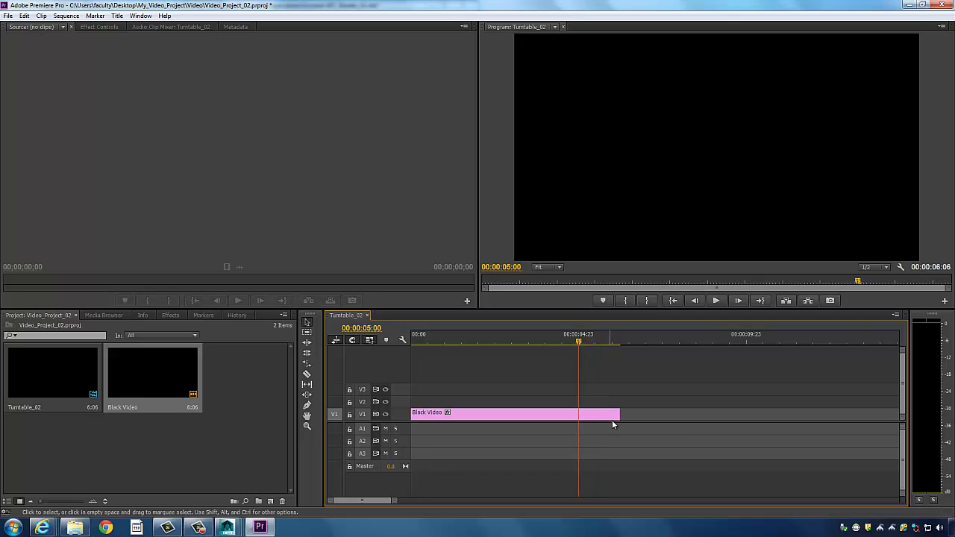
pyautogui.moveTo(618, 415); pyautogui.dragTo(578, 416)
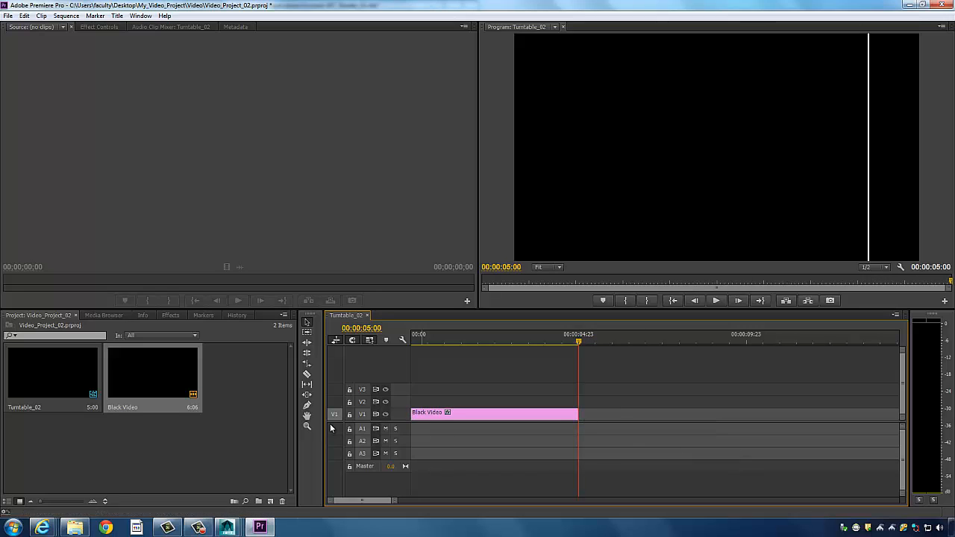
pyautogui.rightClick(237, 366)
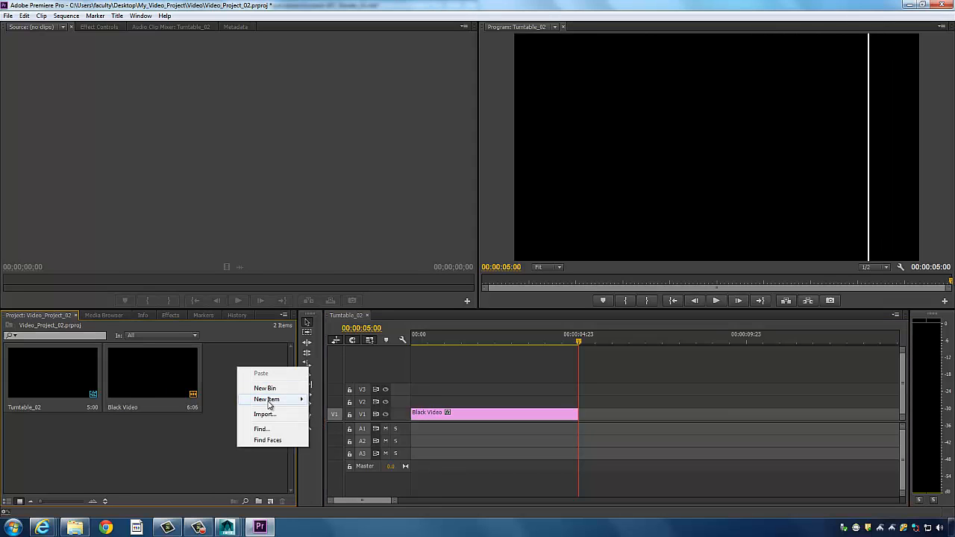
pyautogui.moveTo(270, 405)
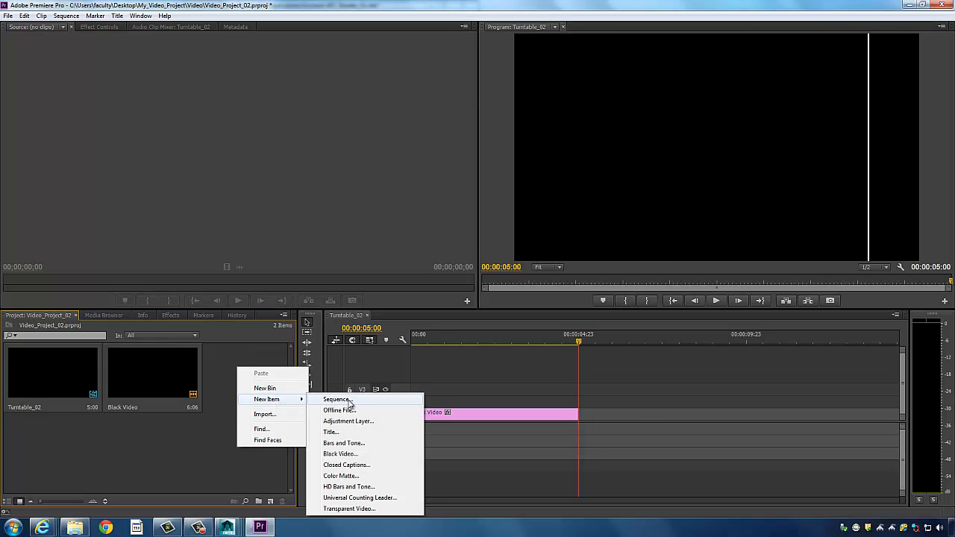
pyautogui.click(348, 402)
pyautogui.click(646, 81)
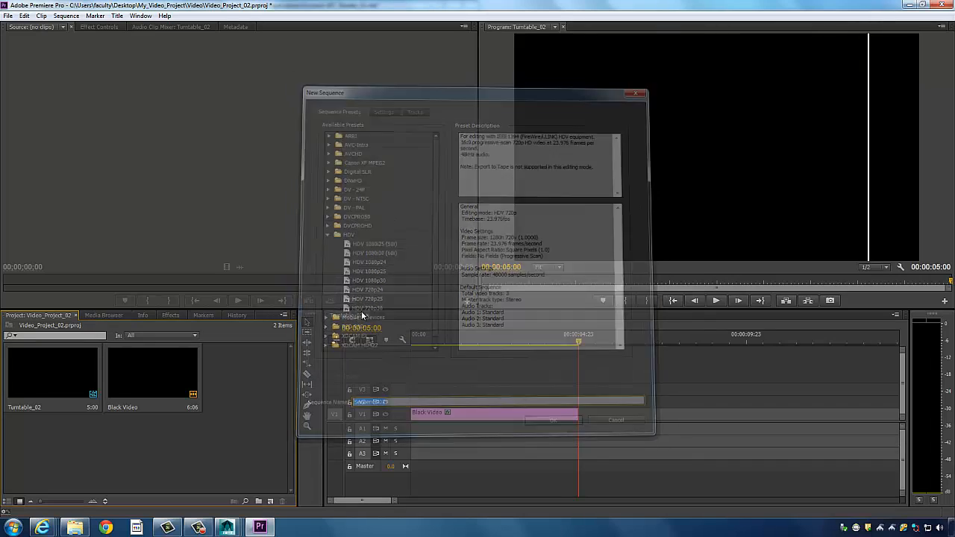
# - Import the Tank_Turntable_02 frames from Maya's images folder as an image sequence starting at frame 0001
pyautogui.rightClick(265, 375)
pyautogui.rightClick(224, 363)
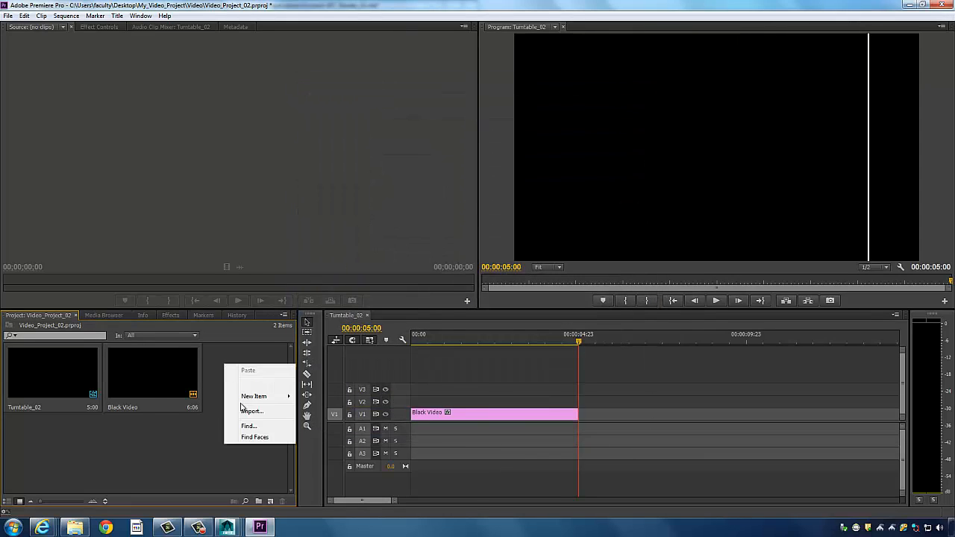
pyautogui.click(252, 413)
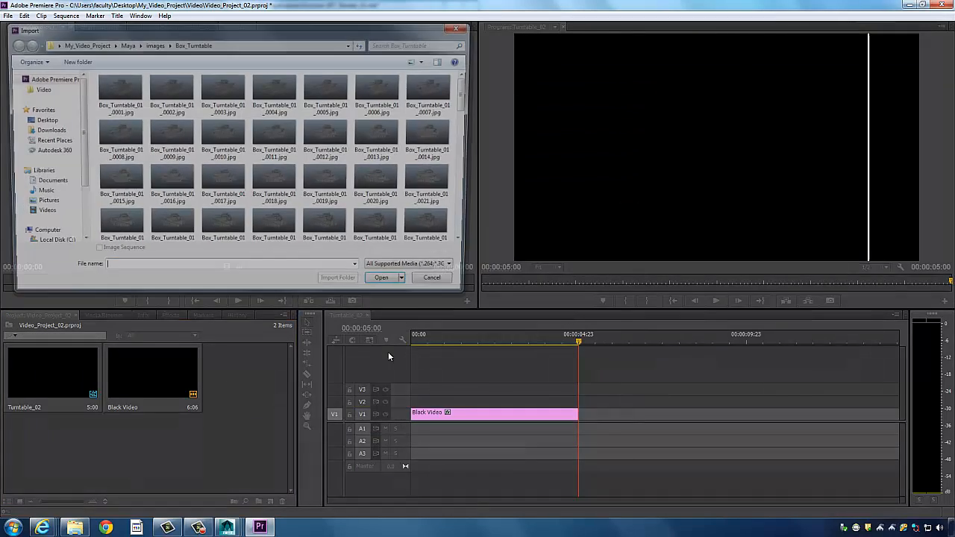
pyautogui.moveTo(282, 34); pyautogui.dragTo(342, 70)
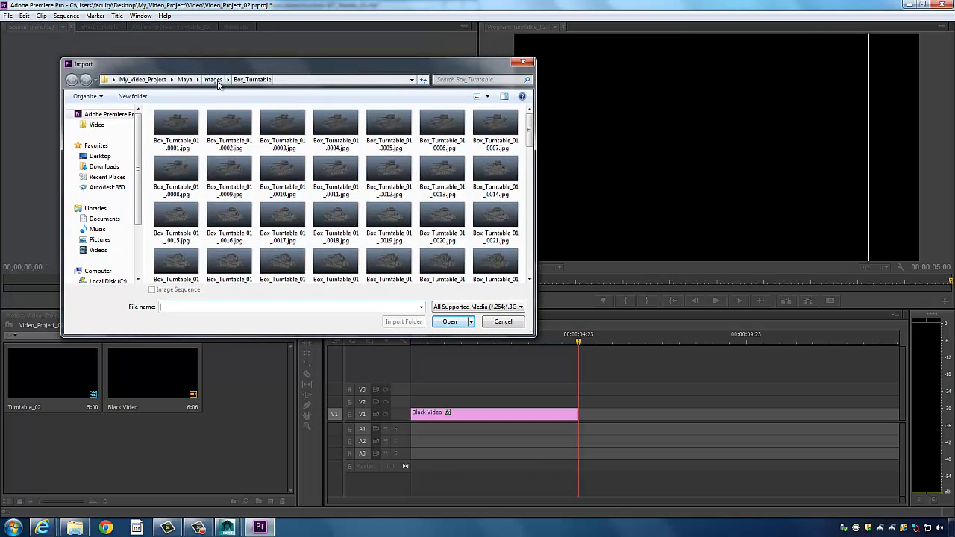
pyautogui.click(213, 79)
pyautogui.doubleClick(217, 145)
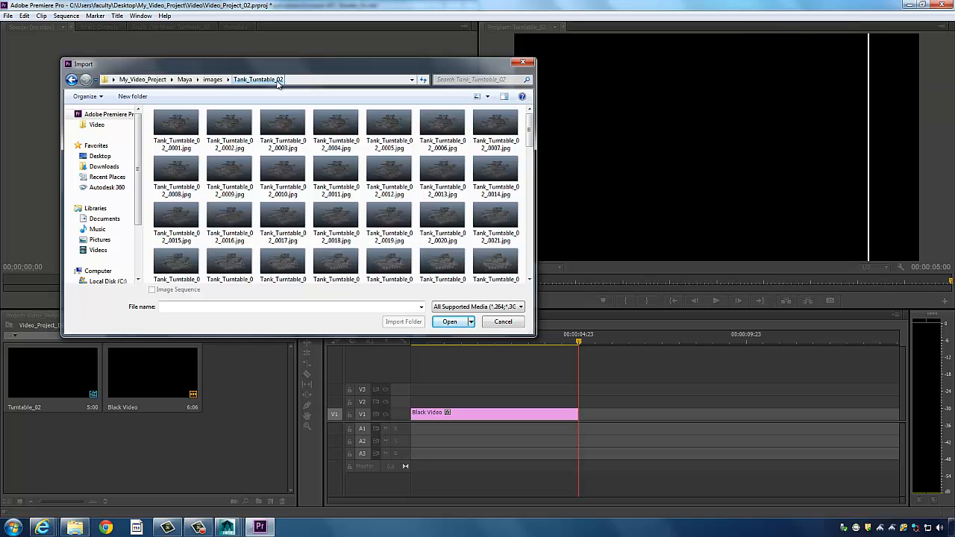
pyautogui.click(176, 127)
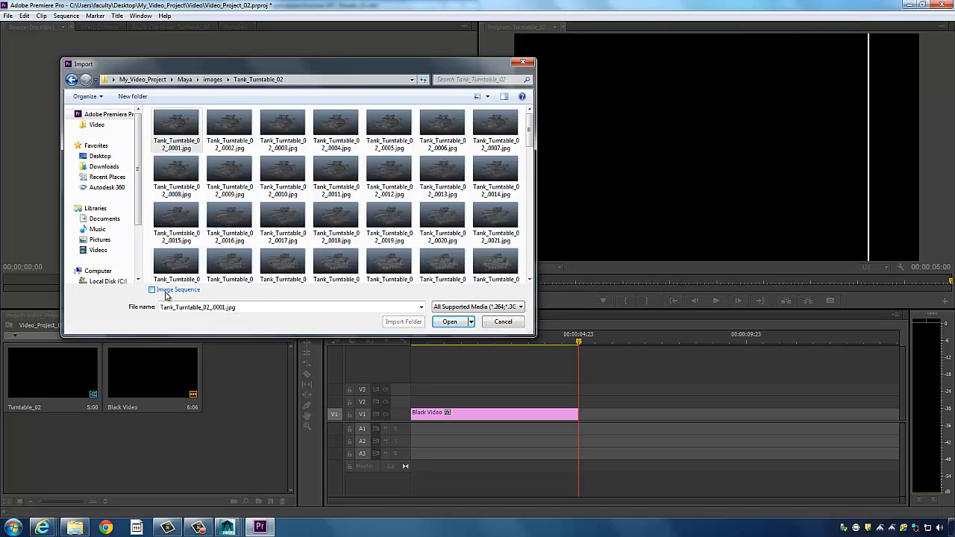
pyautogui.click(449, 325)
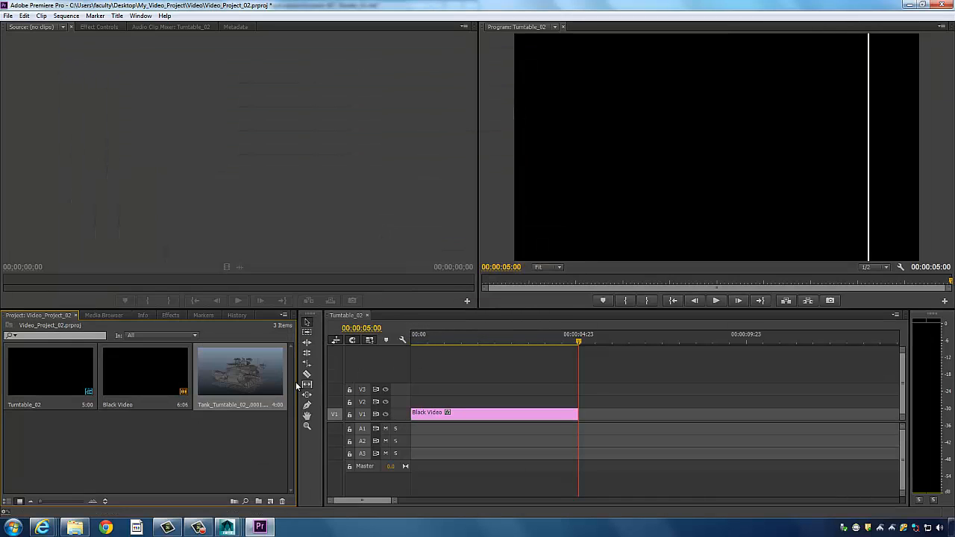
# - Place the tank image sequence on track V2 starting at 00:00:05:00 and scrub through it to check the rotation
pyautogui.moveTo(226, 369); pyautogui.dragTo(578, 401)
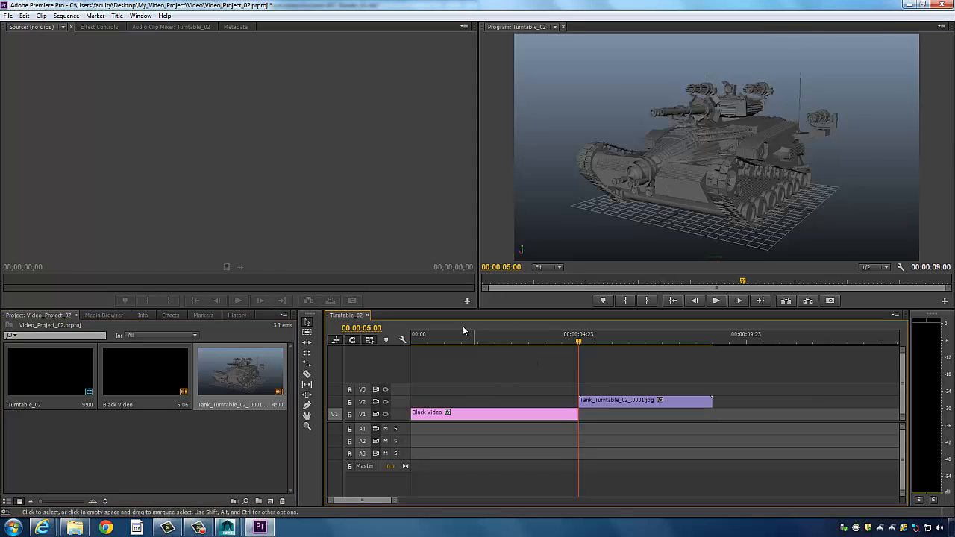
pyautogui.click(518, 342)
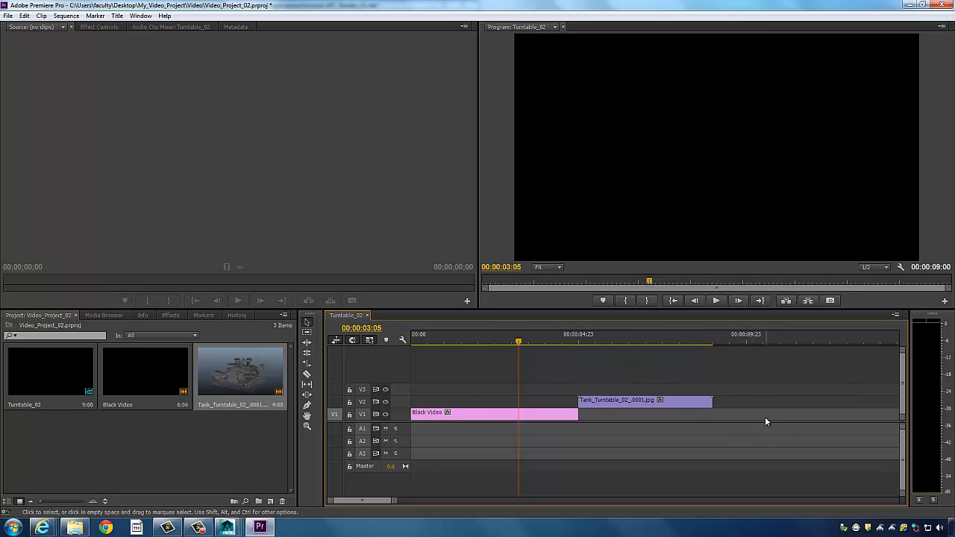
pyautogui.moveTo(519, 342); pyautogui.dragTo(618, 375)
pyautogui.click(632, 401)
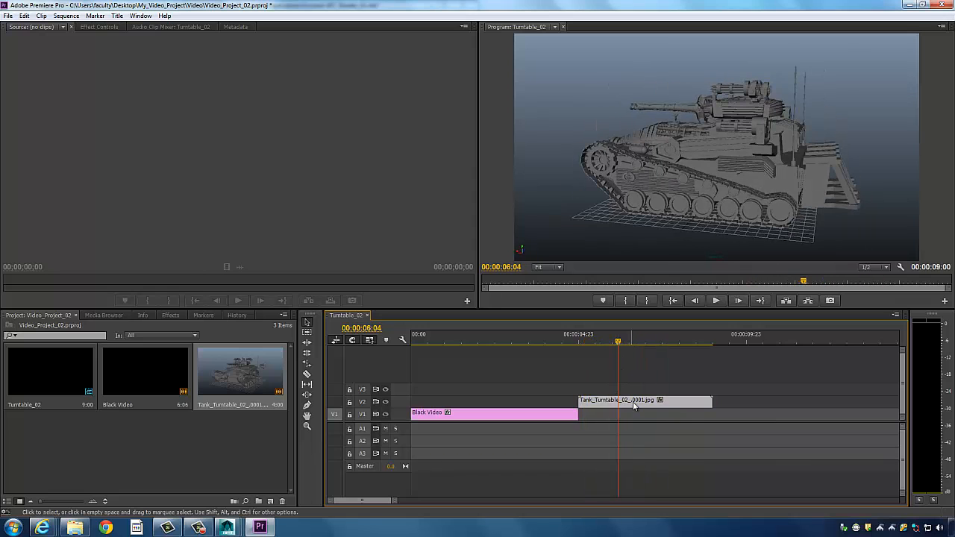
pyautogui.moveTo(622, 346); pyautogui.dragTo(655, 342)
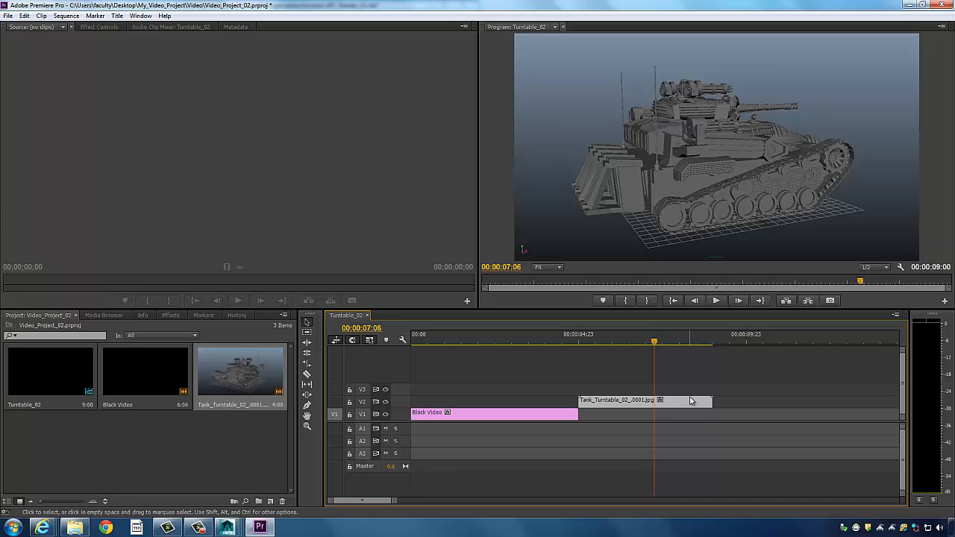
# - Copy the tank clip and place the duplicate on track V2 directly after the original, starting at 00:00:09:00
pyautogui.press('ctrl')
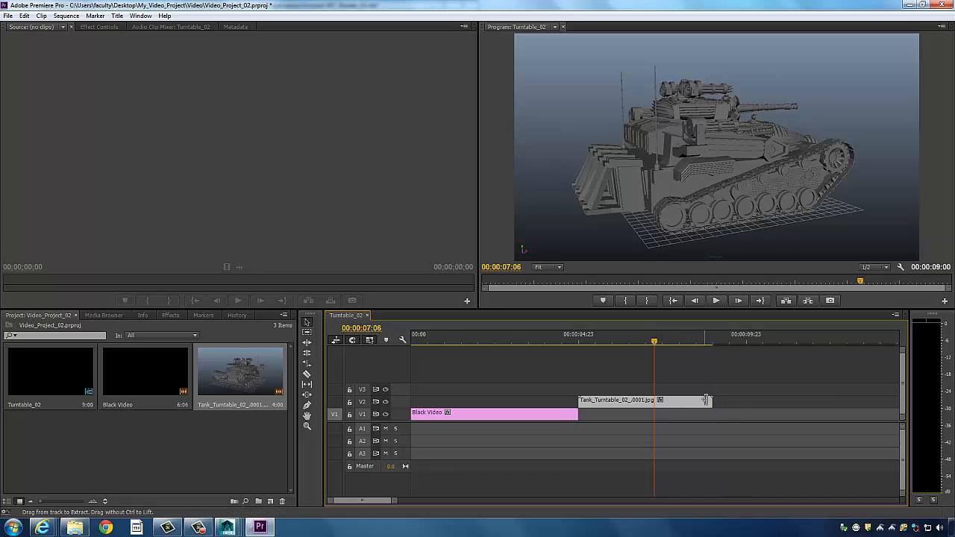
pyautogui.click(730, 339)
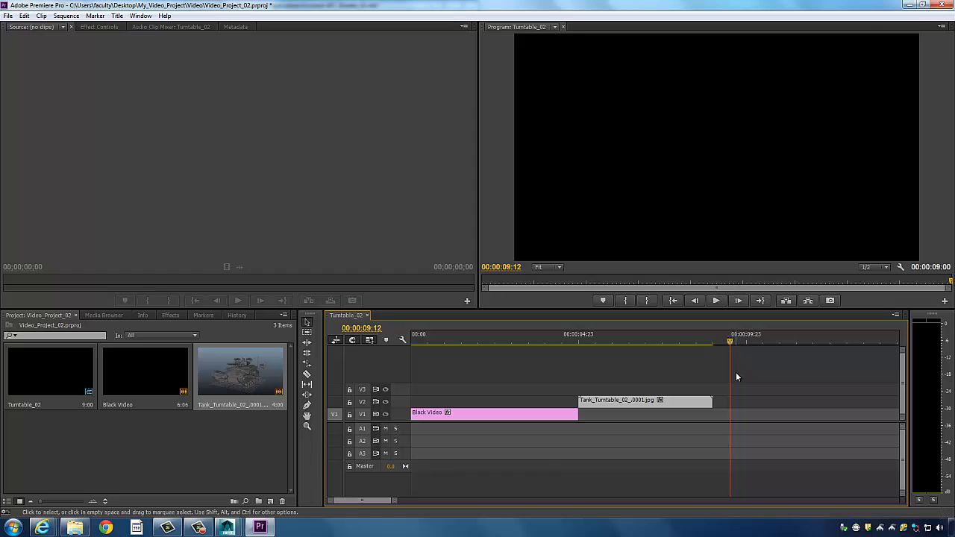
pyautogui.hotkey('ctrl', 'v')
pyautogui.moveTo(804, 413); pyautogui.dragTo(759, 404)
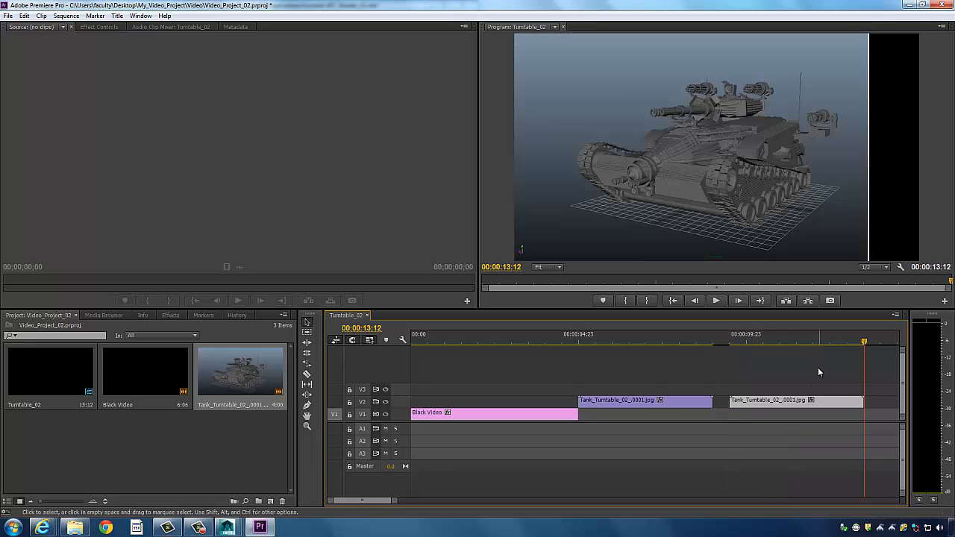
pyautogui.moveTo(852, 345); pyautogui.dragTo(713, 361)
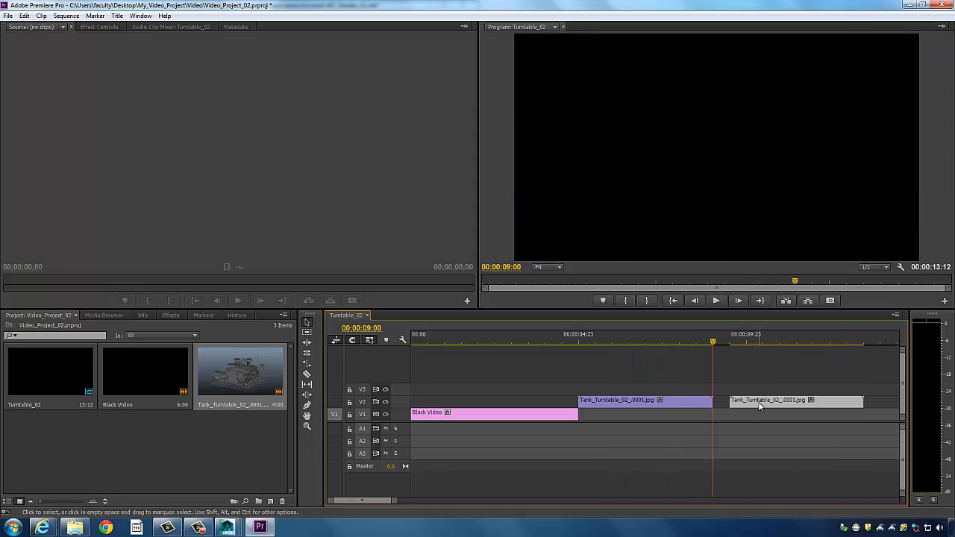
pyautogui.moveTo(758, 402); pyautogui.dragTo(721, 404)
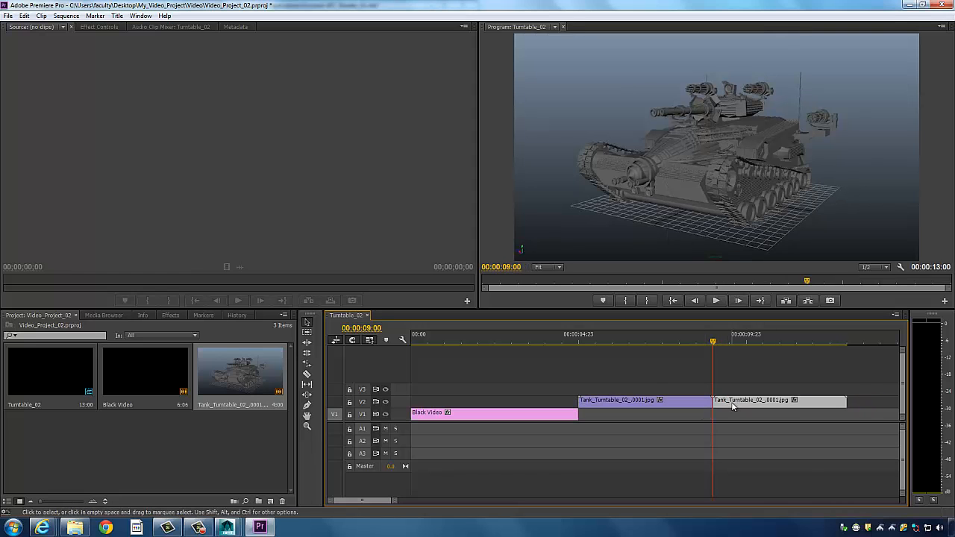
# - Paste eleven more copies of the tank clip end to end on track V1, from 00:00:13:00 to 00:00:57:00
pyautogui.moveTo(714, 341); pyautogui.dragTo(848, 340)
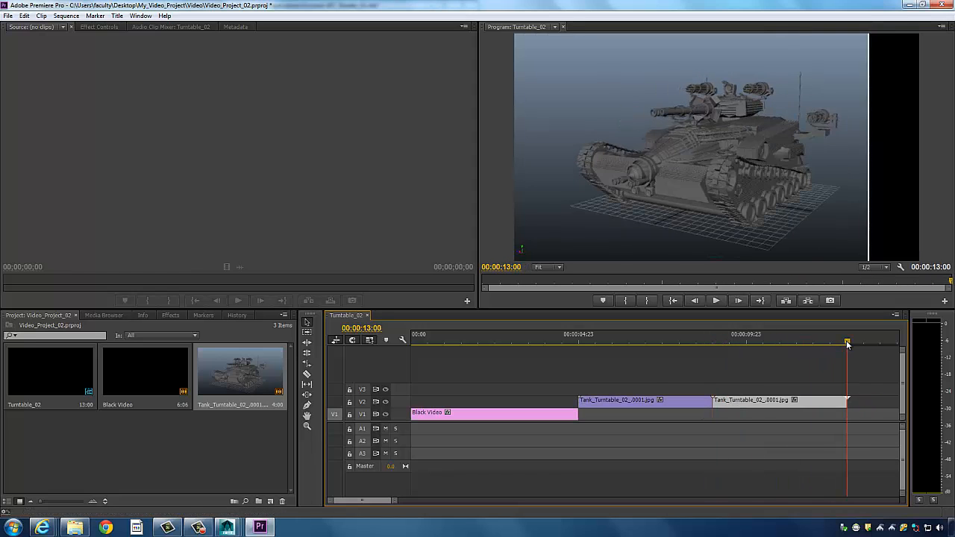
pyautogui.hotkey('ctrl', 'v')
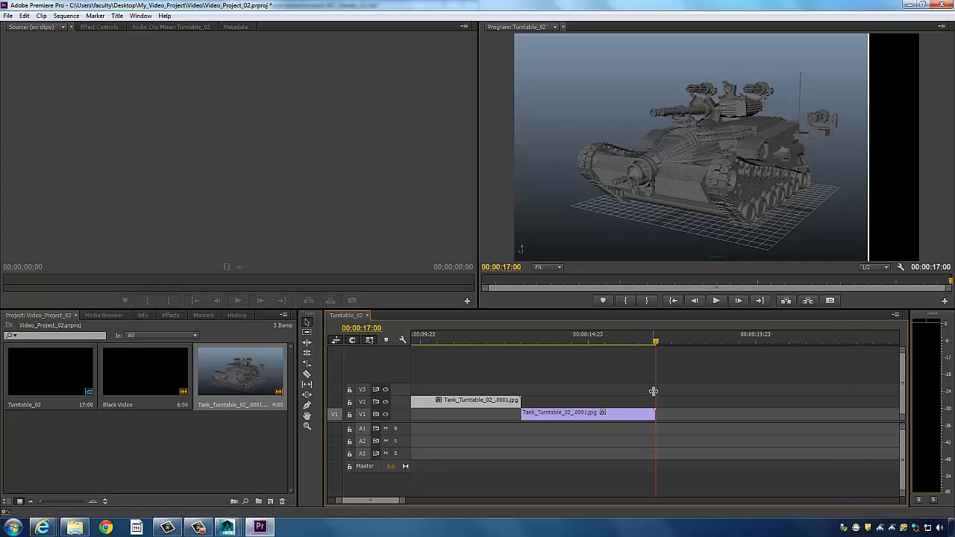
pyautogui.click(630, 416)
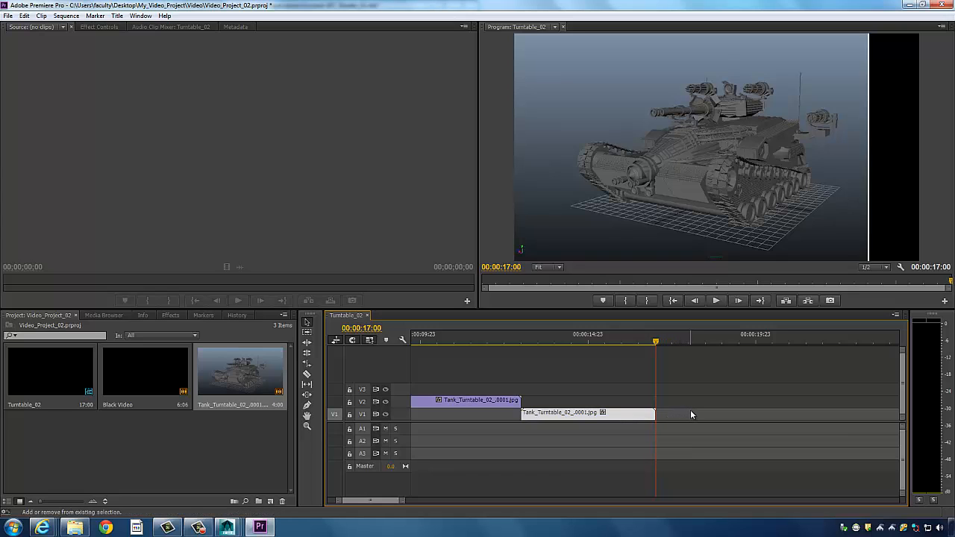
pyautogui.hotkey('ctrl', 'v')
pyautogui.hotkey('ctrl', 'v')
pyautogui.hotkey('ctrl', 'v')
pyautogui.hotkey('ctrl', 'v')
pyautogui.hotkey('ctrl', 'v')
pyautogui.hotkey('ctrl', 'v')
pyautogui.hotkey('ctrl', 'v')
pyautogui.hotkey('ctrl', 'v')
pyautogui.hotkey('ctrl', 'v')
pyautogui.hotkey('ctrl', 'v')
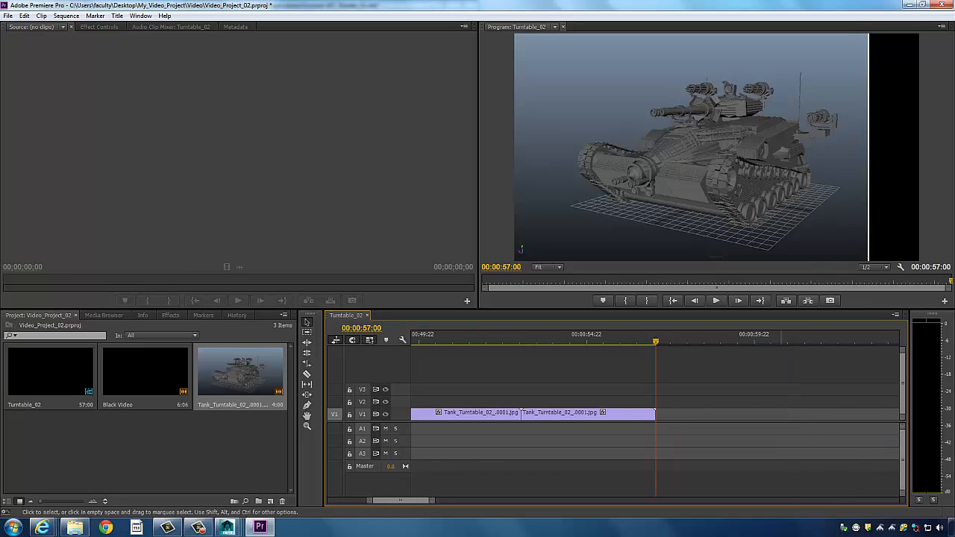
# - Fit the full edit in the timeline and play it back to review the looping tank turntable
pyautogui.moveTo(433, 501); pyautogui.dragTo(502, 501)
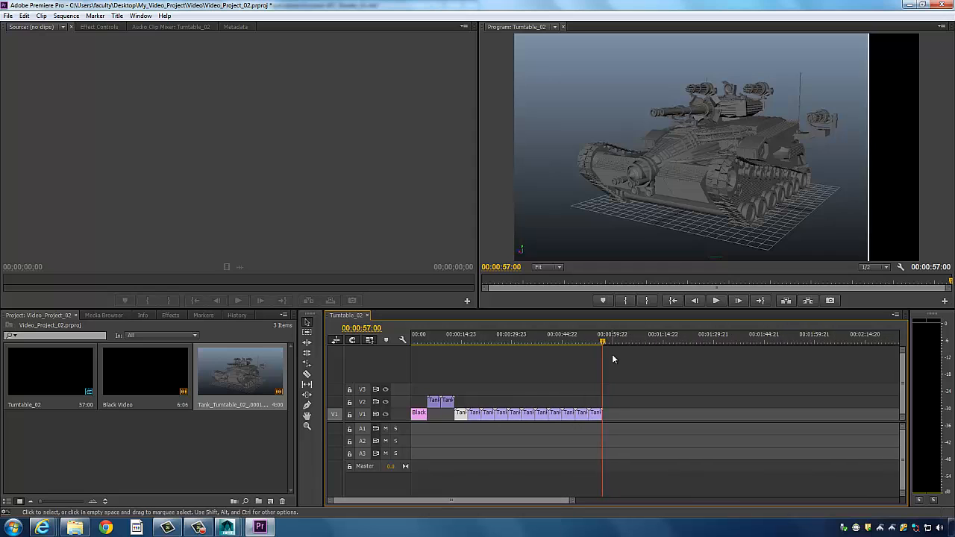
pyautogui.moveTo(603, 340); pyautogui.dragTo(423, 370)
pyautogui.press('space')
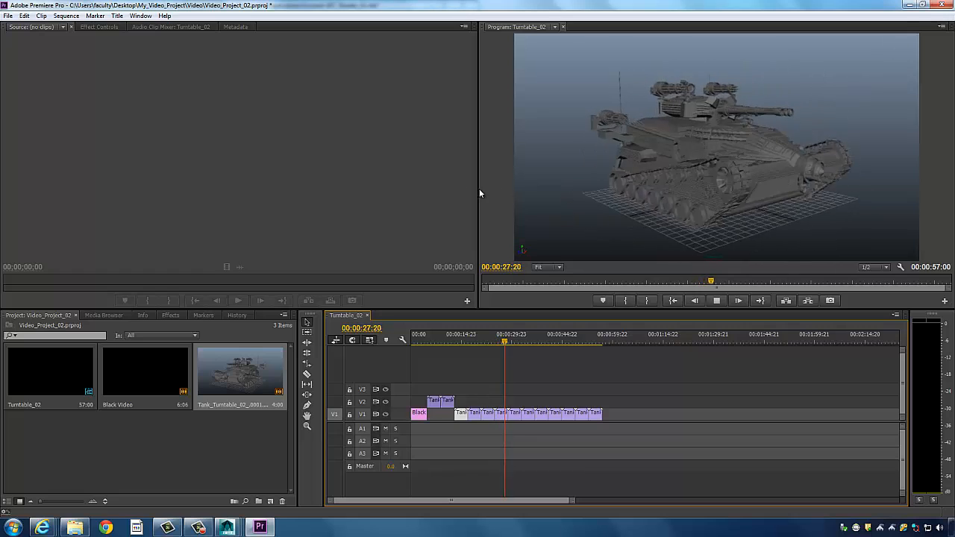
pyautogui.click(386, 181)
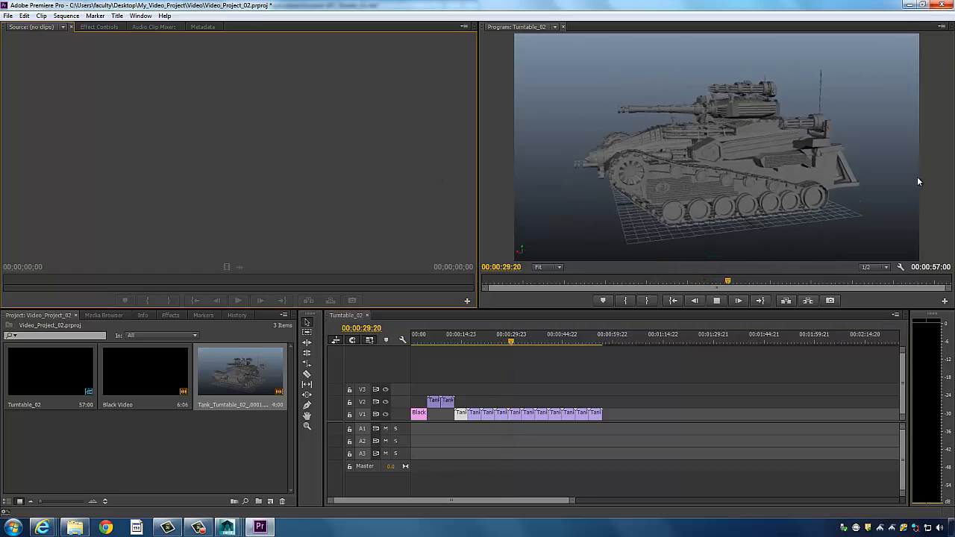
pyautogui.click(719, 379)
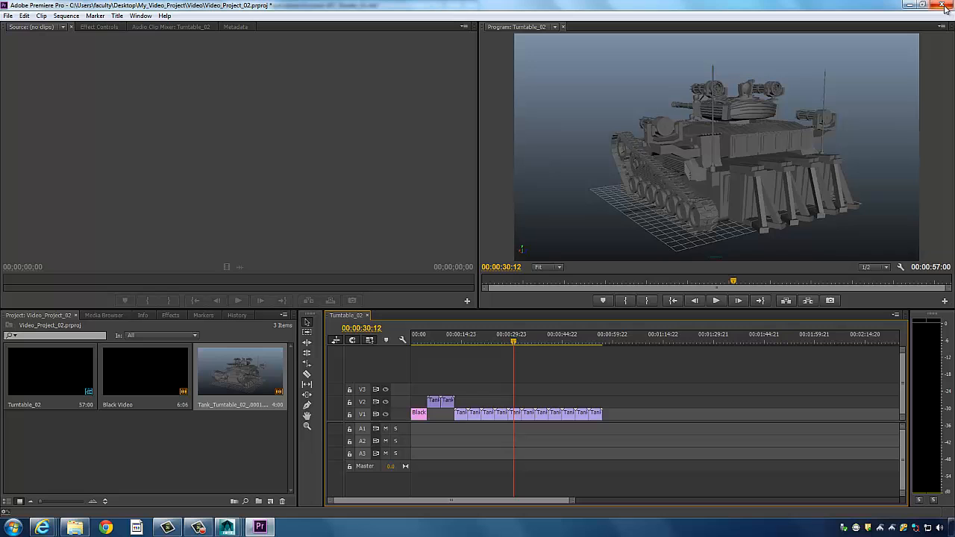
pyautogui.press('space')
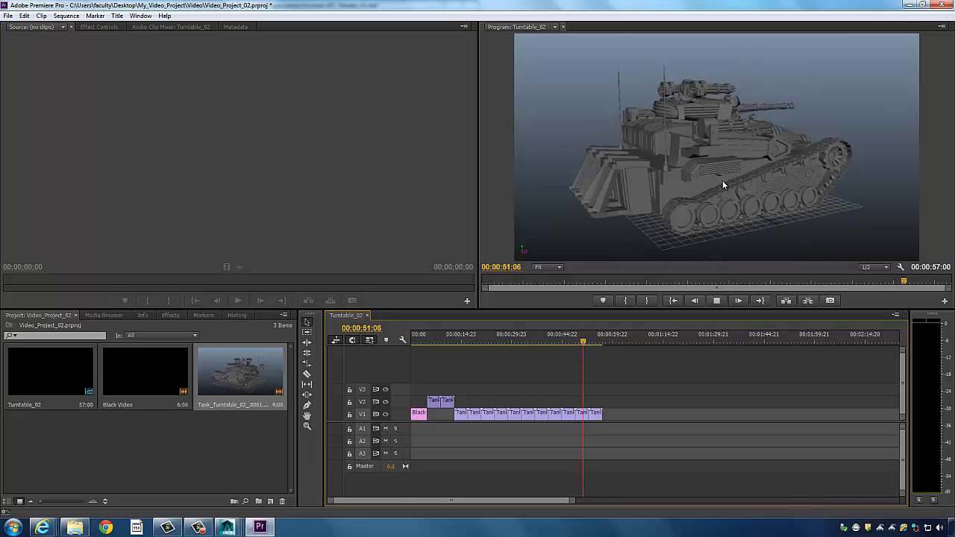
# - Close the current project by quitting Premiere Pro, and launch Premiere Pro CC again
pyautogui.click(941, 5)
pyautogui.click(487, 270)
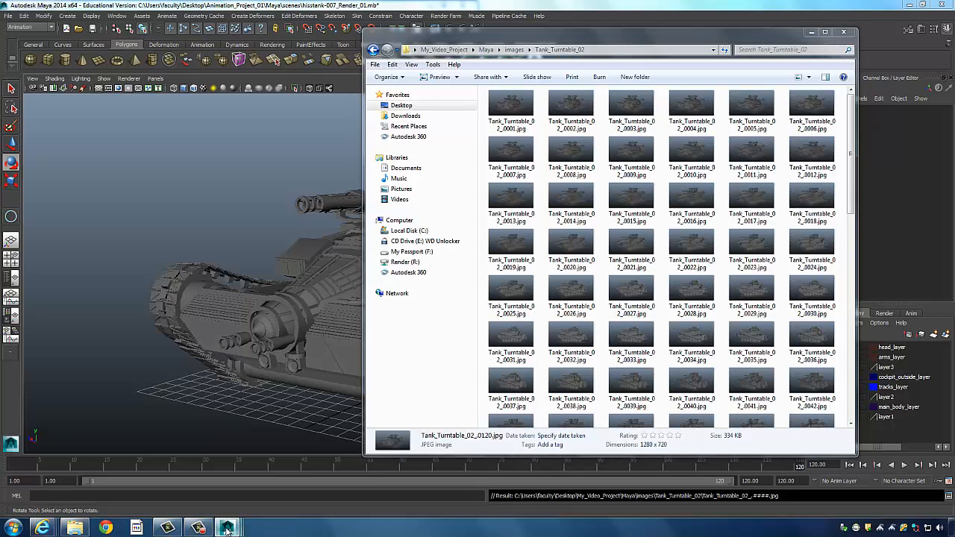
pyautogui.click(13, 528)
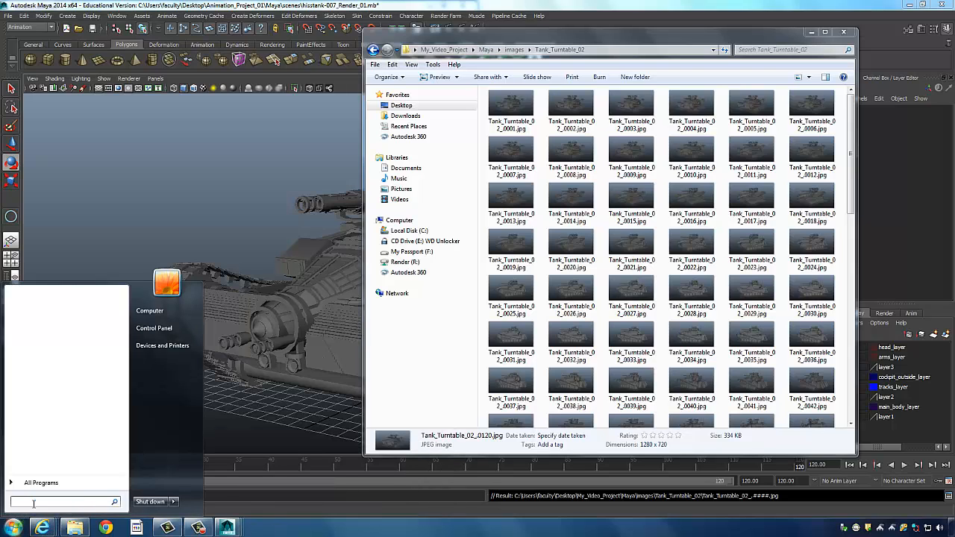
pyautogui.write('premie')
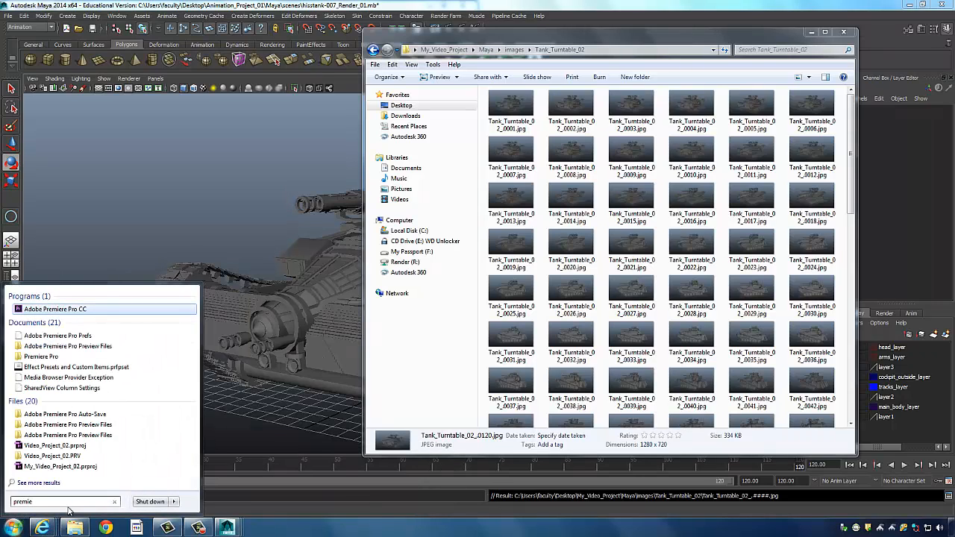
pyautogui.click(58, 308)
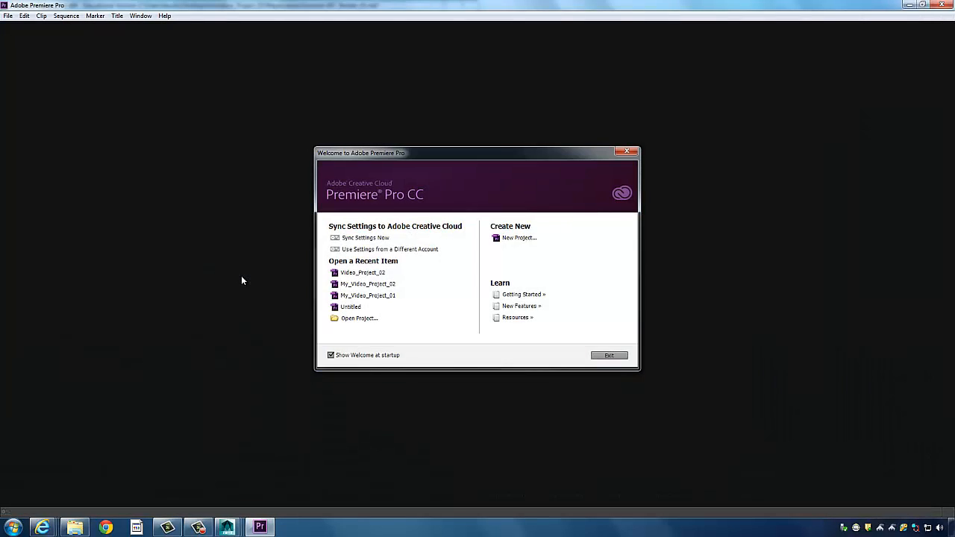
pyautogui.click(373, 319)
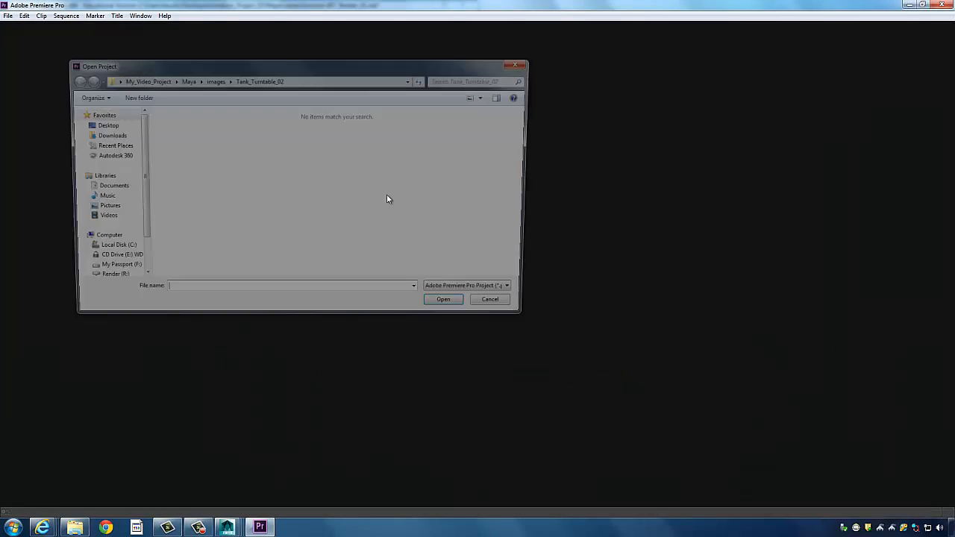
pyautogui.click(99, 126)
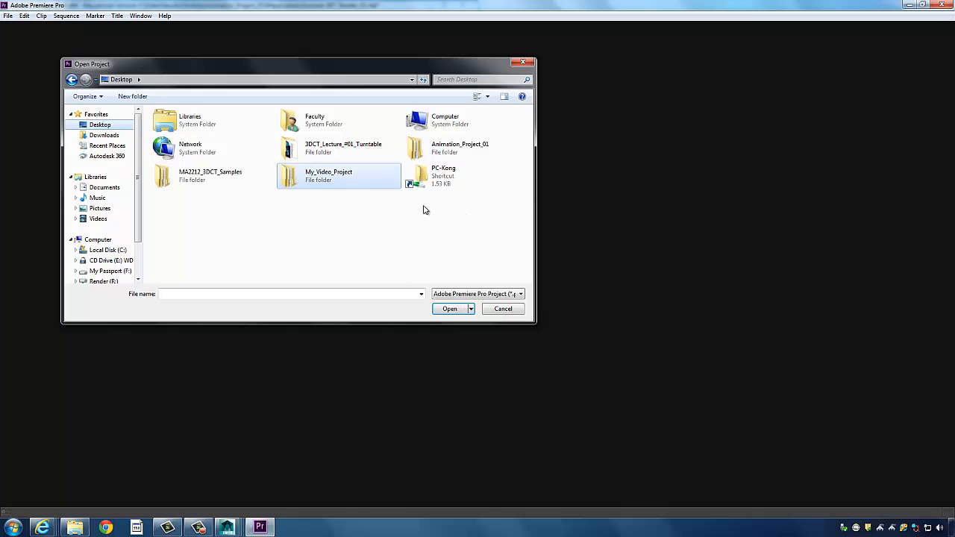
pyautogui.doubleClick(366, 176)
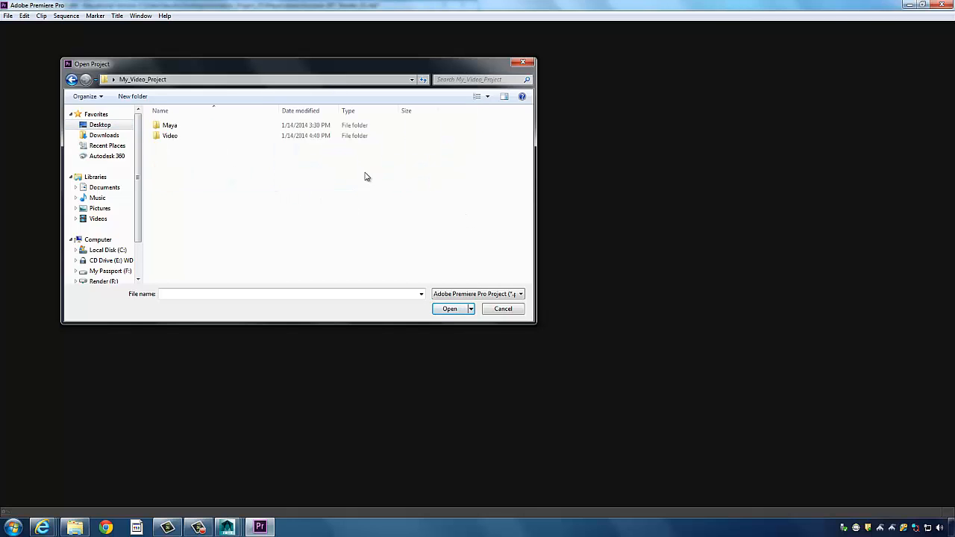
pyautogui.doubleClick(171, 135)
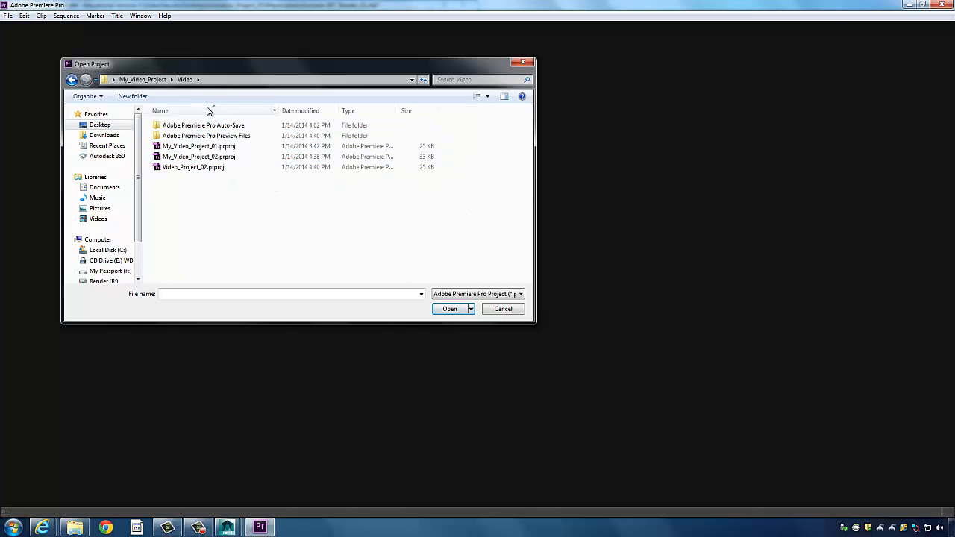
pyautogui.click(521, 63)
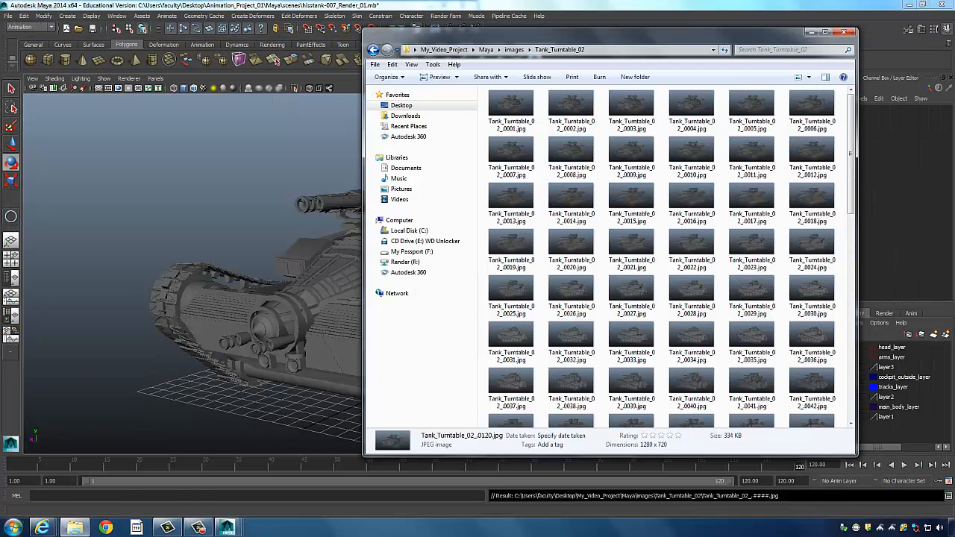
pyautogui.click(23, 520)
pyautogui.write('premier')
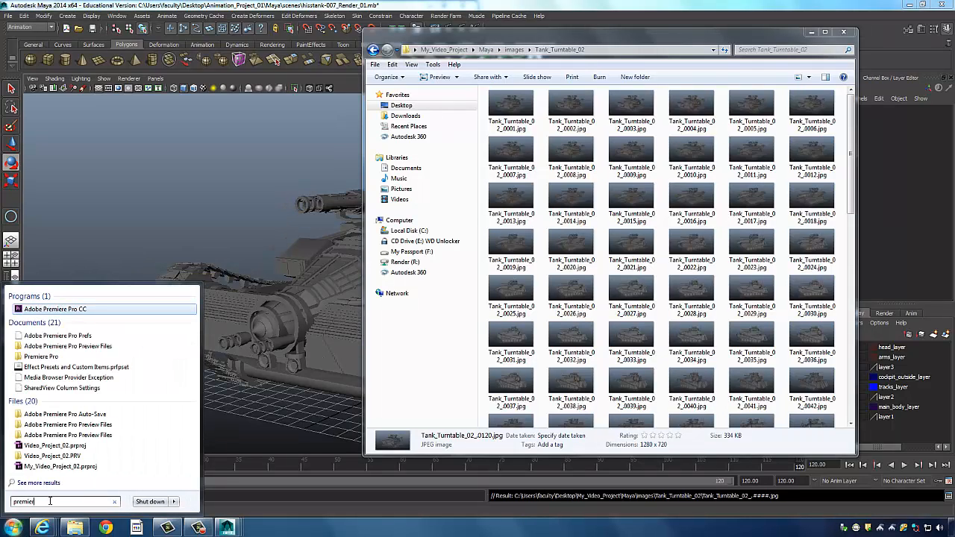
pyautogui.press('Return')
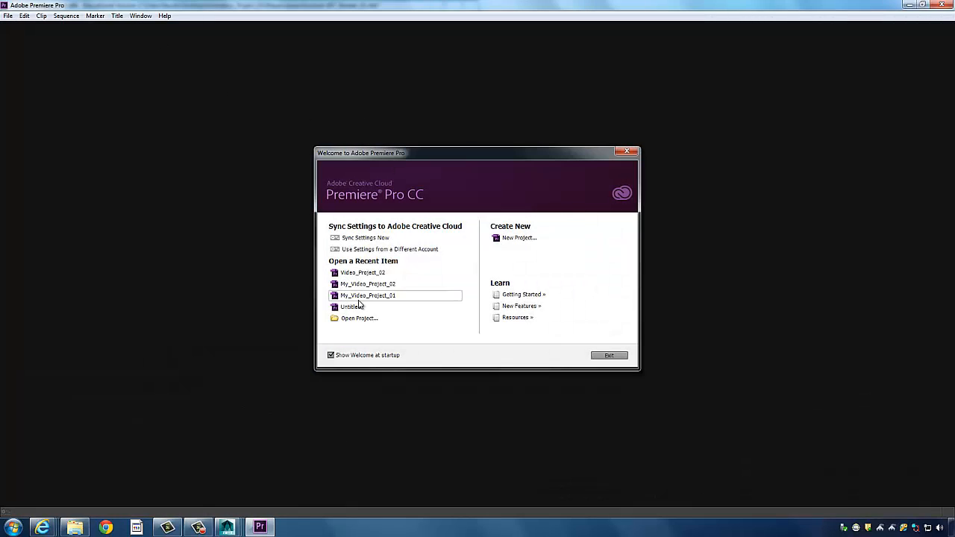
# - Open the saved project My_Video_Project_01.prproj from the Video folder of My_Video_Project
pyautogui.click(358, 318)
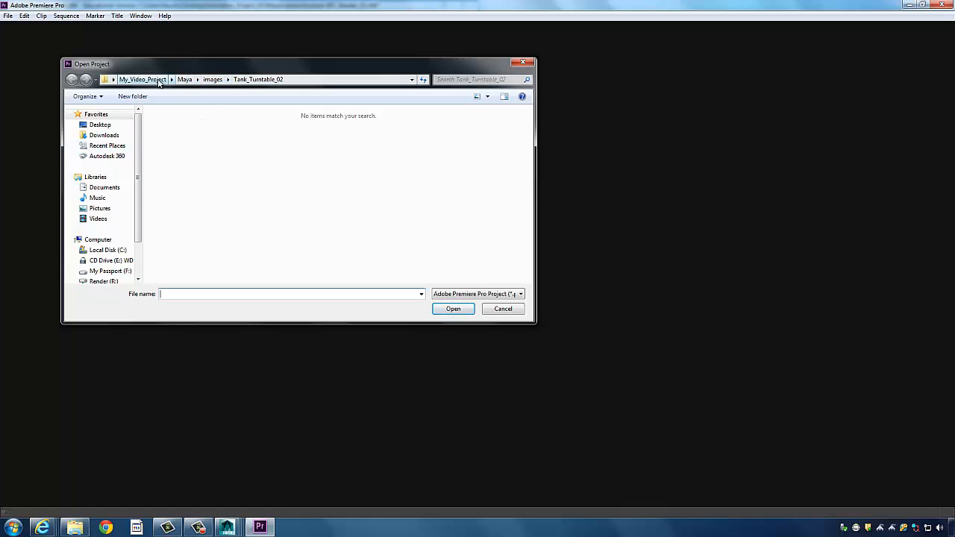
pyautogui.click(153, 79)
pyautogui.doubleClick(172, 137)
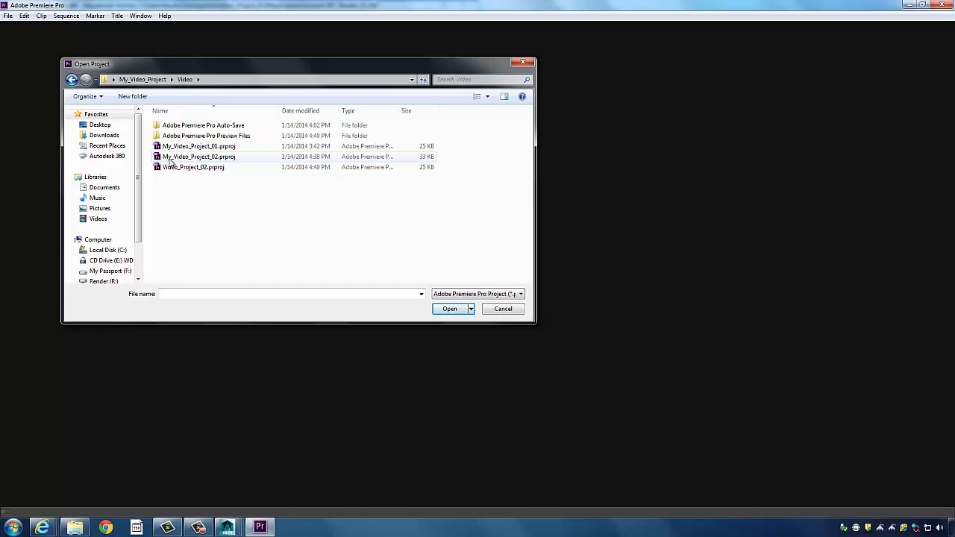
pyautogui.click(231, 158)
pyautogui.click(231, 151)
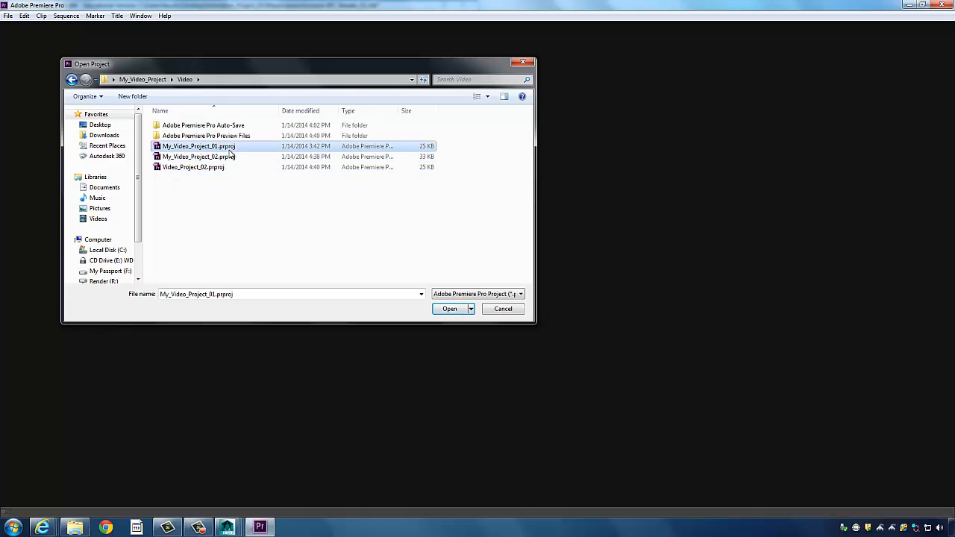
pyautogui.doubleClick(219, 149)
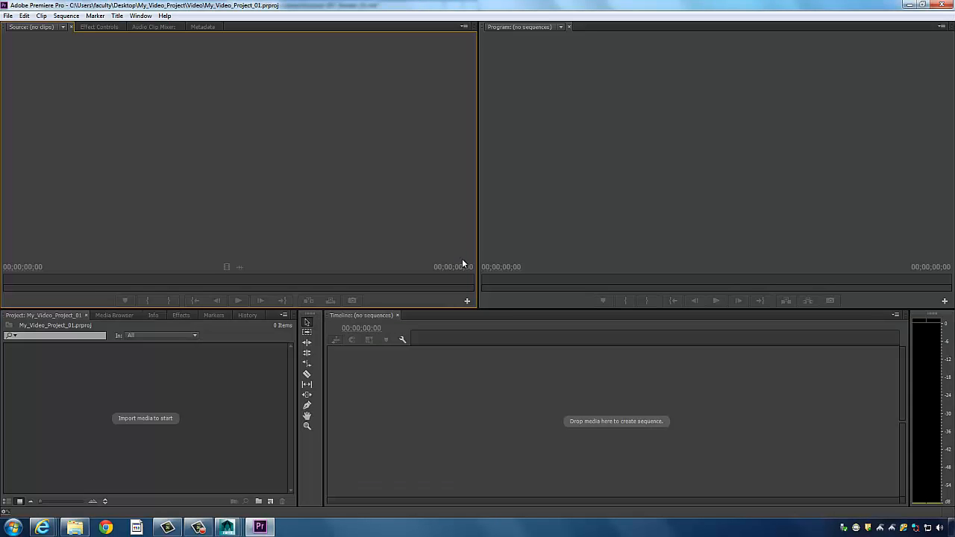
# - Open My_Video_Project_02.prproj from the Video folder and scrub back through its tank turntable sequence to about 00:00:11:17
pyautogui.click(6, 16)
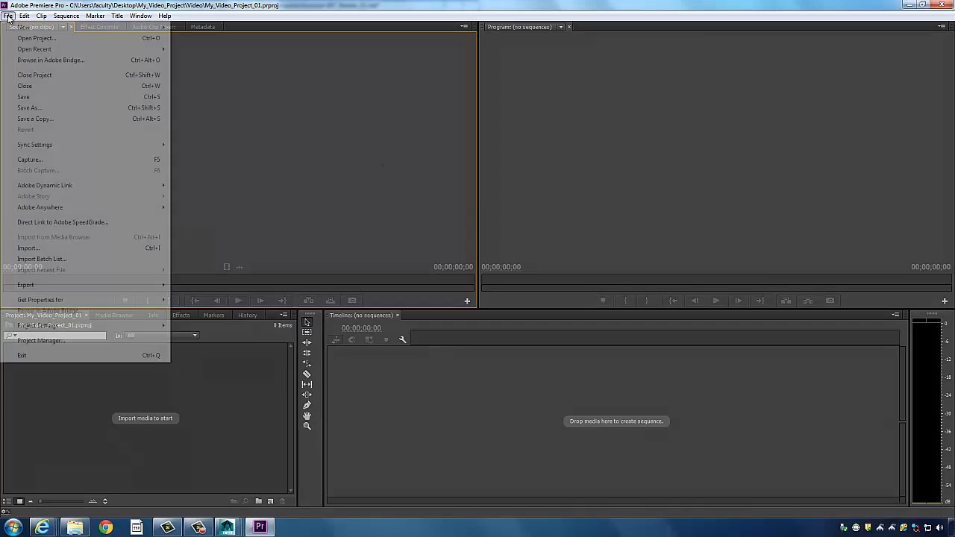
pyautogui.click(185, 3)
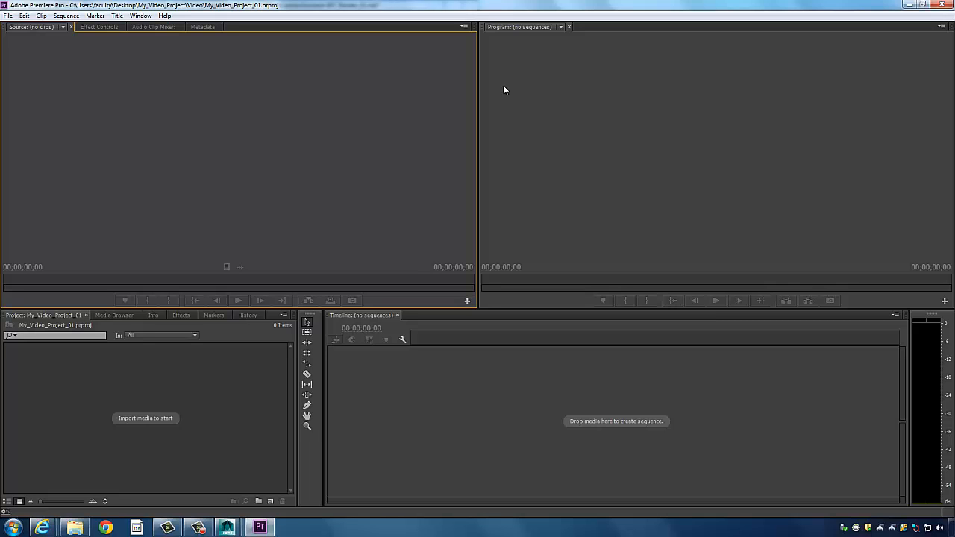
pyautogui.click(8, 17)
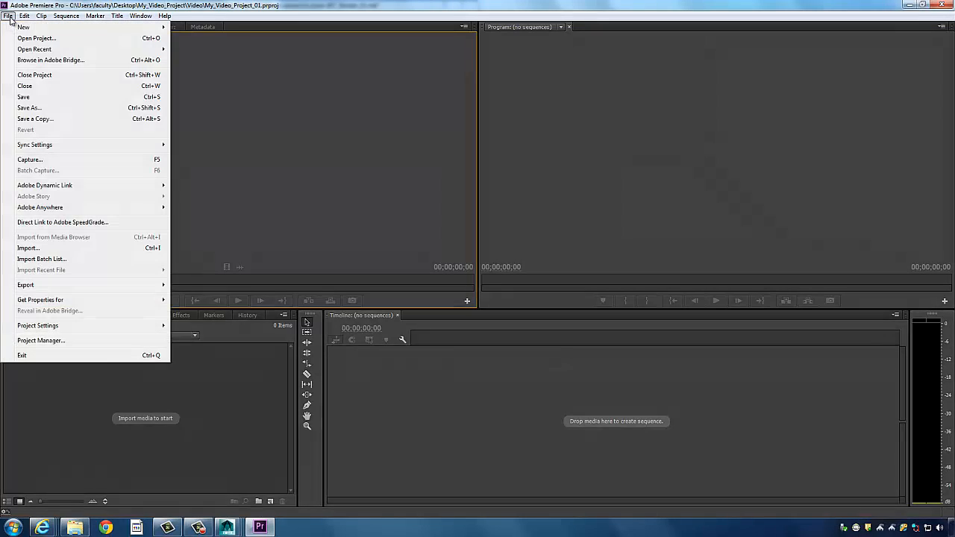
pyautogui.click(25, 39)
pyautogui.click(179, 156)
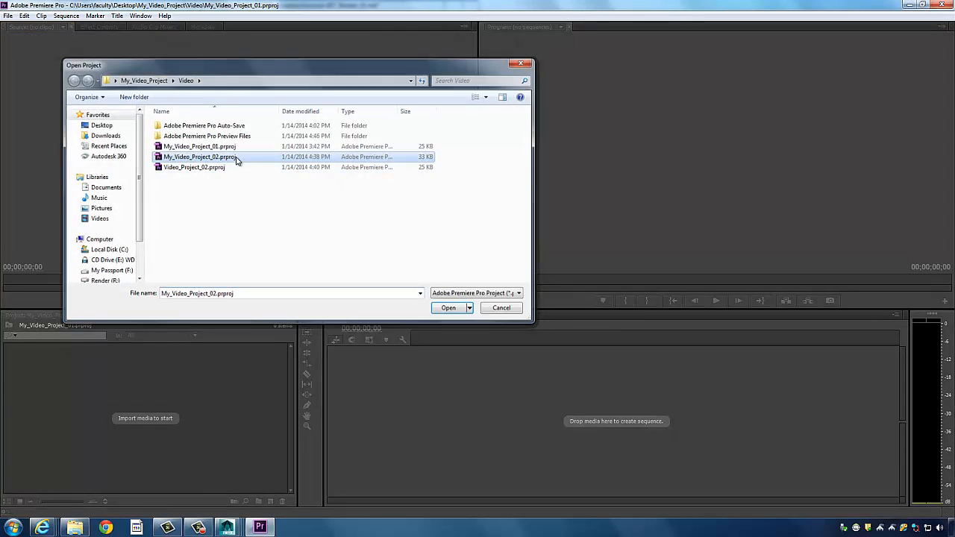
pyautogui.doubleClick(179, 156)
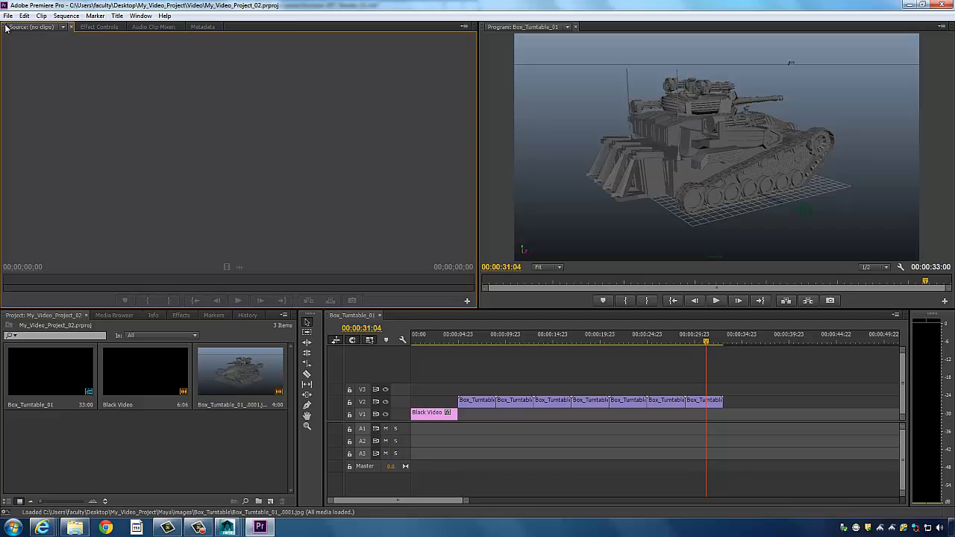
pyautogui.moveTo(708, 341); pyautogui.dragTo(520, 361)
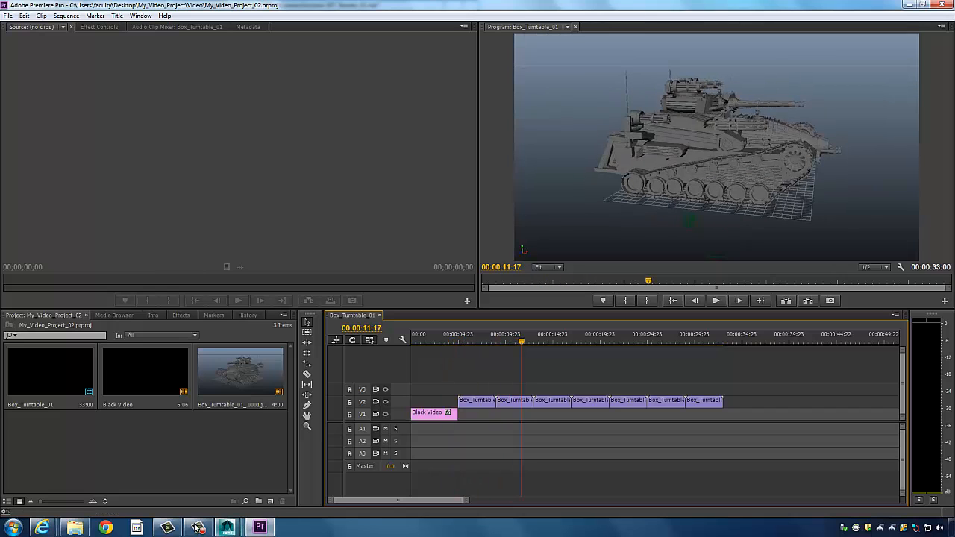
pyautogui.click(198, 528)
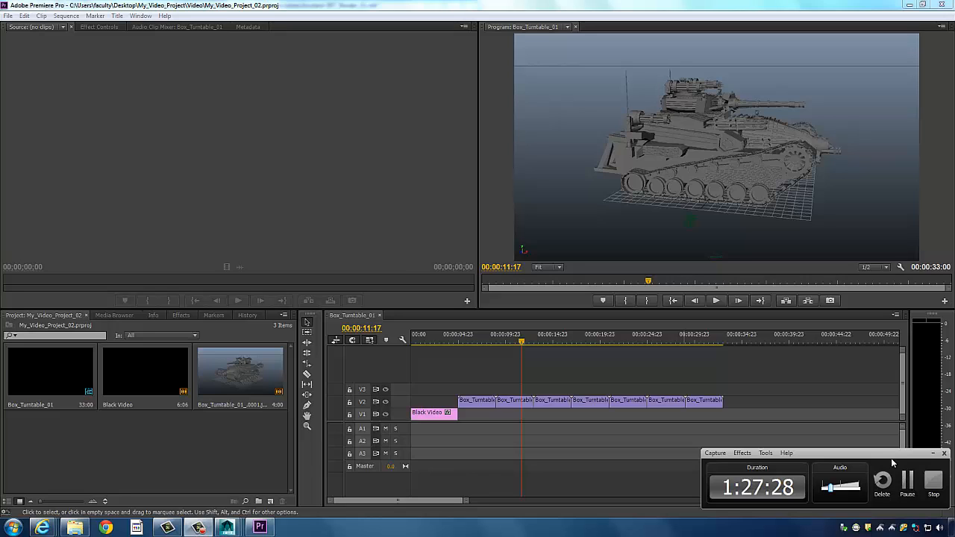
pyautogui.moveTo(885, 454); pyautogui.dragTo(891, 461)
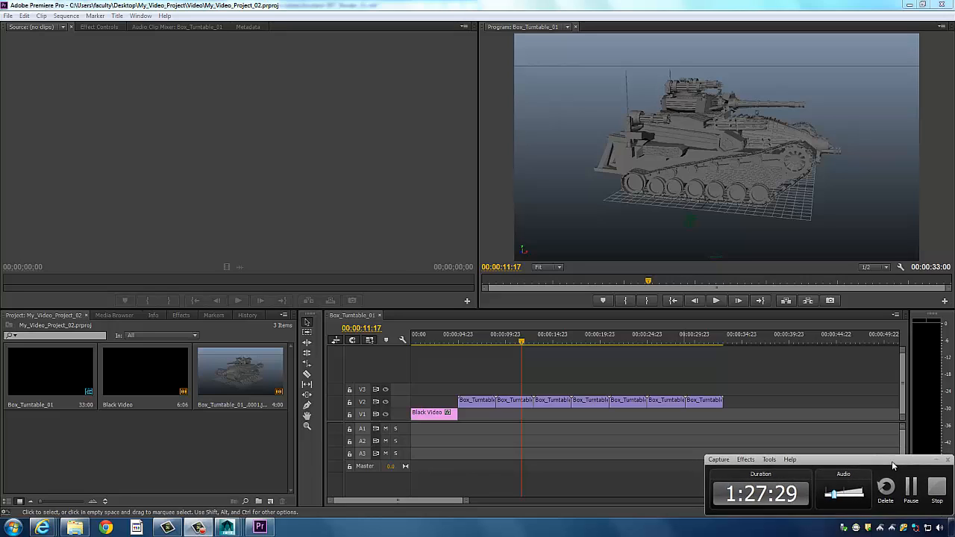
pyautogui.click(729, 4)
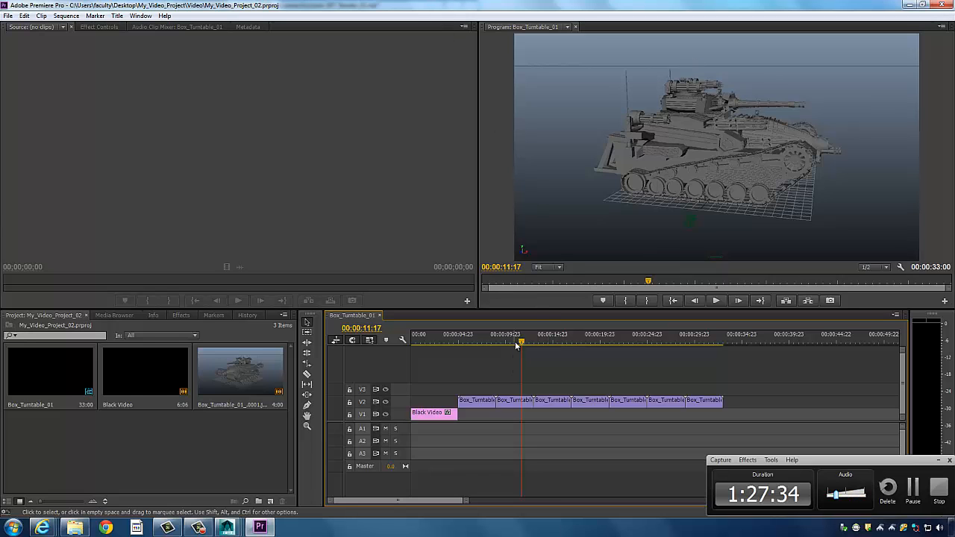
# - Return the playhead to the start of the Box_Turntable_01 sequence and open its media export settings
pyautogui.press('Home')
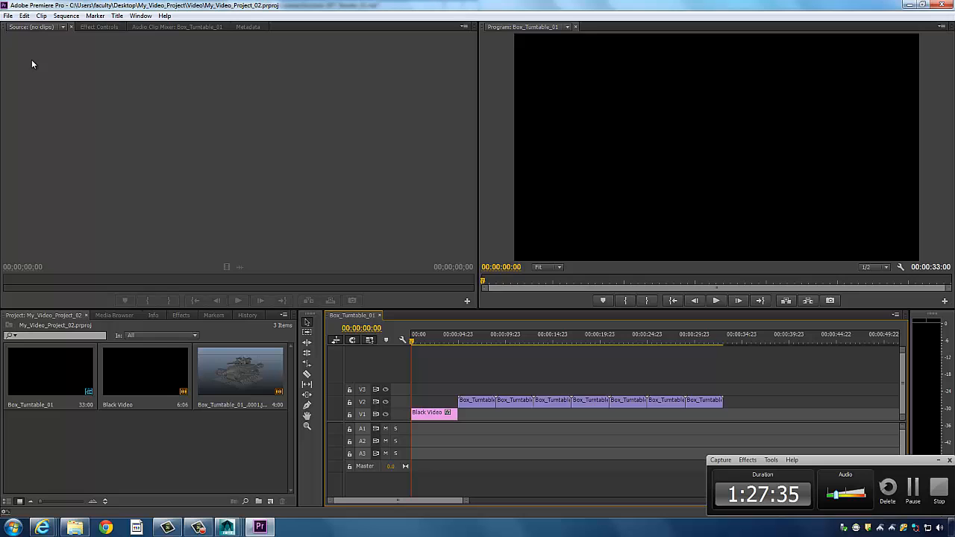
pyautogui.click(7, 15)
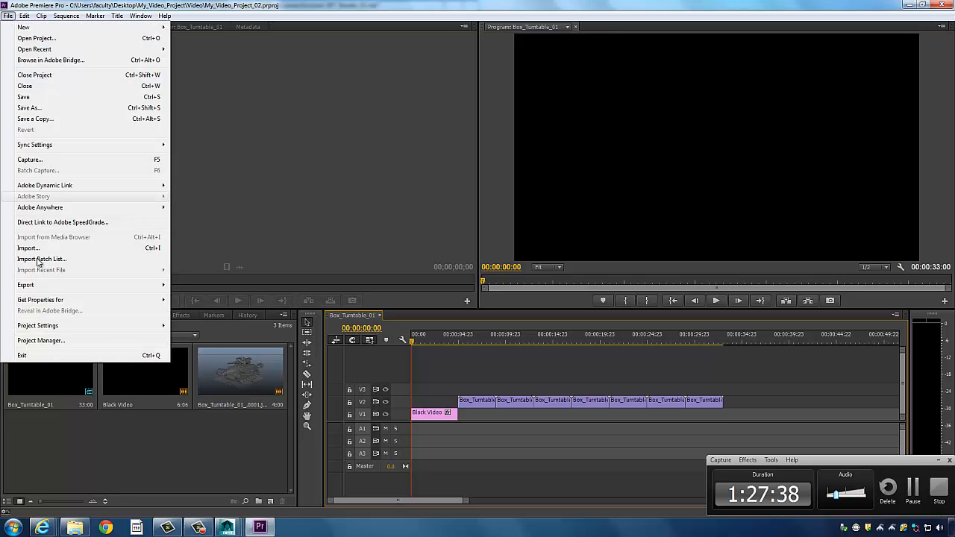
pyautogui.moveTo(47, 287)
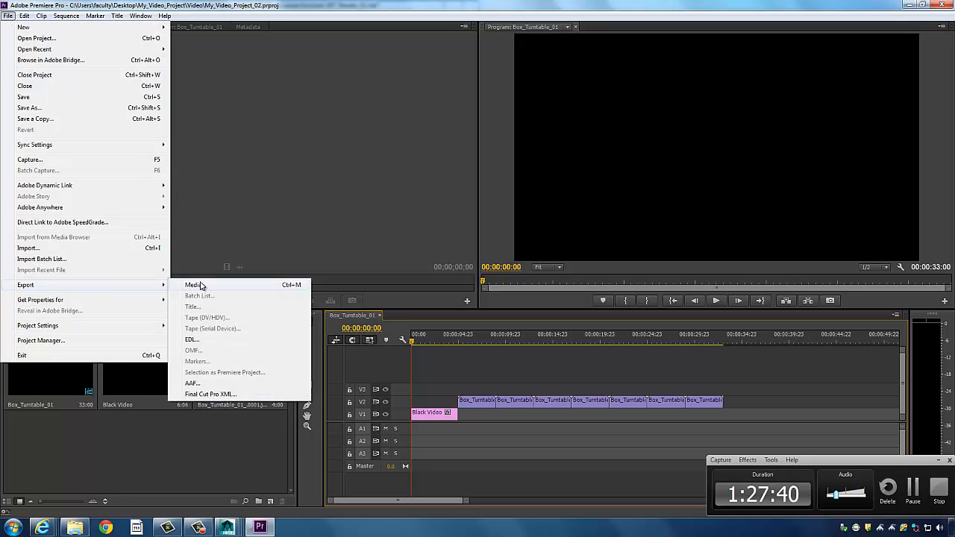
pyautogui.click(194, 285)
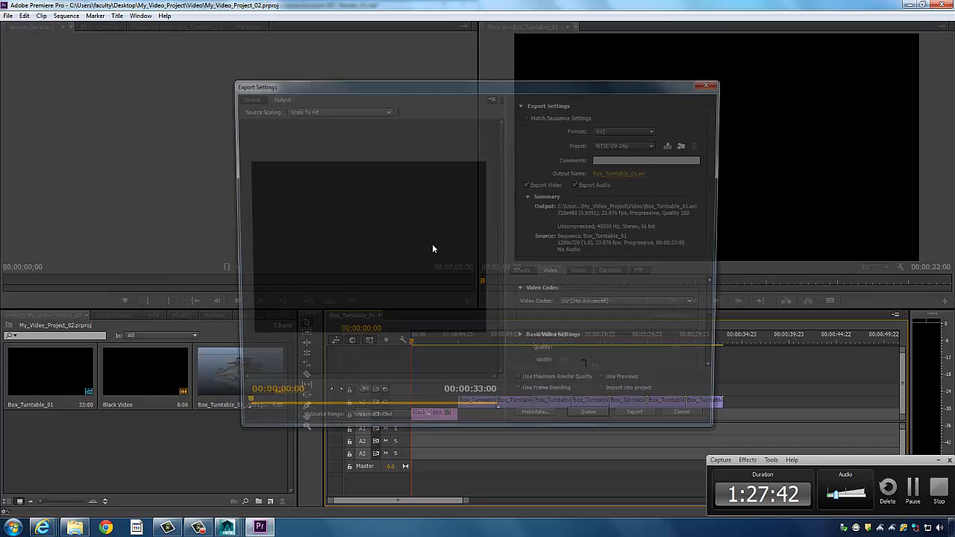
pyautogui.moveTo(386, 94); pyautogui.dragTo(250, 56)
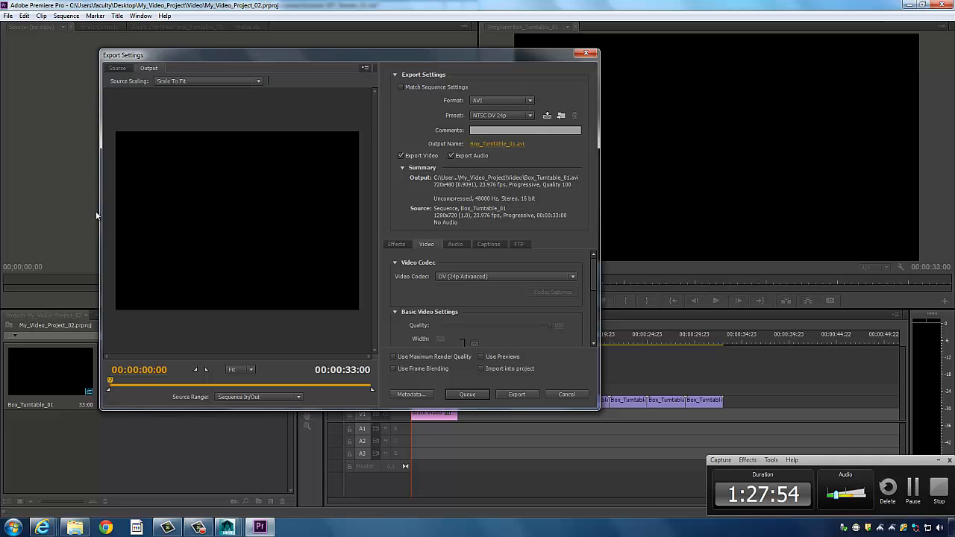
# - Set the export format to QuickTime with the HD 720p 24, H.264, AAC 48 kHz preset
pyautogui.click(488, 100)
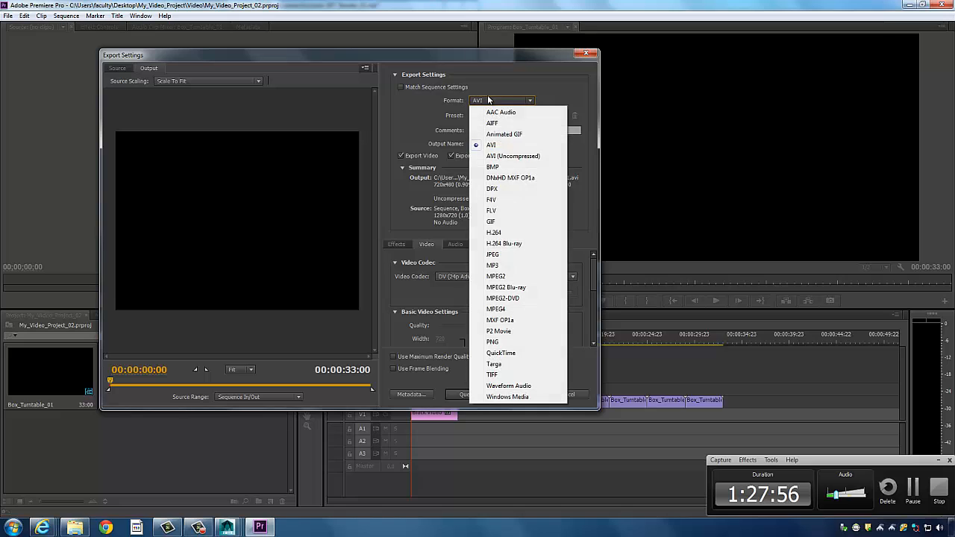
pyautogui.click(520, 353)
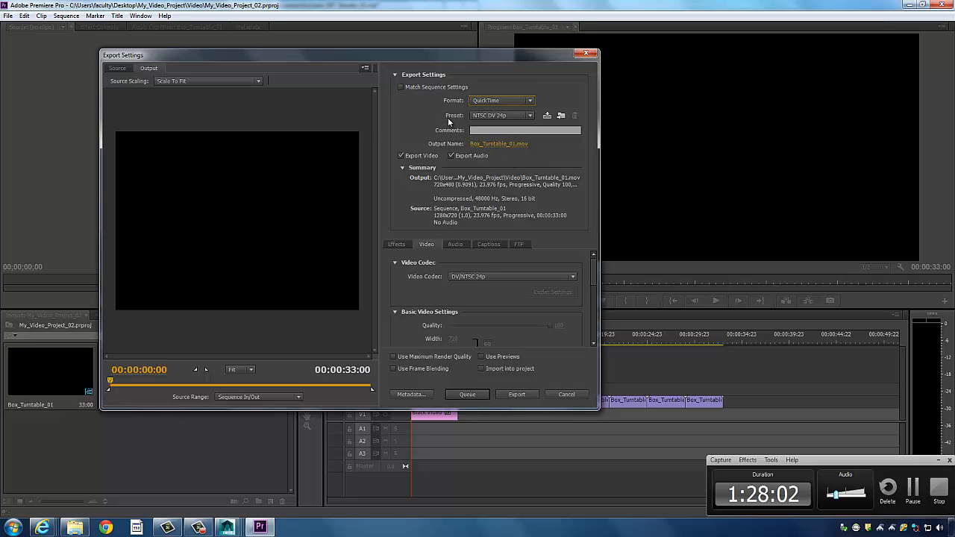
pyautogui.click(494, 116)
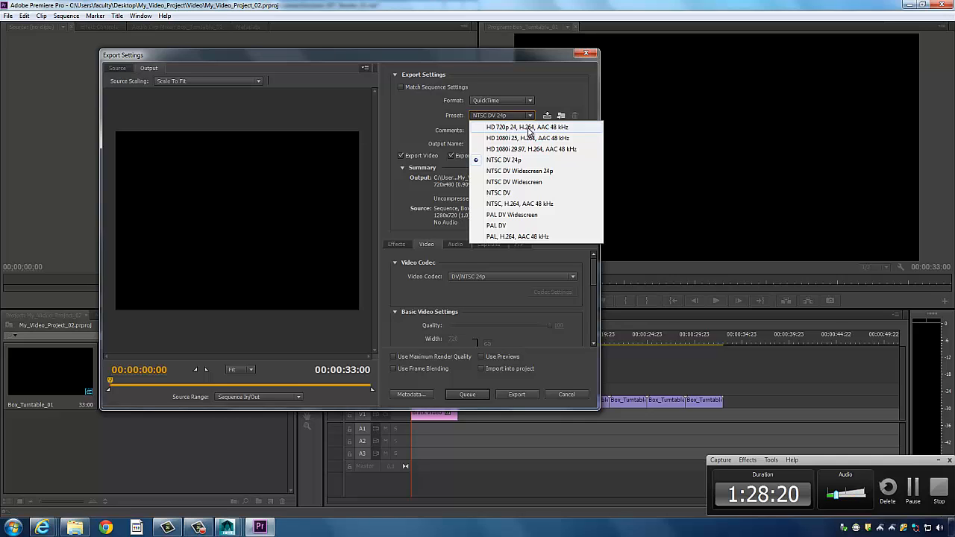
pyautogui.click(529, 128)
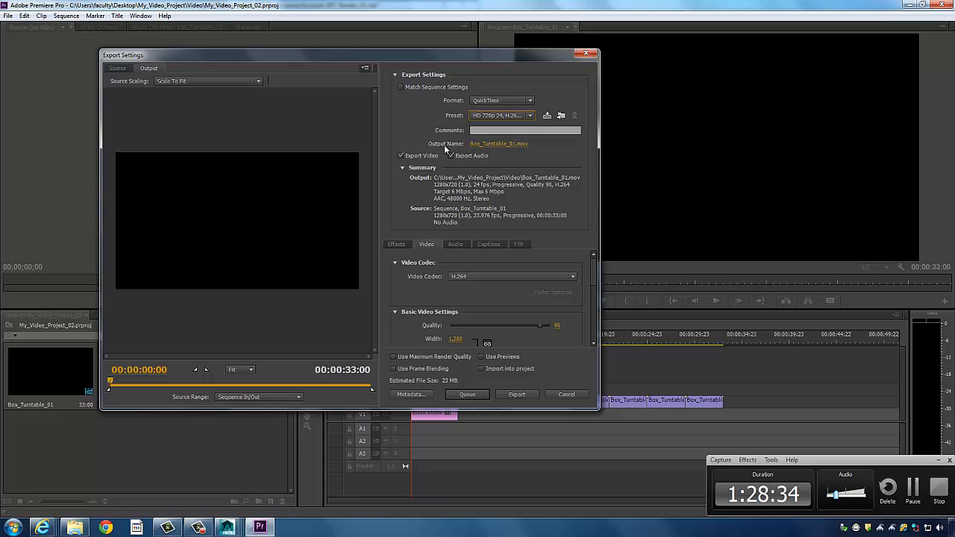
# - Set the output file to Box_Turntable_01.mov in My_Video_Project's Video folder and export the sequence
pyautogui.click(511, 144)
pyautogui.moveTo(292, 64); pyautogui.dragTo(446, 102)
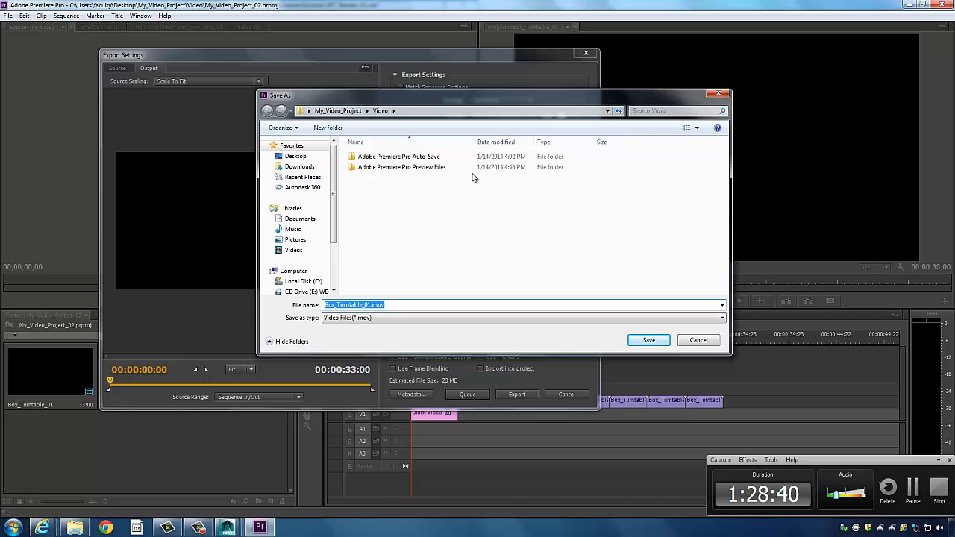
pyautogui.click(296, 158)
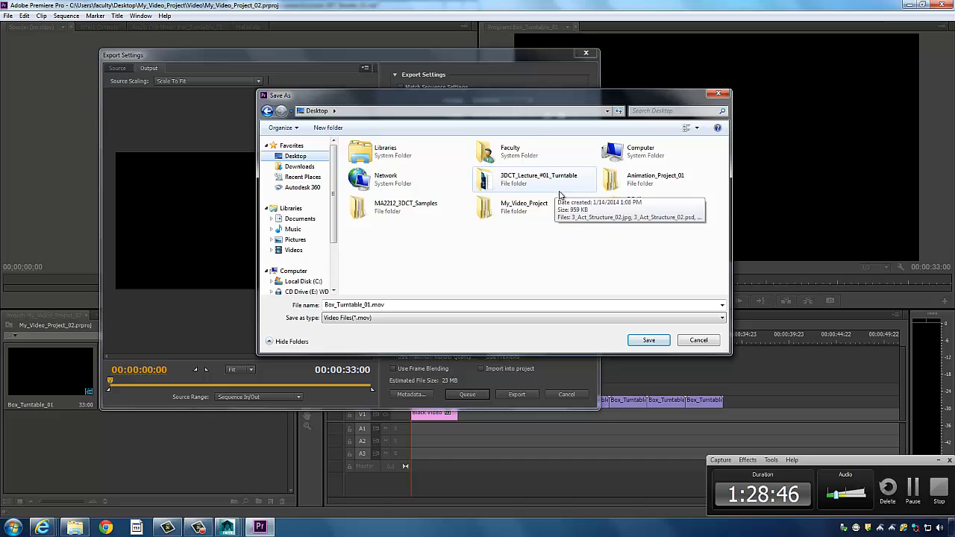
pyautogui.doubleClick(540, 208)
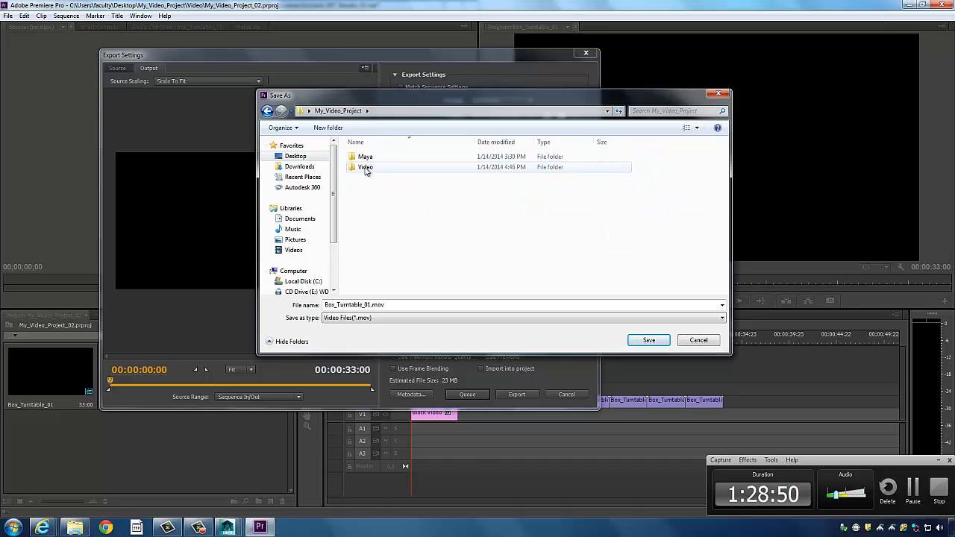
pyautogui.doubleClick(376, 168)
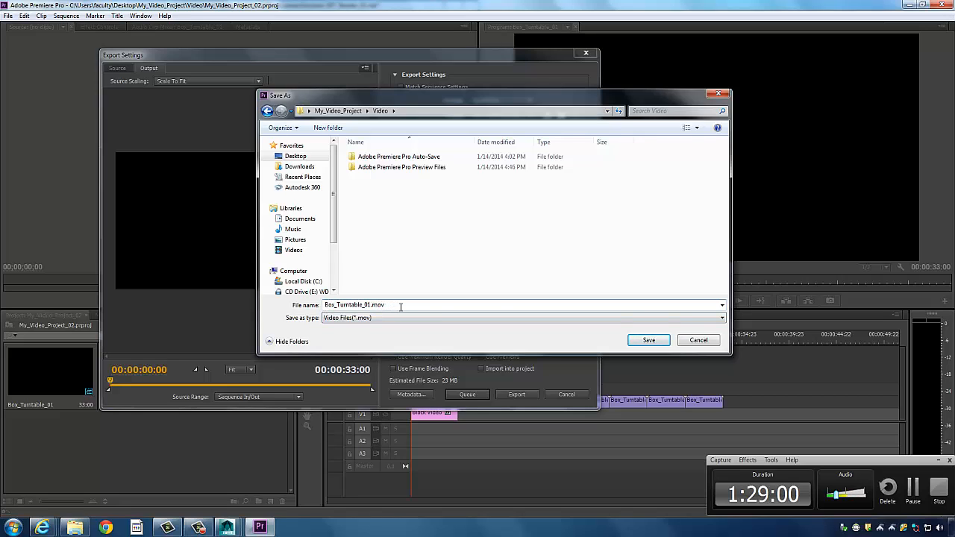
pyautogui.press('Tab')
pyautogui.click(654, 341)
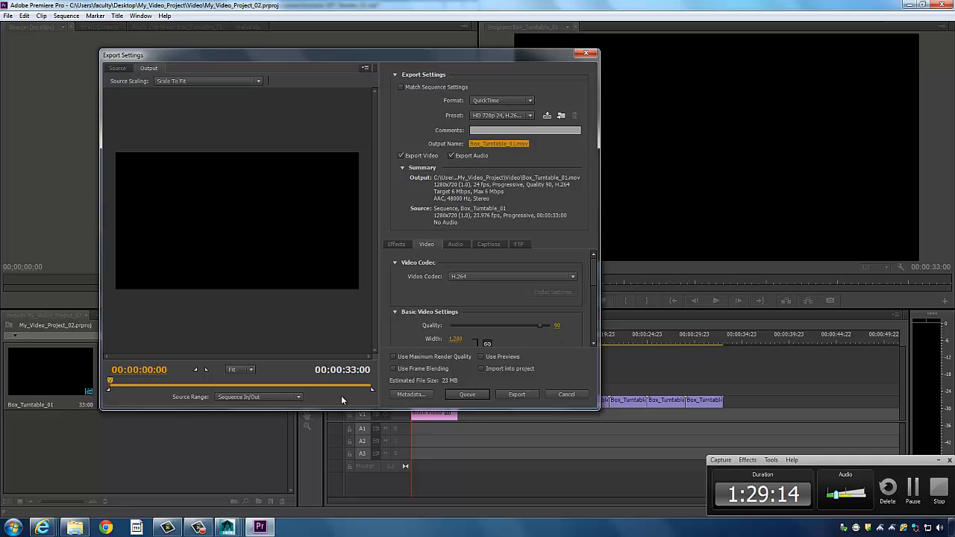
pyautogui.click(518, 395)
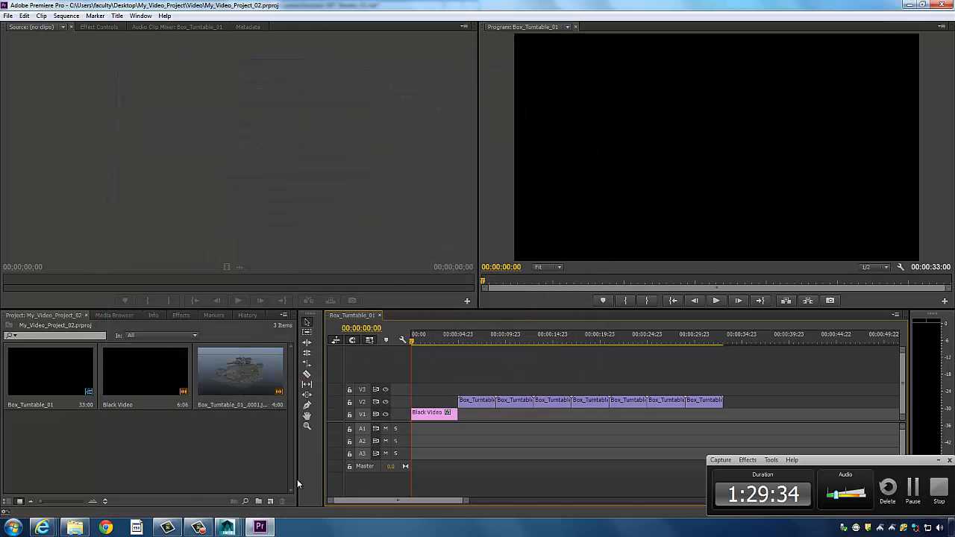
# - Switch to Windows Explorer, look through the Tank_Turntable_02 frames, and go to My_Video_Project's Video folder
pyautogui.click(75, 527)
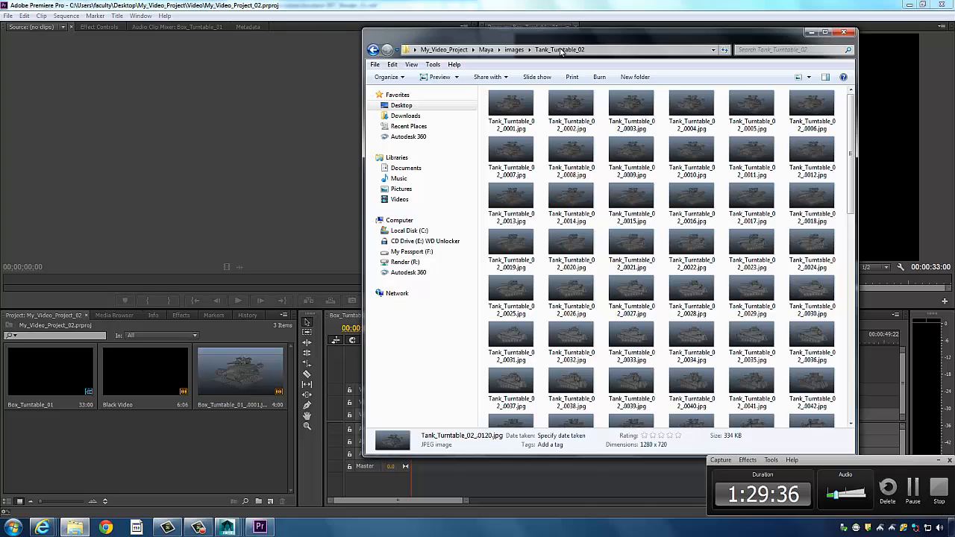
pyautogui.moveTo(531, 40); pyautogui.dragTo(441, 62)
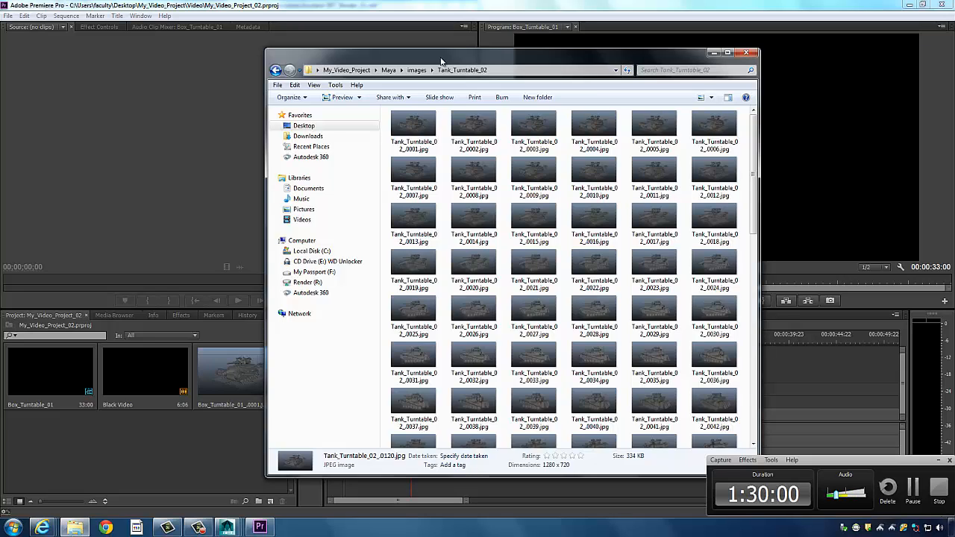
pyautogui.moveTo(441, 61); pyautogui.dragTo(315, 51)
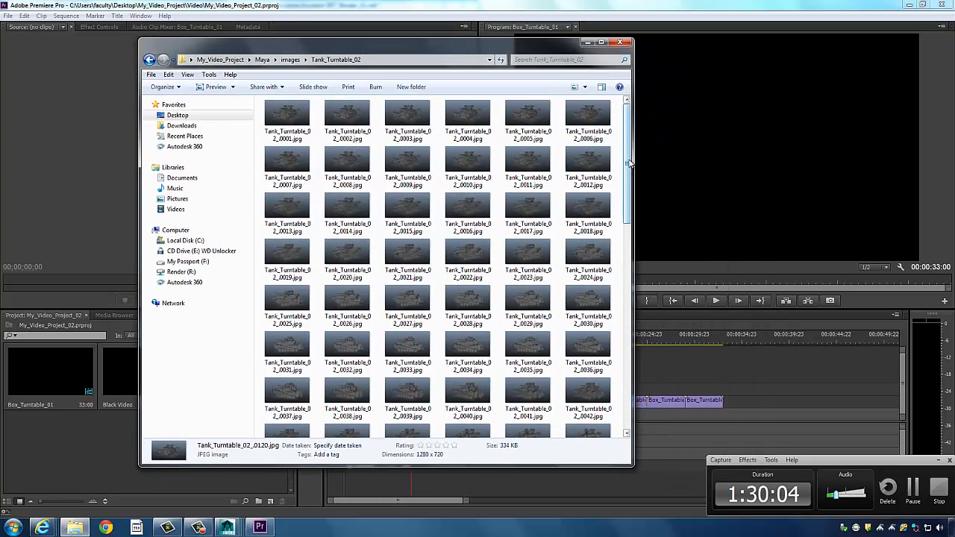
pyautogui.moveTo(628, 165); pyautogui.dragTo(632, 379)
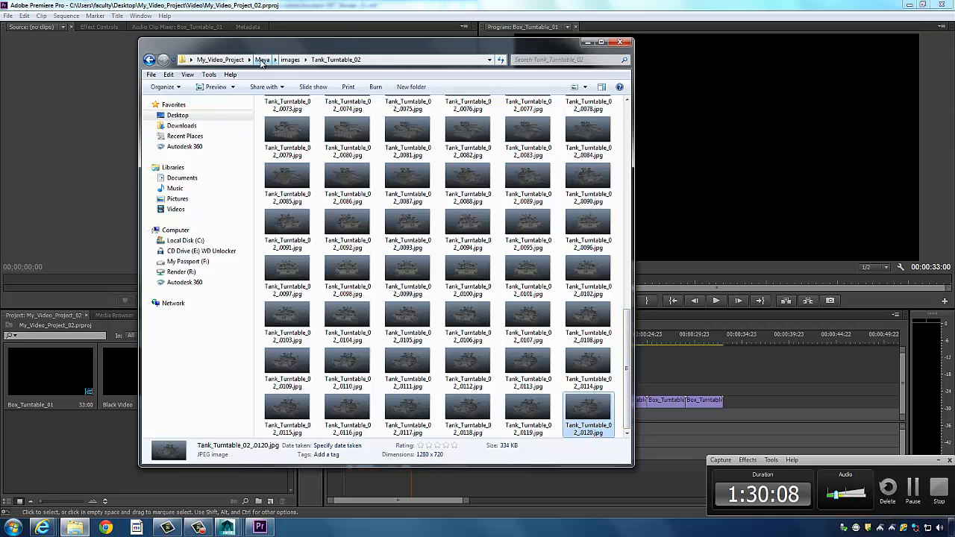
pyautogui.click(220, 59)
pyautogui.doubleClick(298, 128)
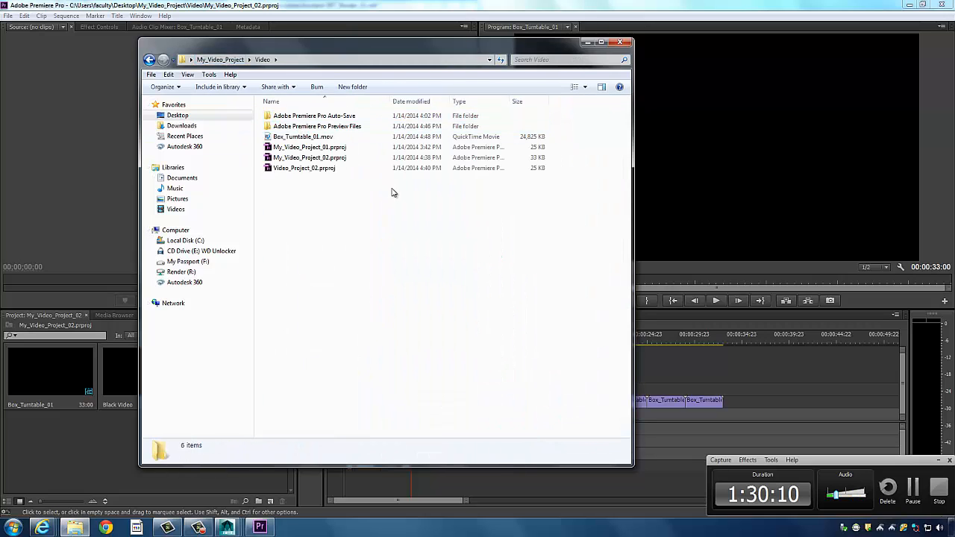
# - Preview the exported Box_Turntable_01.mov in Windows Media Player until the tank turntable is showing, and close the player
pyautogui.click(317, 139)
pyautogui.doubleClick(317, 139)
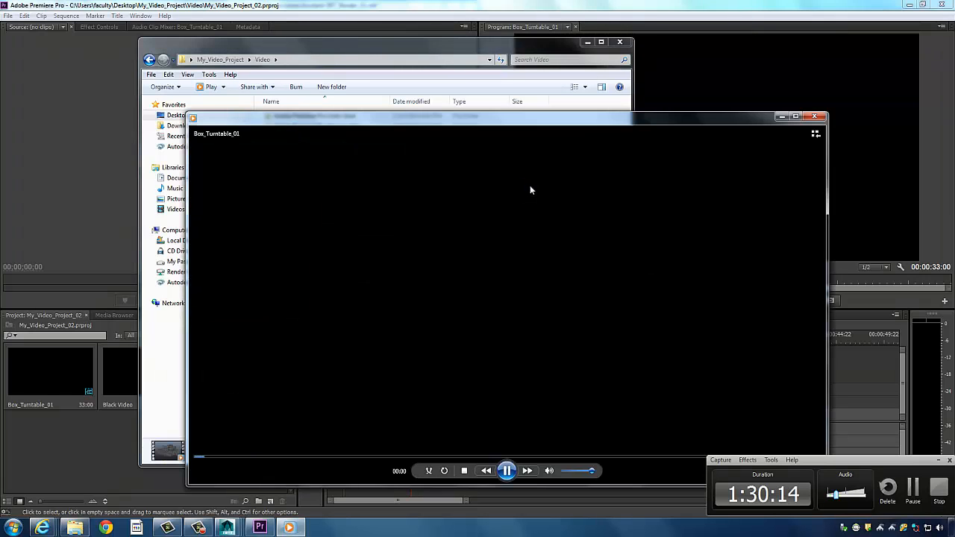
pyautogui.moveTo(538, 118); pyautogui.dragTo(395, 59)
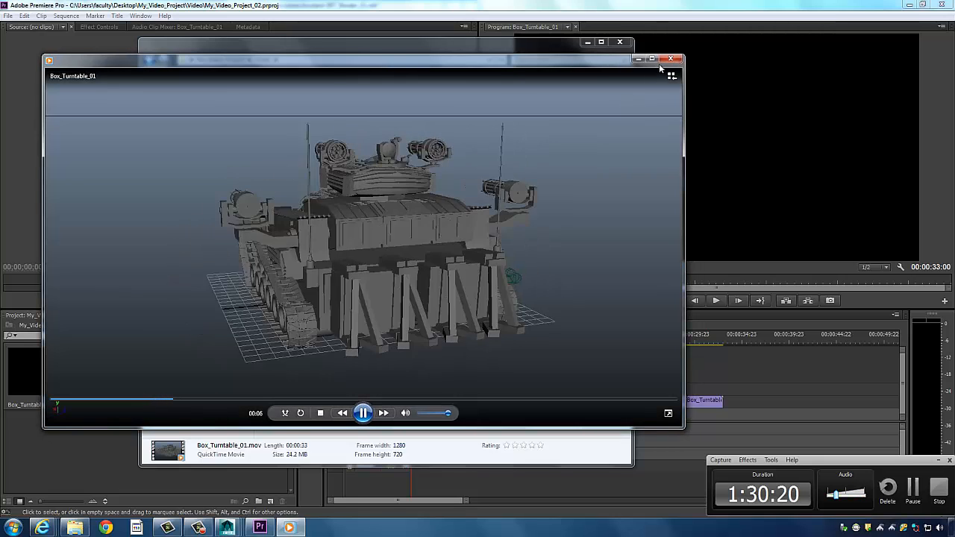
pyautogui.click(670, 59)
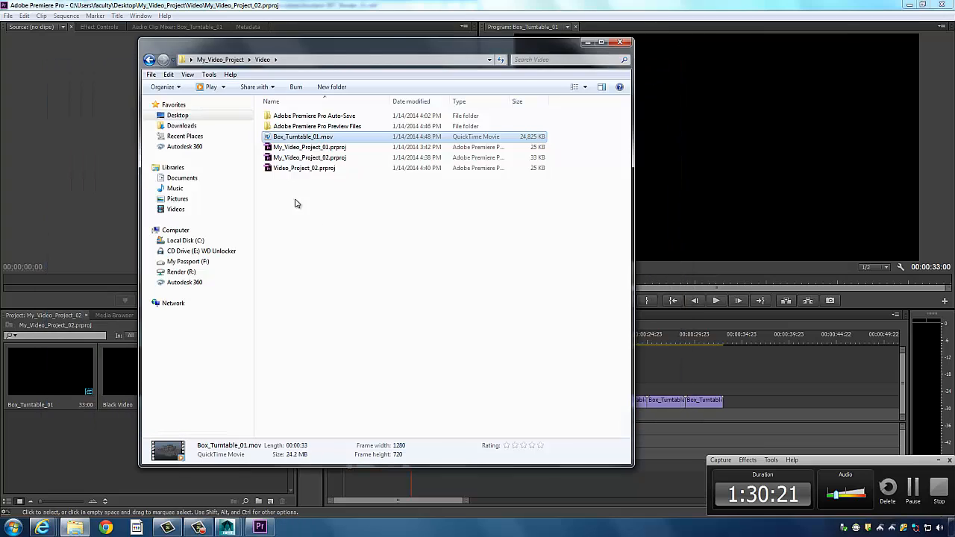
# - Open Box_Turntable_01.mov with QuickTime Player, play it through in an enlarged window, and close the player
pyautogui.rightClick(286, 138)
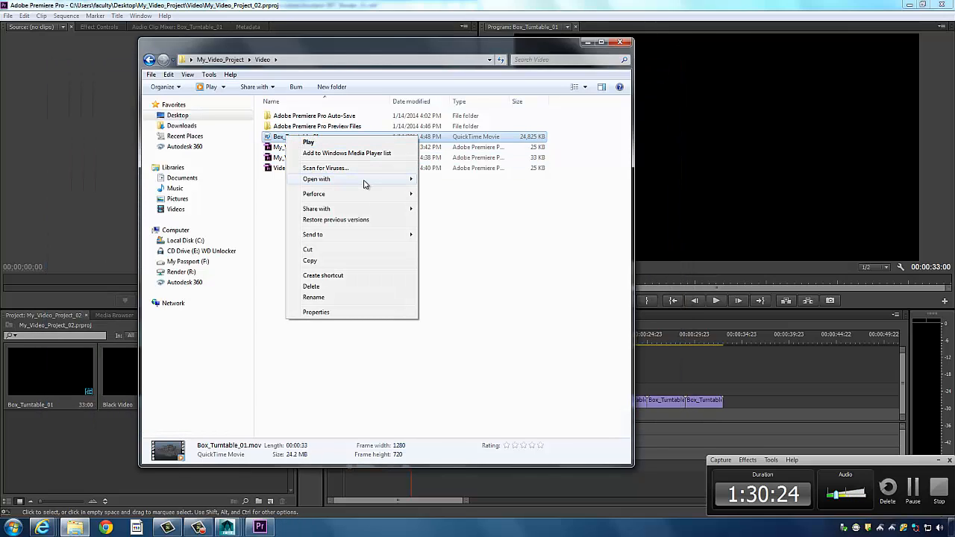
pyautogui.moveTo(366, 184)
pyautogui.click(486, 192)
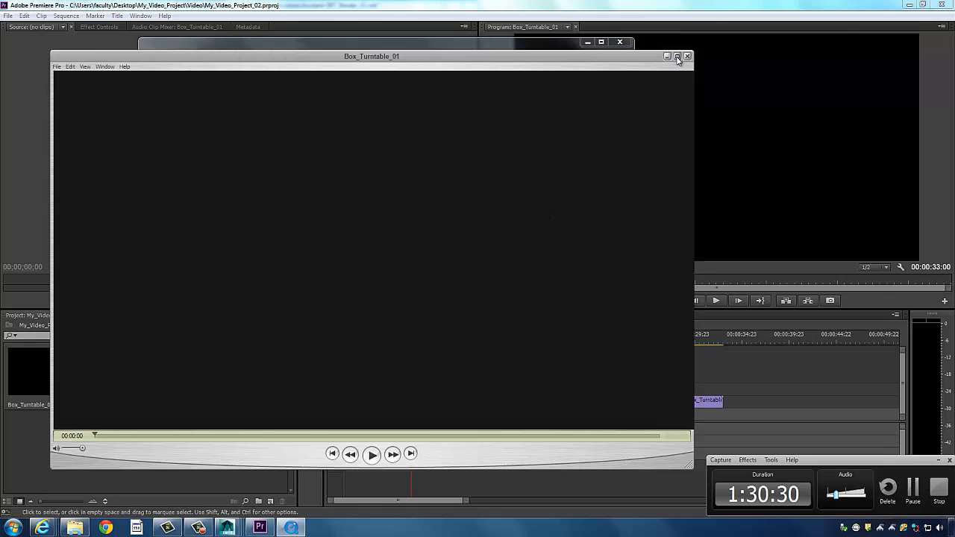
pyautogui.click(676, 56)
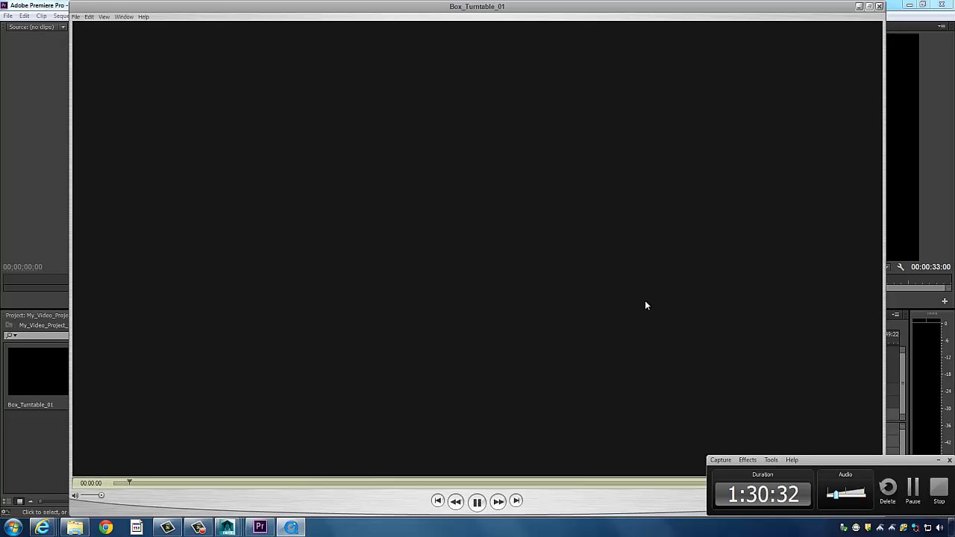
pyautogui.click(939, 460)
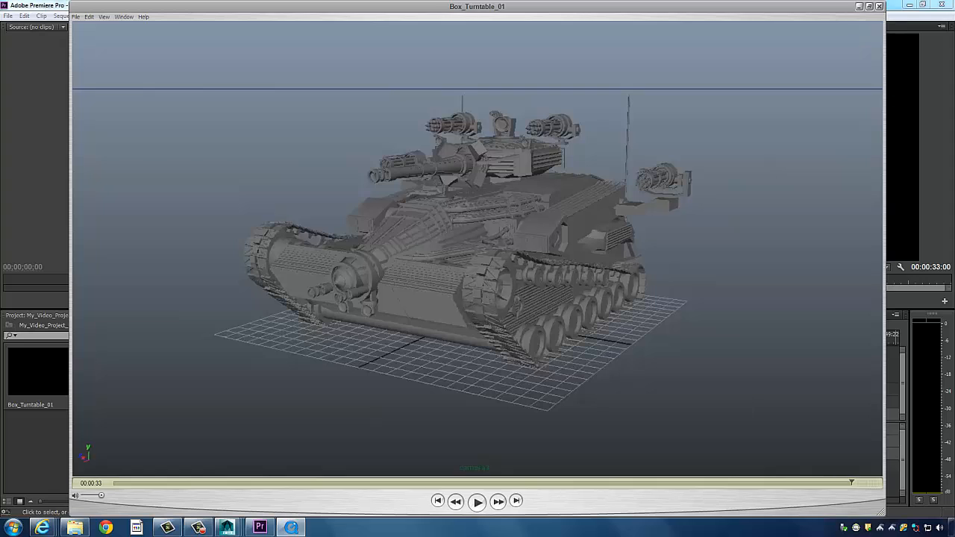
pyautogui.click(878, 7)
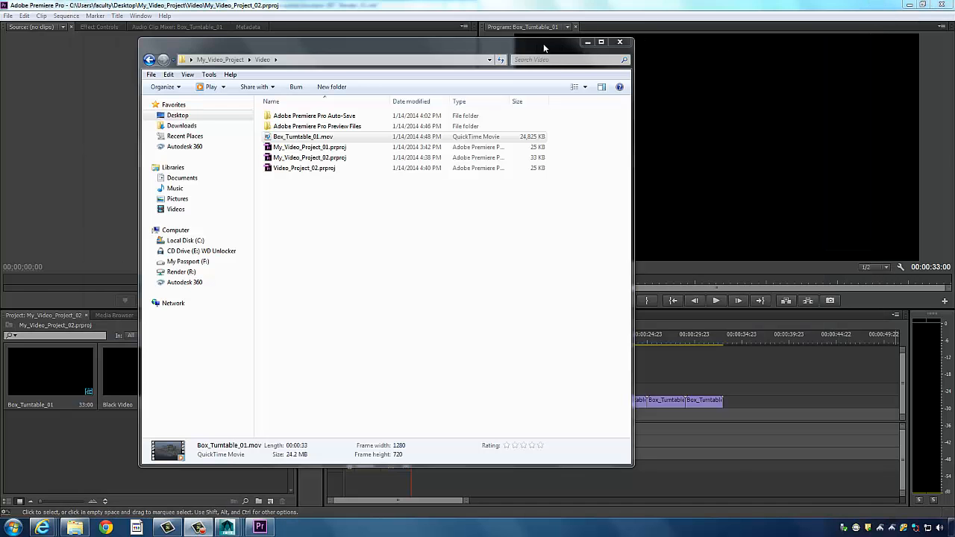
# - Move the Video folder window aside and switch back to the Box_Turntable_01 sequence in Premiere Pro
pyautogui.moveTo(544, 48); pyautogui.dragTo(460, 59)
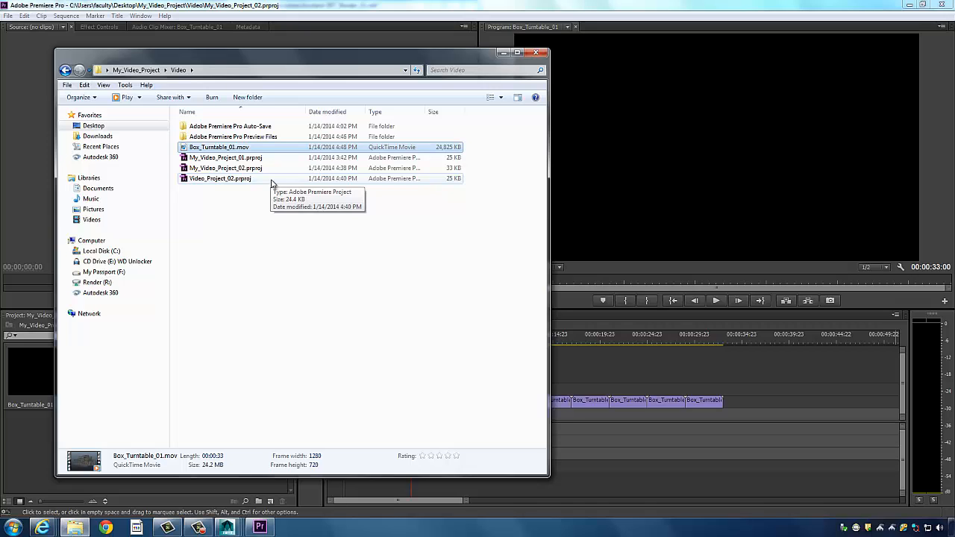
pyautogui.click(198, 528)
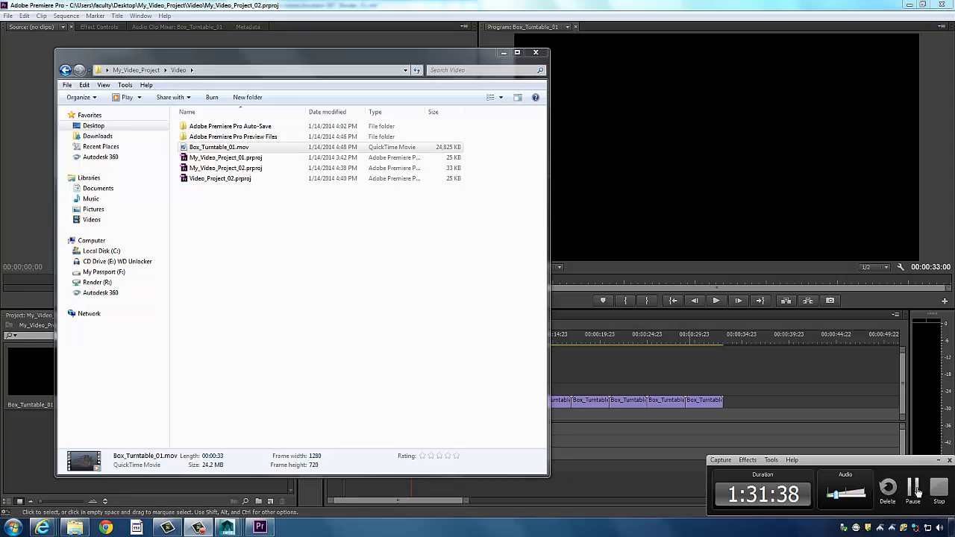
pyautogui.click(728, 4)
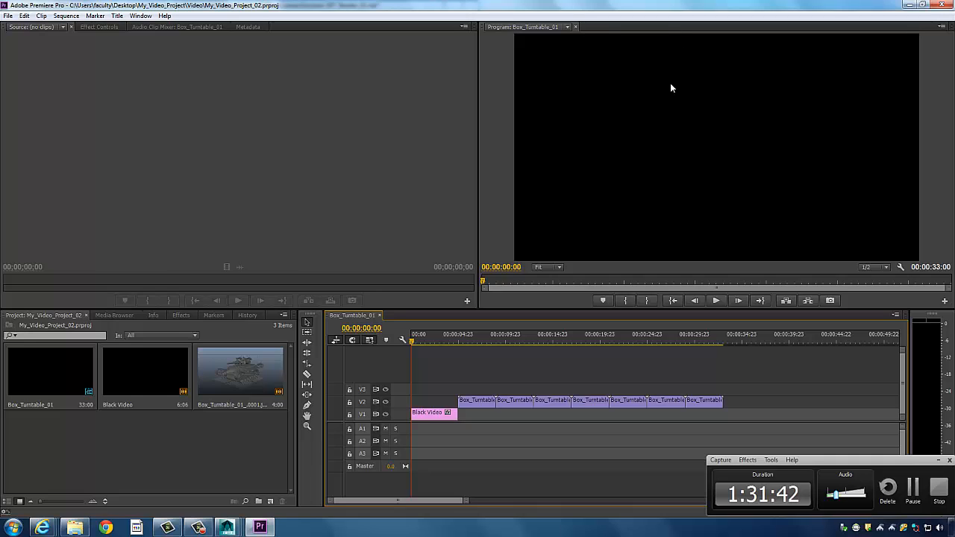